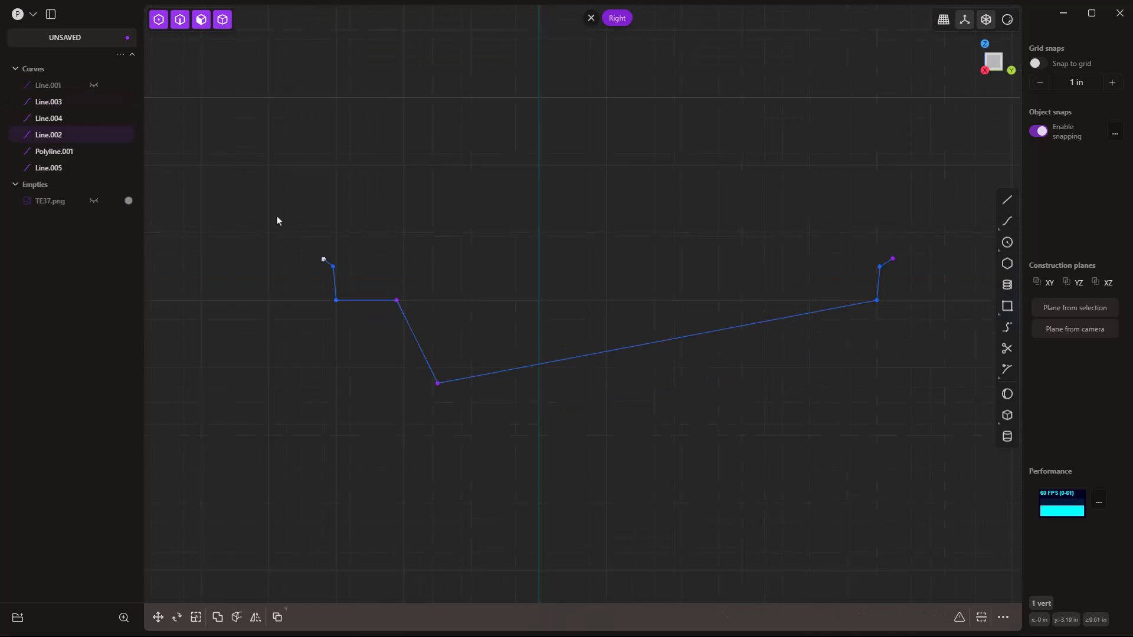
# Join the rim profile curves and fillet its two lower-left corners.
pyautogui.press('j')
pyautogui.click(400, 345)
pyautogui.scroll(3, 374, 292)
pyautogui.click(370, 276)
pyautogui.press('b')
pyautogui.click(388, 257)
pyautogui.click(283, 275)
pyautogui.press('b')
pyautogui.click(274, 289)
# Fillet the upper vertex and lower-right corner of the rim profile.
pyautogui.click(280, 230)
pyautogui.scroll(-4, 207, 271)
pyautogui.click(779, 237)
pyautogui.press('b')
pyautogui.click(493, 144)
pyautogui.click(775, 269)
pyautogui.press('b')
pyautogui.click(841, 330)
# Offset the rim profile curve by 0.125 in.
pyautogui.click(522, 319)
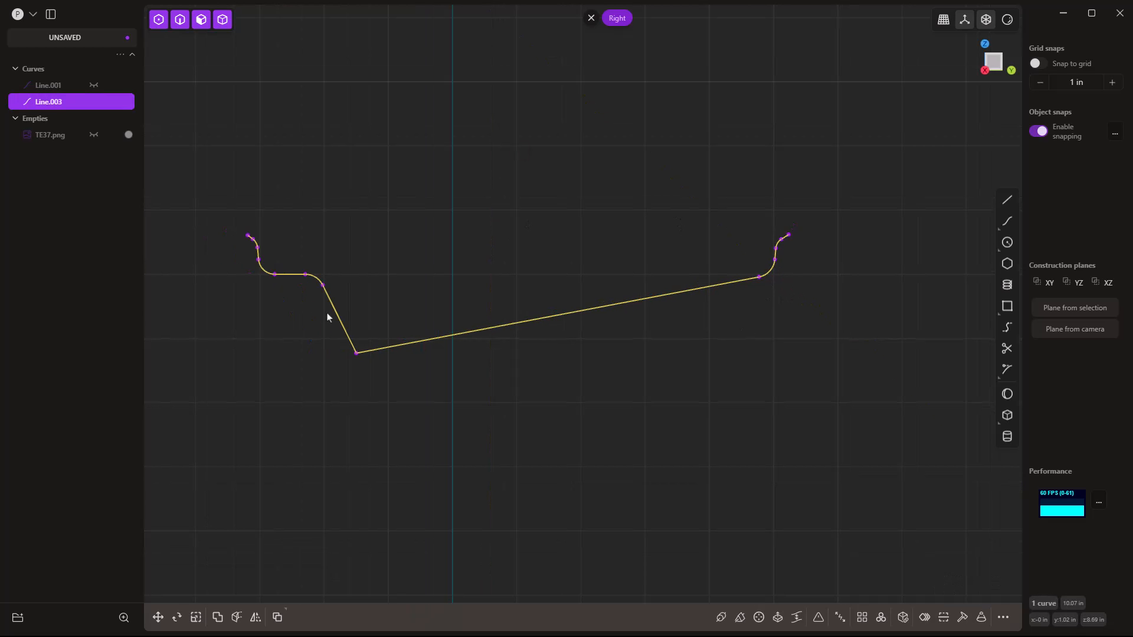
pyautogui.press('o')
pyautogui.moveTo(278, 199); pyautogui.dragTo(283, 192)
pyautogui.click(304, 534)
pyautogui.write('.125')
pyautogui.press('Return')
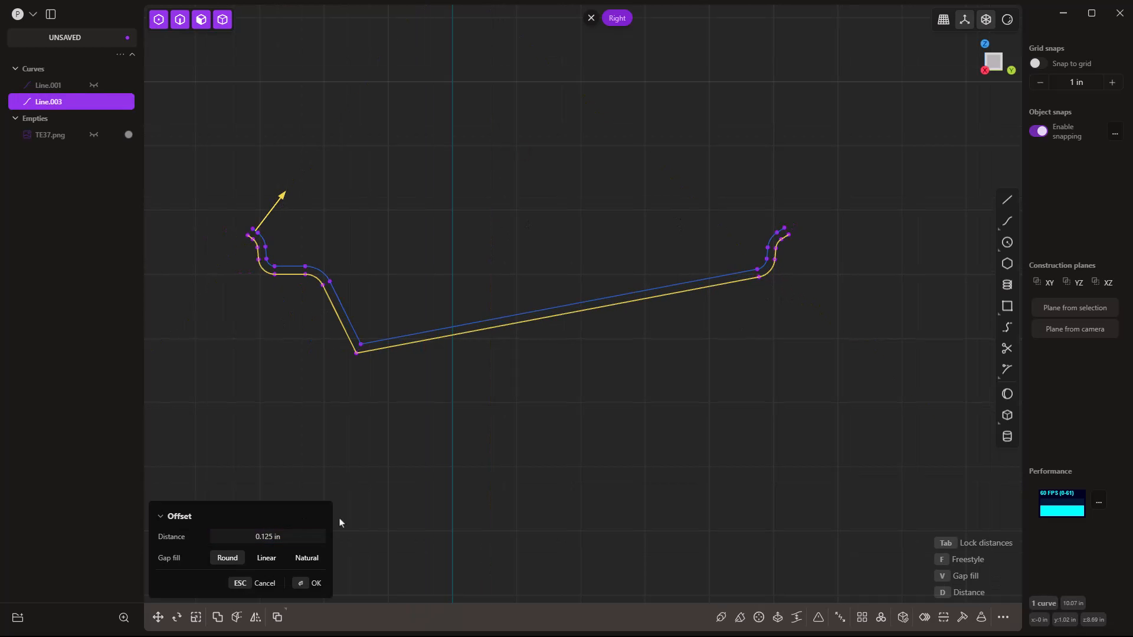
pyautogui.press('Return')
# Close the left and right ends with lines and join the rim curves into one closed profile.
pyautogui.scroll(3, 239, 219)
pyautogui.hotkey('shift', 'a')
pyautogui.click(252, 239)
pyautogui.click(258, 231)
pyautogui.click(853, 234)
pyautogui.hotkey('shift', 'a')
pyautogui.click(858, 241)
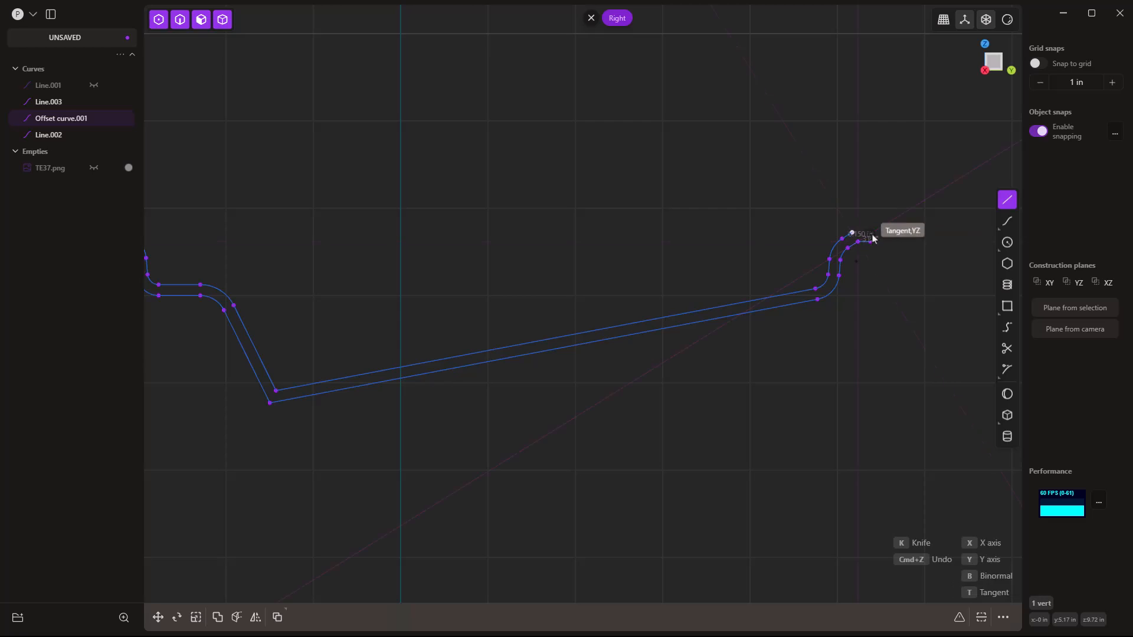
pyautogui.click(854, 233)
pyautogui.scroll(-3, 873, 211)
pyautogui.moveTo(936, 390); pyautogui.dragTo(301, 133)
pyautogui.press('j')
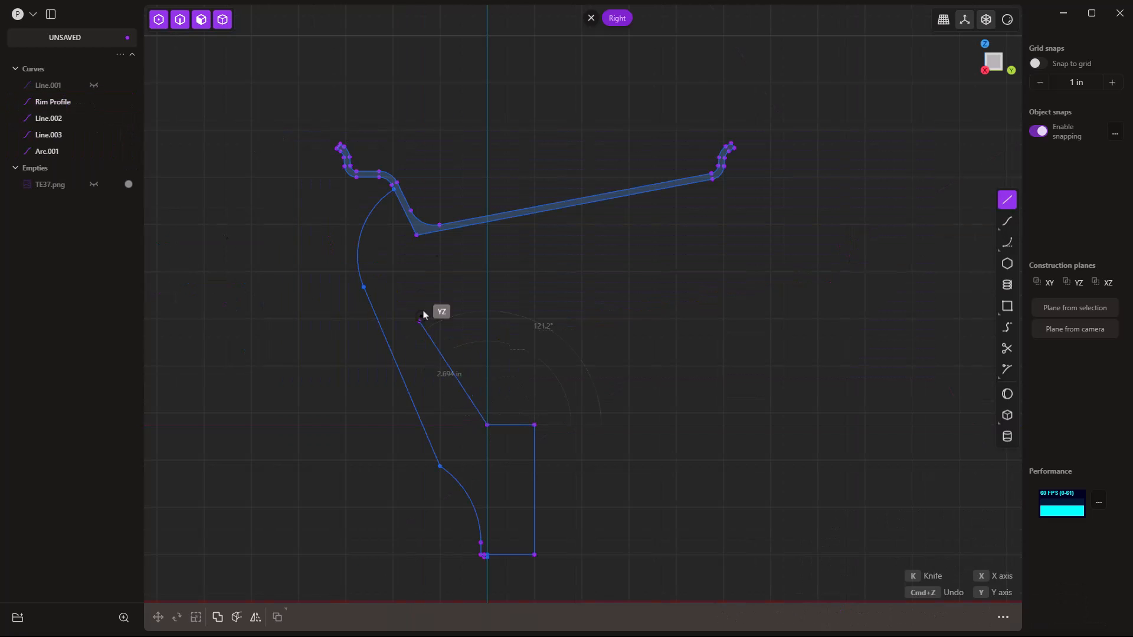
# Finish the disc polyline and close the disc region with a tangent arc.
pyautogui.click(395, 284)
pyautogui.rightClick(395, 284)
pyautogui.hotkey('shift', 'd')
pyautogui.click(394, 284)
pyautogui.click(417, 234)
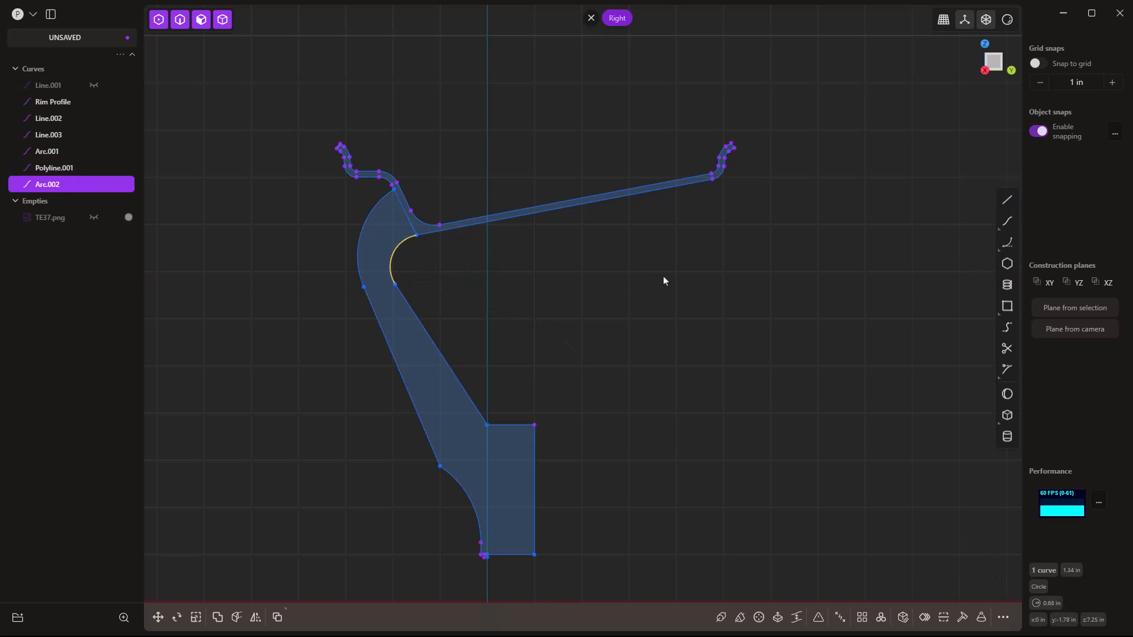
pyautogui.click(621, 278)
# Abandon extruding the disc region and join the disc curves into one profile.
pyautogui.scroll(5, 416, 238)
pyautogui.click(391, 231)
pyautogui.press('e')
pyautogui.press('Escape')
pyautogui.scroll(-4, 414, 280)
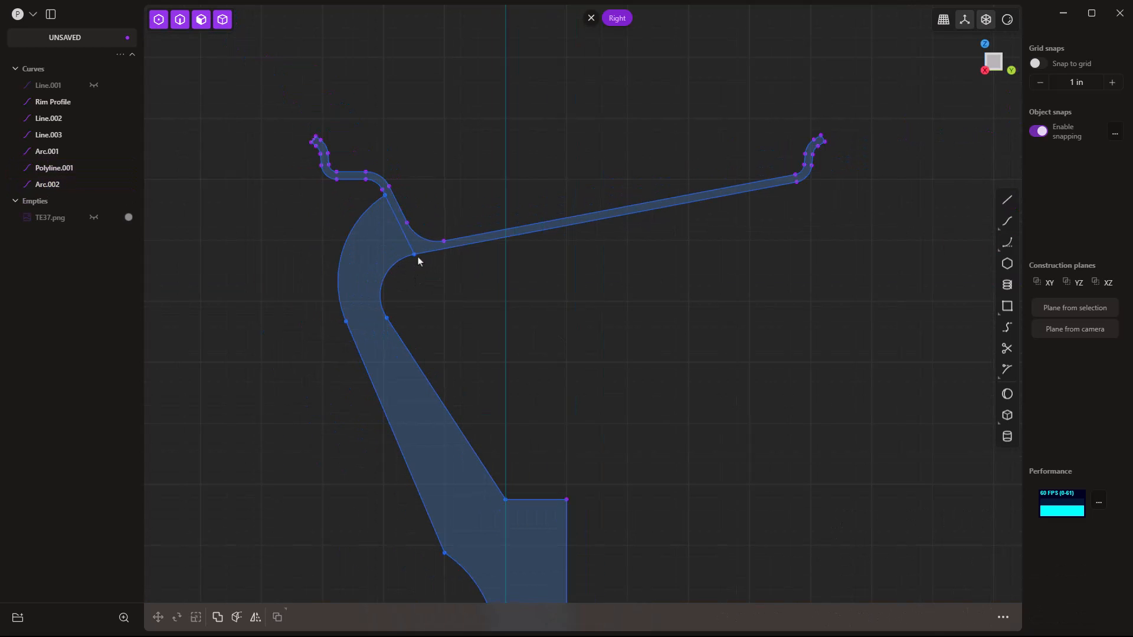
pyautogui.click(387, 254)
pyautogui.press('e')
pyautogui.scroll(-5, 374, 247)
pyautogui.press('Escape')
pyautogui.moveTo(569, 518); pyautogui.dragTo(320, 276)
pyautogui.press('j')
pyautogui.click(299, 262)
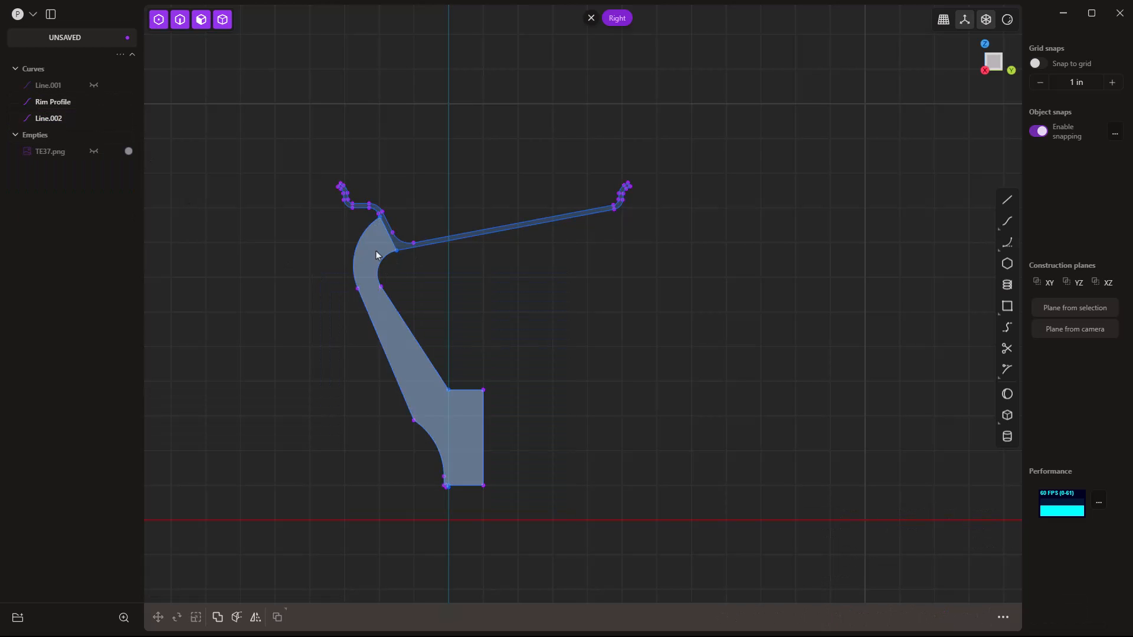
# Revolve the disc profile region around the axis into the solid Revolved.001.
pyautogui.moveTo(343, 346); pyautogui.dragTo(377, 357, button='middle')
pyautogui.click(60, 120)
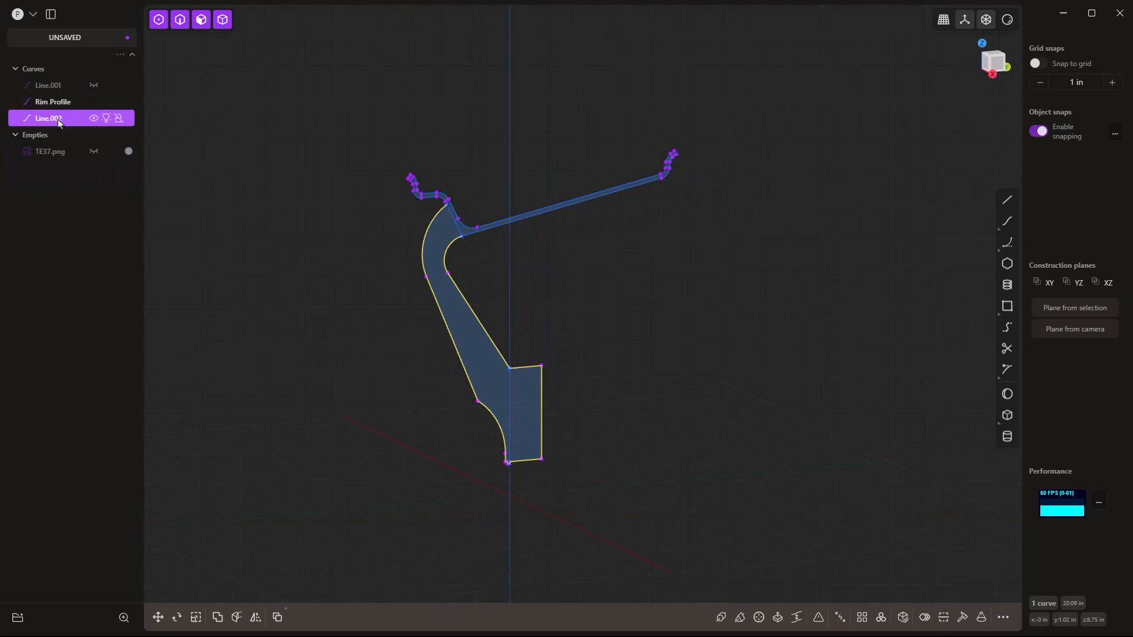
pyautogui.click(203, 24)
pyautogui.click(495, 365)
pyautogui.click(920, 617)
pyautogui.click(428, 500)
# Revolve the rim profile region about the Y axis into a solid.
pyautogui.press('Return')
pyautogui.press('h')
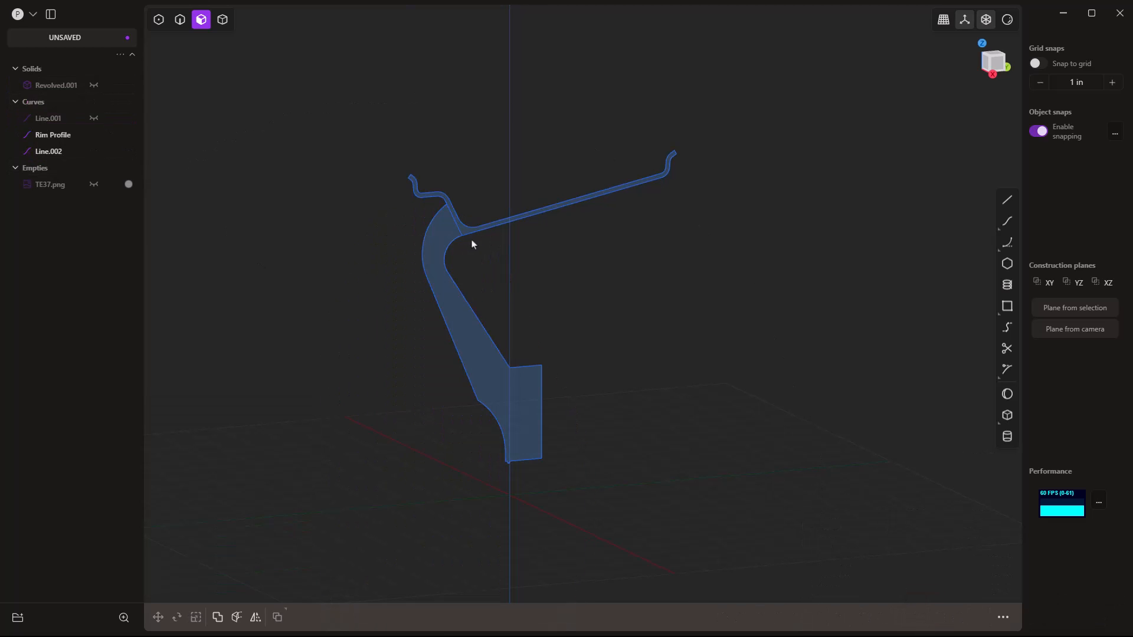
pyautogui.click(465, 231)
pyautogui.click(920, 617)
pyautogui.click(460, 499)
pyautogui.press('Return')
# Hide the profile curves and rim solid, showing only the disc solid from the front.
pyautogui.scroll(-2, 561, 116)
pyautogui.keyDown('shift'); pyautogui.moveTo(561, 116); pyautogui.dragTo(615, 21, button='middle'); pyautogui.keyUp('shift')
pyautogui.click(93, 169)
pyautogui.click(93, 151)
pyautogui.click(207, 187)
pyautogui.click(94, 85)
pyautogui.moveTo(301, 278); pyautogui.dragTo(472, 197, button='middle')
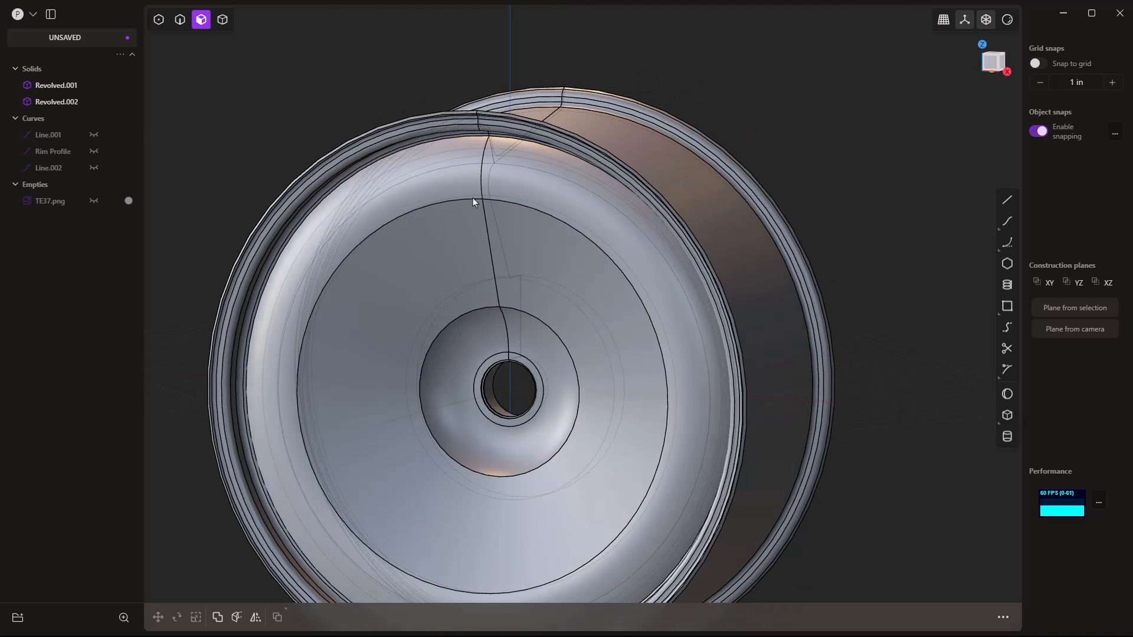
pyautogui.press('5')
pyautogui.press('KP_1')
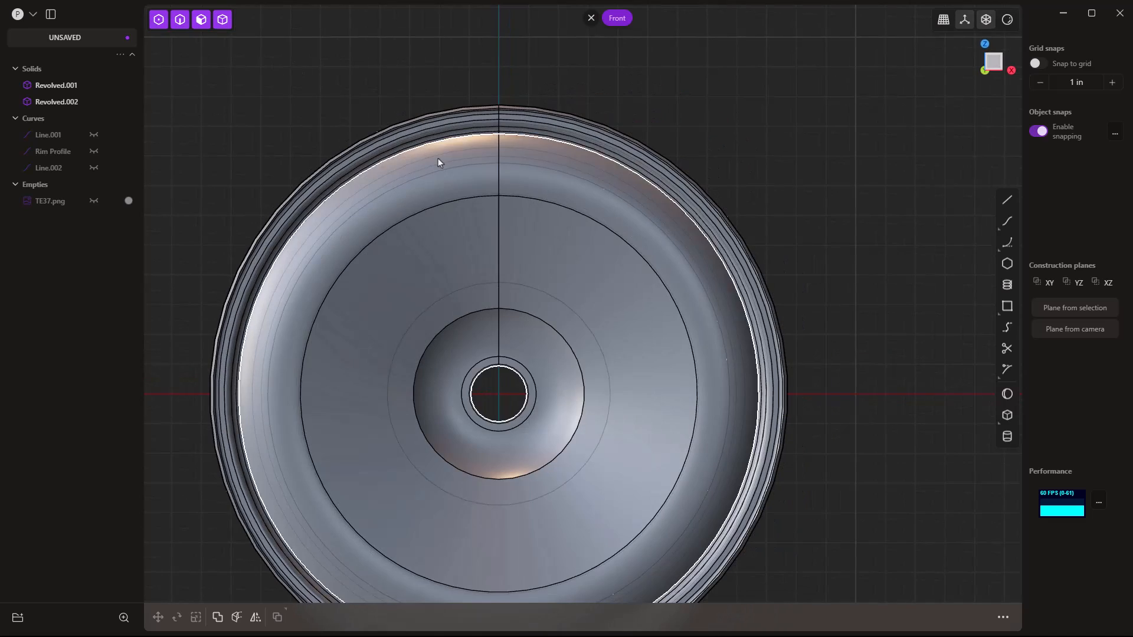
pyautogui.scroll(-3, 425, 152)
pyautogui.keyDown('shift'); pyautogui.moveTo(382, 509); pyautogui.dragTo(427, 474, button='middle'); pyautogui.keyUp('shift')
pyautogui.click(93, 101)
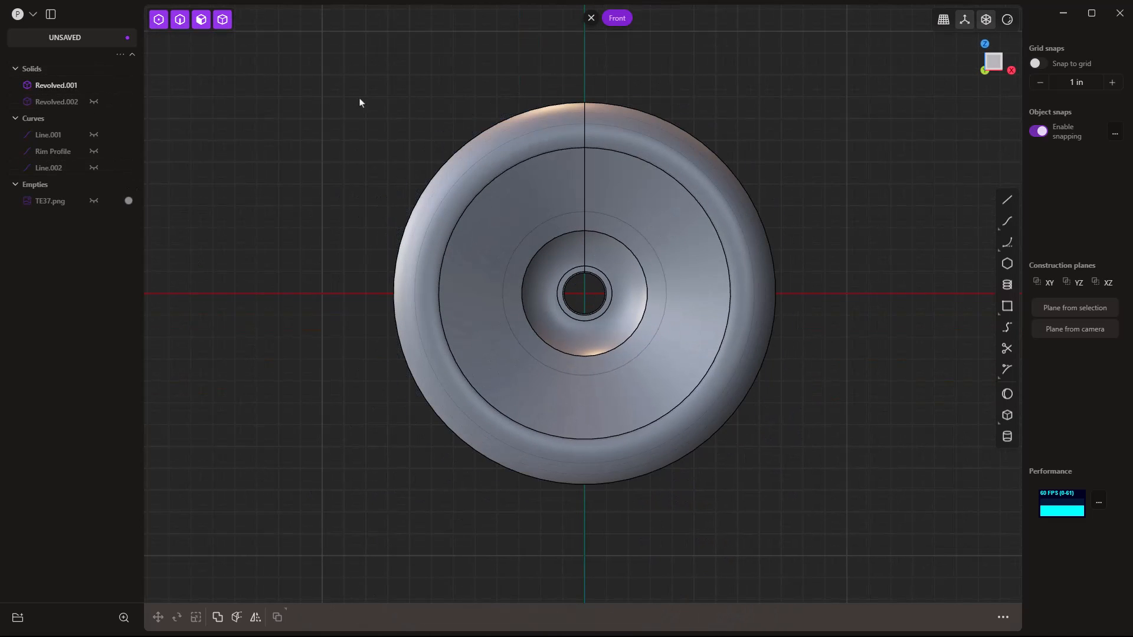
# Extrude the spoke star back to -2.756 in and intersect it with the disc for six spokes.
pyautogui.click(636, 109)
pyautogui.press('f')
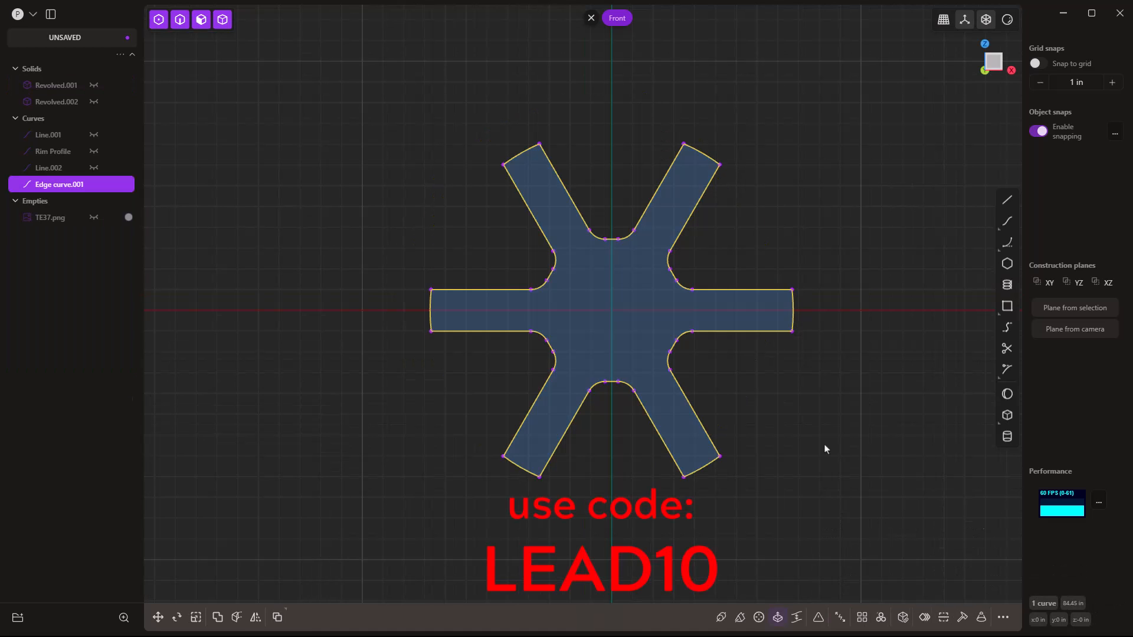
pyautogui.moveTo(824, 449); pyautogui.dragTo(650, 354, button='middle')
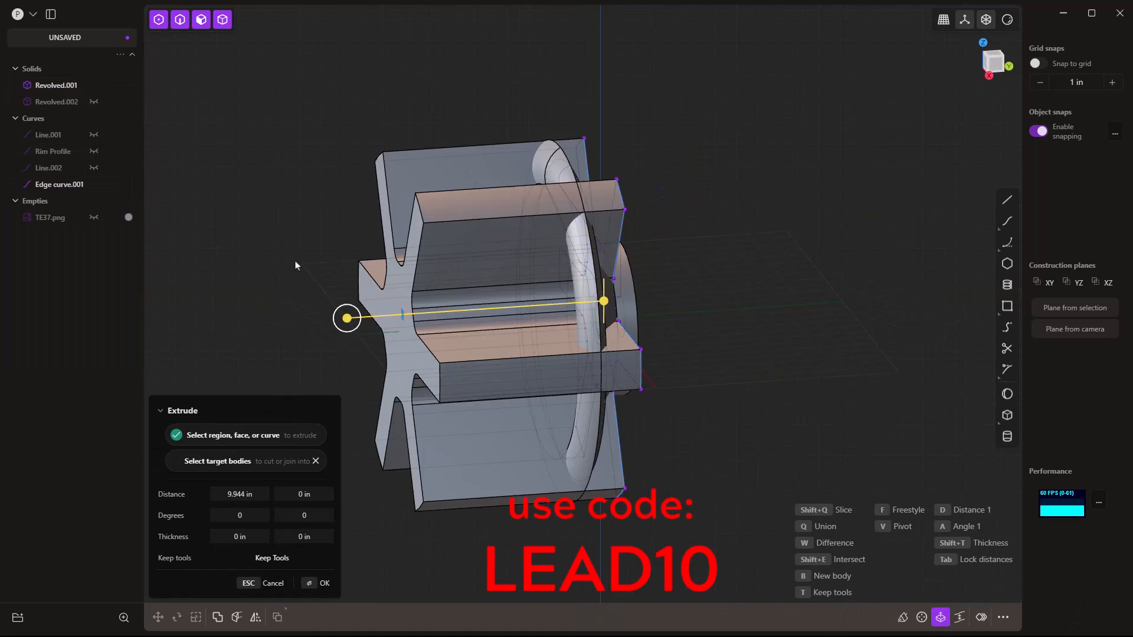
pyautogui.moveTo(295, 261); pyautogui.dragTo(283, 251, button='middle')
pyautogui.moveTo(592, 298); pyautogui.dragTo(649, 303)
pyautogui.moveTo(555, 396); pyautogui.dragTo(611, 415, button='middle')
pyautogui.hotkey('shift', 'e')
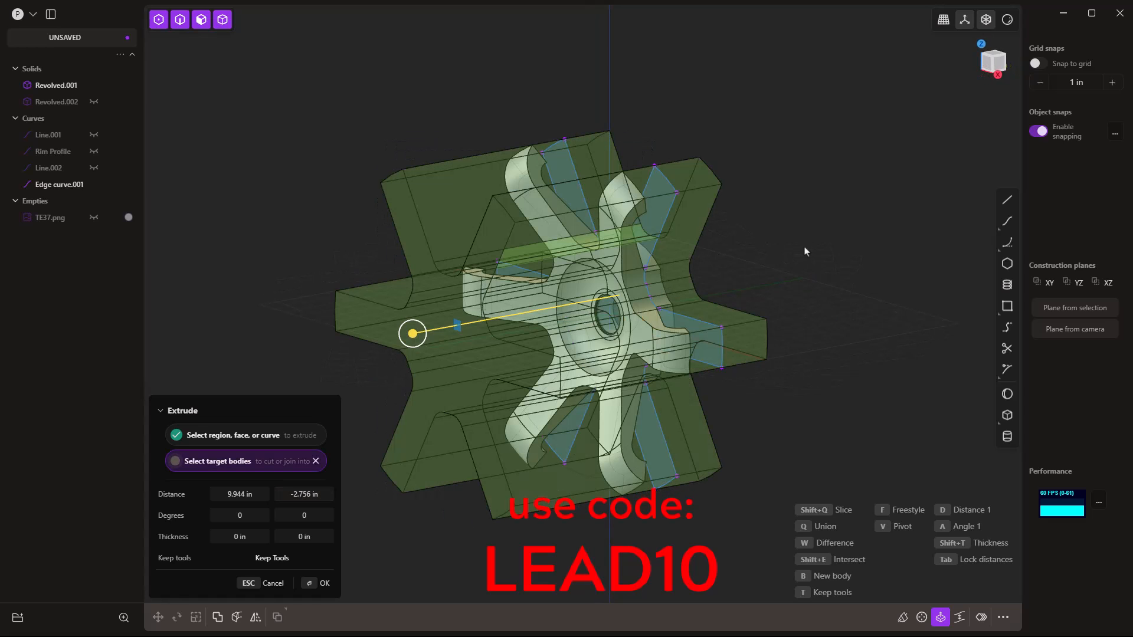
pyautogui.press('Return')
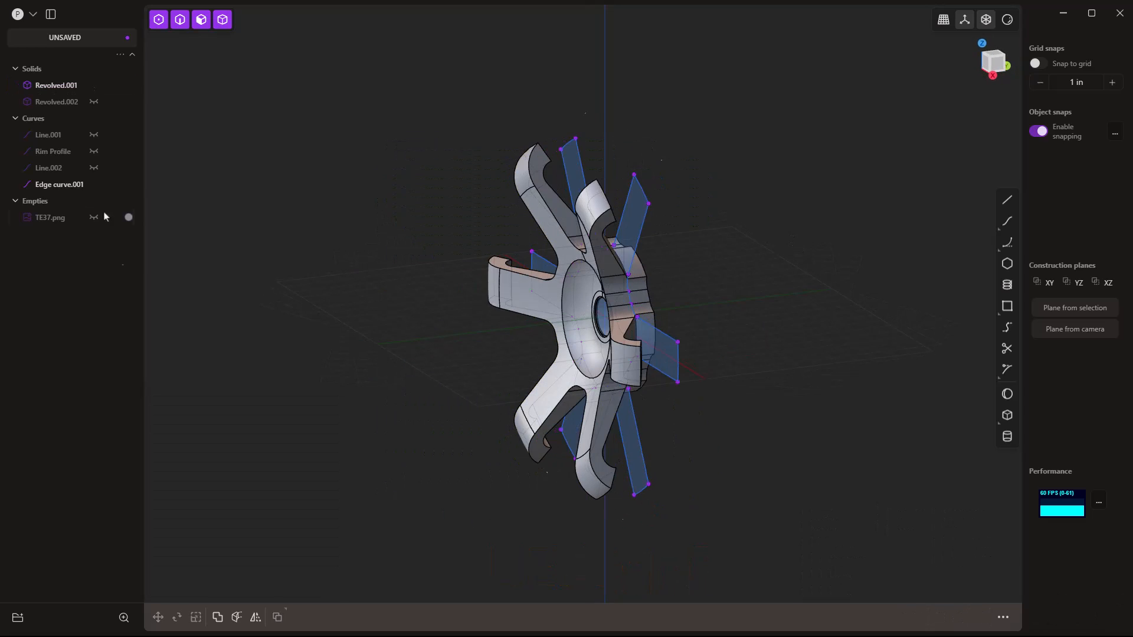
# Try pushing a hub side face outward, then cancel the face offset.
pyautogui.moveTo(354, 271); pyautogui.dragTo(592, 246, button='middle')
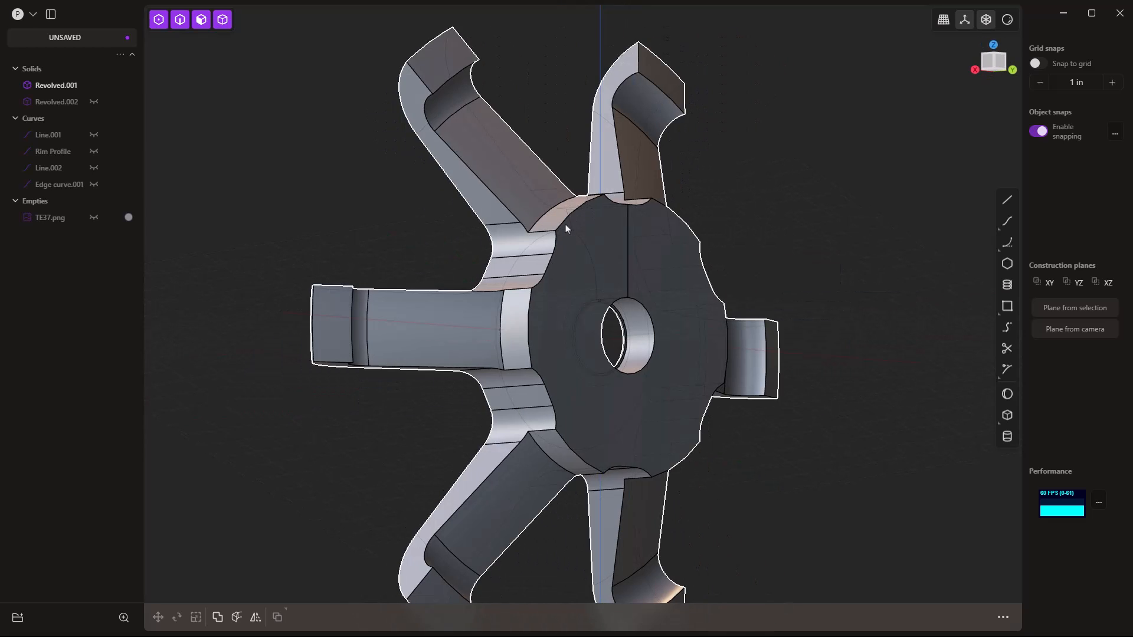
pyautogui.click(514, 324)
pyautogui.moveTo(486, 314); pyautogui.dragTo(497, 322)
pyautogui.press('Escape')
pyautogui.click(784, 280)
pyautogui.moveTo(651, 279); pyautogui.dragTo(732, 277, button='middle')
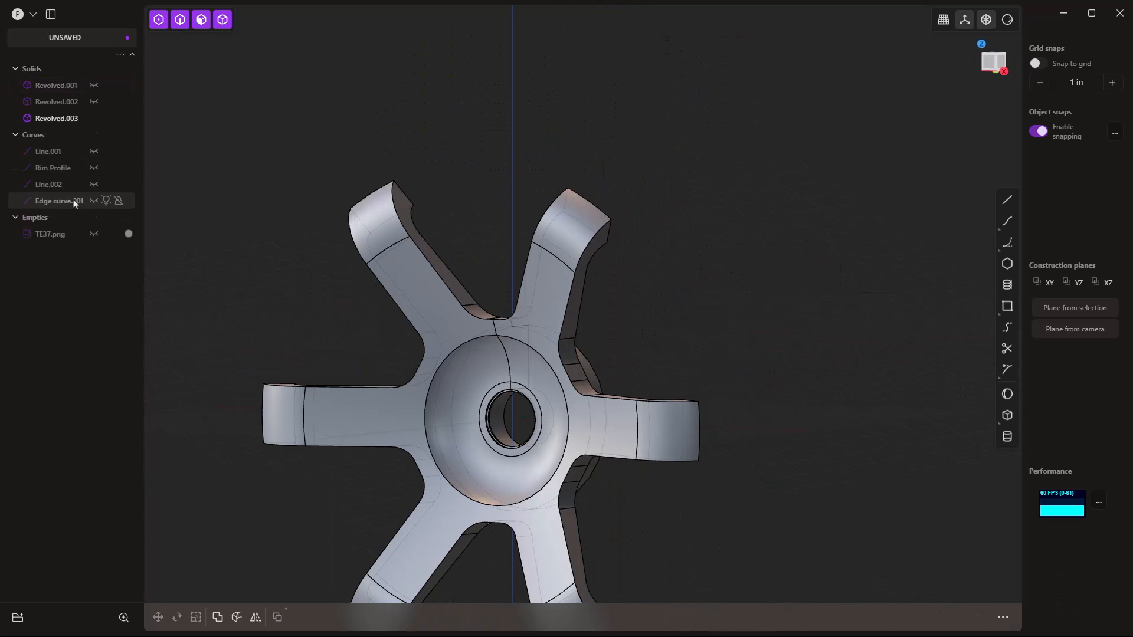
# Show the rim solid again and delete the old disc solid.
pyautogui.click(76, 203)
pyautogui.click(57, 85)
pyautogui.press('Delete')
pyautogui.click(94, 85)
pyautogui.moveTo(736, 294); pyautogui.dragTo(880, 296, button='middle')
pyautogui.press('KP_1')
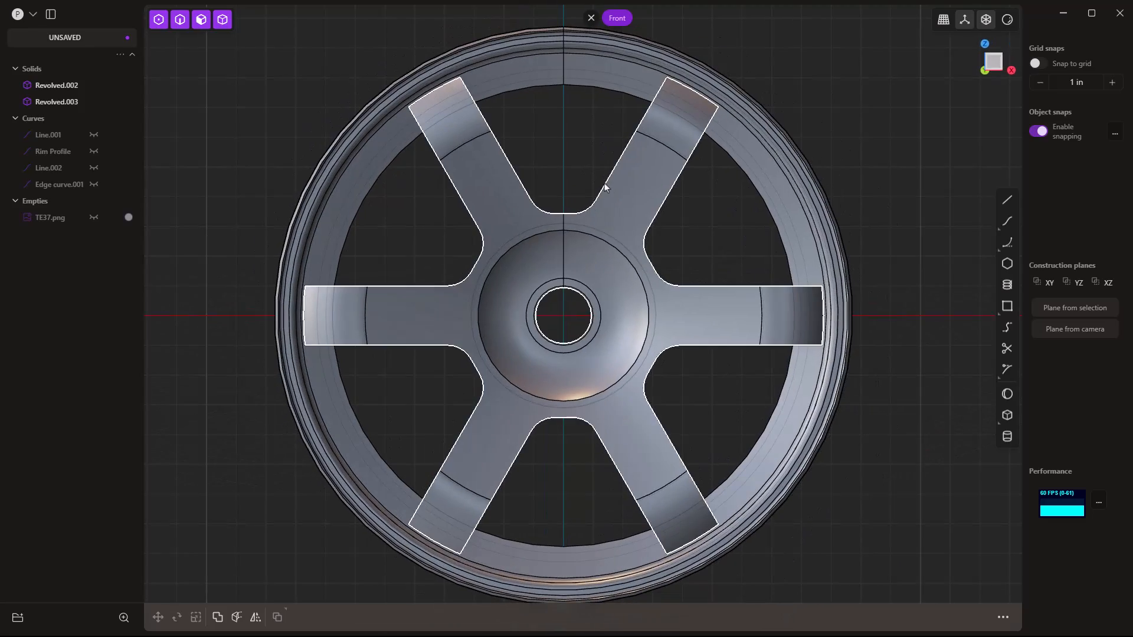
pyautogui.moveTo(686, 400); pyautogui.dragTo(403, 268, button='middle')
# Align the view to the hub's back face and start a circle at the hub centre.
pyautogui.click(554, 255)
pyautogui.press('space')
pyautogui.hotkey('shift', 'c')
pyautogui.click(583, 318)
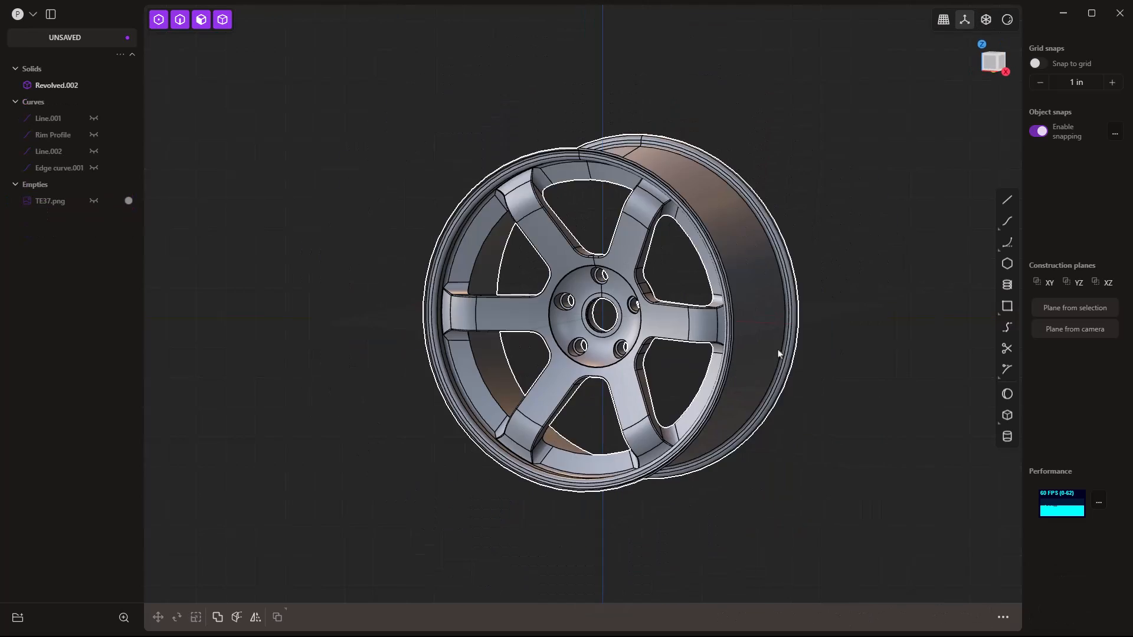
# Turn on perspective, hide model edges, and orbit to inspect the finished wheel.
pyautogui.click(943, 20)
pyautogui.moveTo(940, 194); pyautogui.dragTo(873, 195, button='middle')
pyautogui.moveTo(1007, 20)
pyautogui.click(1056, 72)
pyautogui.click(946, 208)
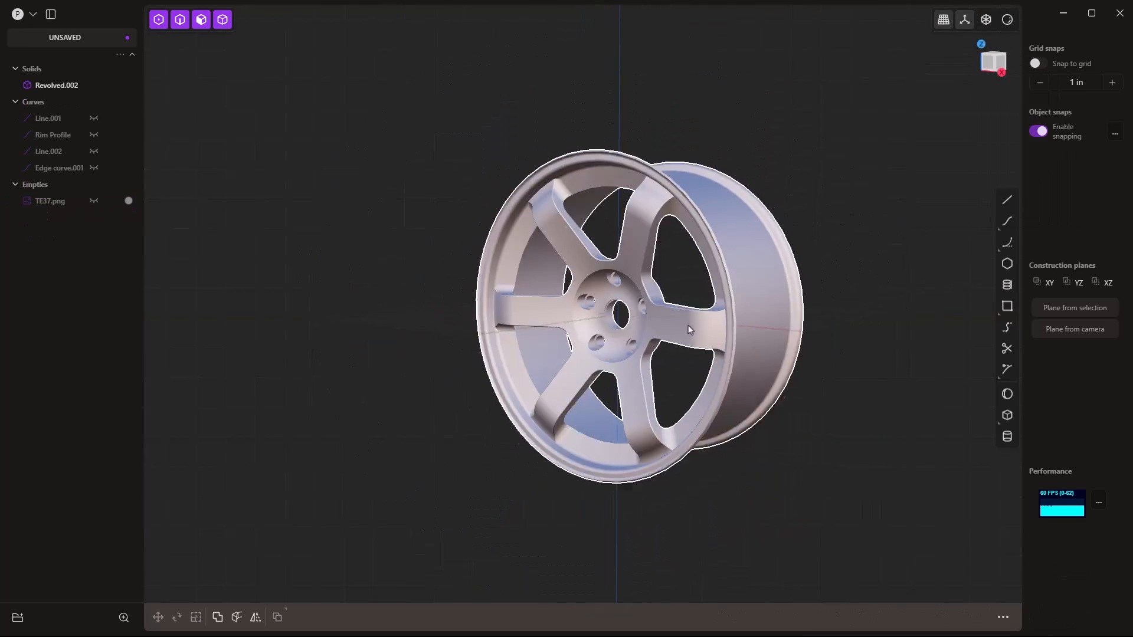
pyautogui.scroll(4, 826, 254)
pyautogui.moveTo(767, 254); pyautogui.dragTo(897, 224, button='middle')
pyautogui.click(964, 19)
pyautogui.moveTo(930, 95); pyautogui.dragTo(755, 239, button='middle')
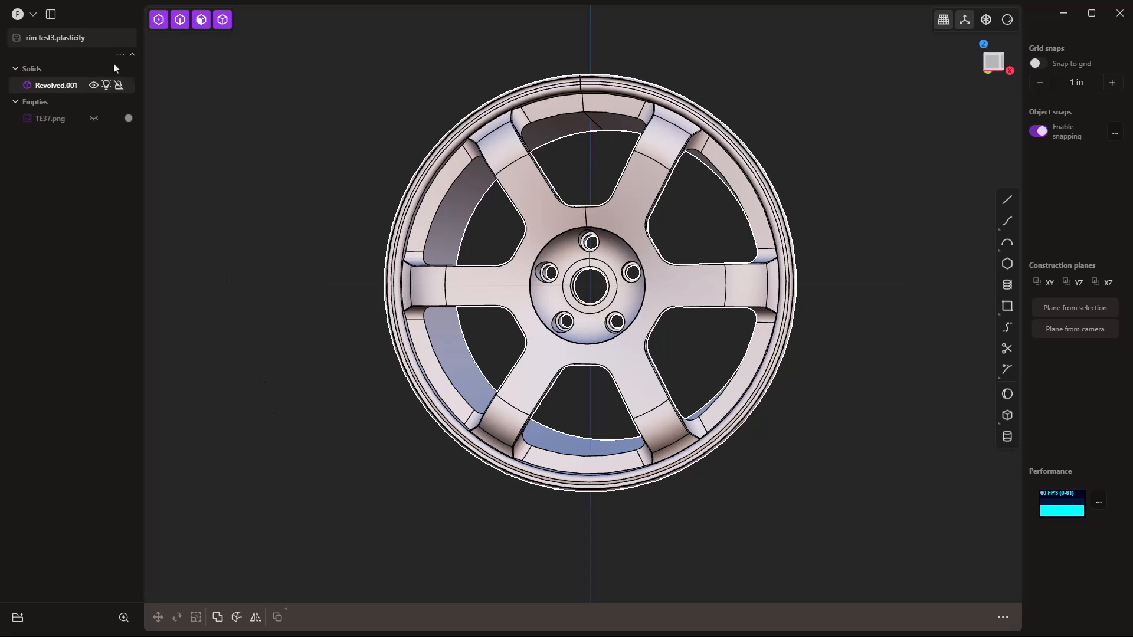
# Start a new file and confirm clearing the wheel scene.
pyautogui.click(35, 13)
pyautogui.click(40, 26)
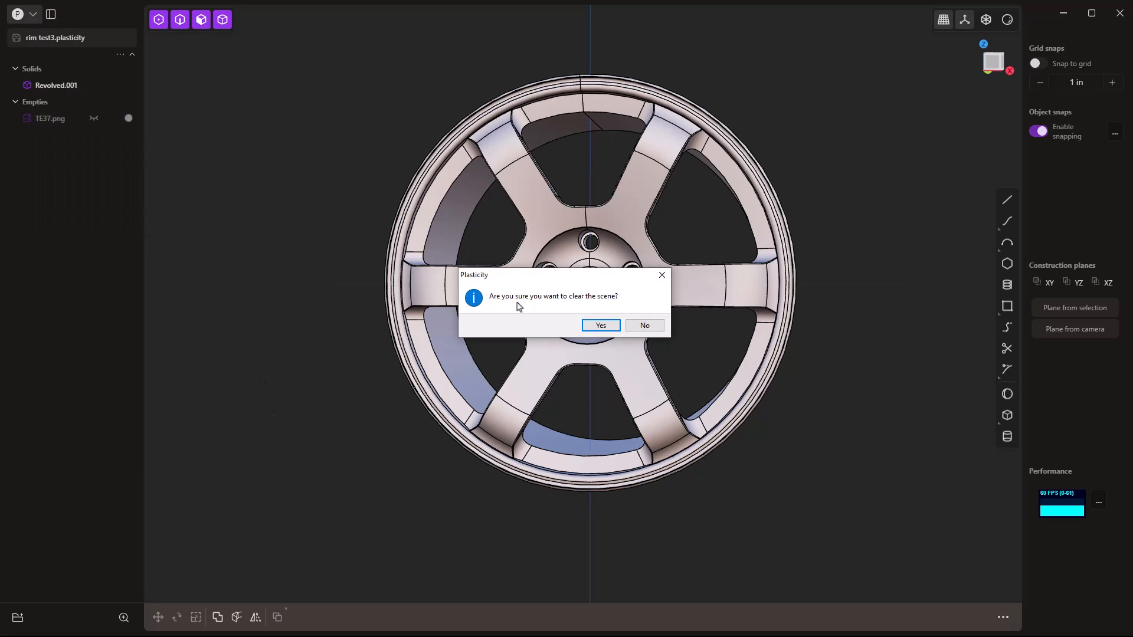
pyautogui.click(597, 326)
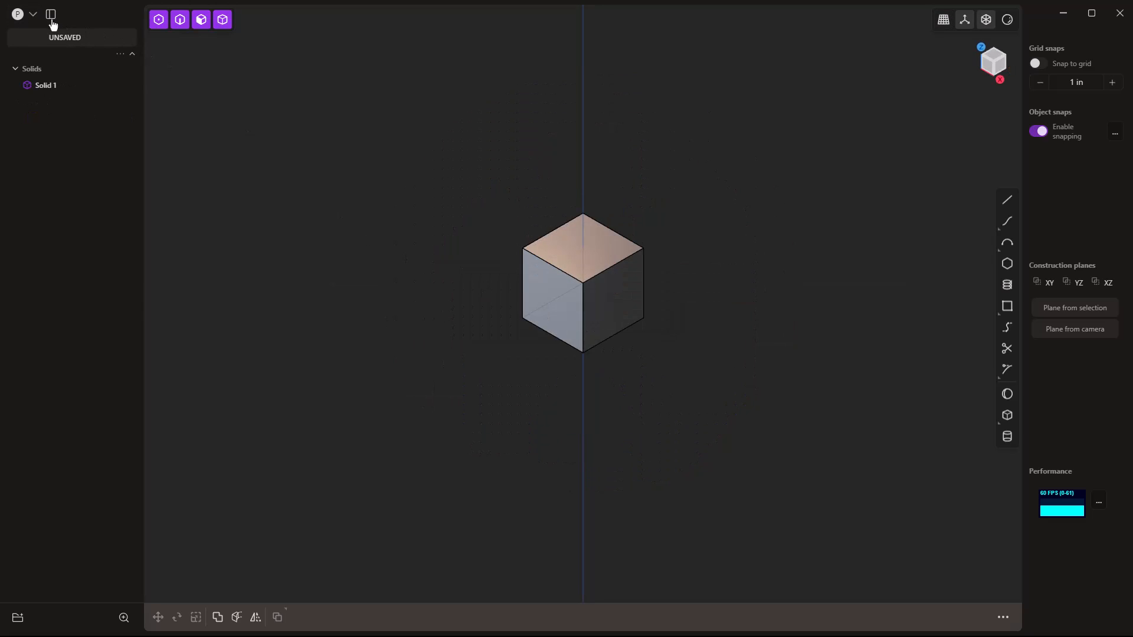
# Review the Grid & Units preferences, then close them.
pyautogui.click(33, 13)
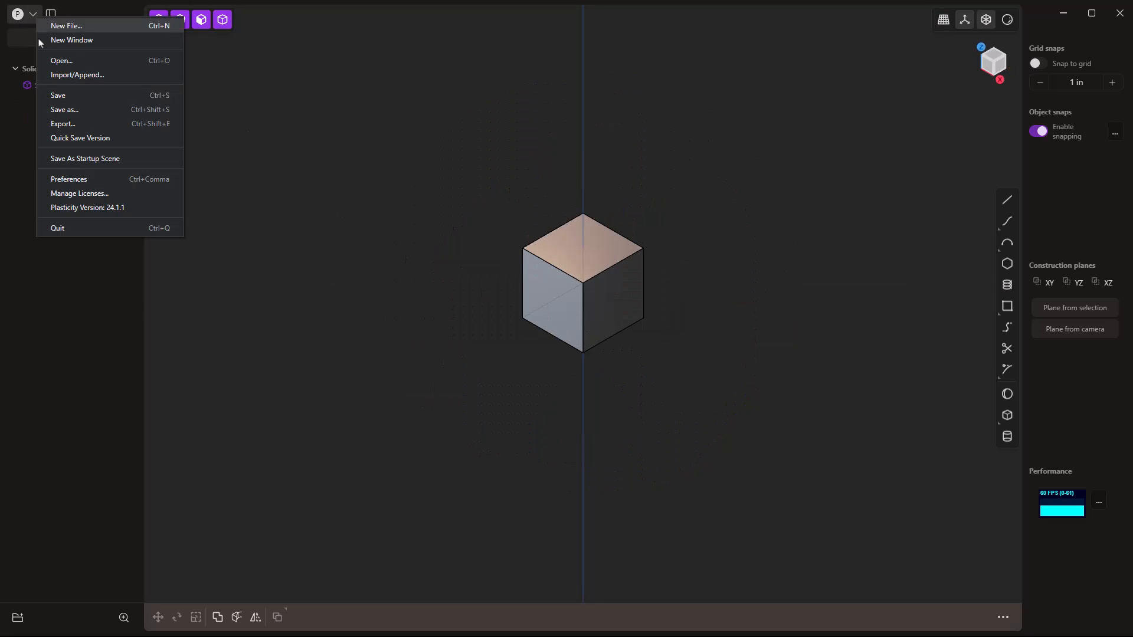
pyautogui.click(69, 181)
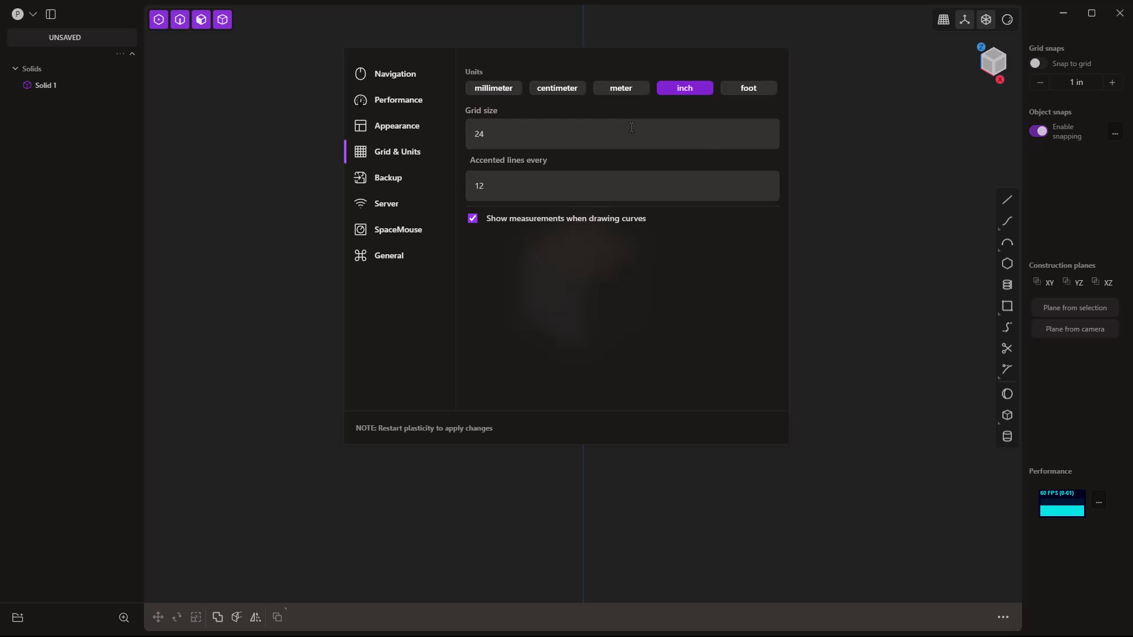
pyautogui.click(818, 176)
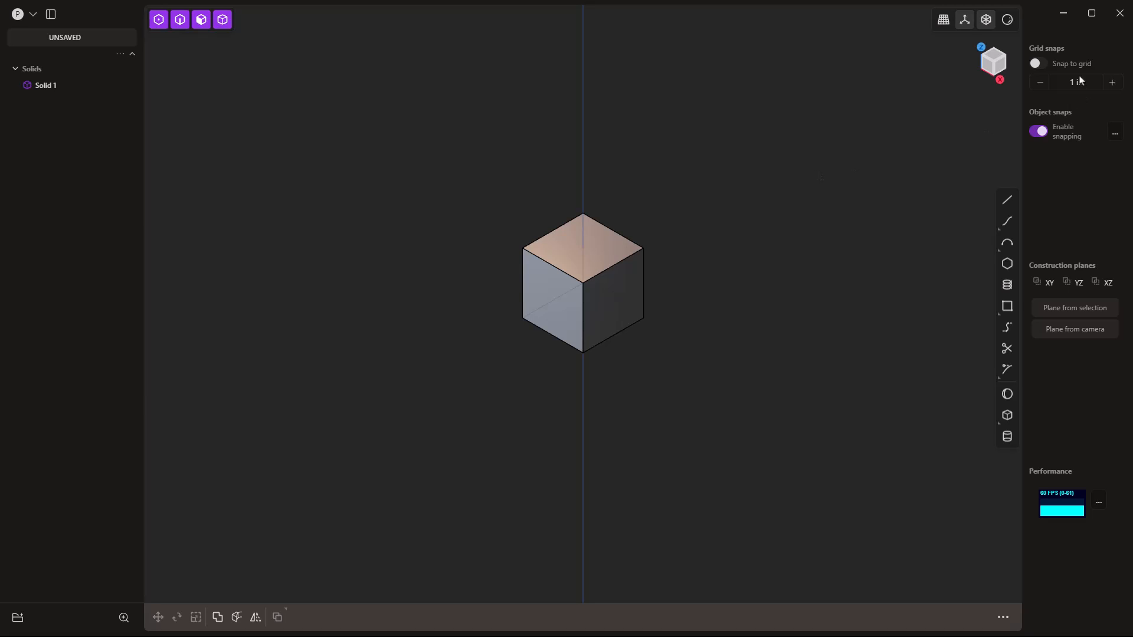
# Toggle grid snapping on and off, delete the default cube, and switch to the front view.
pyautogui.click(1038, 63)
pyautogui.click(1037, 64)
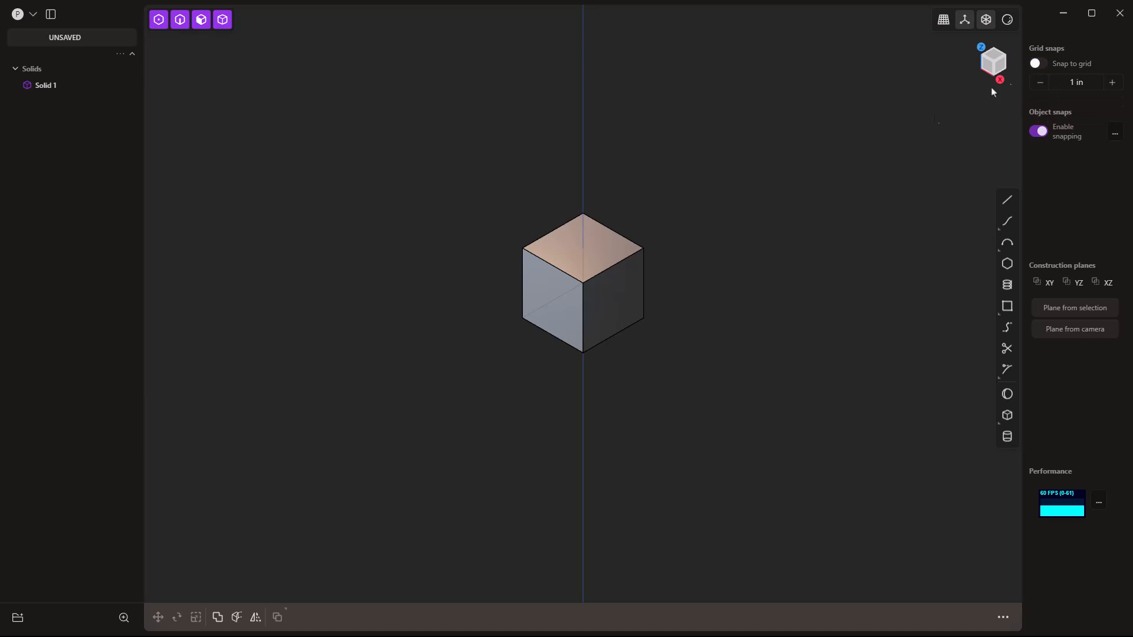
pyautogui.click(620, 286)
pyautogui.press('Delete')
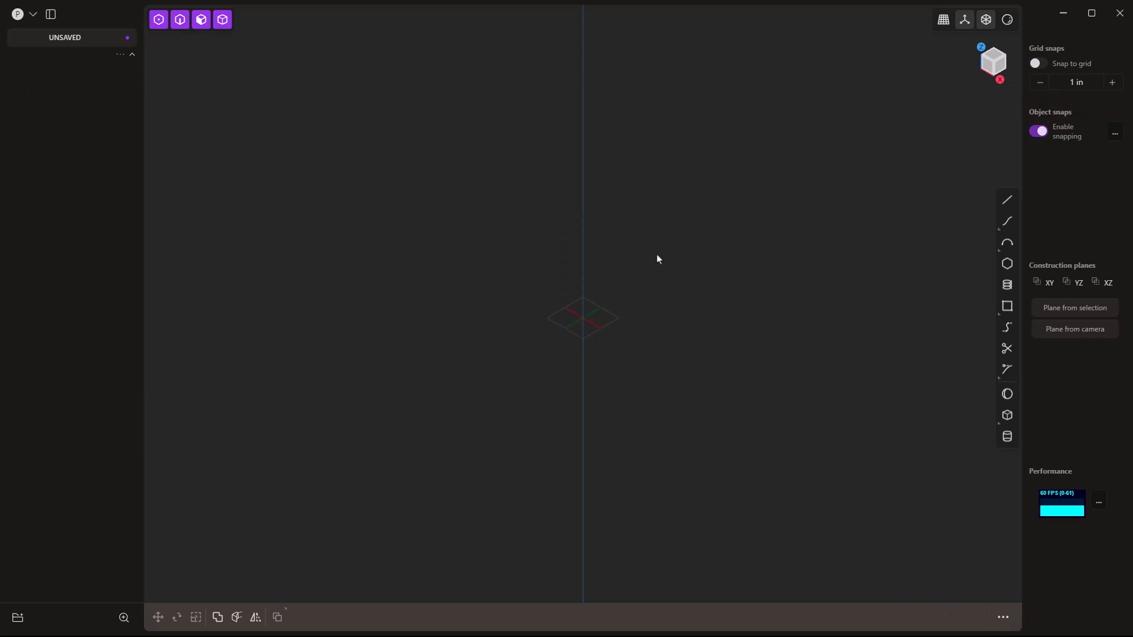
pyautogui.press('1')
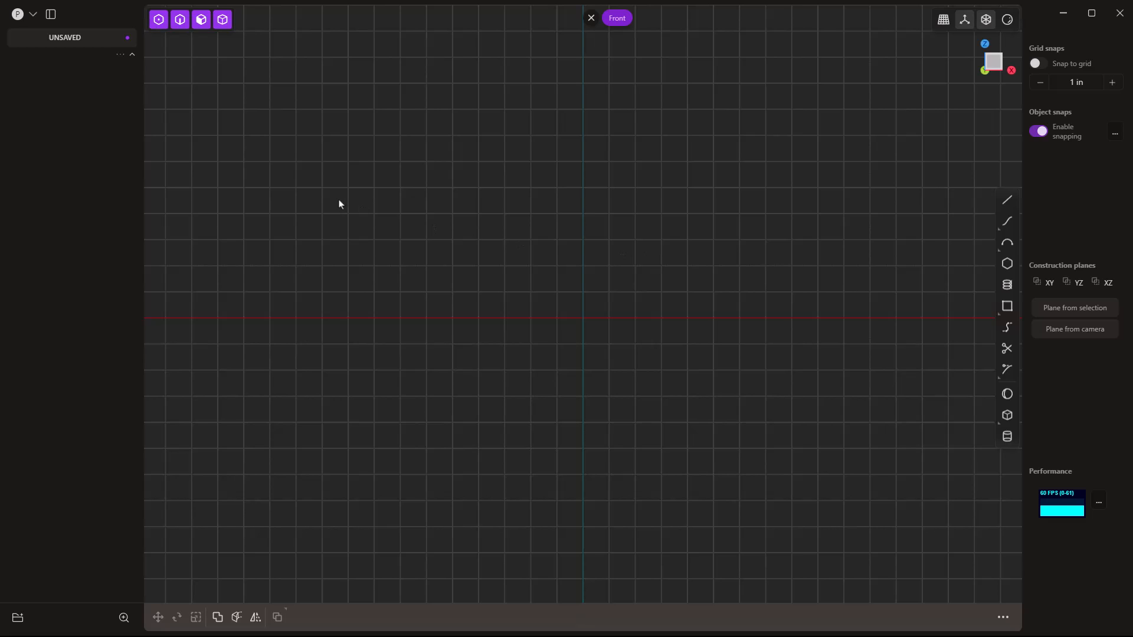
# Import the TE37.png wheel reference image from the 99 Sandbox folder.
pyautogui.click(32, 17)
pyautogui.click(67, 75)
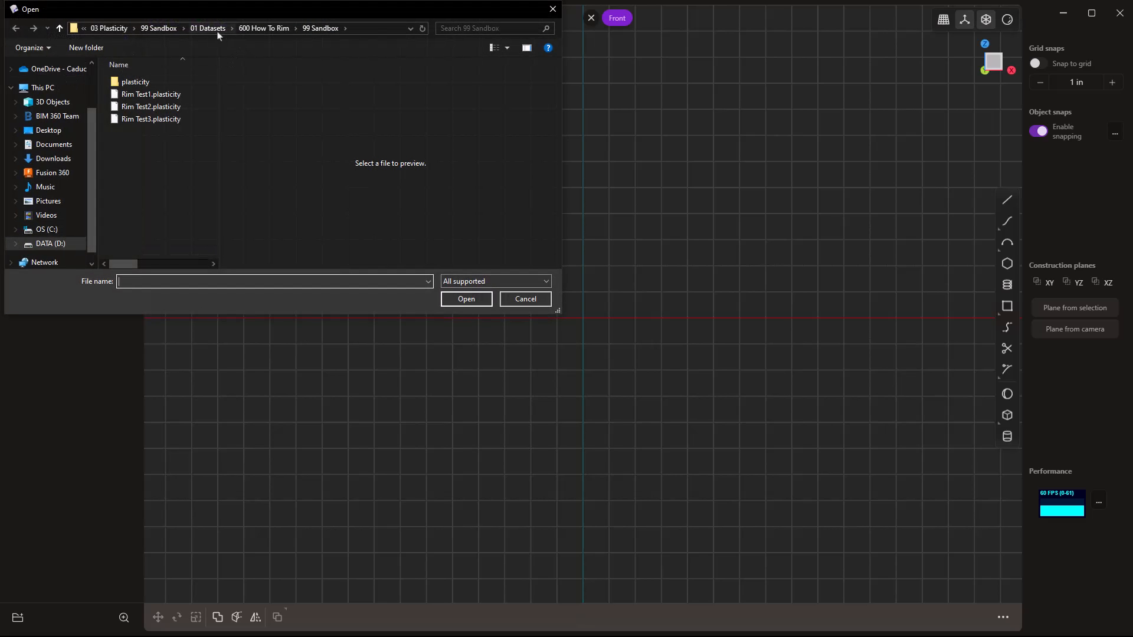
pyautogui.click(167, 31)
pyautogui.click(128, 118)
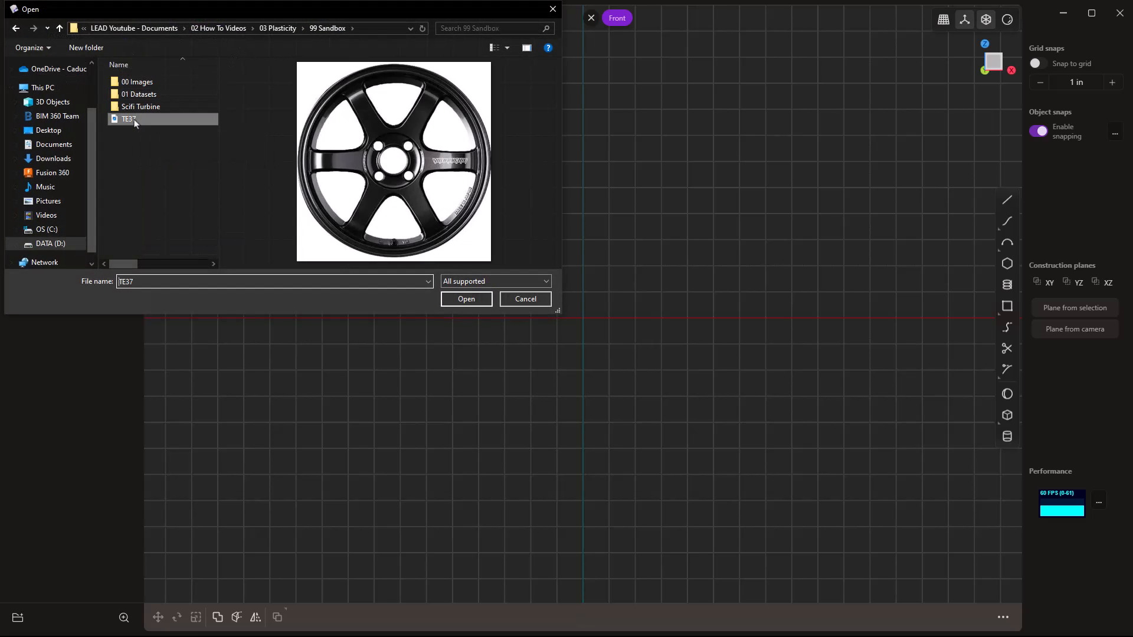
pyautogui.click(469, 300)
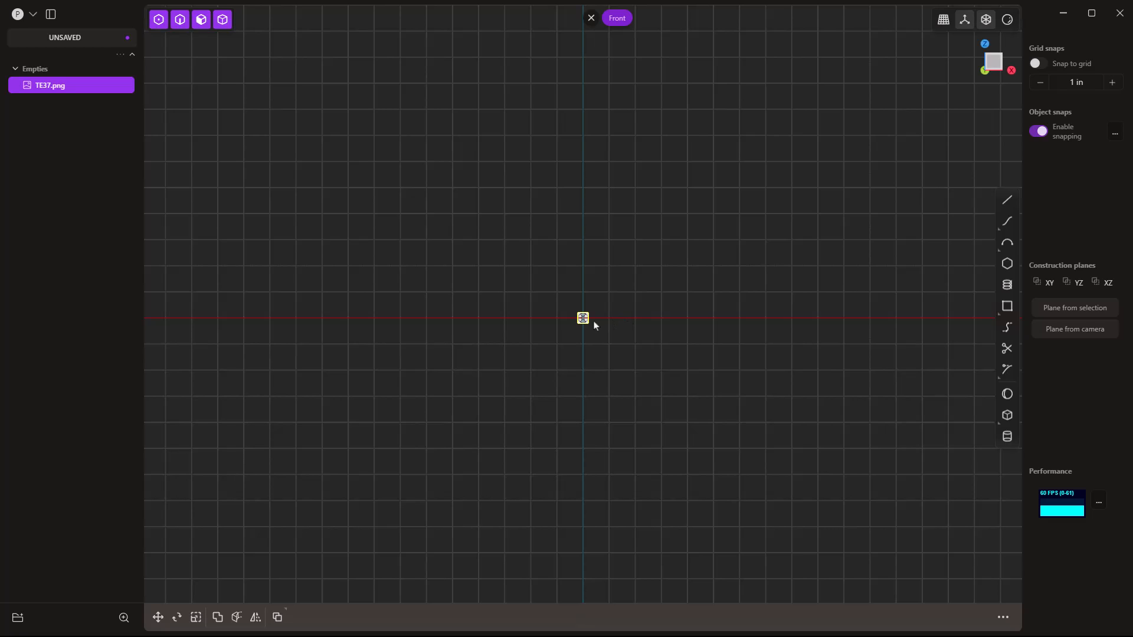
# Draw a 9 in radius centre-point circle at the origin, then select the reference image.
pyautogui.moveTo(1004, 242)
pyautogui.click(982, 176)
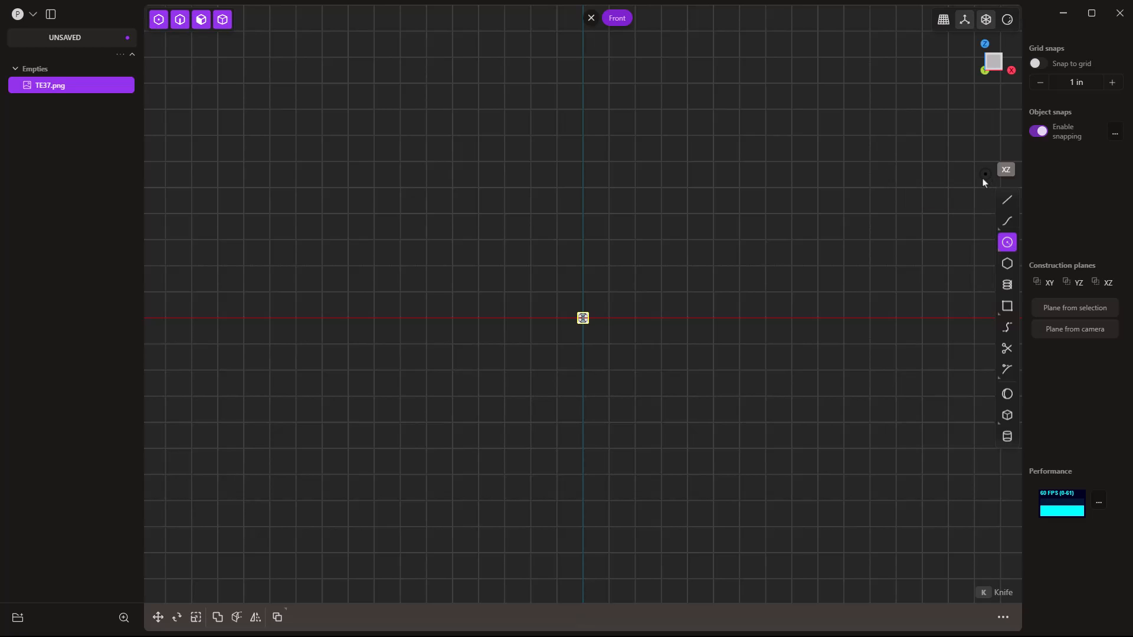
pyautogui.click(582, 318)
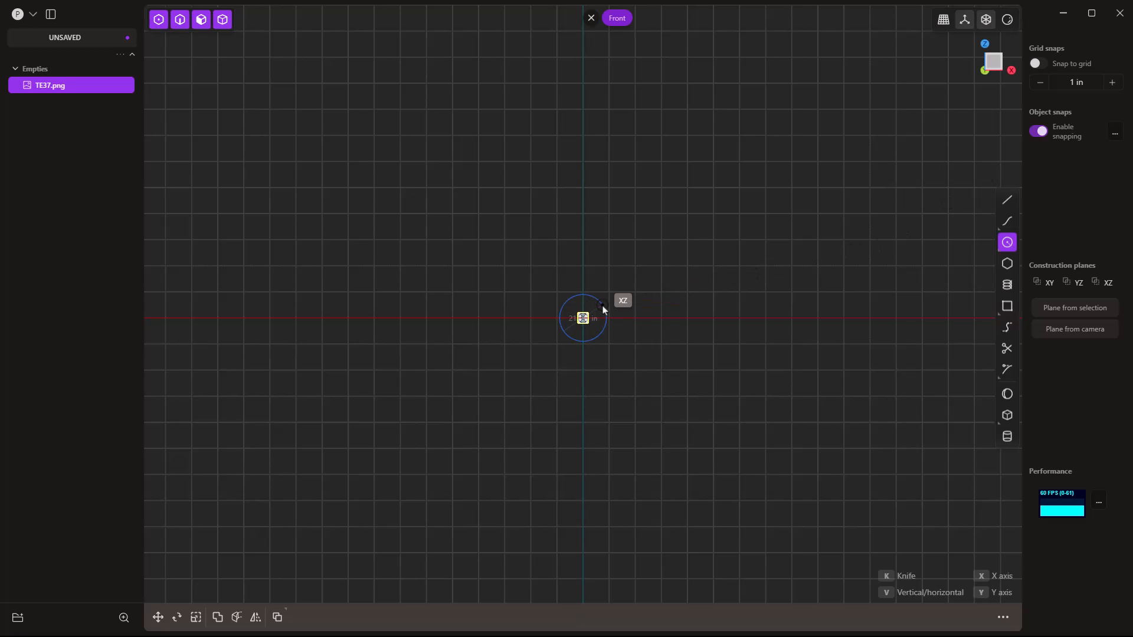
pyautogui.press('Tab')
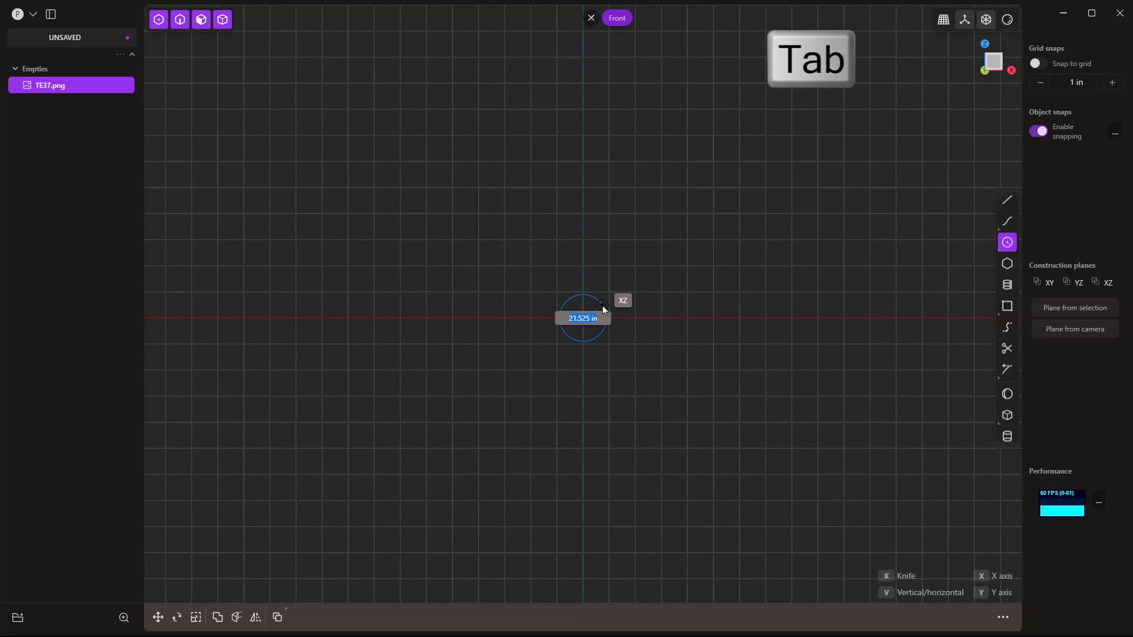
pyautogui.write('9')
pyautogui.press('Return')
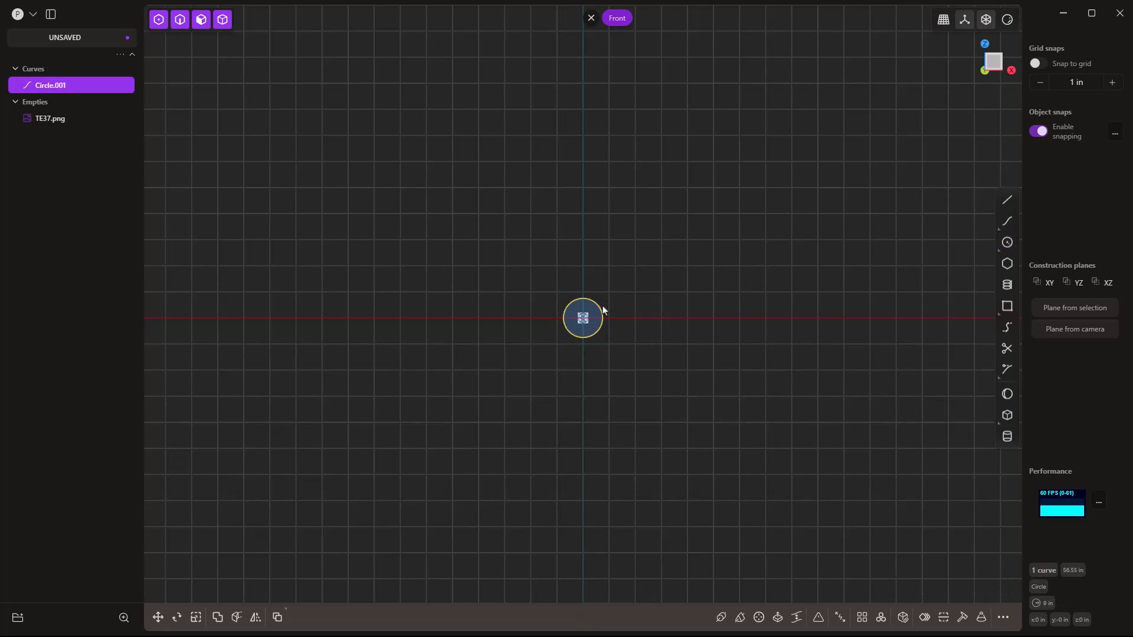
pyautogui.scroll(5, 595, 315)
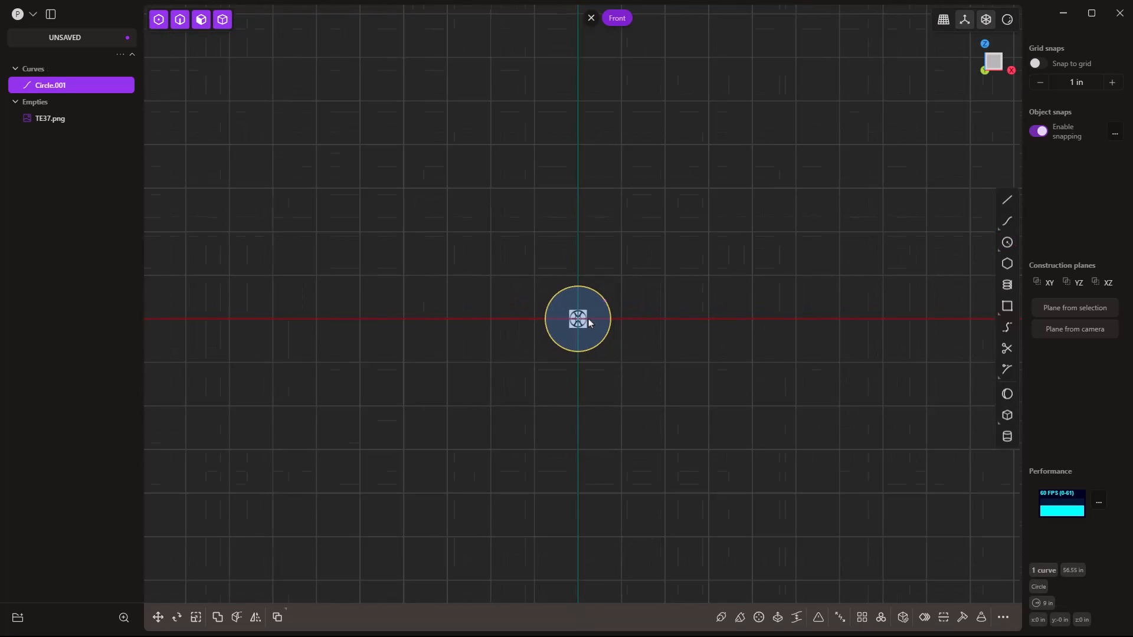
pyautogui.scroll(4, 576, 321)
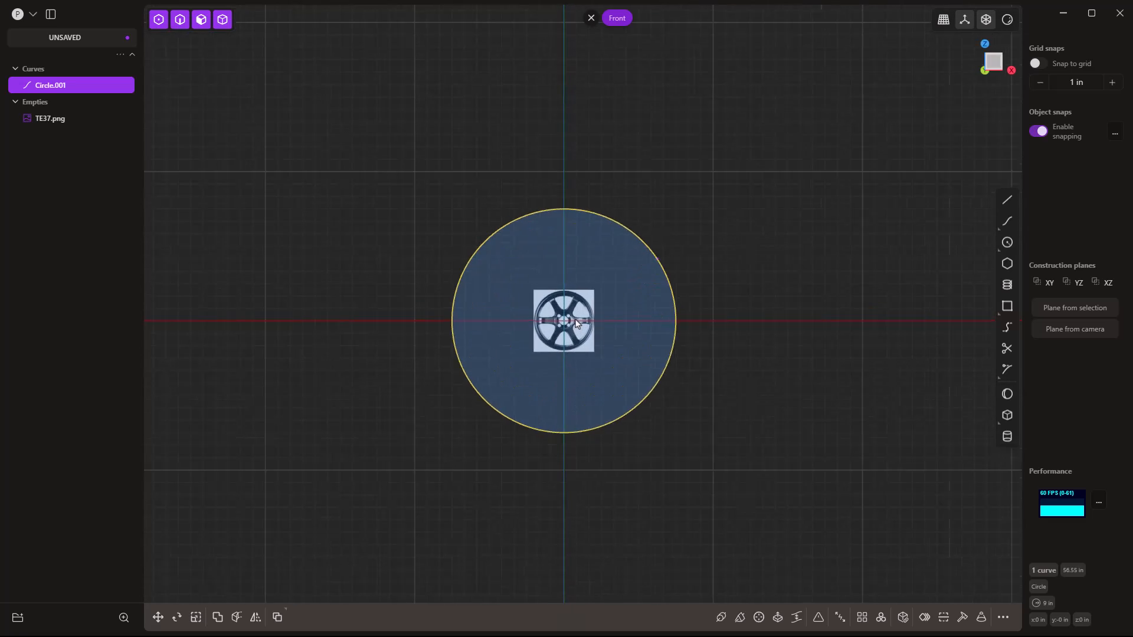
pyautogui.click(589, 287)
# Scale the TE37.png reference uniformly until its rim lines up with the 9 in circle.
pyautogui.press('s')
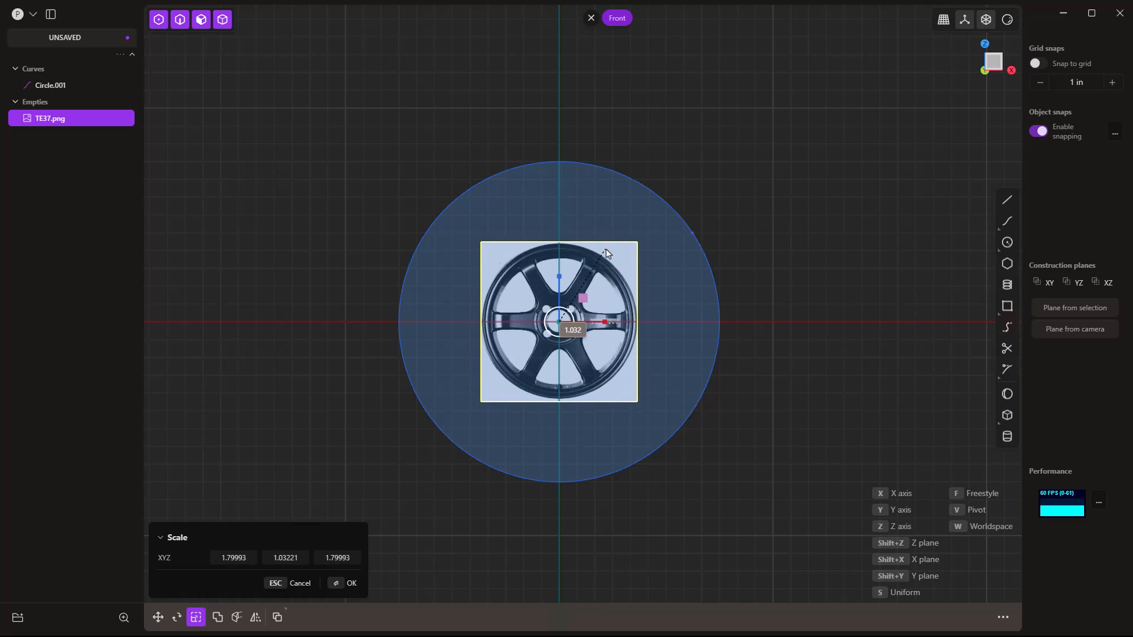
pyautogui.press('s')
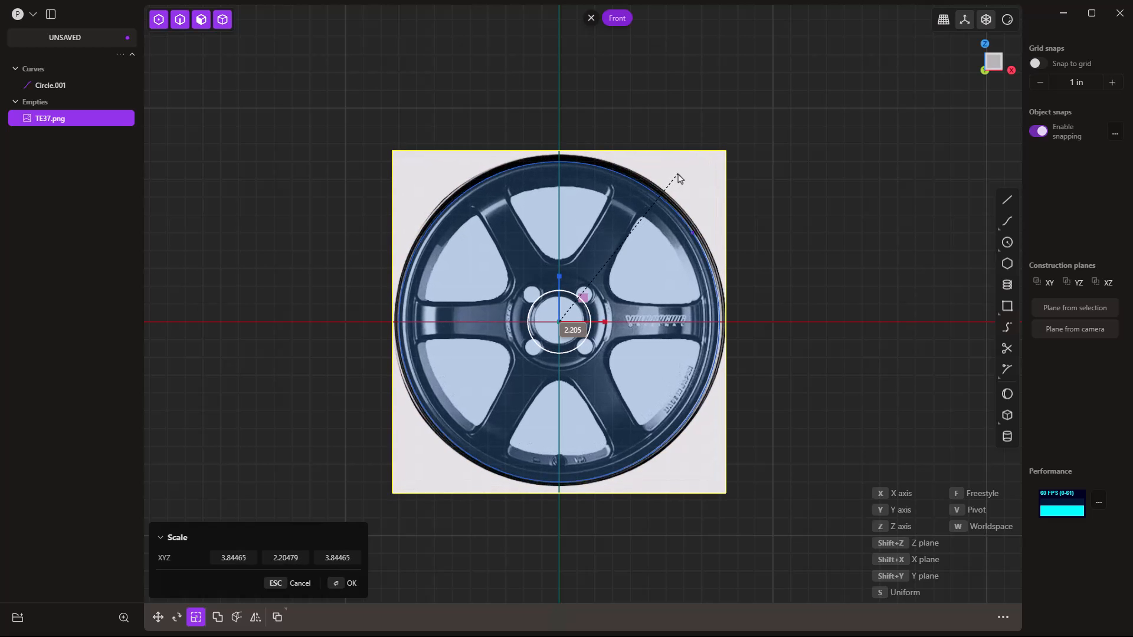
pyautogui.click(678, 179)
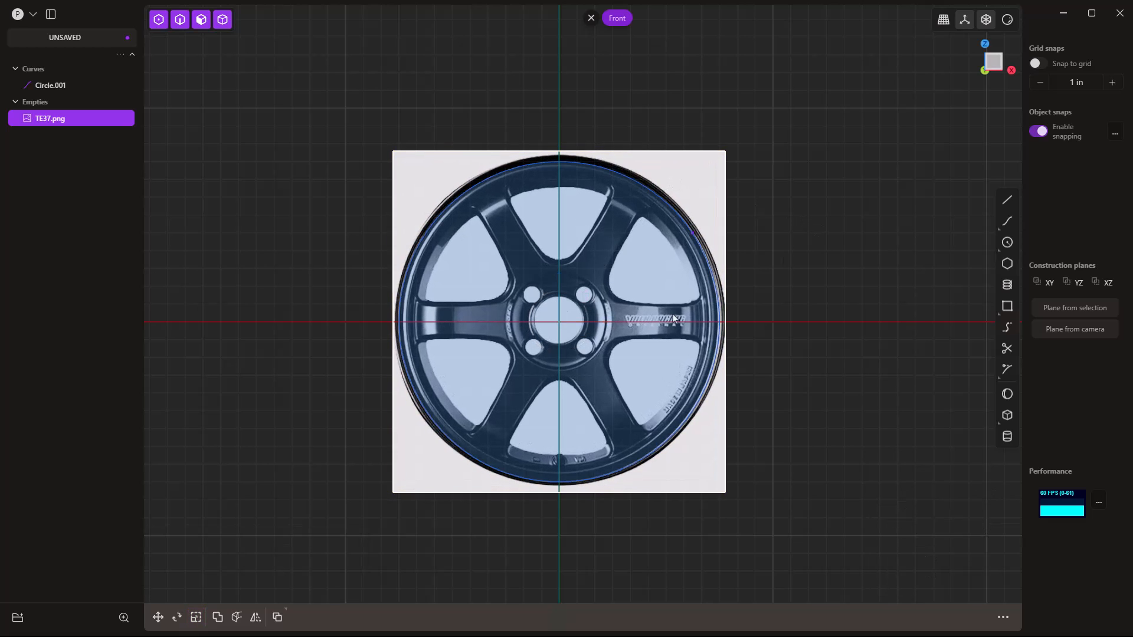
pyautogui.scroll(5, 568, 327)
pyautogui.scroll(2, 568, 326)
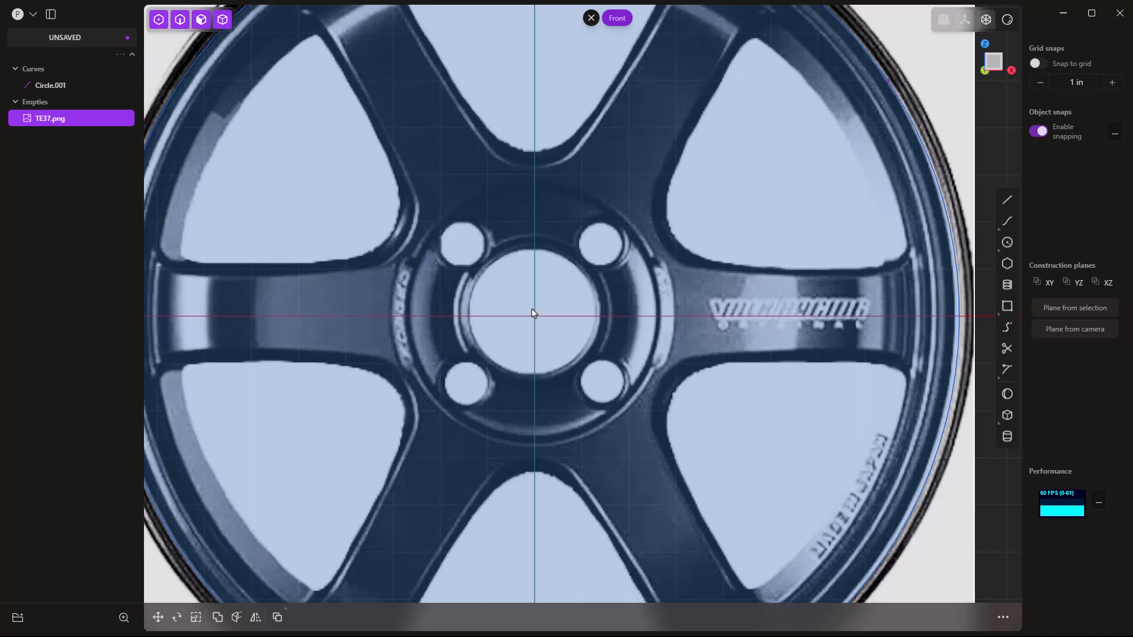
pyautogui.click(1007, 243)
# Draw Circle.002 centred on the hub, sized 4.5 for a 2.25 in radius through the lug holes.
pyautogui.click(535, 316)
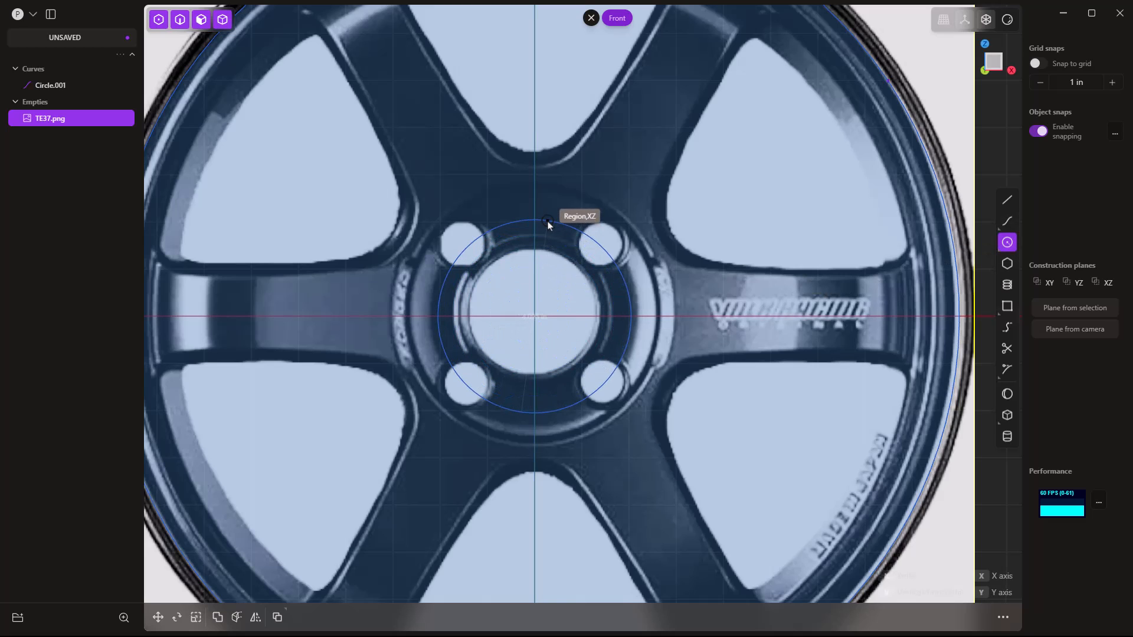
pyautogui.press('Tab')
pyautogui.write('4.5')
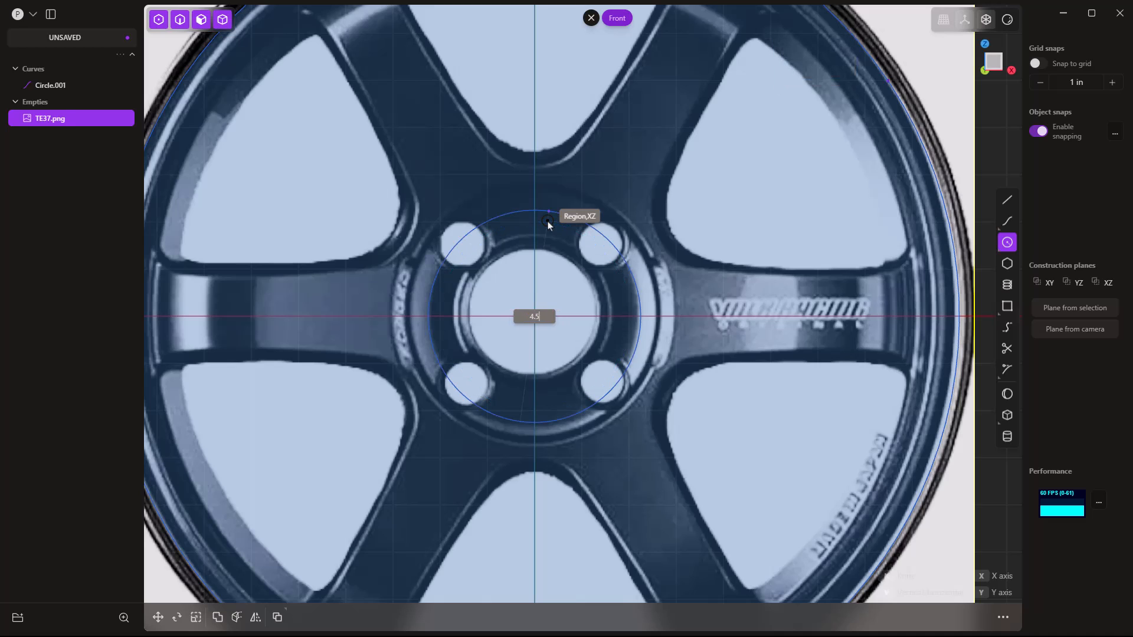
pyautogui.press('Return')
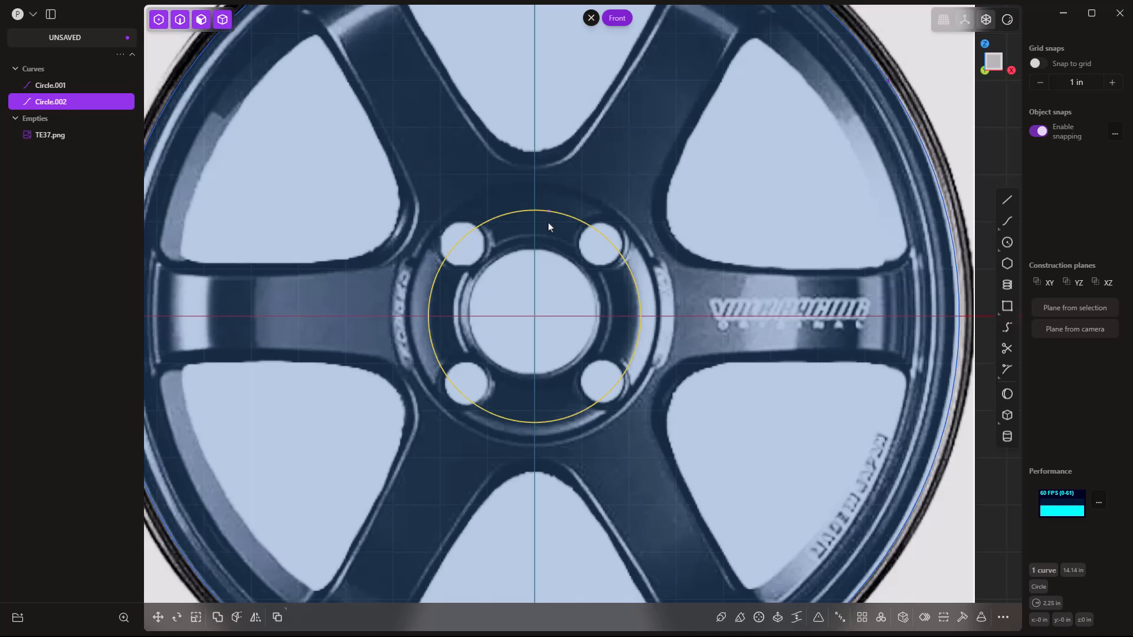
pyautogui.scroll(-5, 548, 226)
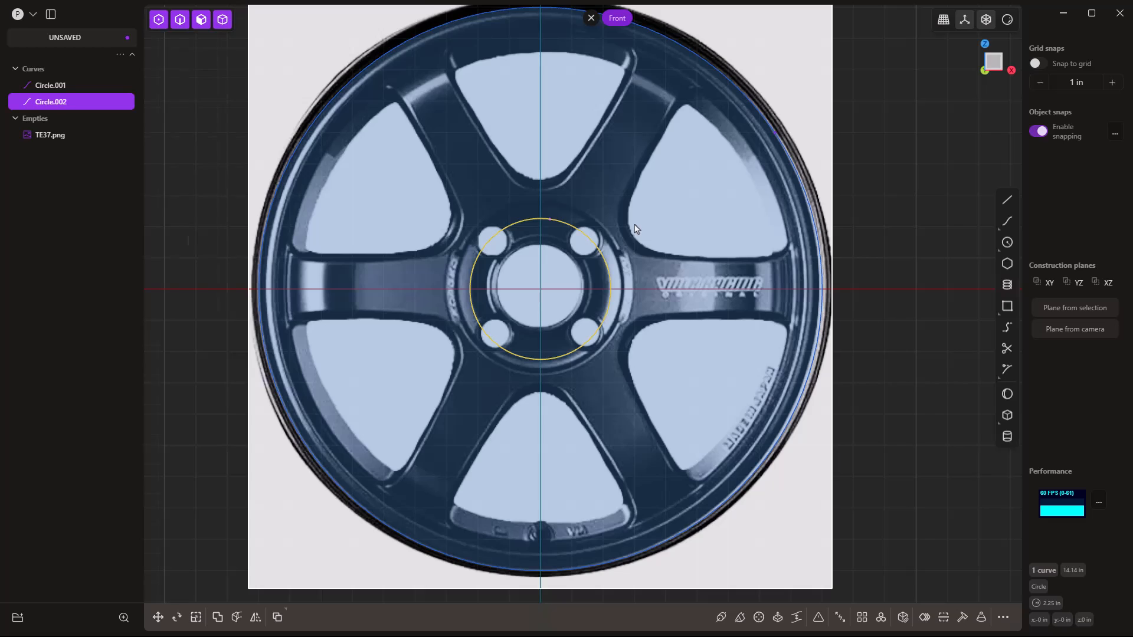
pyautogui.scroll(-1, 634, 228)
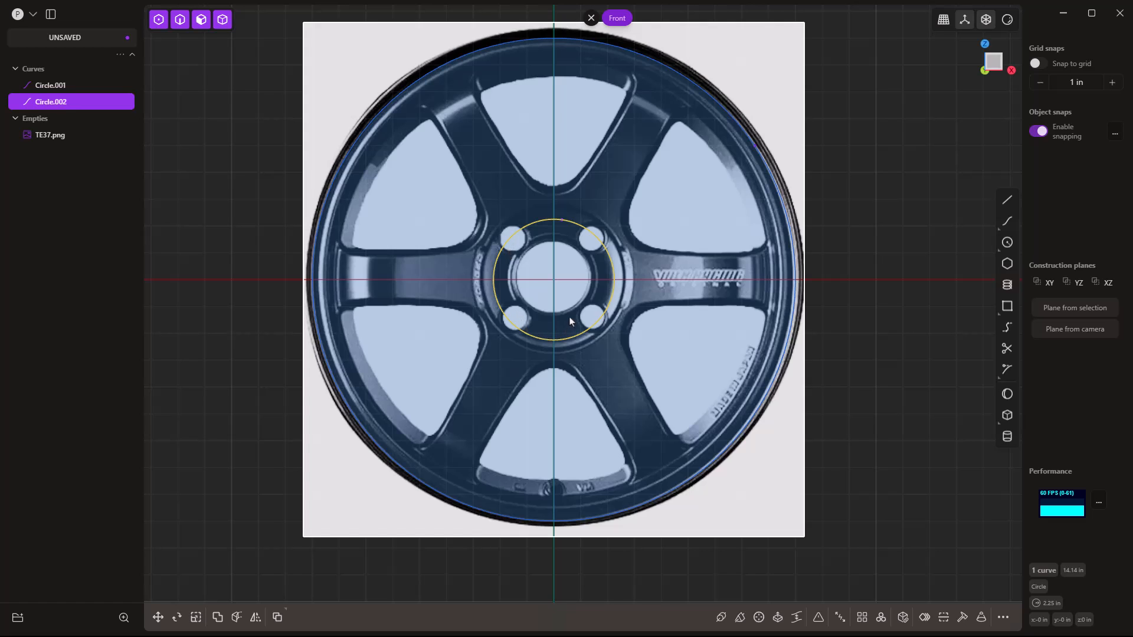
pyautogui.scroll(2, 563, 268)
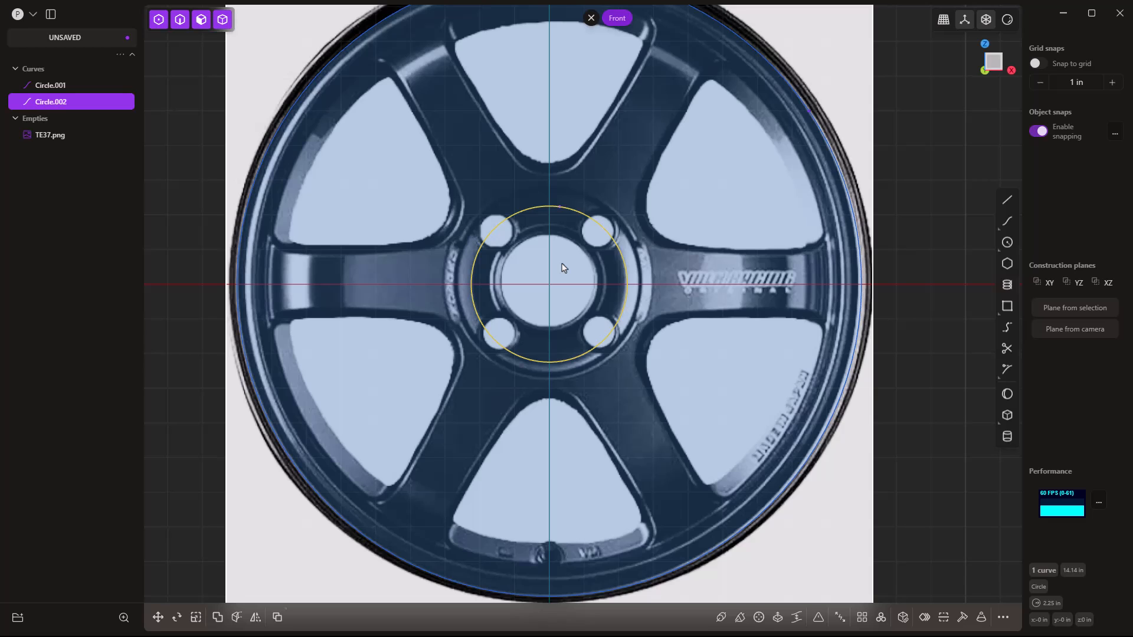
# Draw Circle.003 on the hub centre, sized 5.75 for a 2.88 in radius outside the lug holes.
pyautogui.click(1007, 242)
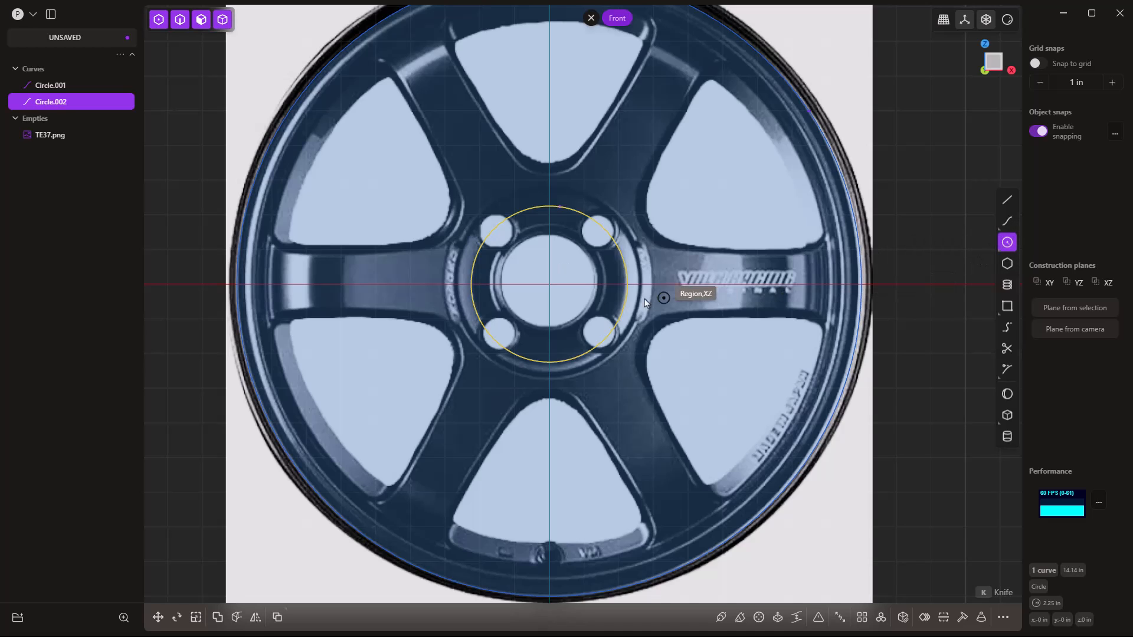
pyautogui.click(546, 290)
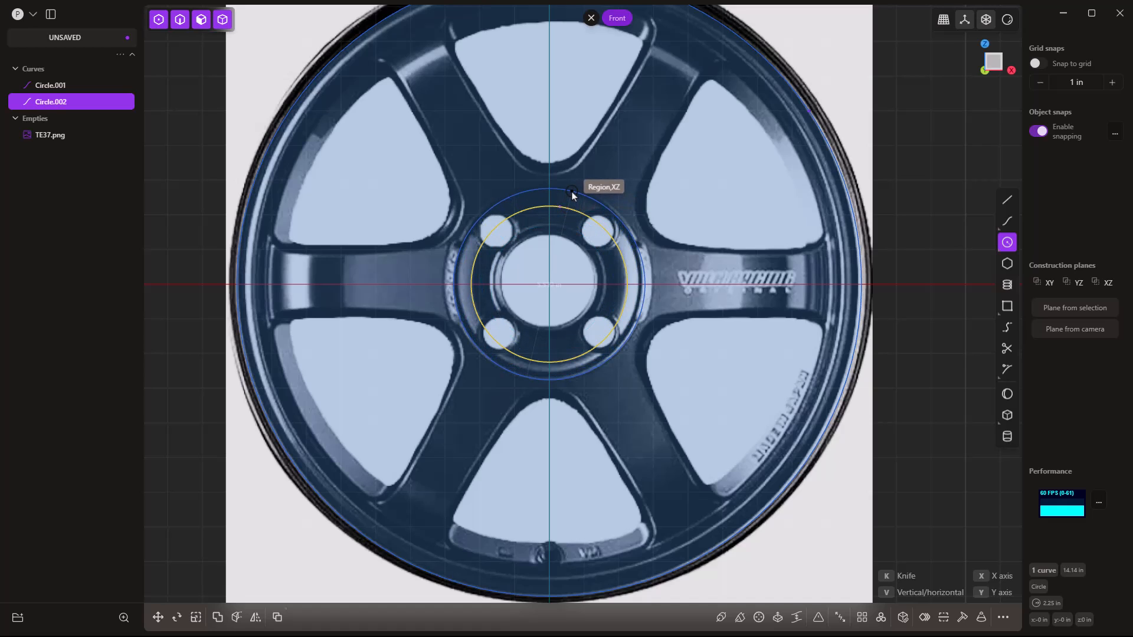
pyautogui.press('Tab')
pyautogui.write('5.75')
pyautogui.press('Return')
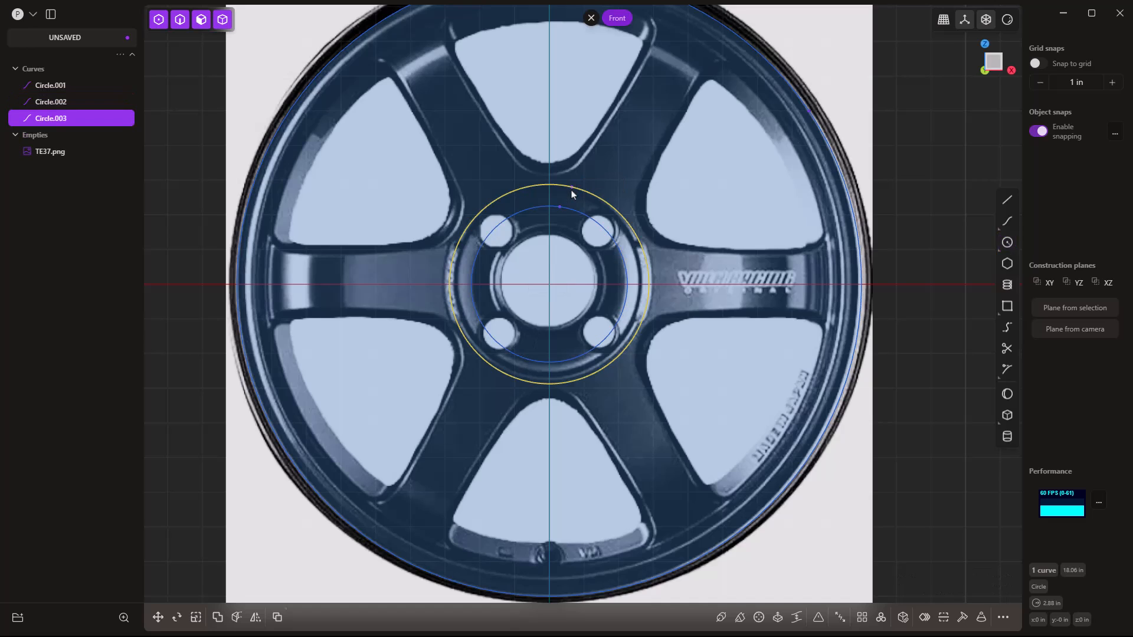
pyautogui.click(919, 272)
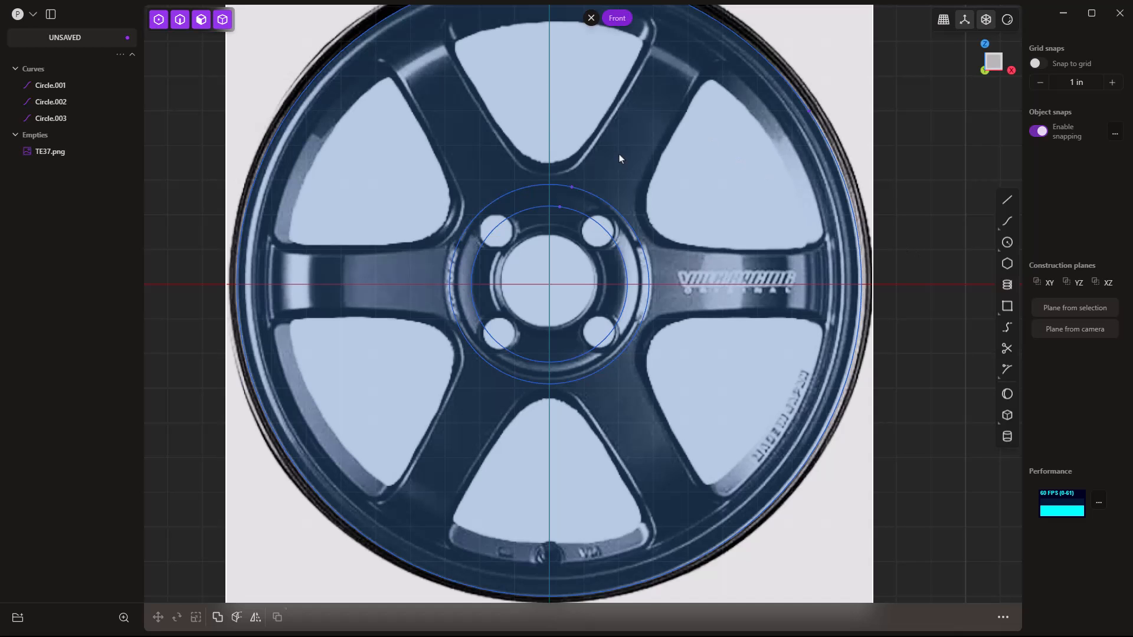
pyautogui.click(591, 195)
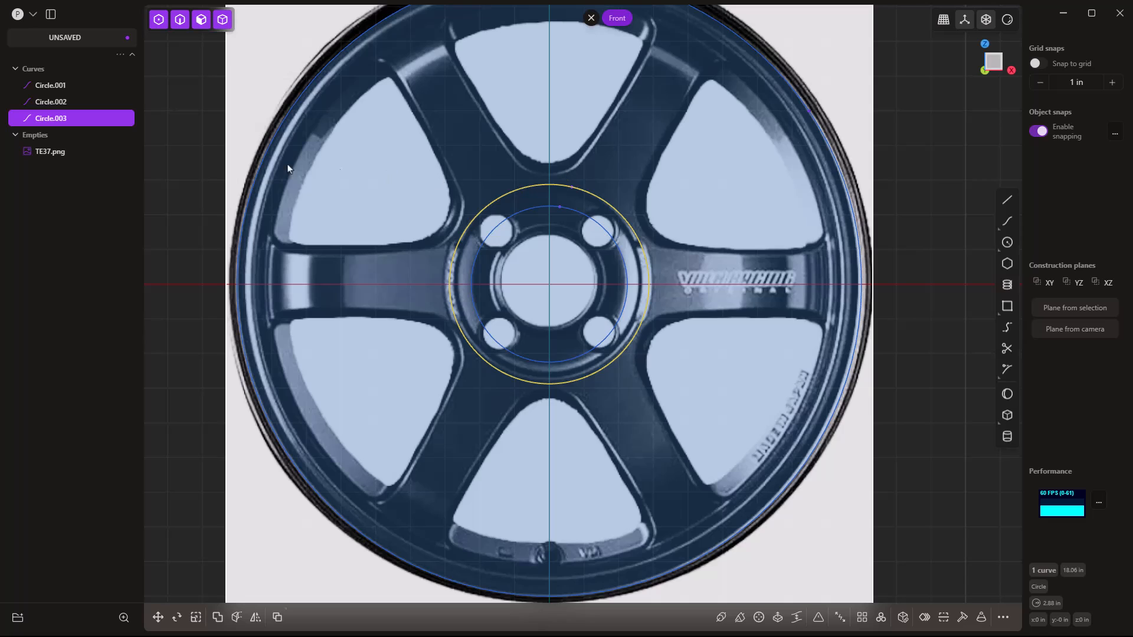
# Give the TE37.png reference 0.50 opacity, then hide it in the outliner.
pyautogui.click(63, 155)
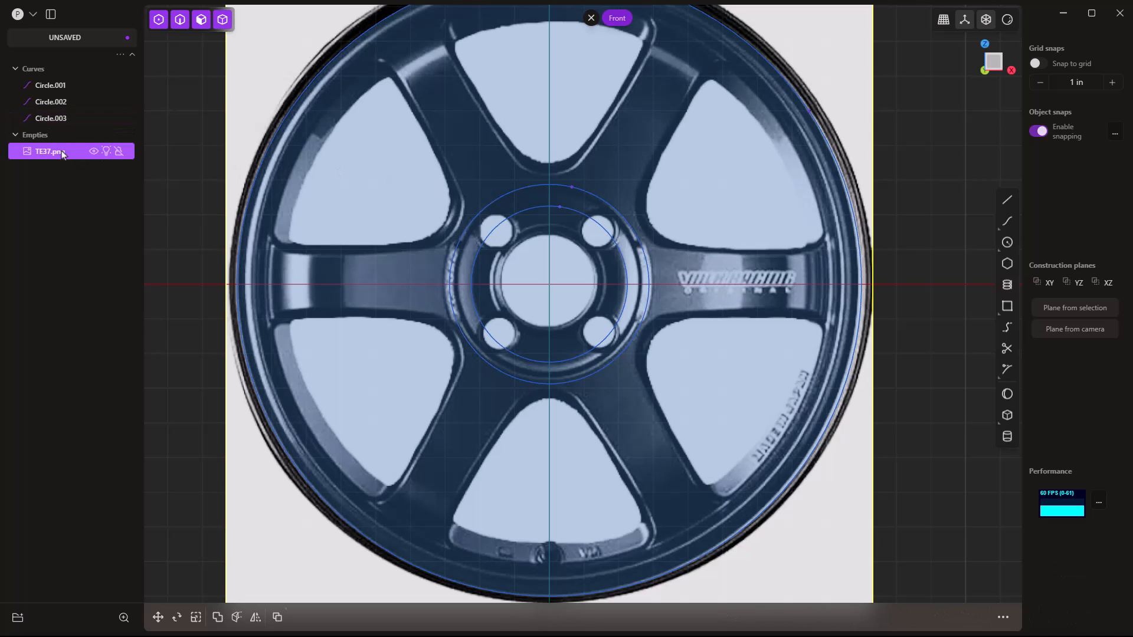
pyautogui.press('m')
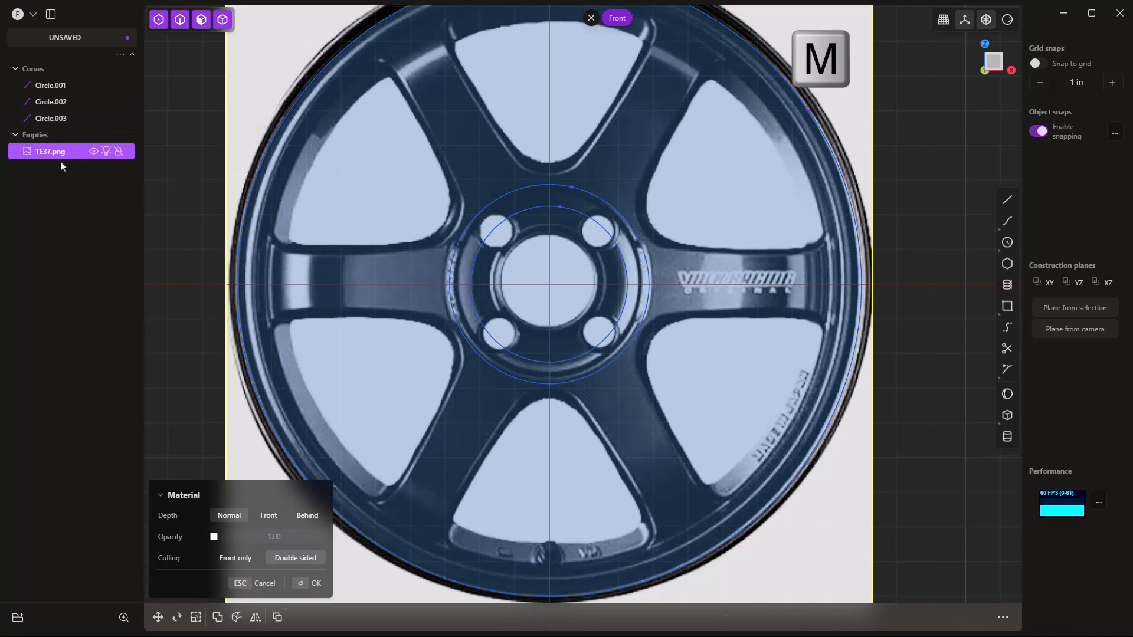
pyautogui.click(213, 537)
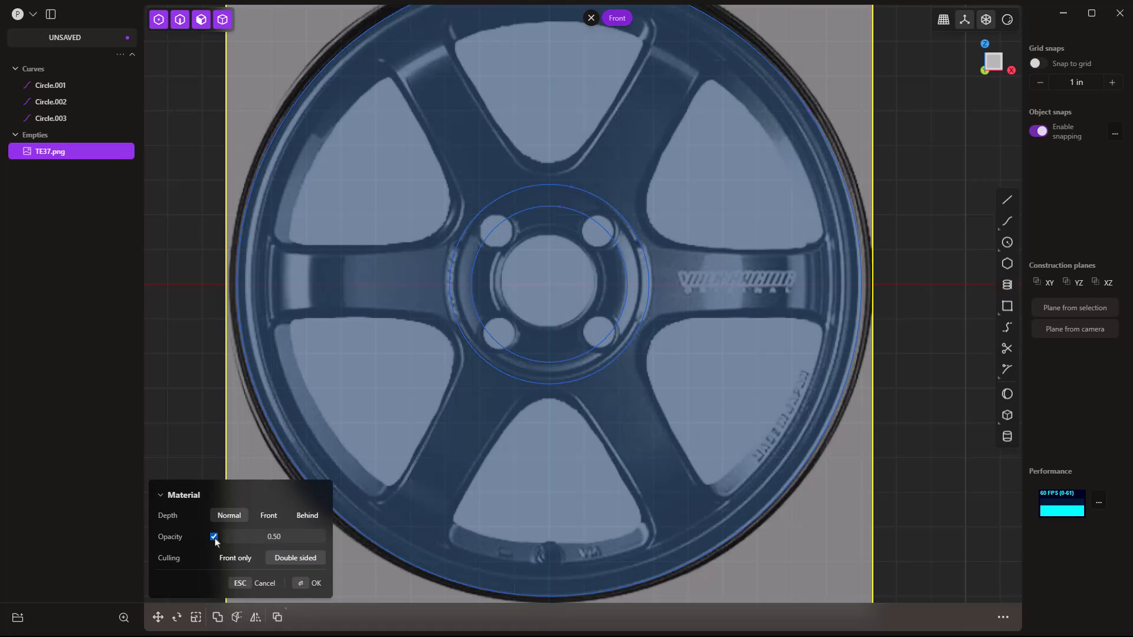
pyautogui.scroll(-2, 304, 394)
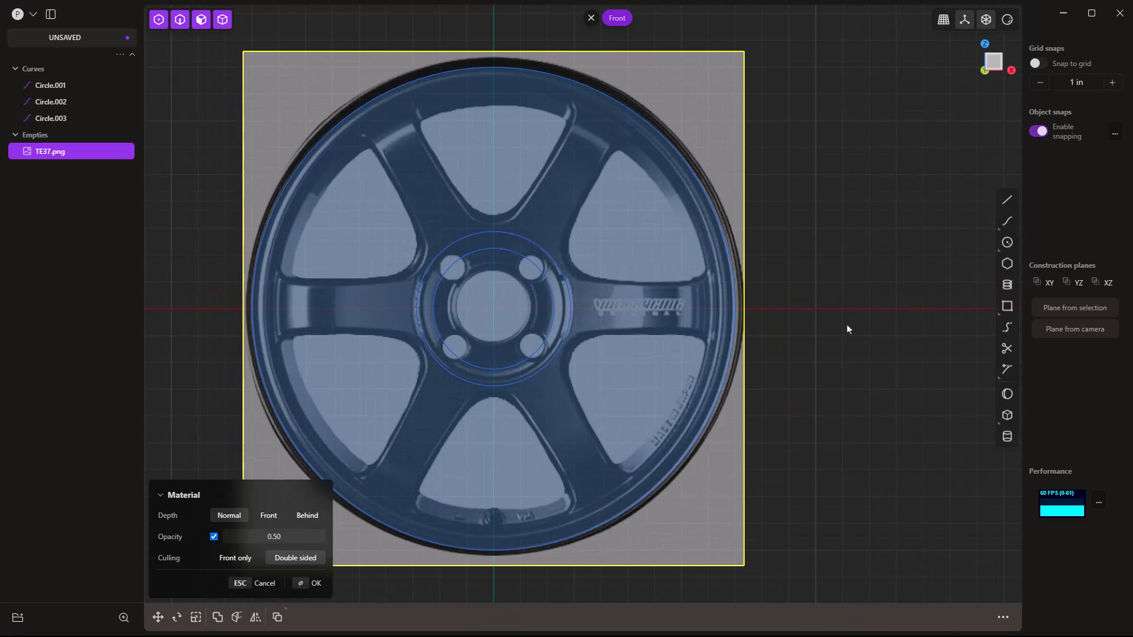
pyautogui.press('Return')
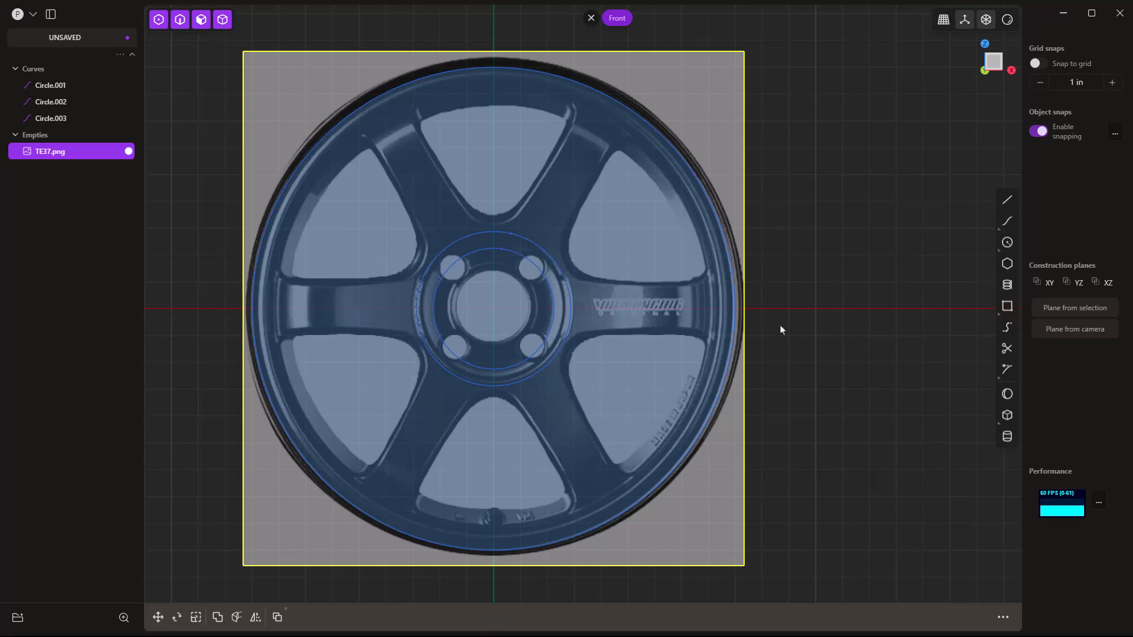
pyautogui.click(94, 152)
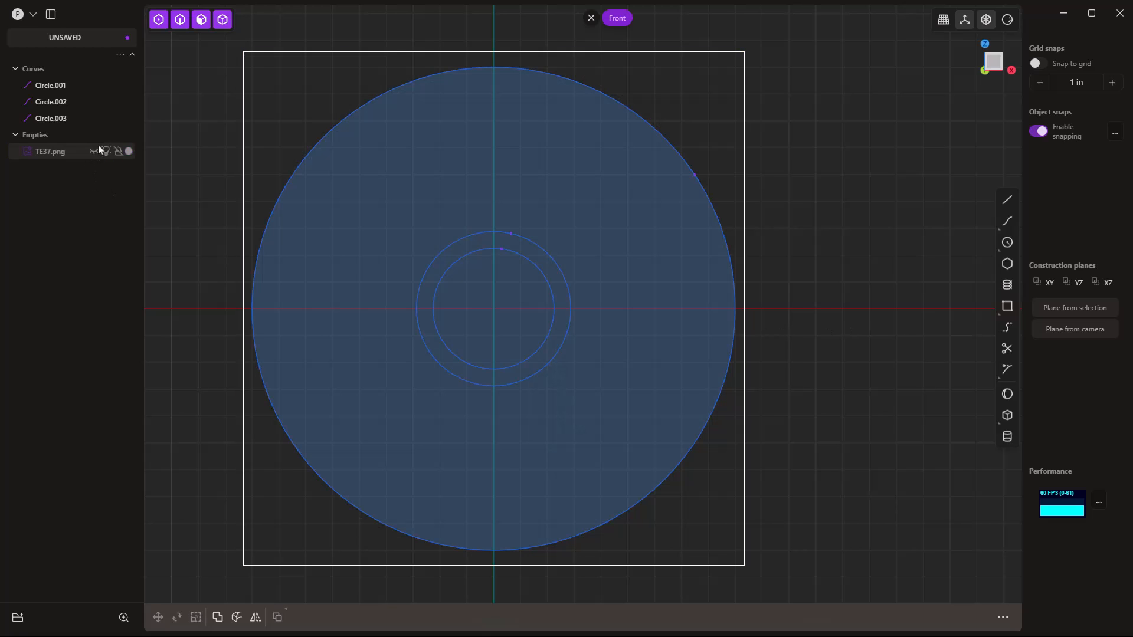
# Delete the 9 in Circle.001 and 2.25 in Circle.002, then select the remaining Circle.003.
pyautogui.click(478, 66)
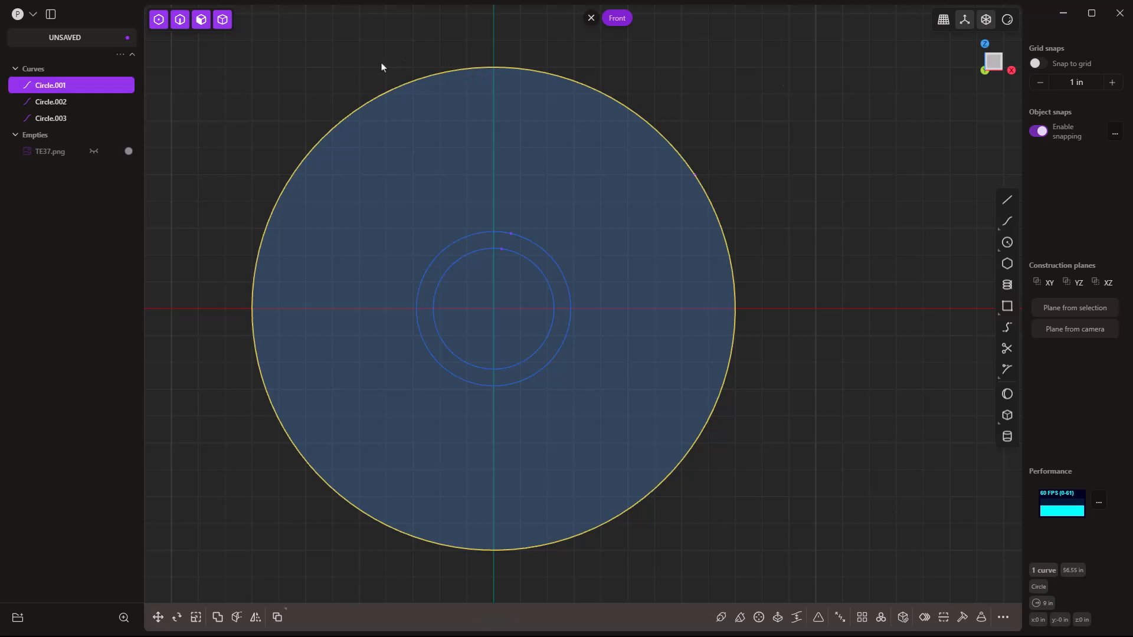
pyautogui.press('Delete')
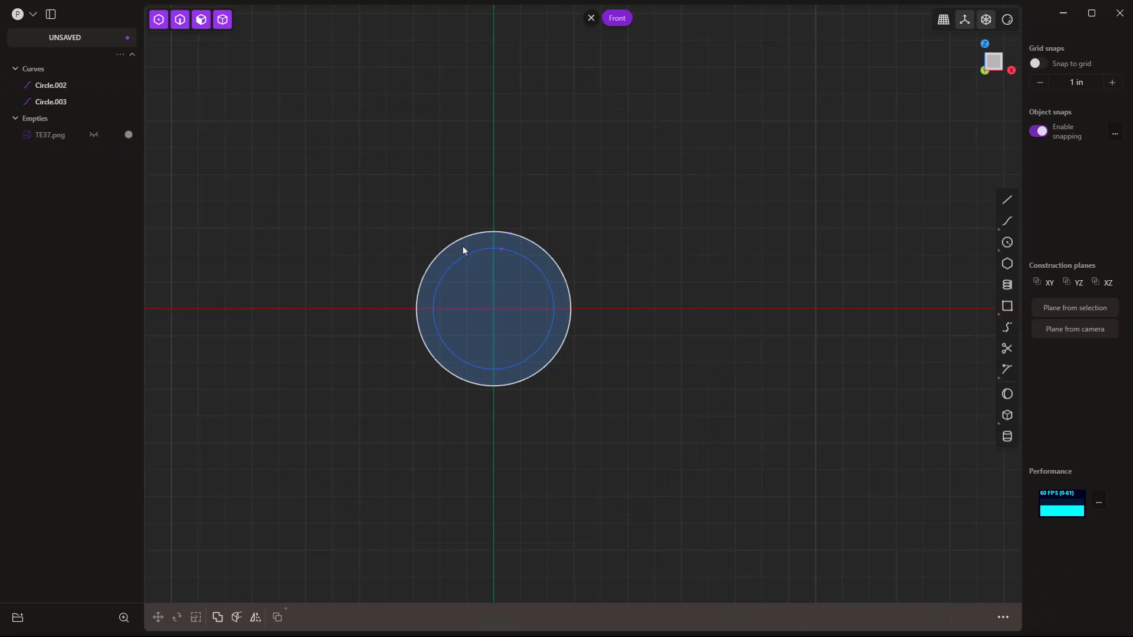
pyautogui.click(480, 253)
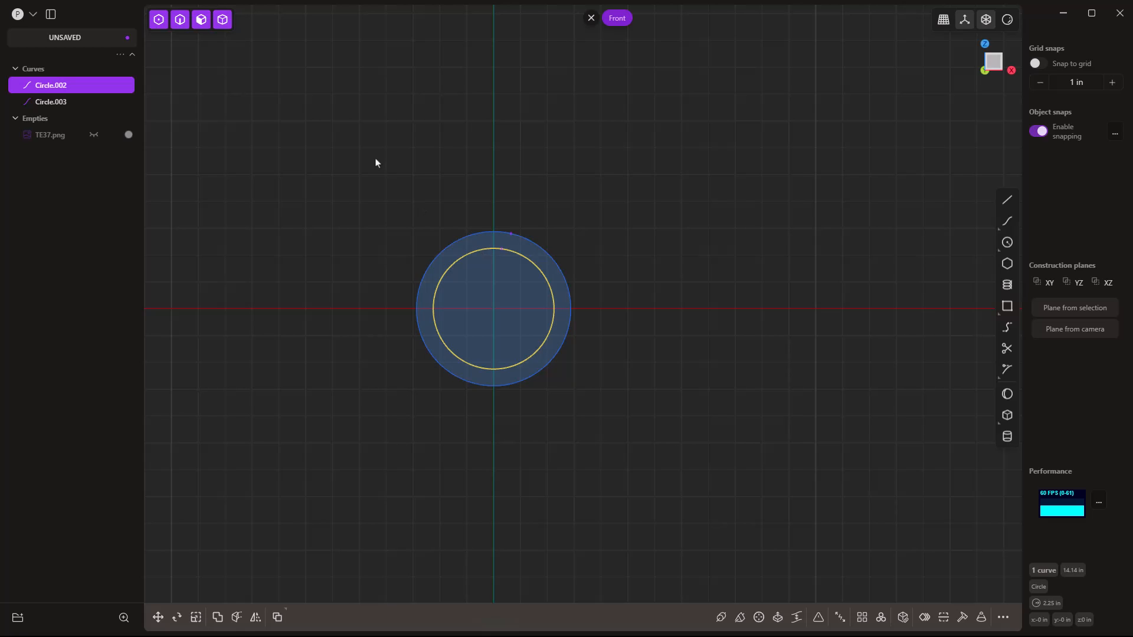
pyautogui.press('Delete')
pyautogui.click(491, 231)
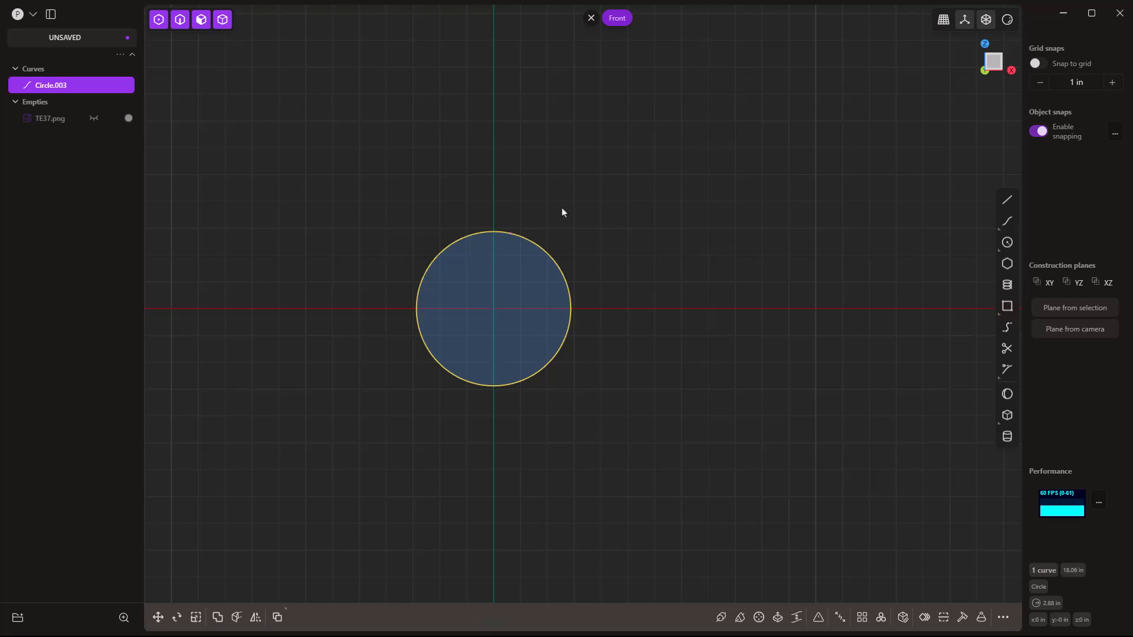
# Measure Circle.003 with the Measure command (5.601 in), then delete the circle.
pyautogui.press('f')
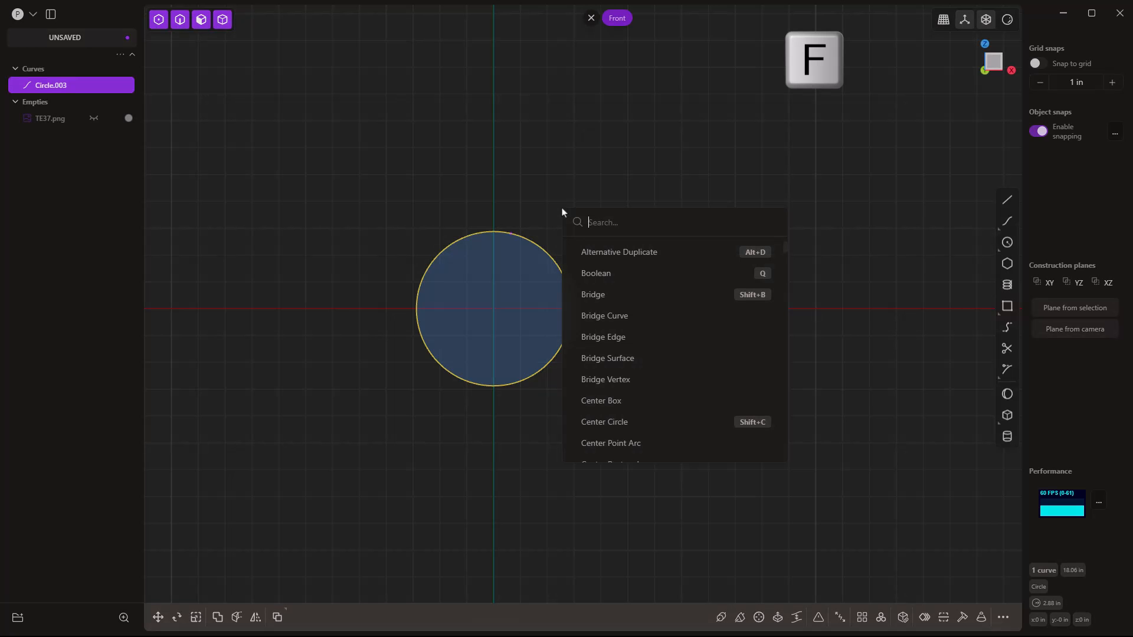
pyautogui.write('meas')
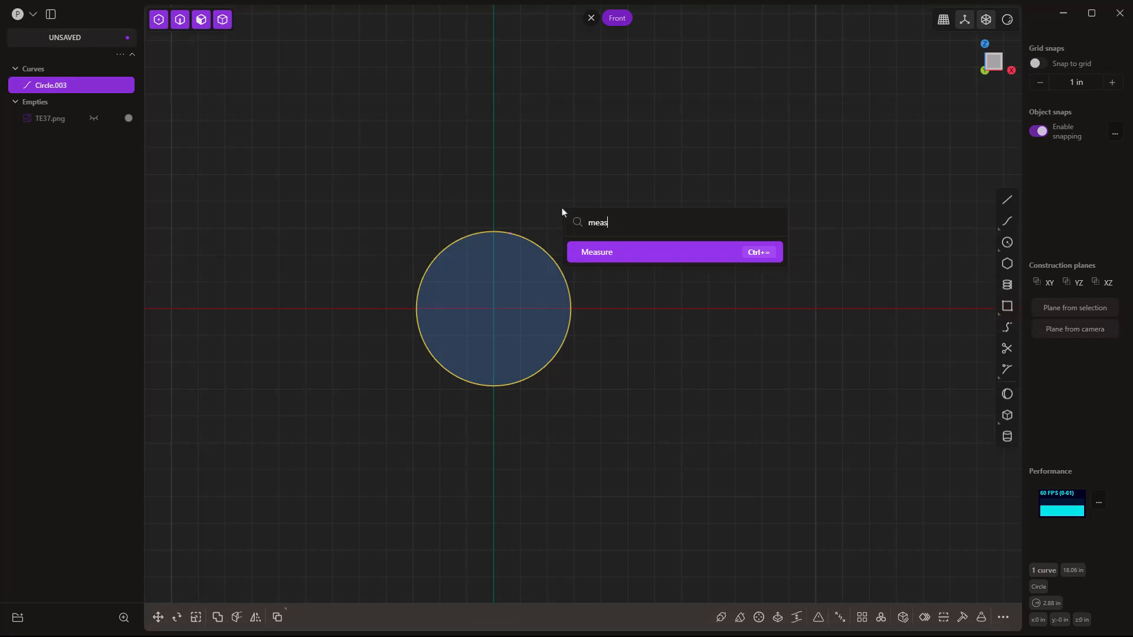
pyautogui.click(614, 253)
pyautogui.click(544, 252)
pyautogui.click(655, 261)
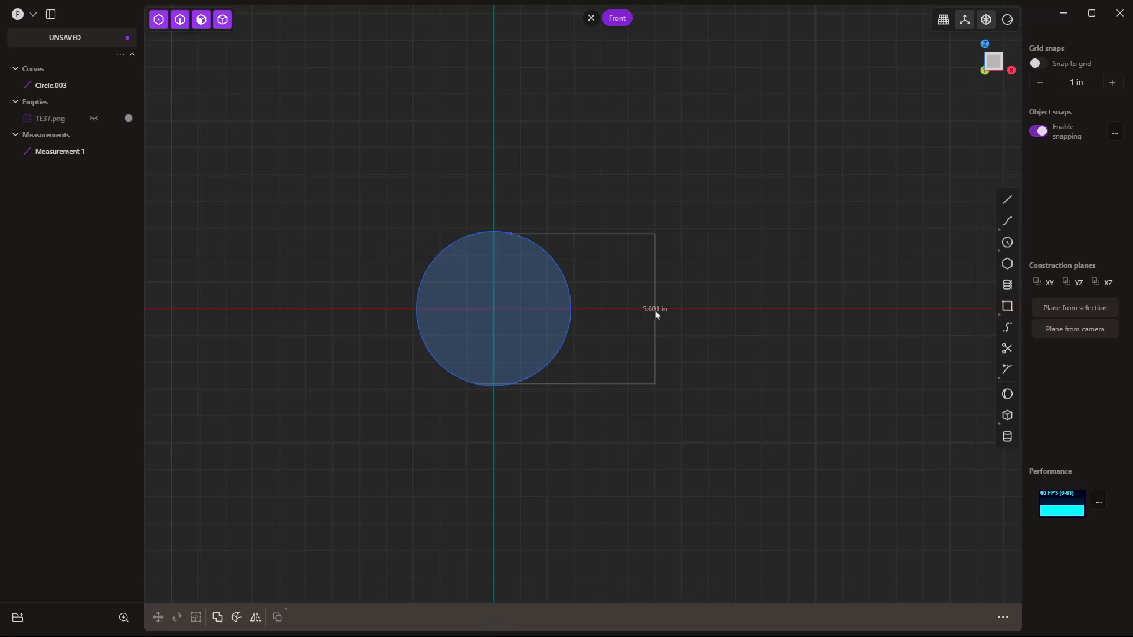
pyautogui.click(546, 254)
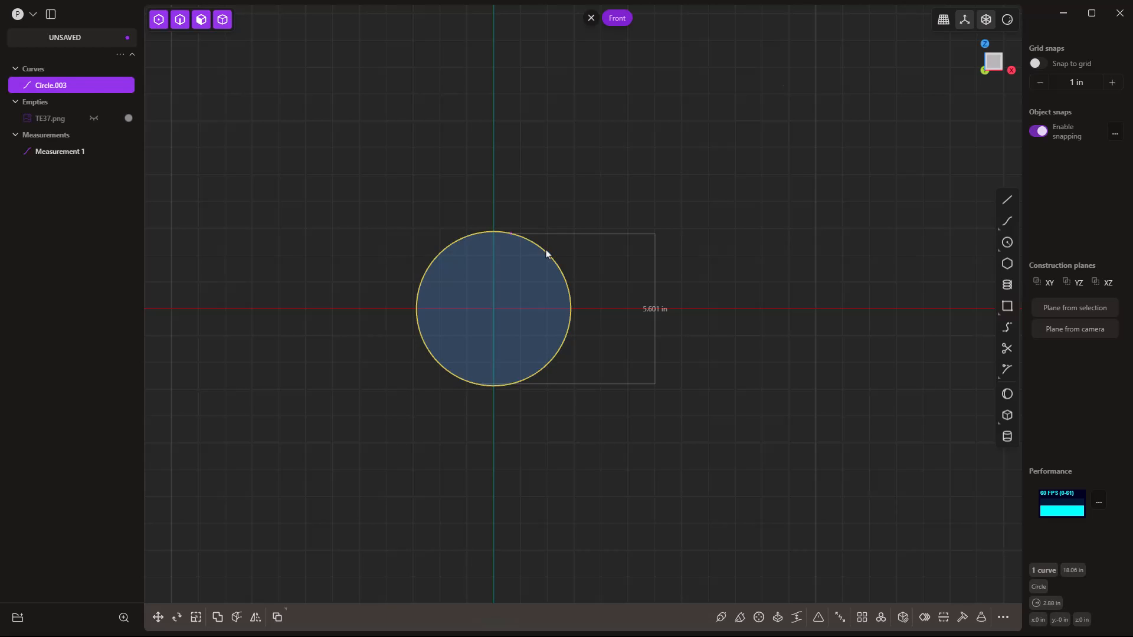
pyautogui.press('Delete')
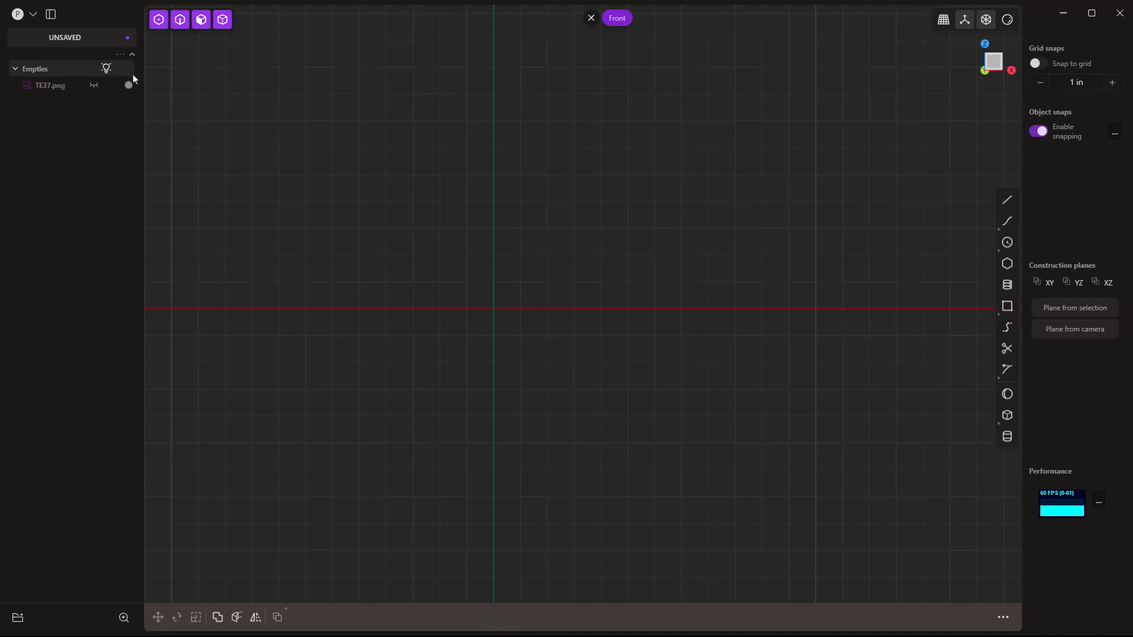
# Show and re-hide the TE37.png reference, then orbit out of the front view into perspective.
pyautogui.click(94, 85)
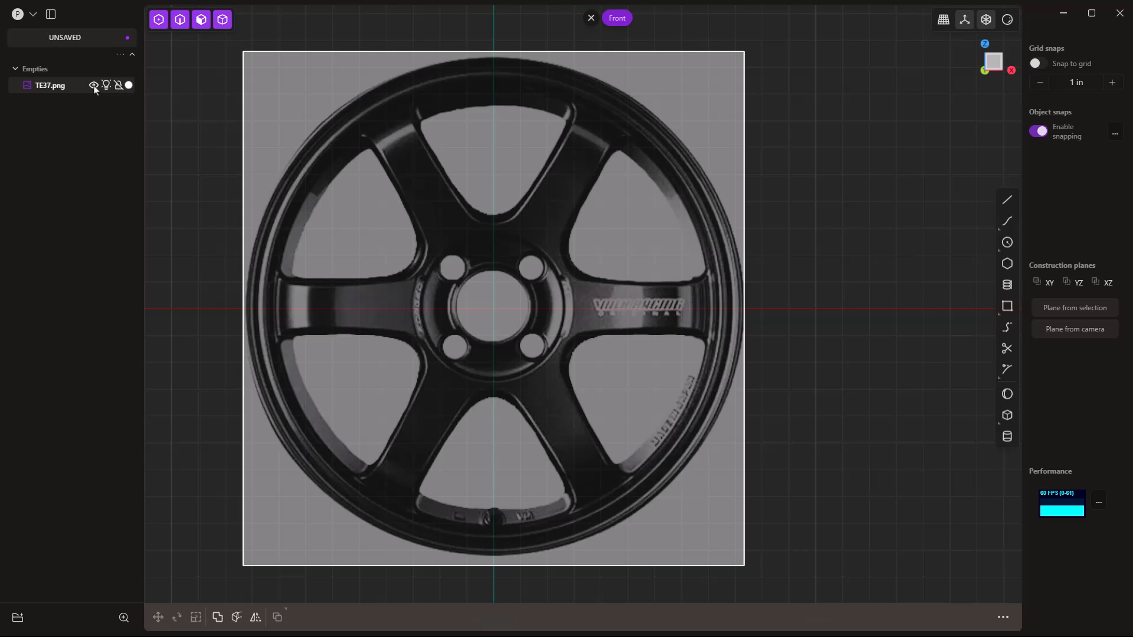
pyautogui.click(94, 86)
pyautogui.moveTo(586, 419); pyautogui.dragTo(506, 467, button='middle')
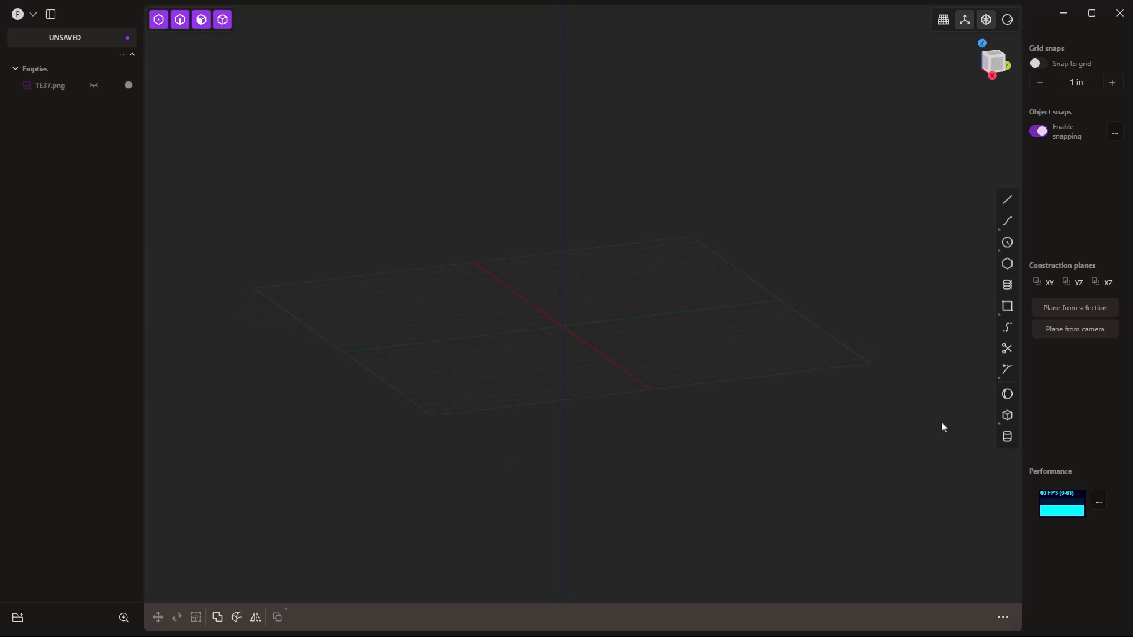
# In the Right view, draw a 9 in vertical line up from the origin.
pyautogui.press('3')
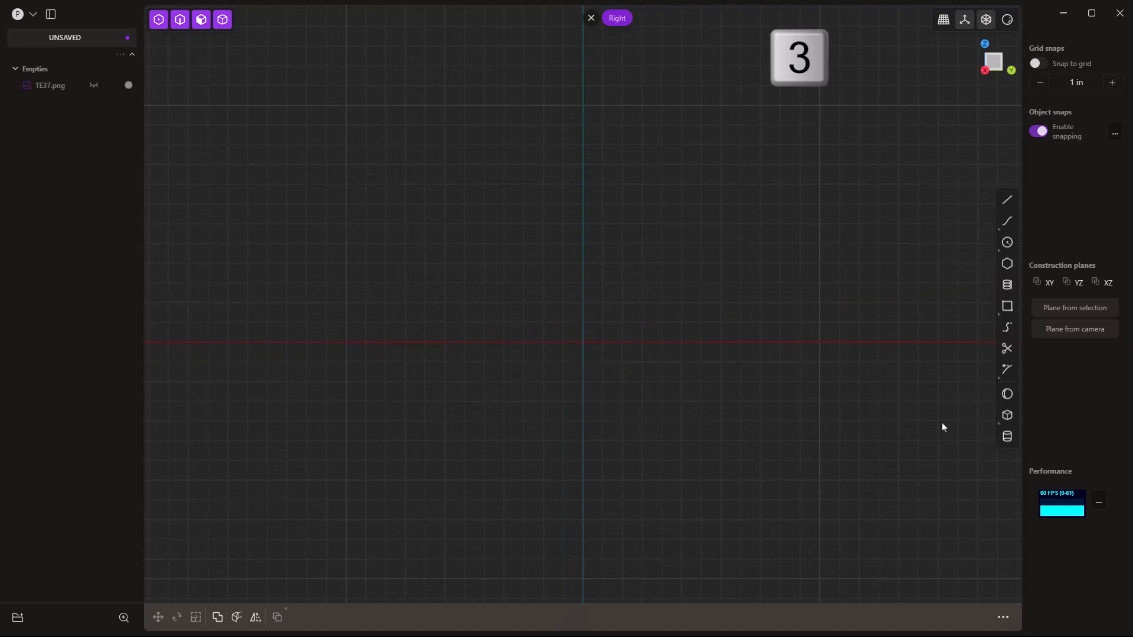
pyautogui.click(1006, 200)
pyautogui.click(583, 342)
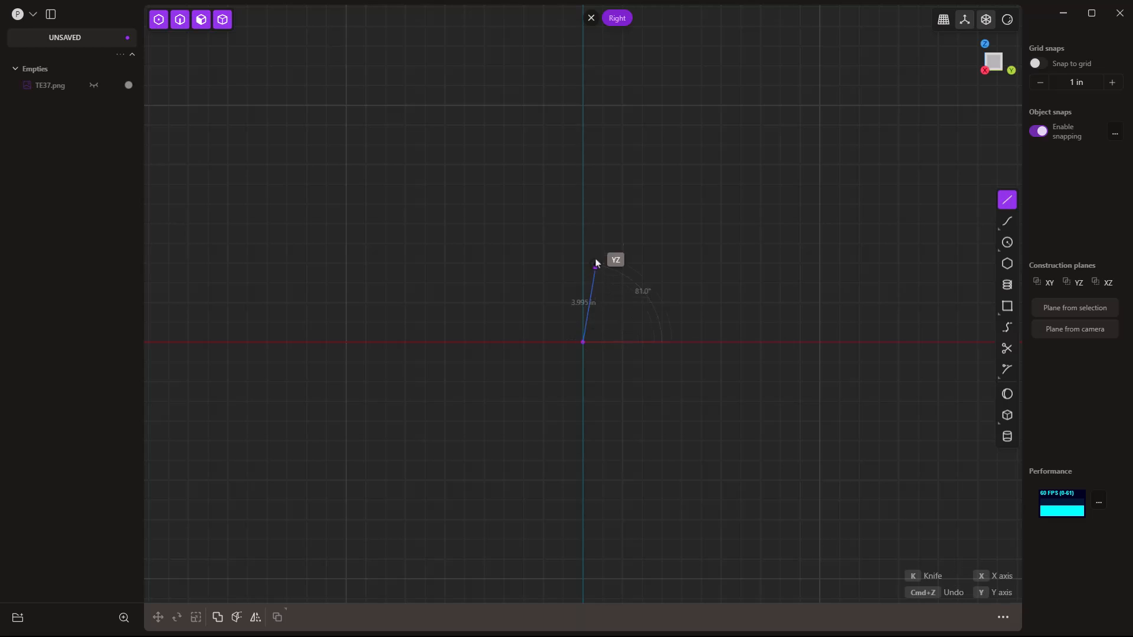
pyautogui.press('Tab')
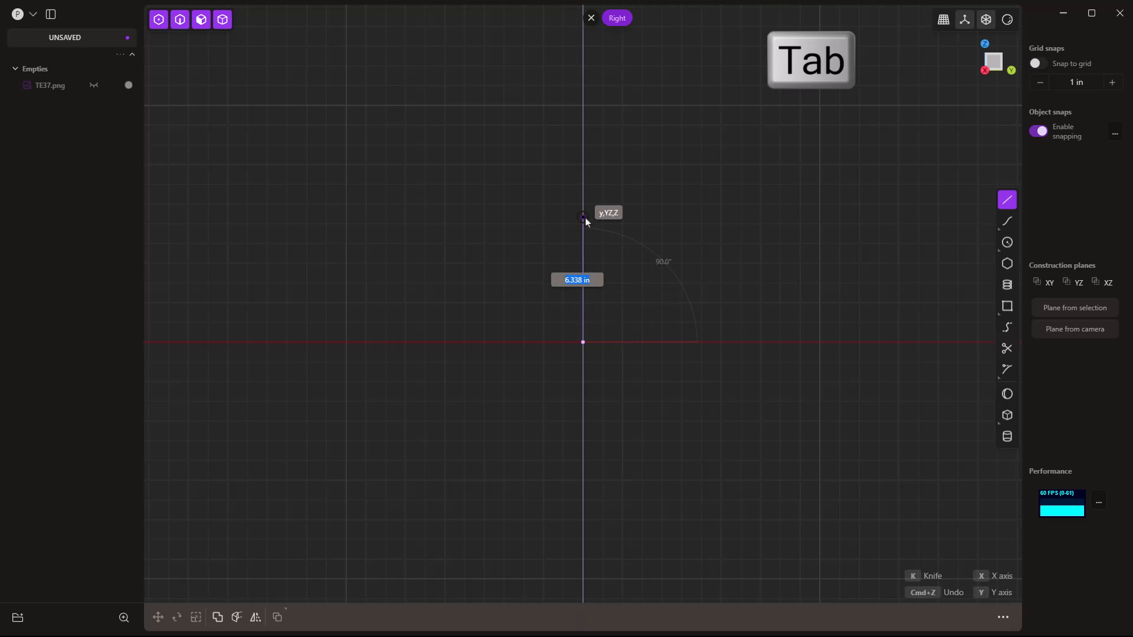
pyautogui.write('9')
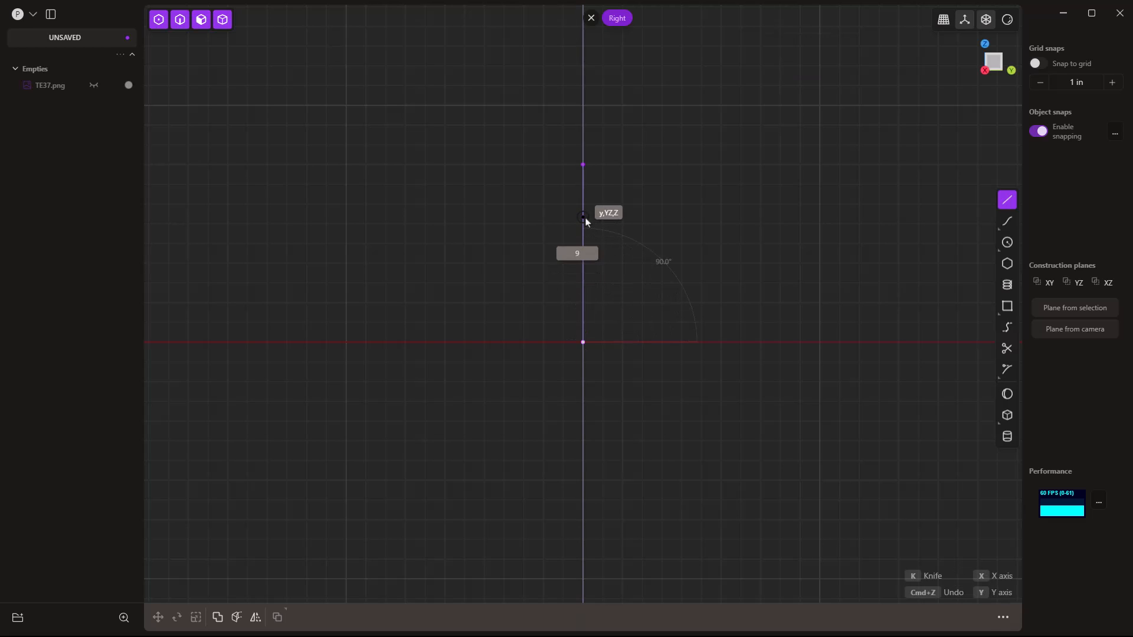
pyautogui.press('Return')
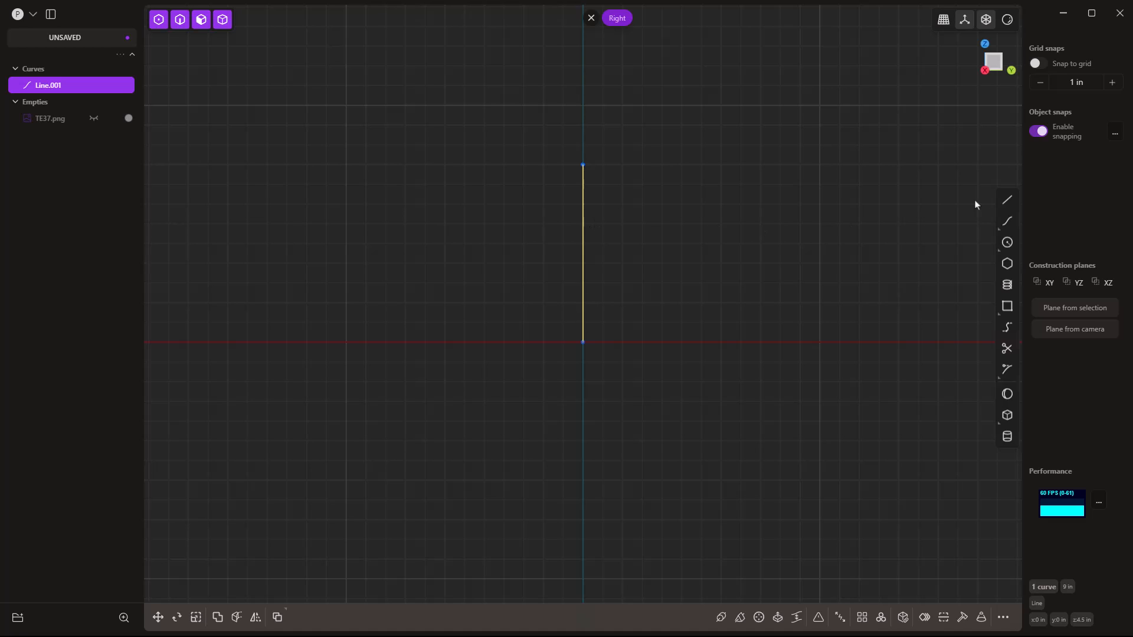
# Draw an 8 in horizontal line from the vertical line's top end.
pyautogui.click(1007, 201)
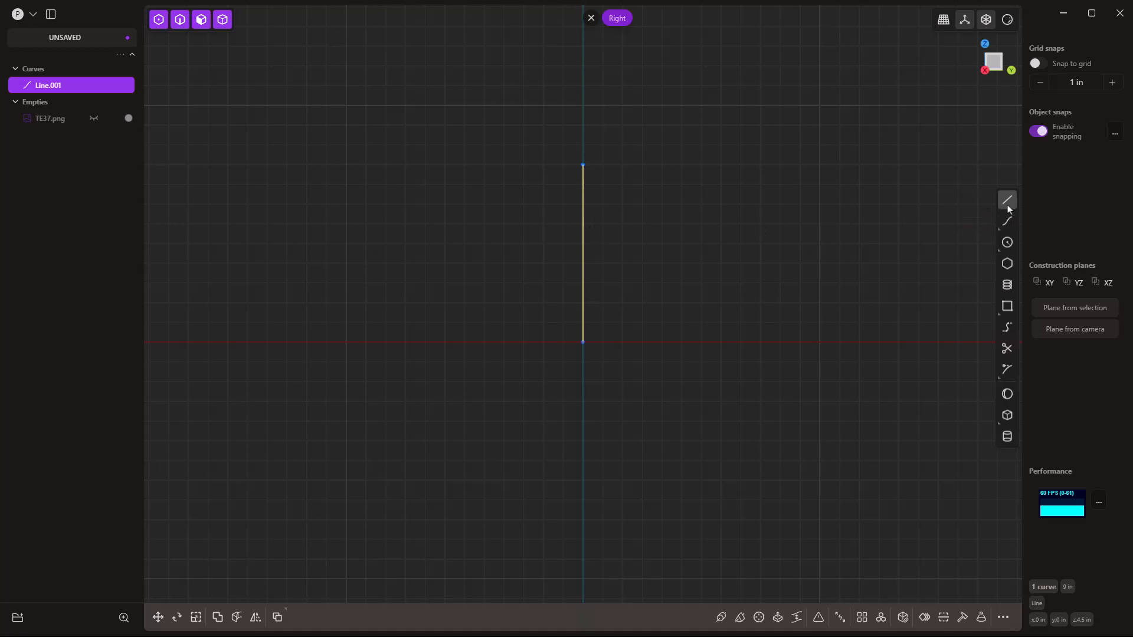
pyautogui.click(587, 166)
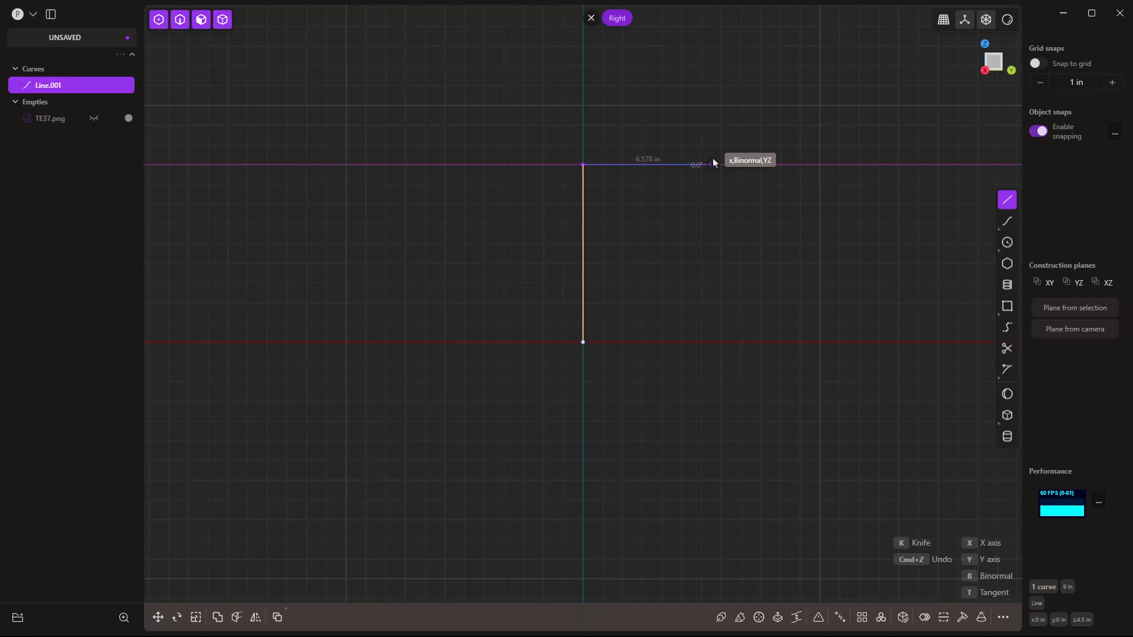
pyautogui.press('Tab')
pyautogui.write('8')
pyautogui.press('Return')
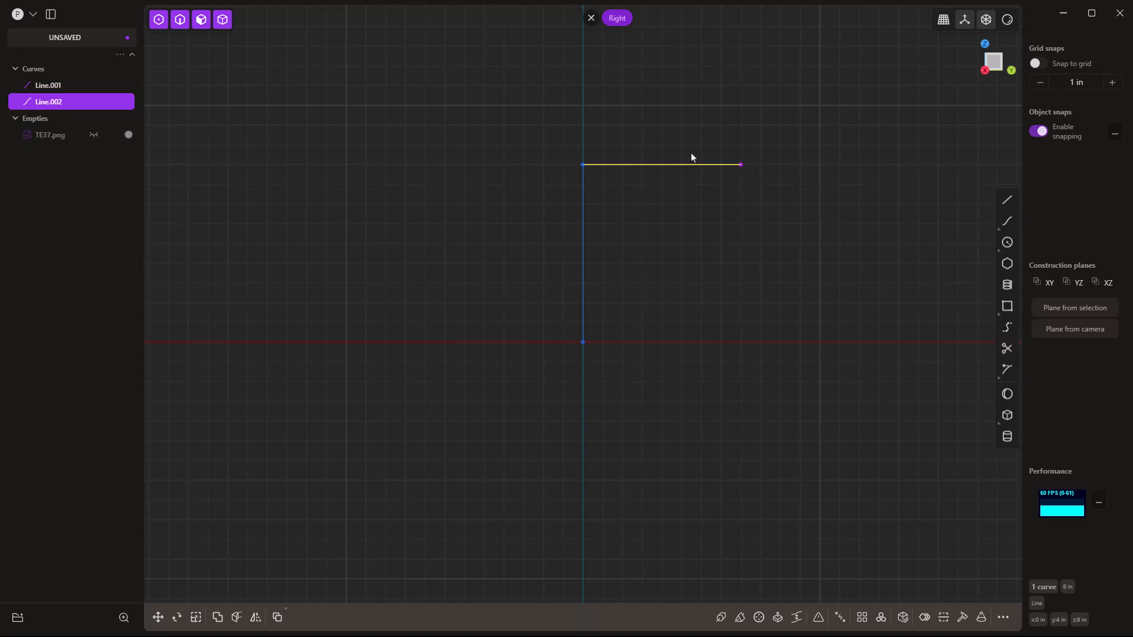
# Move the 8 in horizontal line along Y so it straddles the vertical line's top.
pyautogui.press('g')
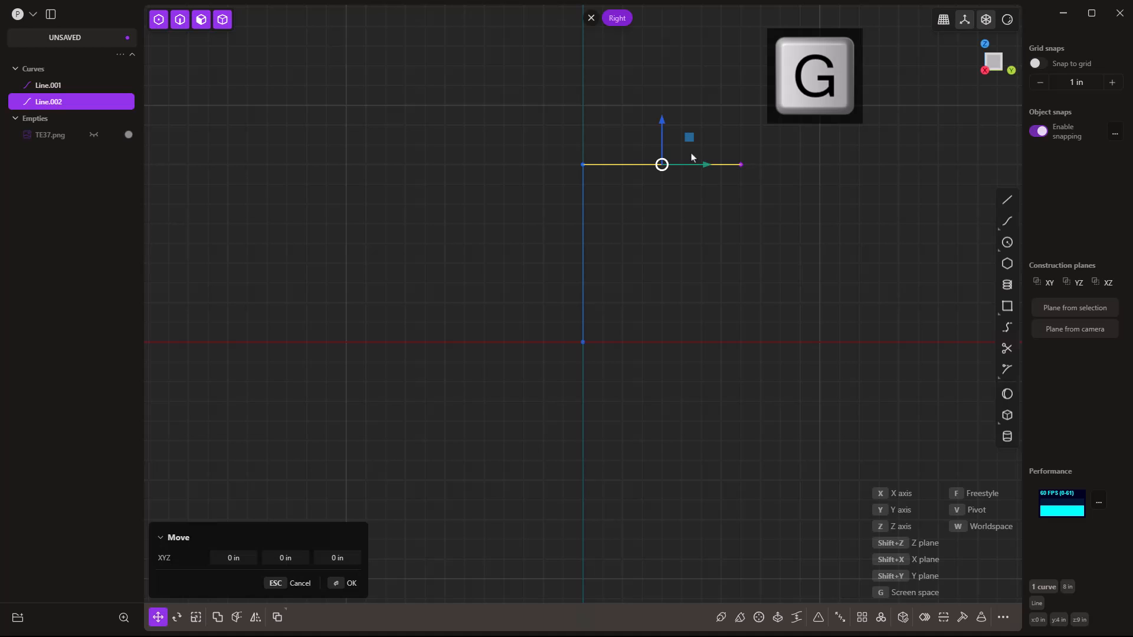
pyautogui.press('y')
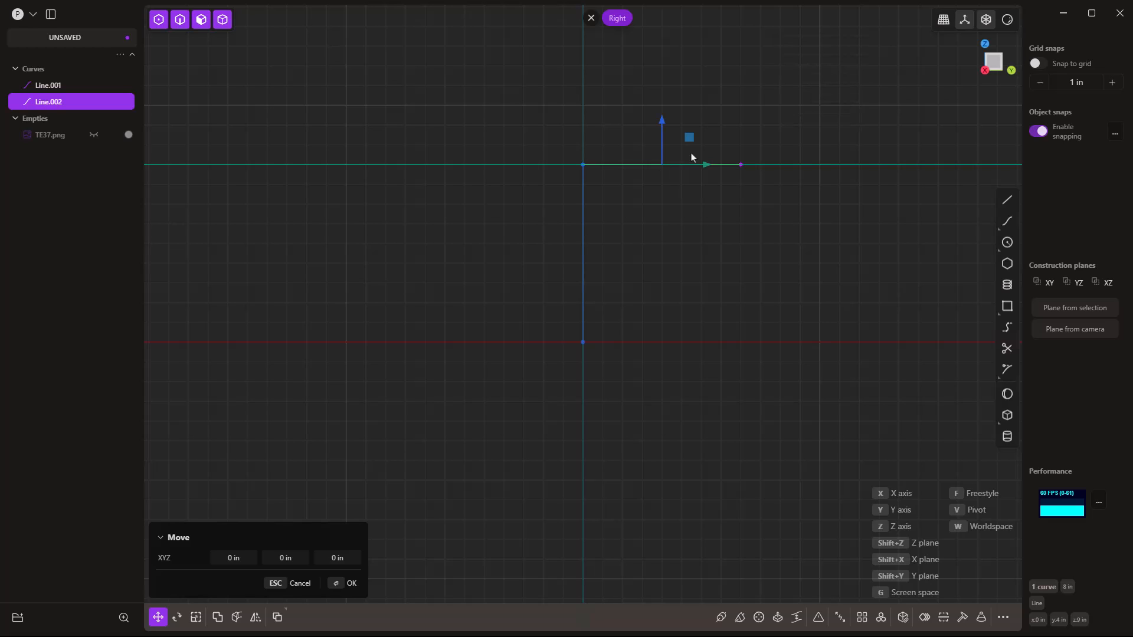
pyautogui.press('y')
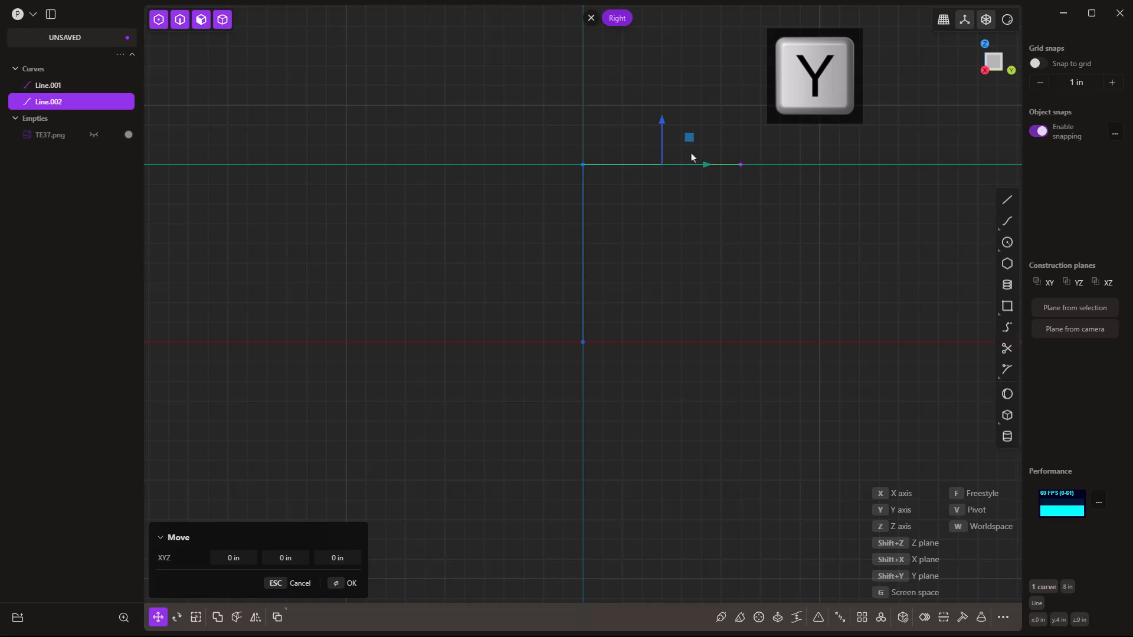
pyautogui.press('Return')
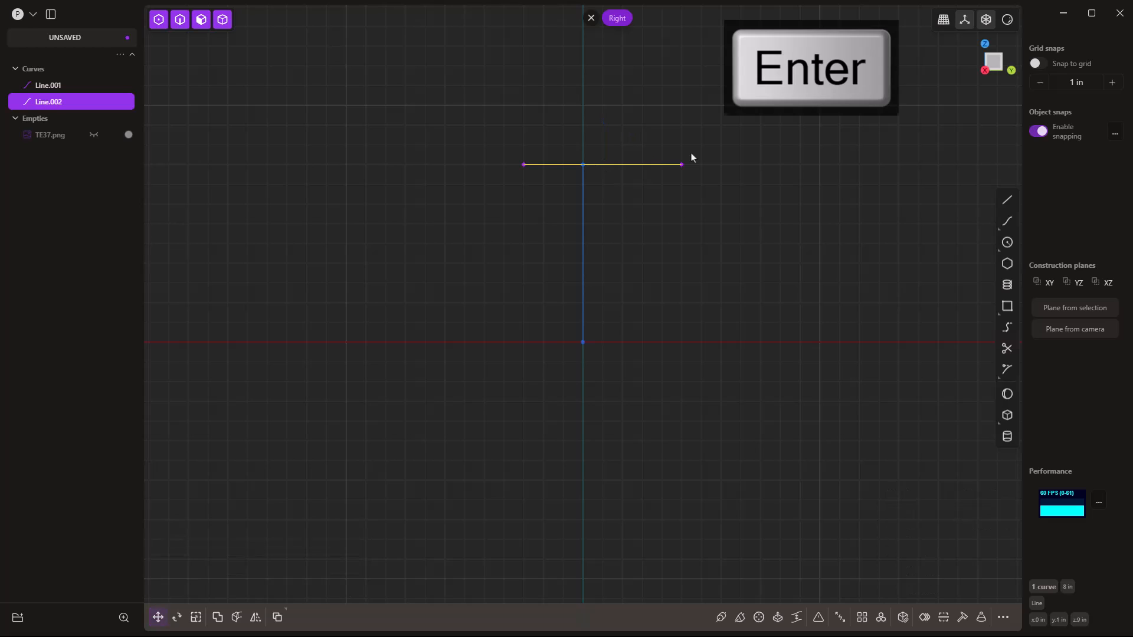
# Hide the vertical Line.001 and zoom in on the horizontal line.
pyautogui.click(661, 193)
pyautogui.click(583, 187)
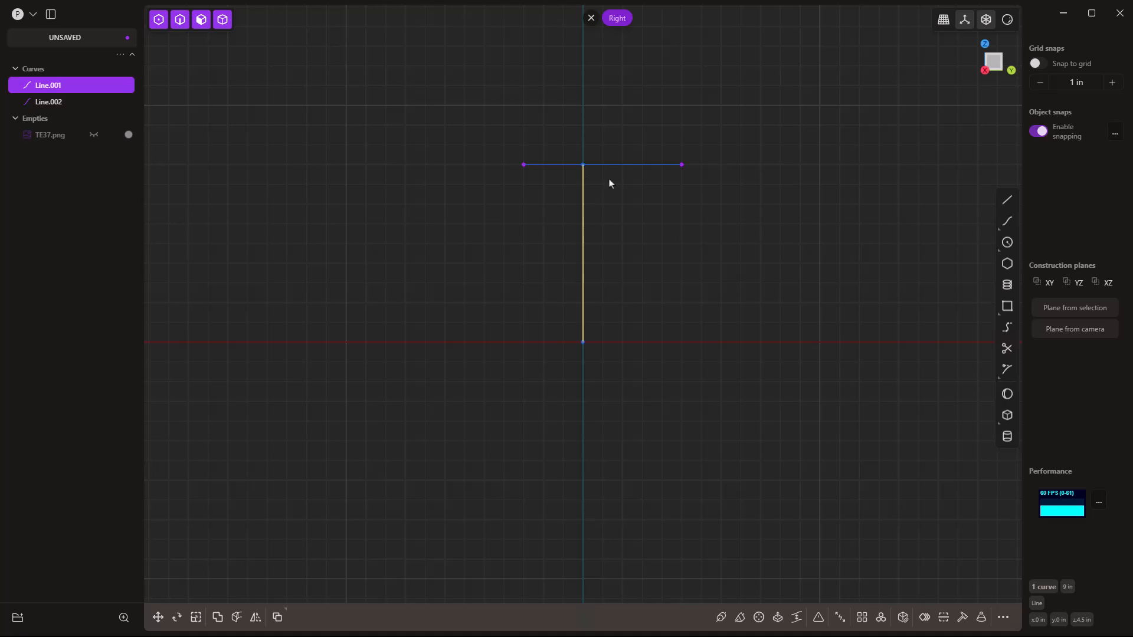
pyautogui.press('h')
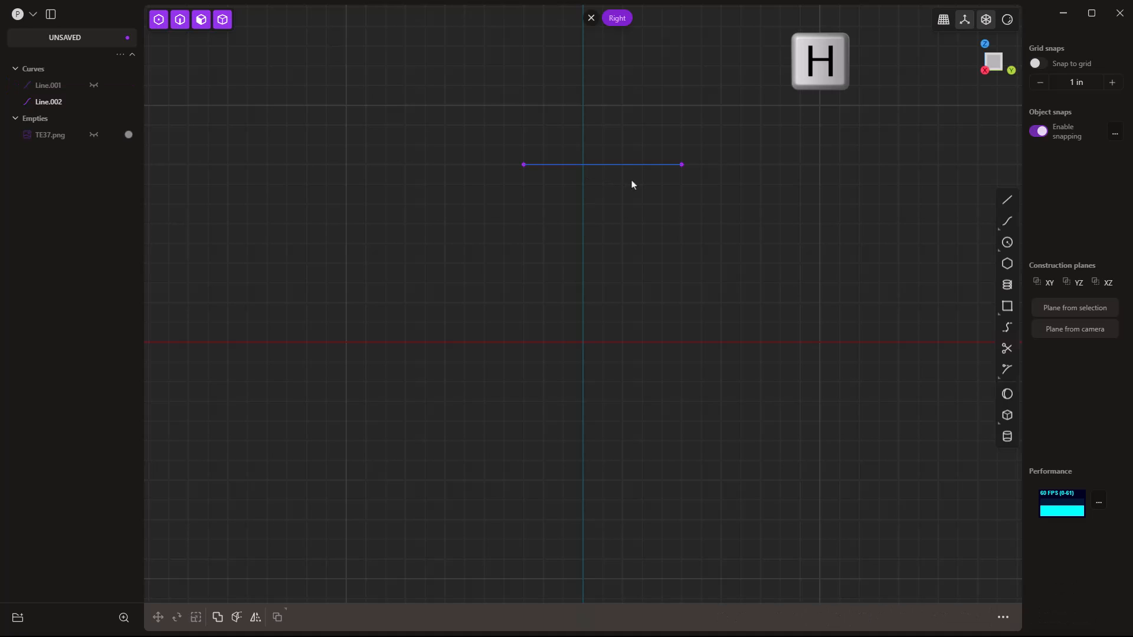
pyautogui.scroll(2, 602, 161)
pyautogui.scroll(5, 604, 144)
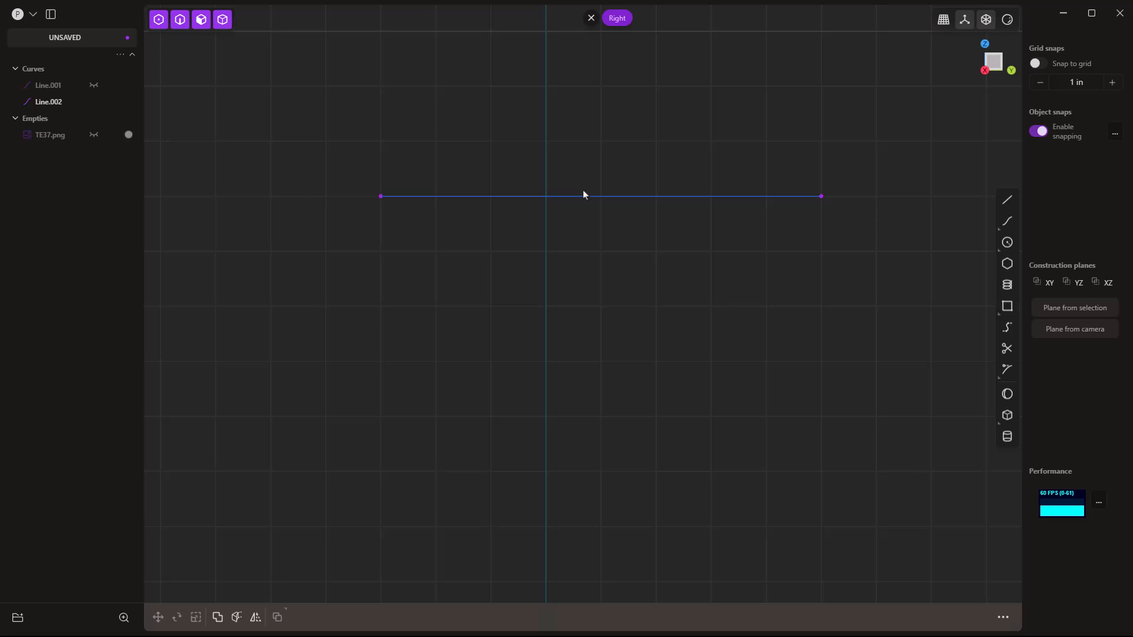
pyautogui.click(1007, 200)
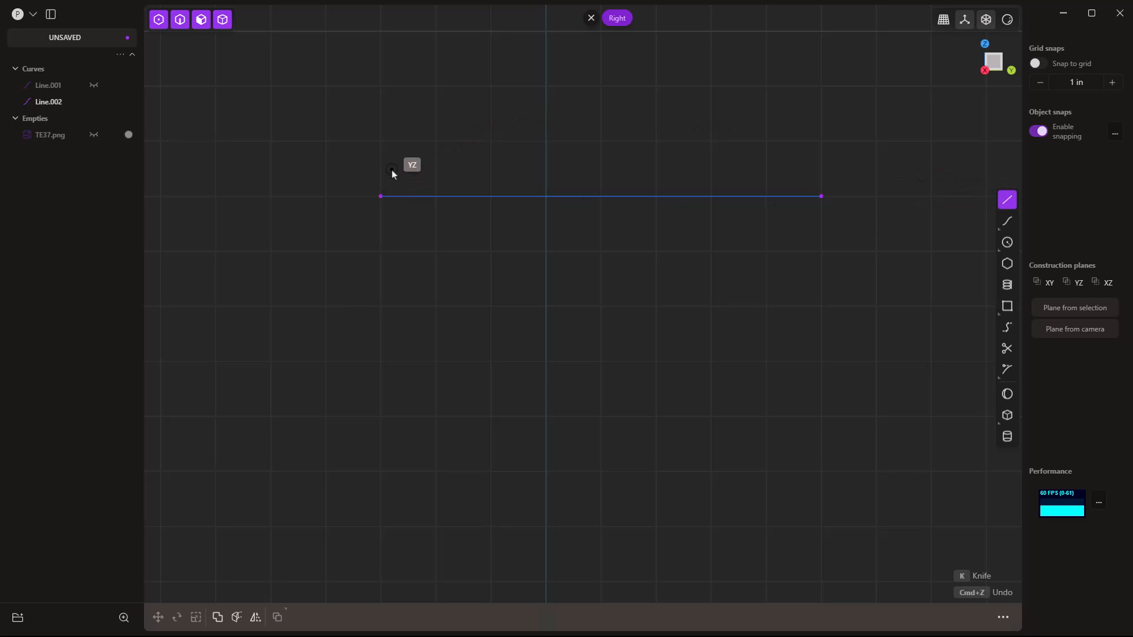
# Draw a 0.5 in vertical Line.003 rising from the horizontal line's left end.
pyautogui.scroll(2, 404, 151)
pyautogui.moveTo(470, 149); pyautogui.dragTo(427, 214, button='middle')
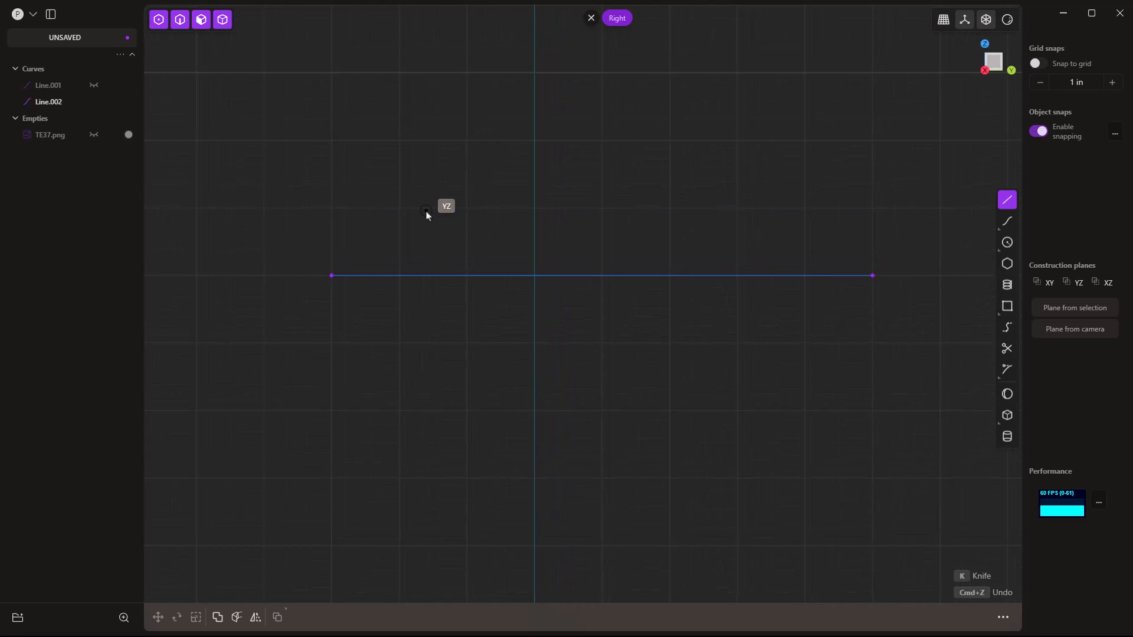
pyautogui.click(332, 276)
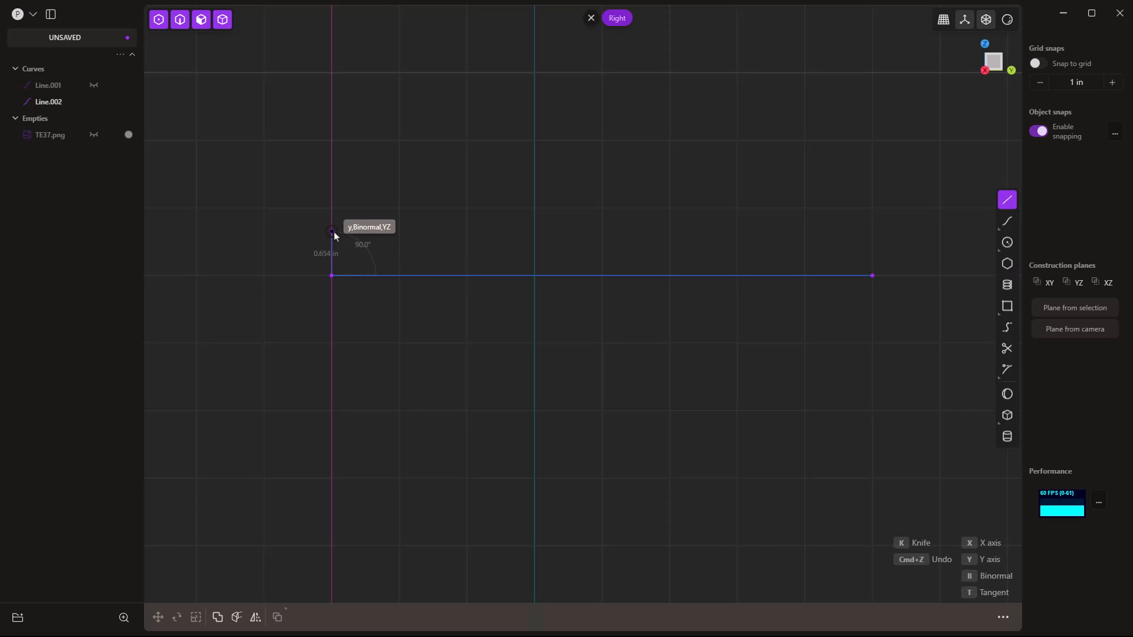
pyautogui.press('Tab')
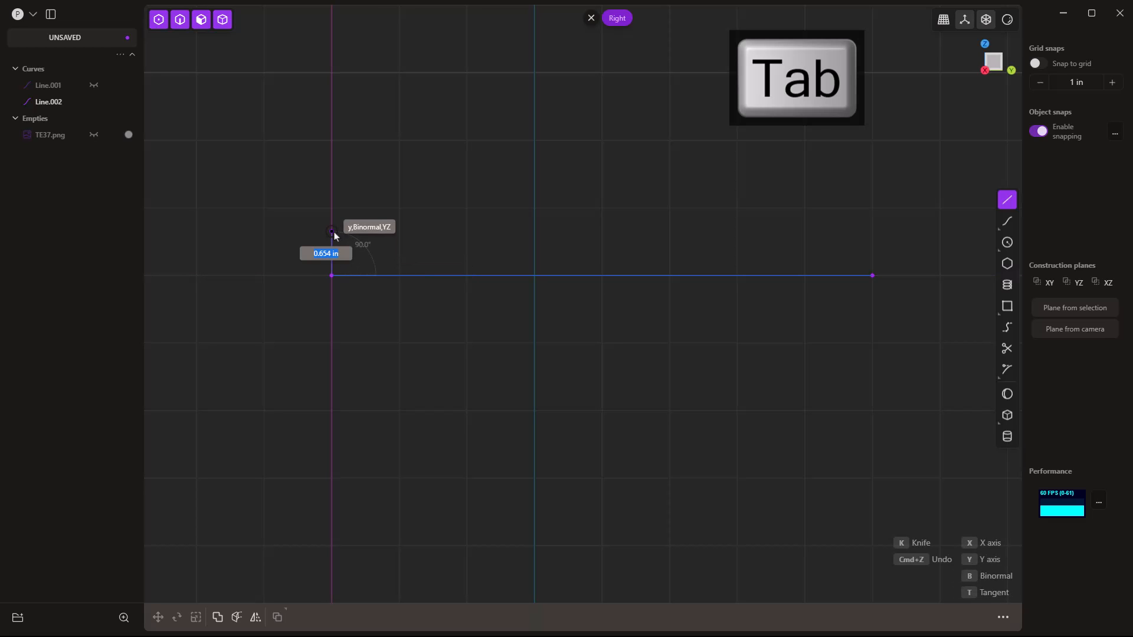
pyautogui.write('.5')
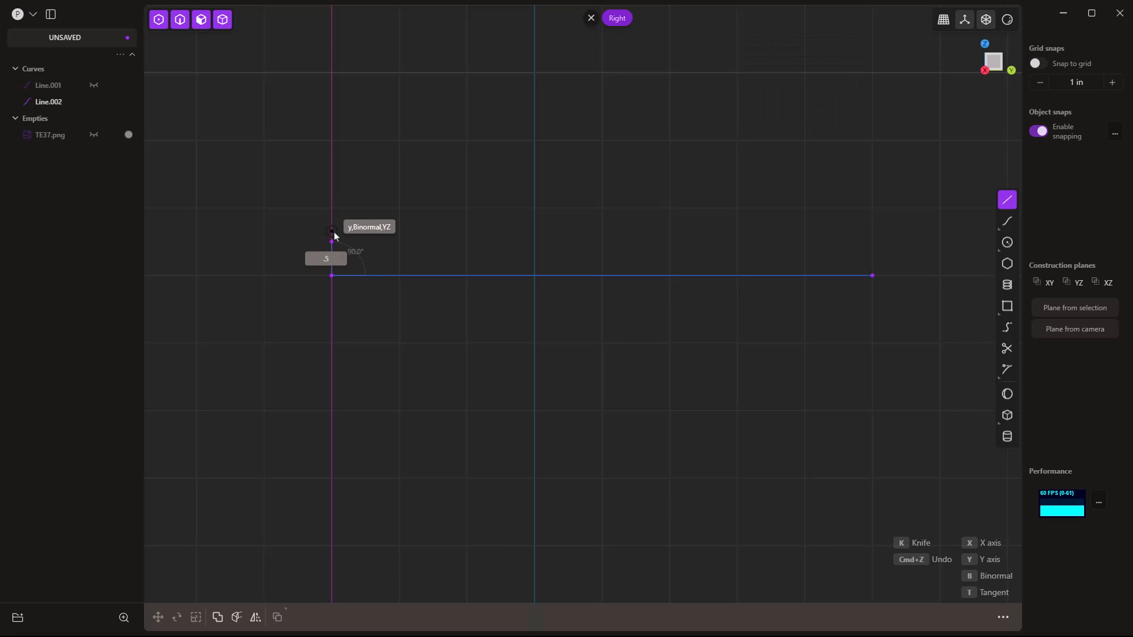
pyautogui.press('Return')
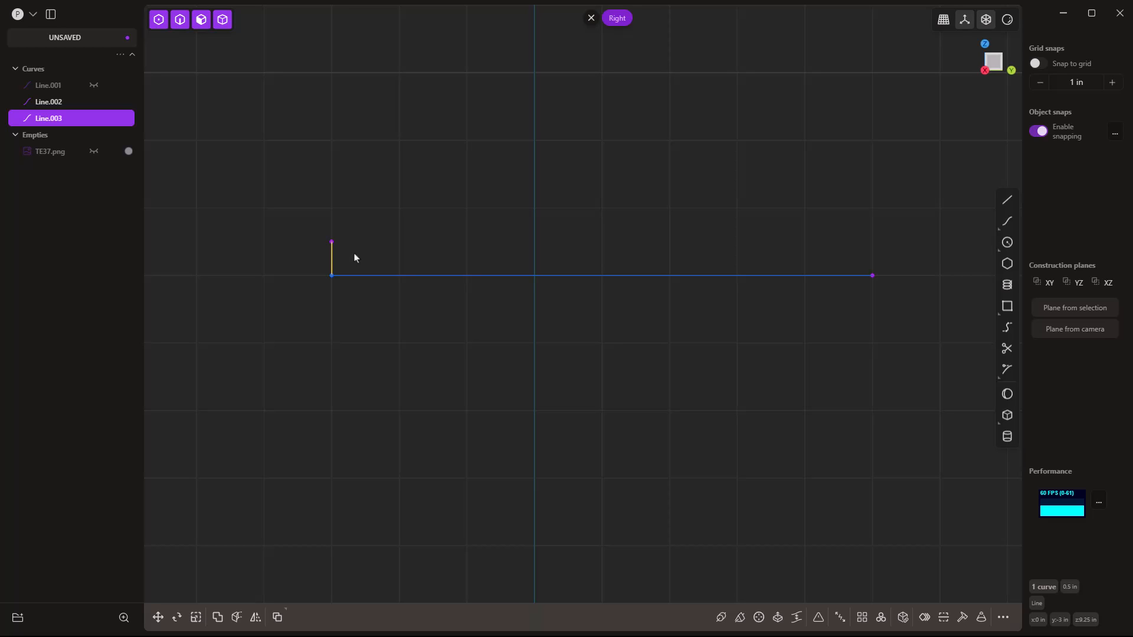
# Rotate Line.003 about its bottom end so it tilts 5° from vertical.
pyautogui.press('r')
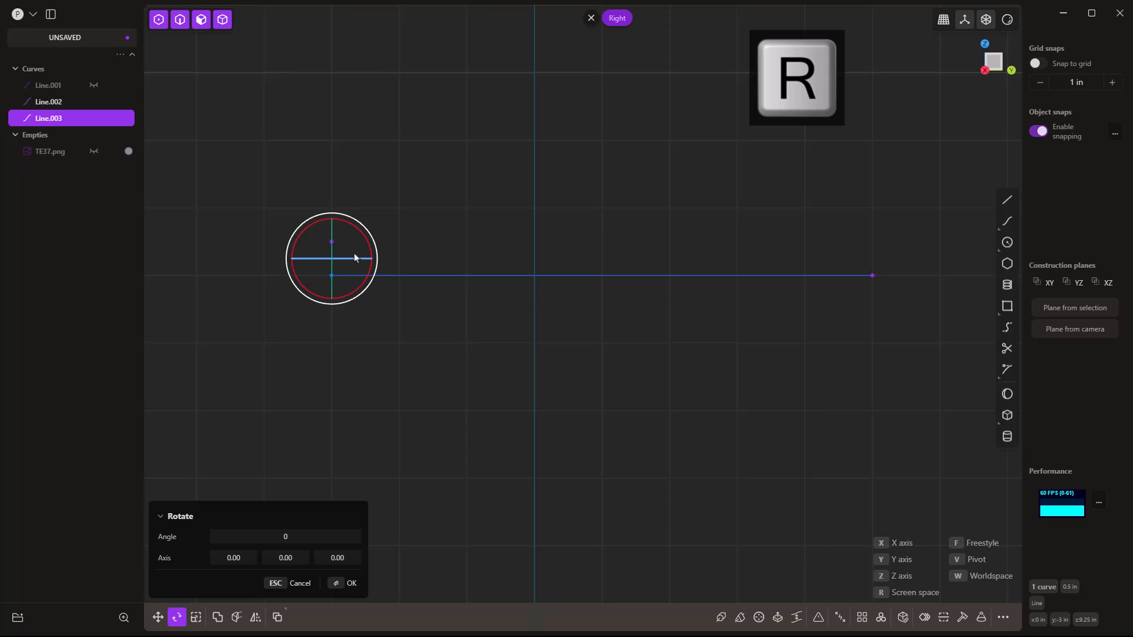
pyautogui.press('v')
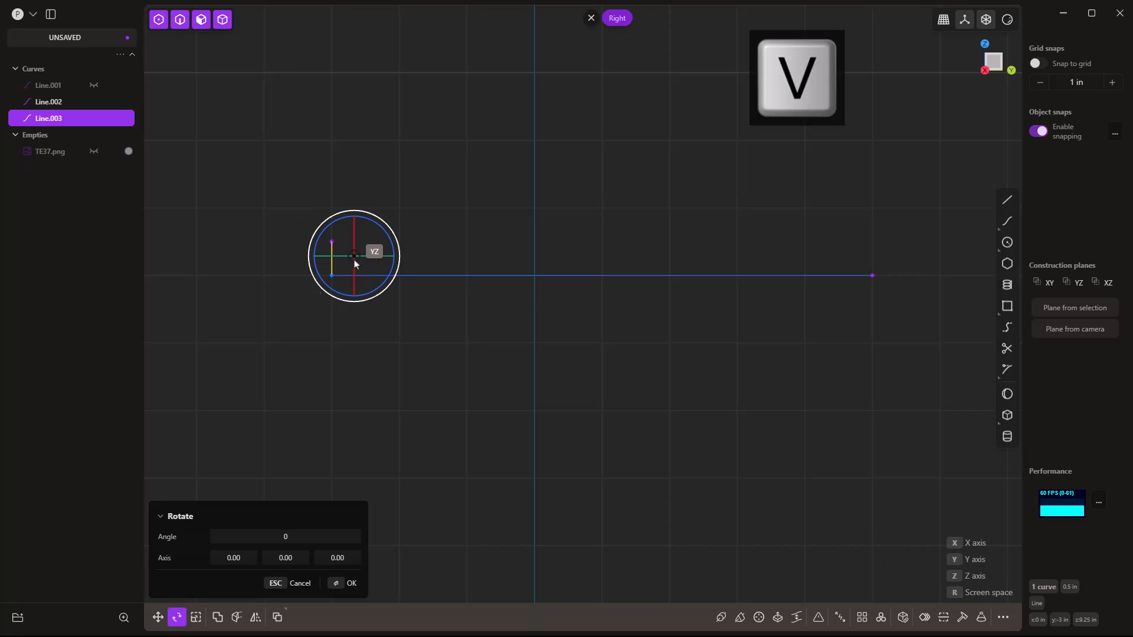
pyautogui.click(338, 275)
pyautogui.moveTo(357, 243); pyautogui.dragTo(355, 248)
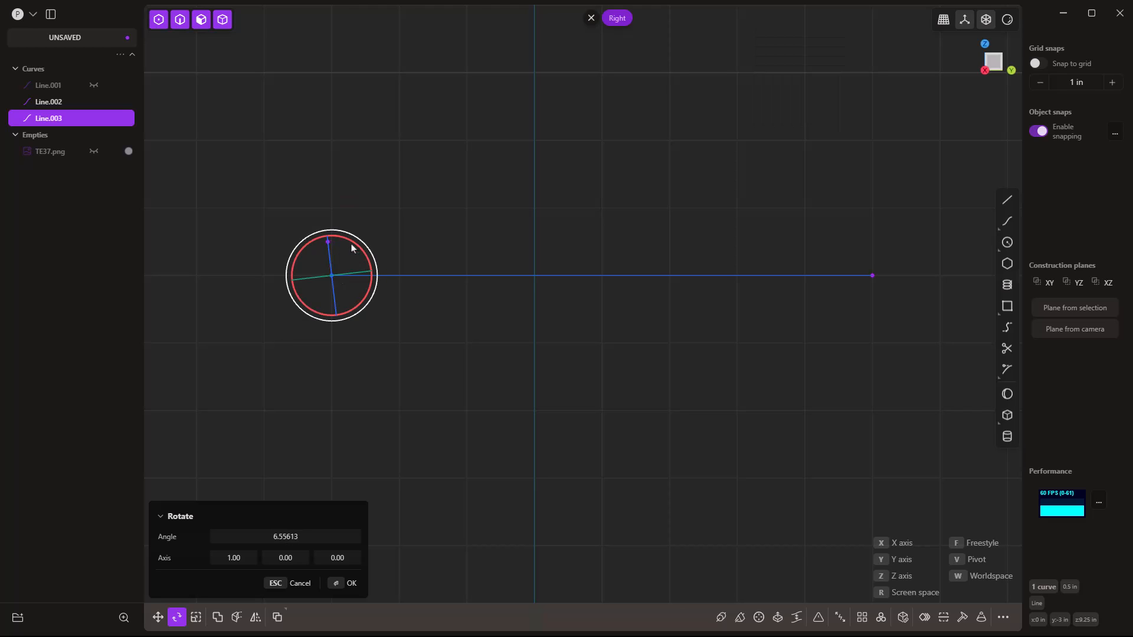
pyautogui.click(296, 536)
pyautogui.write('90')
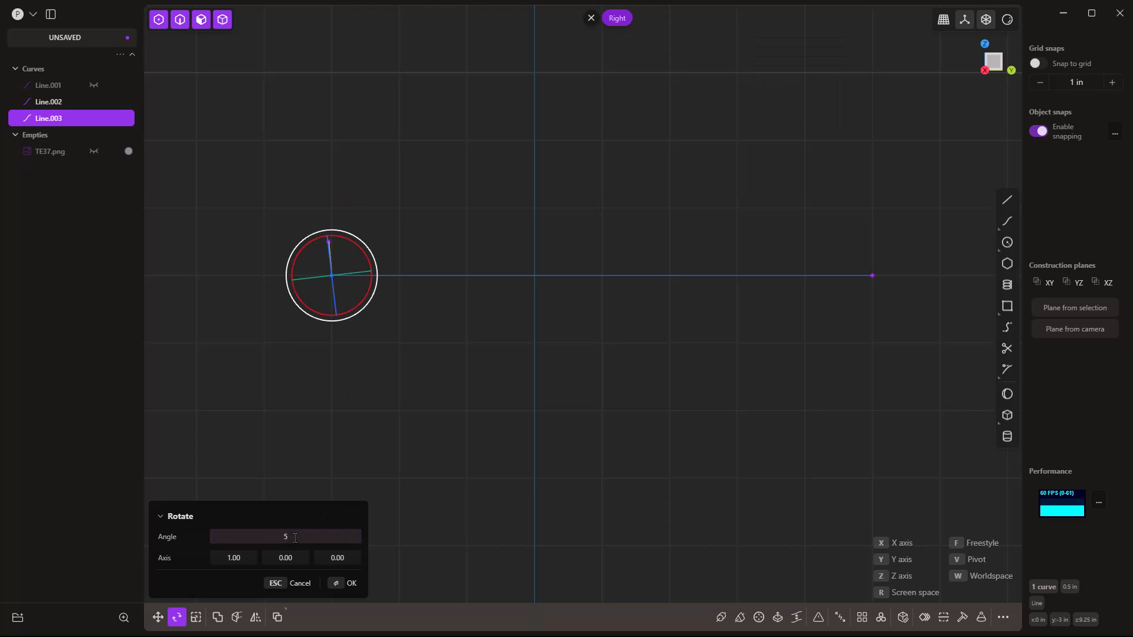
pyautogui.press('Return')
pyautogui.keyDown('shift'); pyautogui.moveTo(913, 295); pyautogui.dragTo(807, 303, button='middle'); pyautogui.keyUp('shift')
pyautogui.scroll(1, 780, 283)
pyautogui.scroll(1, 781, 283)
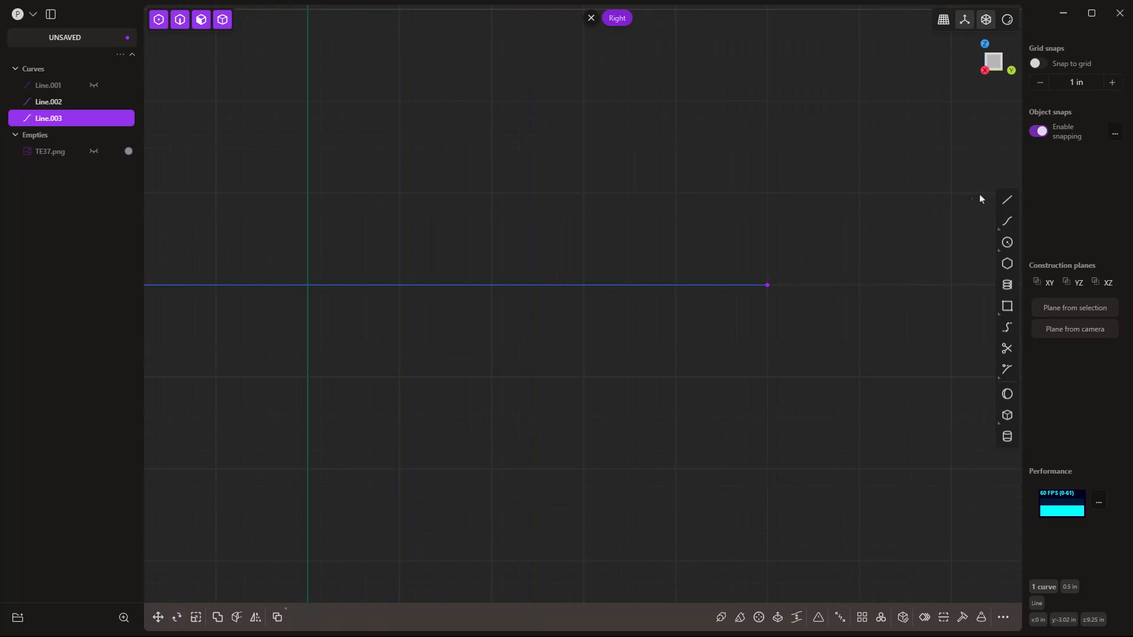
# Draw Line.004 from the horizontal line's right end, 0.5 in long at 95°.
pyautogui.click(1007, 200)
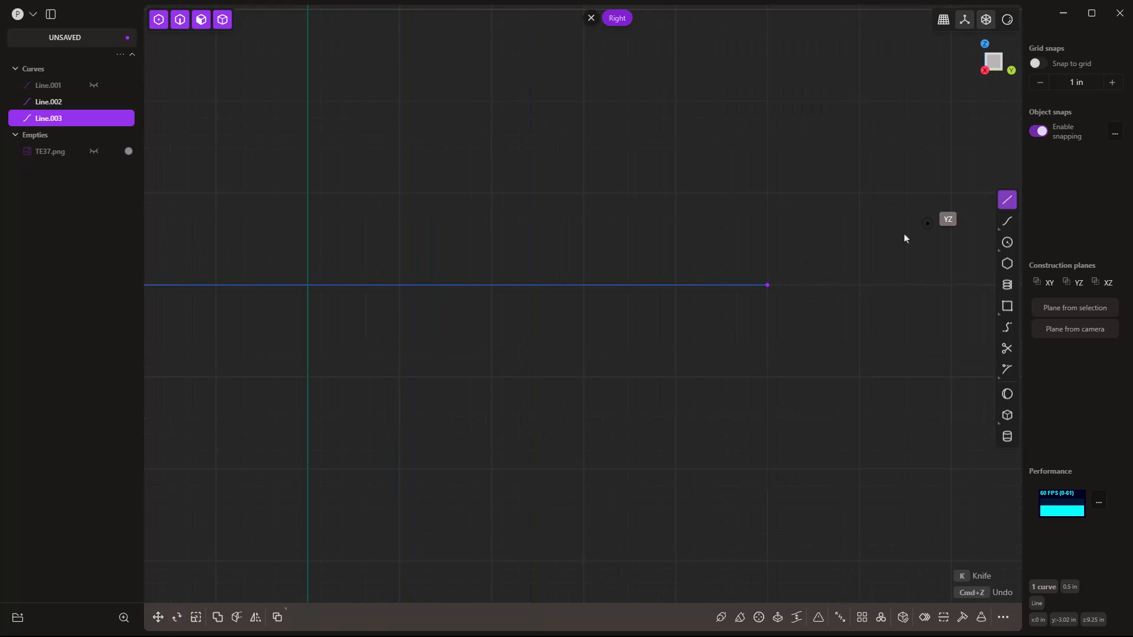
pyautogui.click(767, 285)
pyautogui.press('Tab')
pyautogui.write('.5')
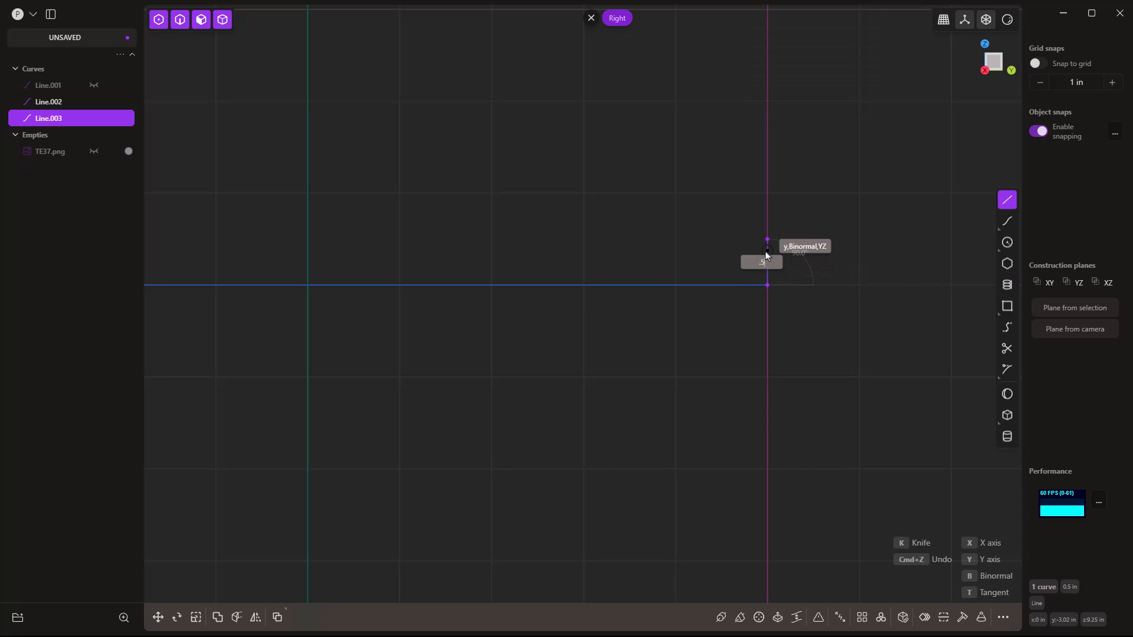
pyautogui.press('Tab')
pyautogui.write('95')
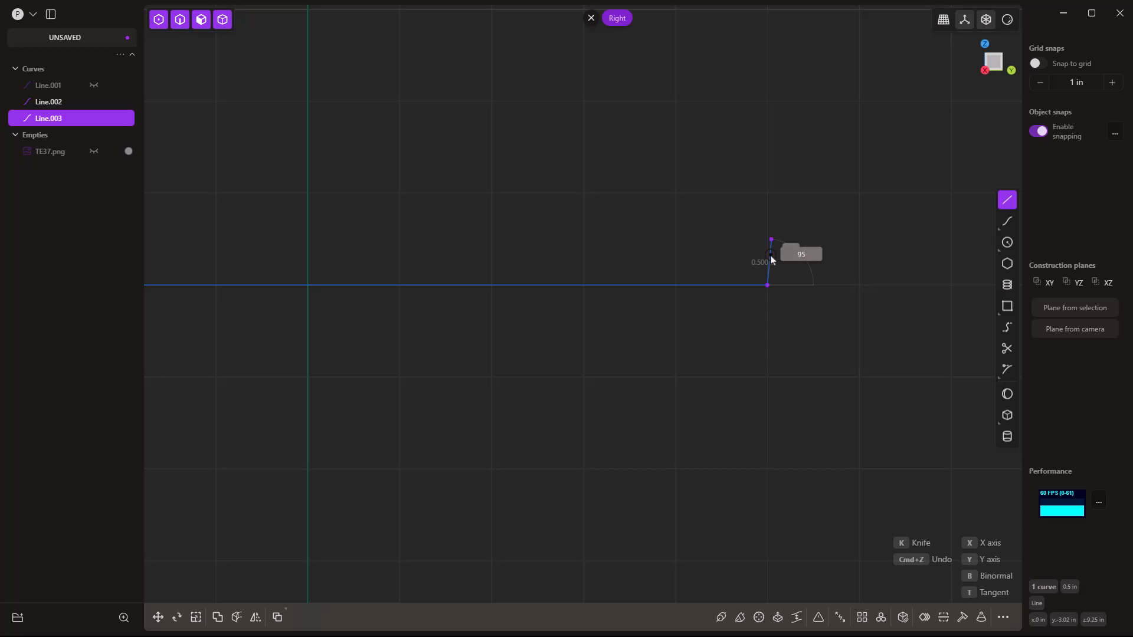
pyautogui.press('Return')
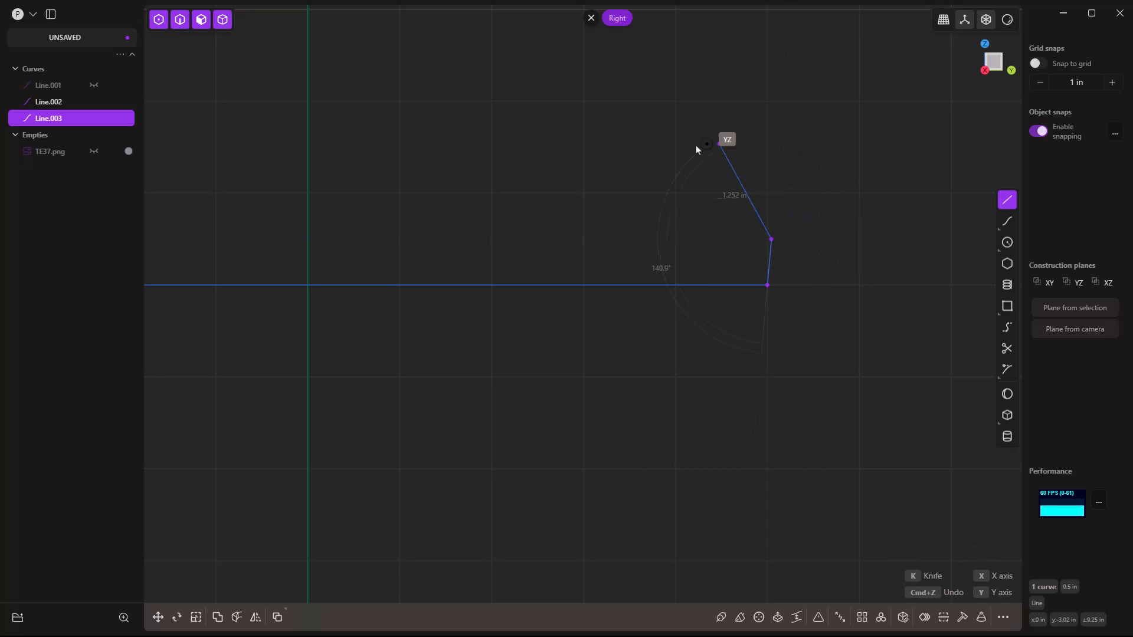
pyautogui.press('Escape')
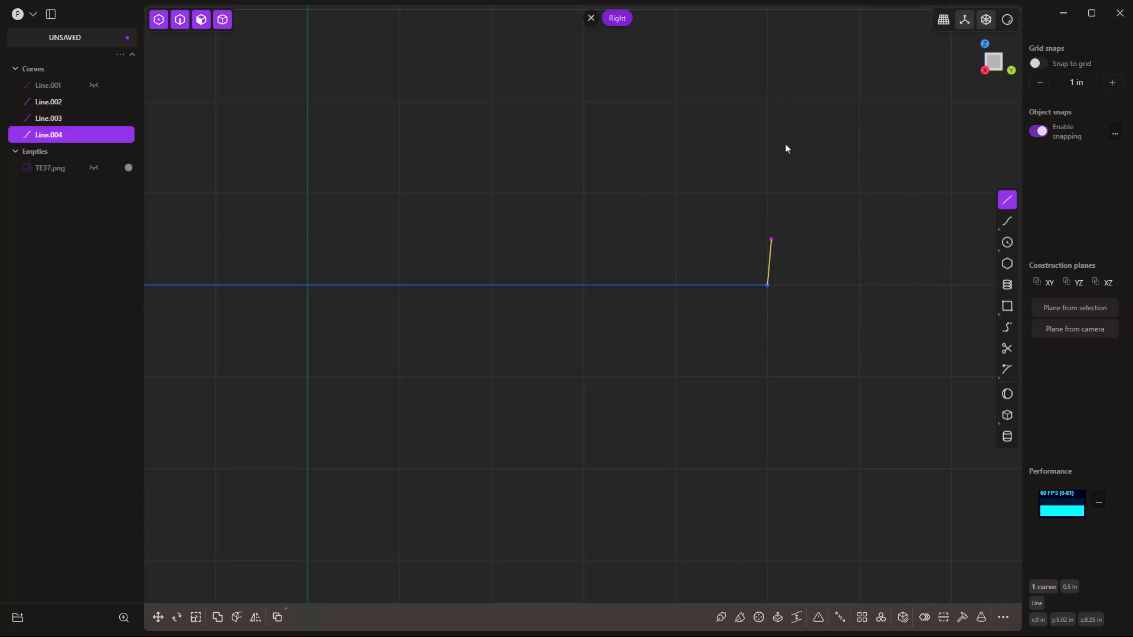
pyautogui.scroll(-3, 879, 253)
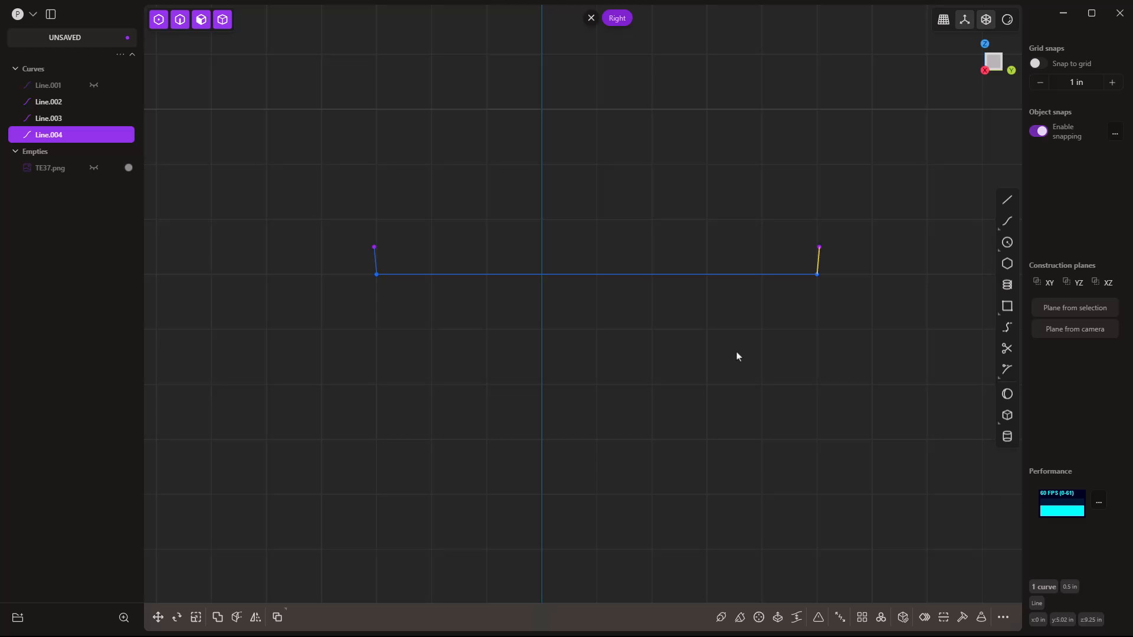
# Delete the horizontal line and draw a short segment up-left from the left line's top.
pyautogui.click(397, 277)
pyautogui.press('Delete')
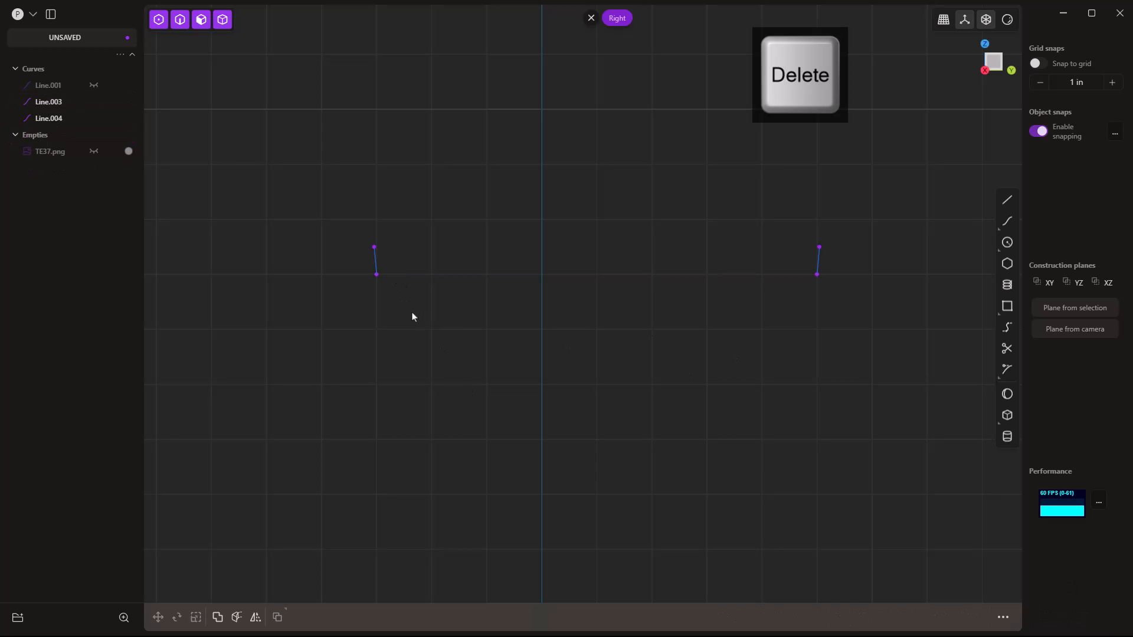
pyautogui.click(1007, 201)
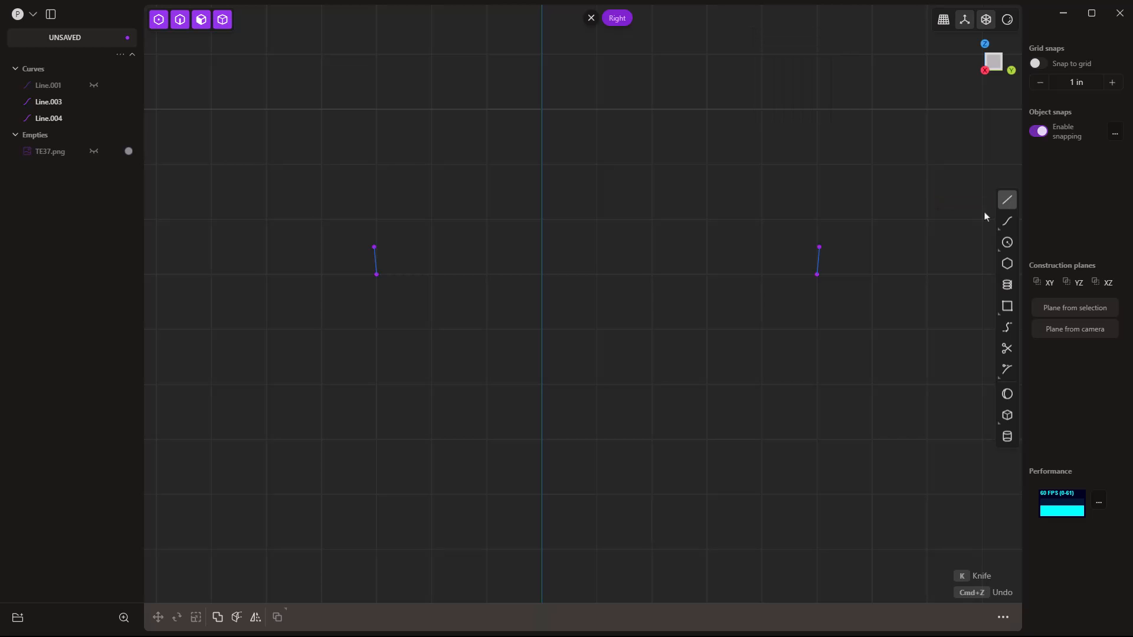
pyautogui.scroll(5, 349, 250)
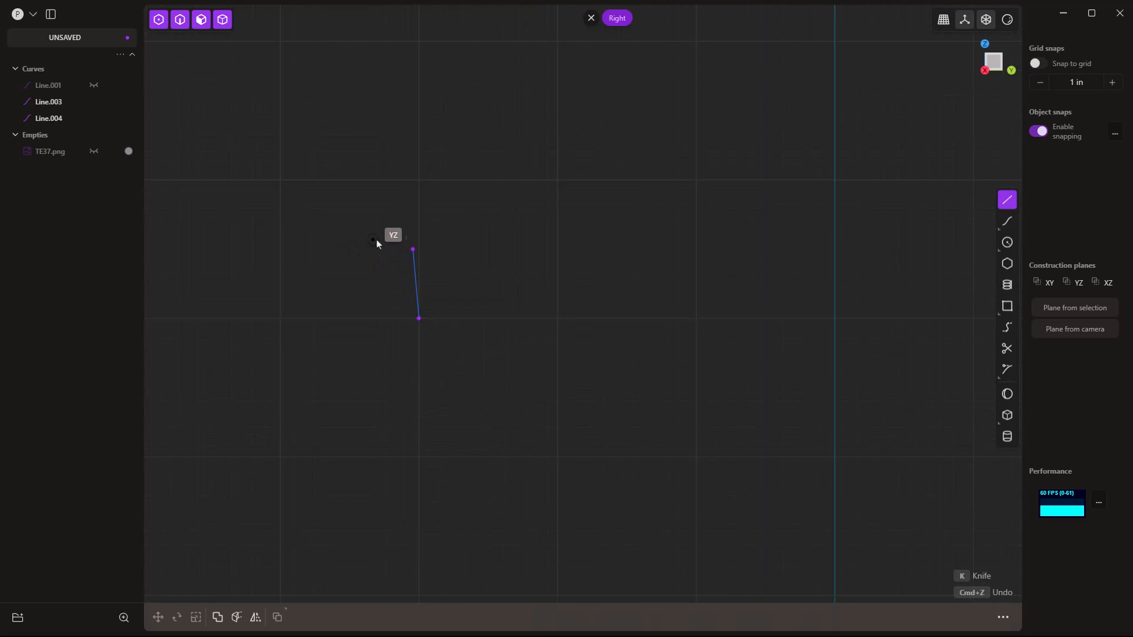
pyautogui.click(410, 250)
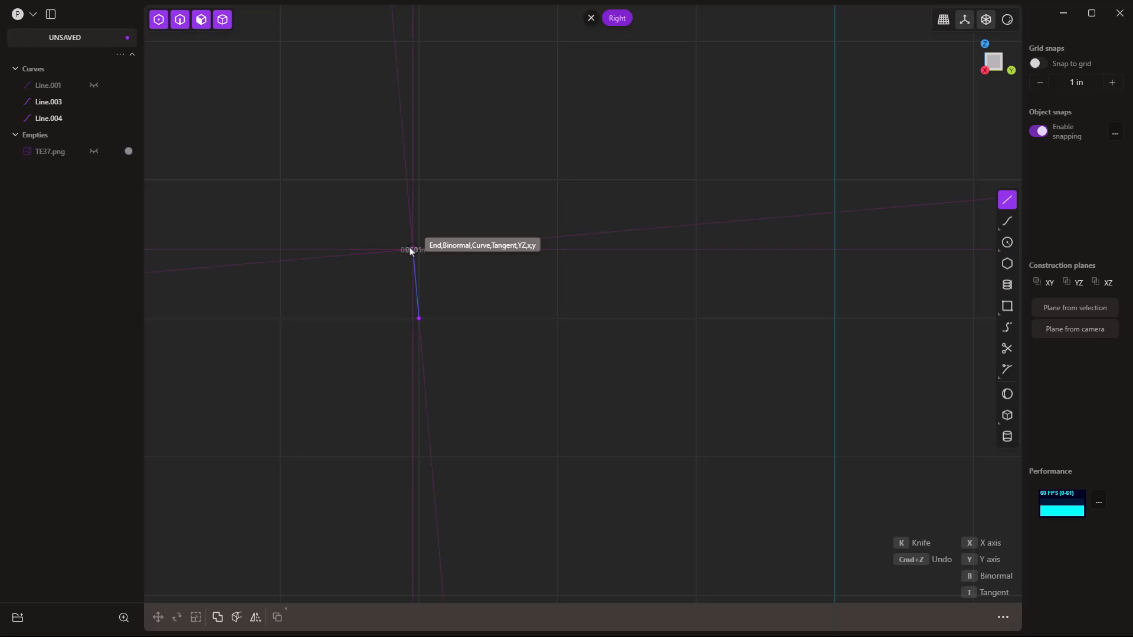
pyautogui.click(377, 223)
pyautogui.press('Escape')
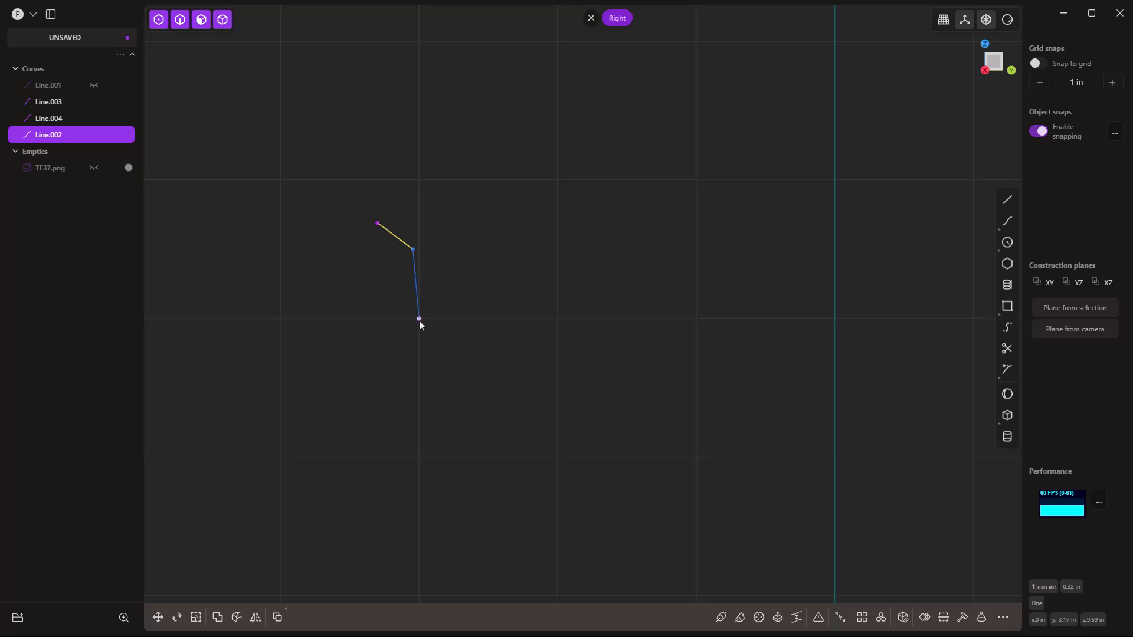
pyautogui.scroll(-1, 263, 219)
pyautogui.scroll(-1, 263, 220)
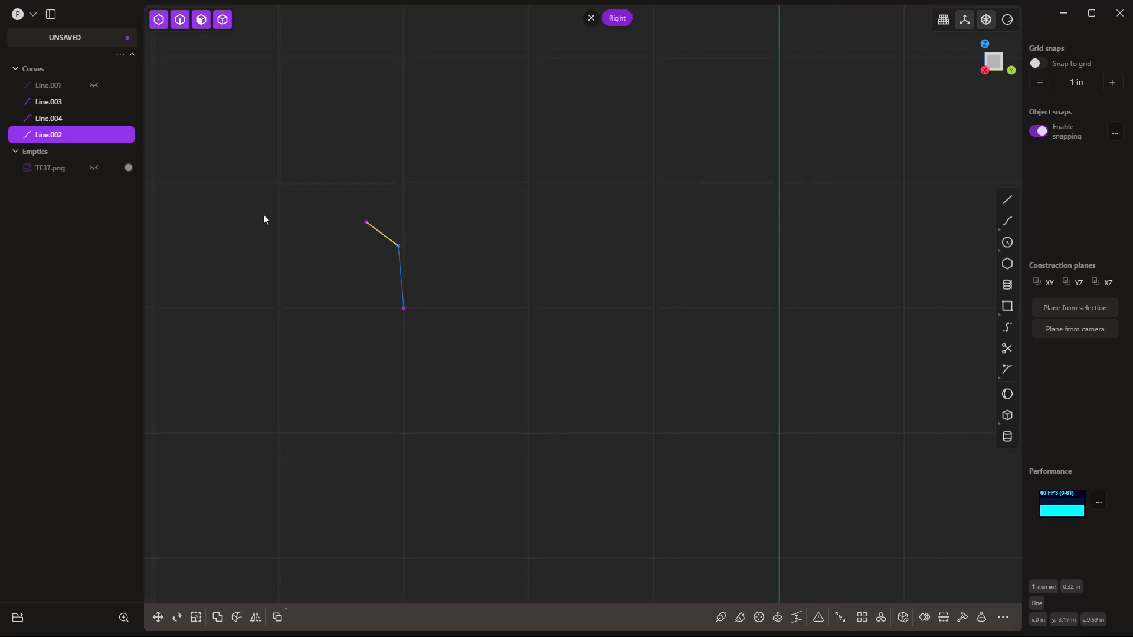
pyautogui.hotkey('shift', 'a')
pyautogui.hotkey('shift', 'r')
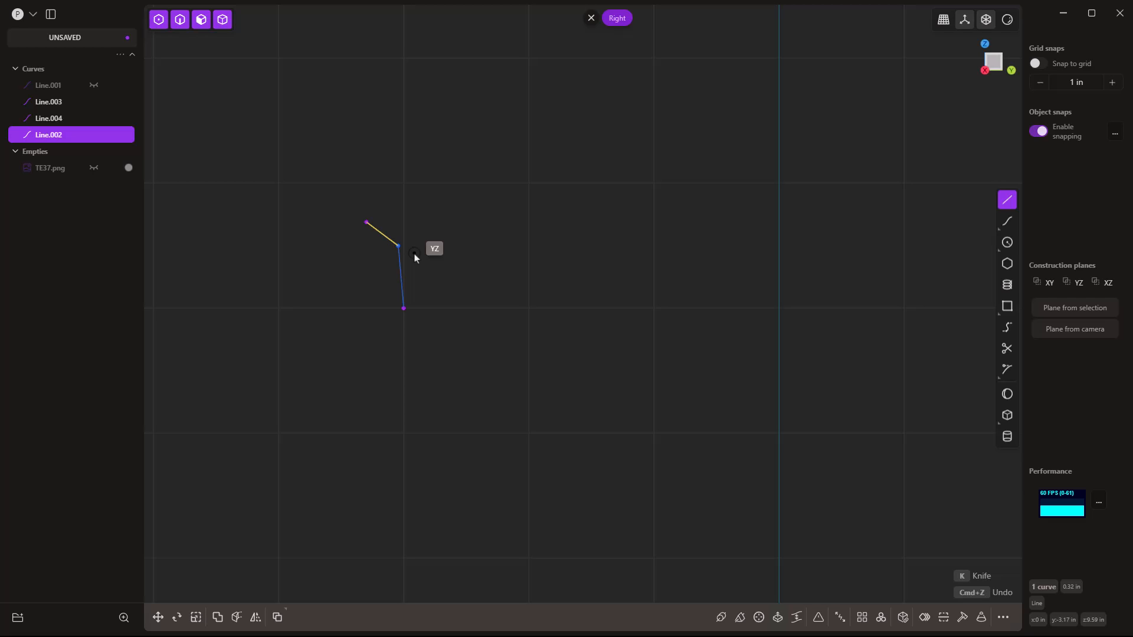
# Draw a polyline from the left line's bottom, 0.895 in across, dipping down to the right line's bottom.
pyautogui.click(404, 308)
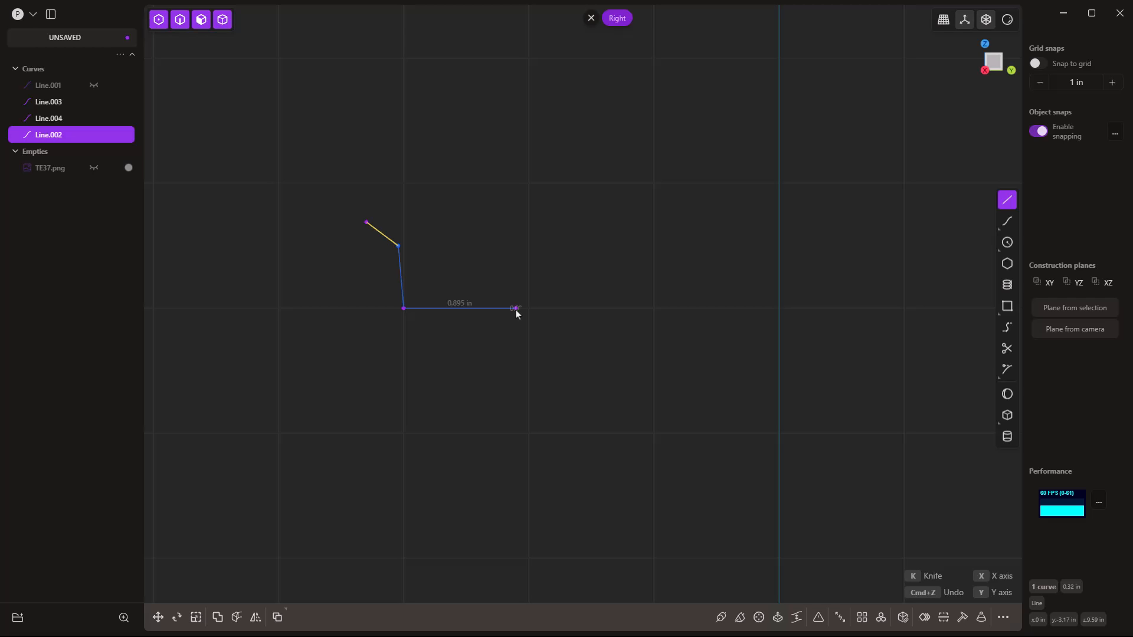
pyautogui.click(515, 309)
pyautogui.scroll(-3, 591, 463)
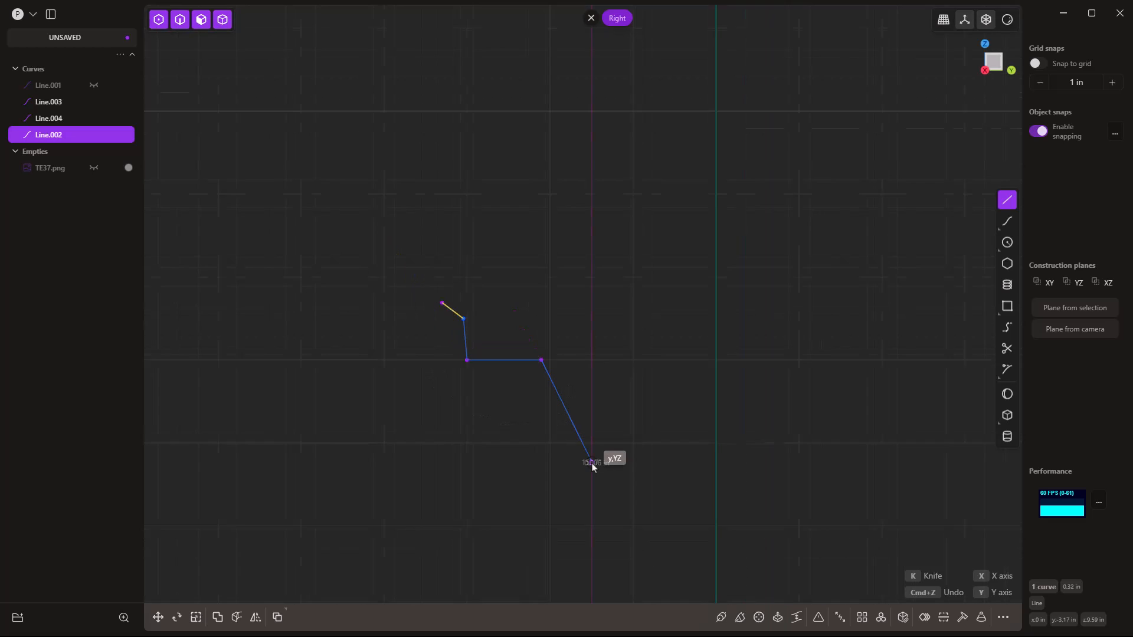
pyautogui.click(591, 461)
pyautogui.moveTo(787, 463); pyautogui.dragTo(503, 407, button='middle')
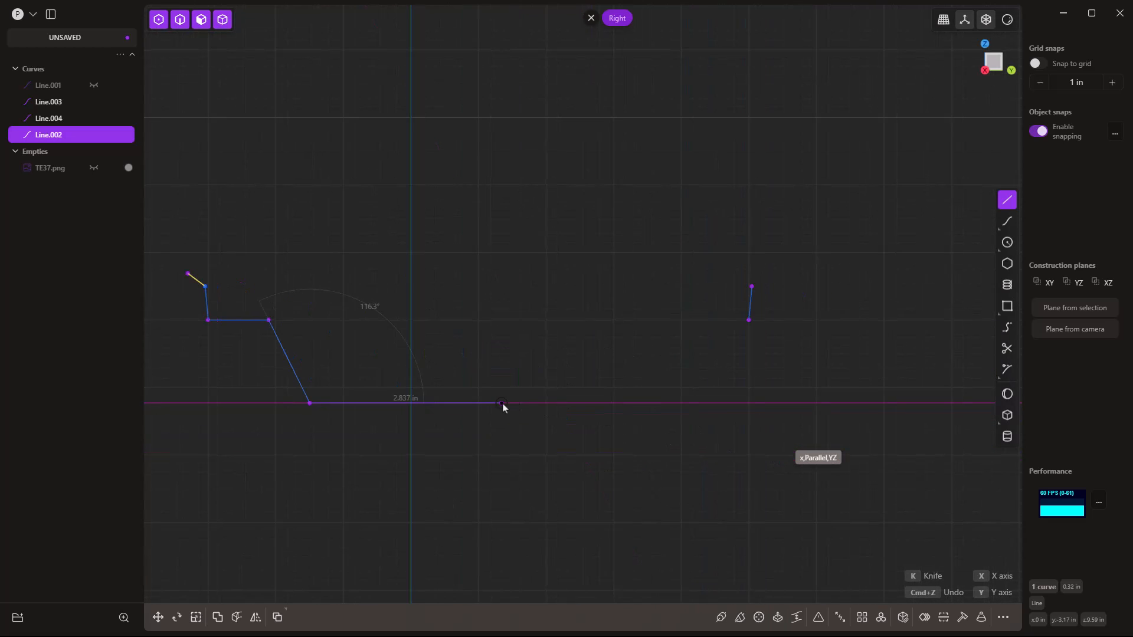
pyautogui.click(747, 320)
pyautogui.press('Return')
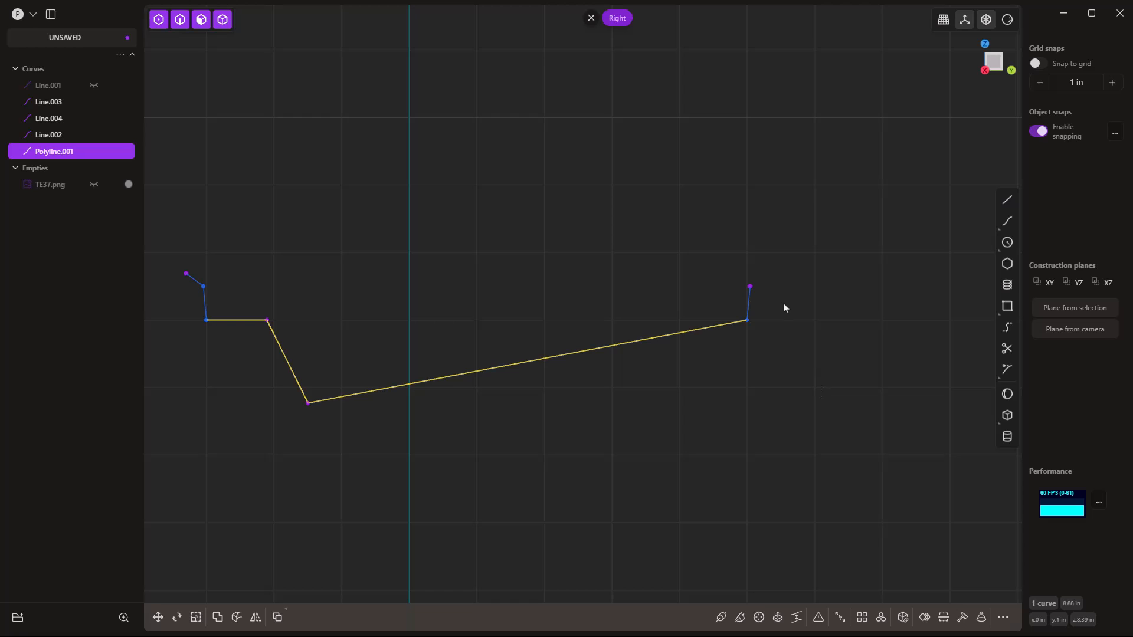
# Add a short angled line up-right from Line.004's top vertex.
pyautogui.press('l')
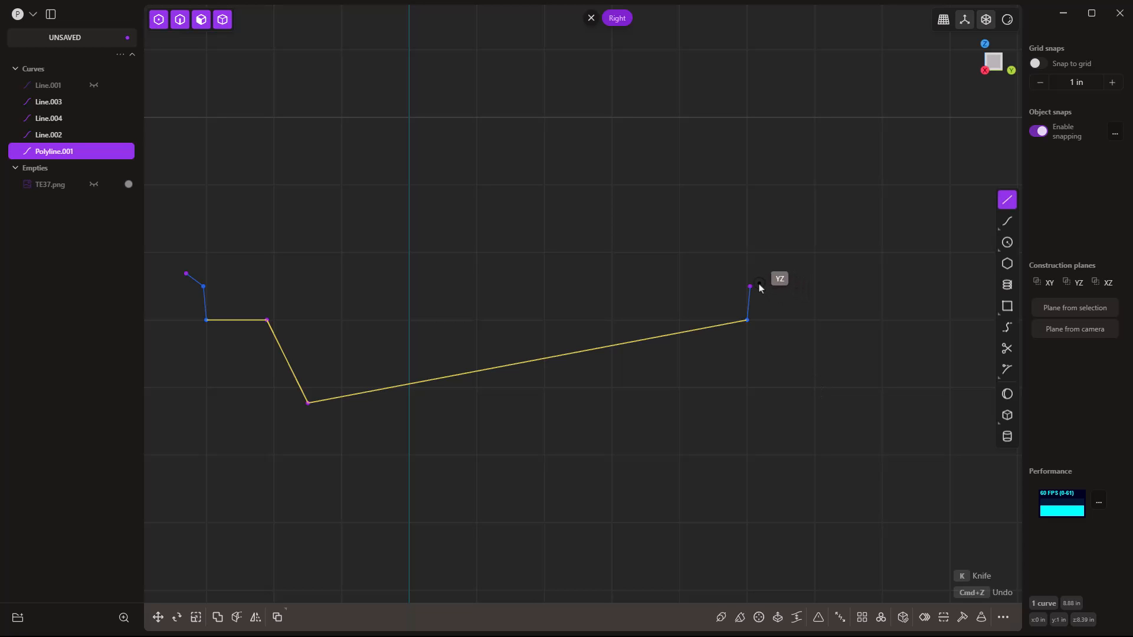
pyautogui.click(757, 287)
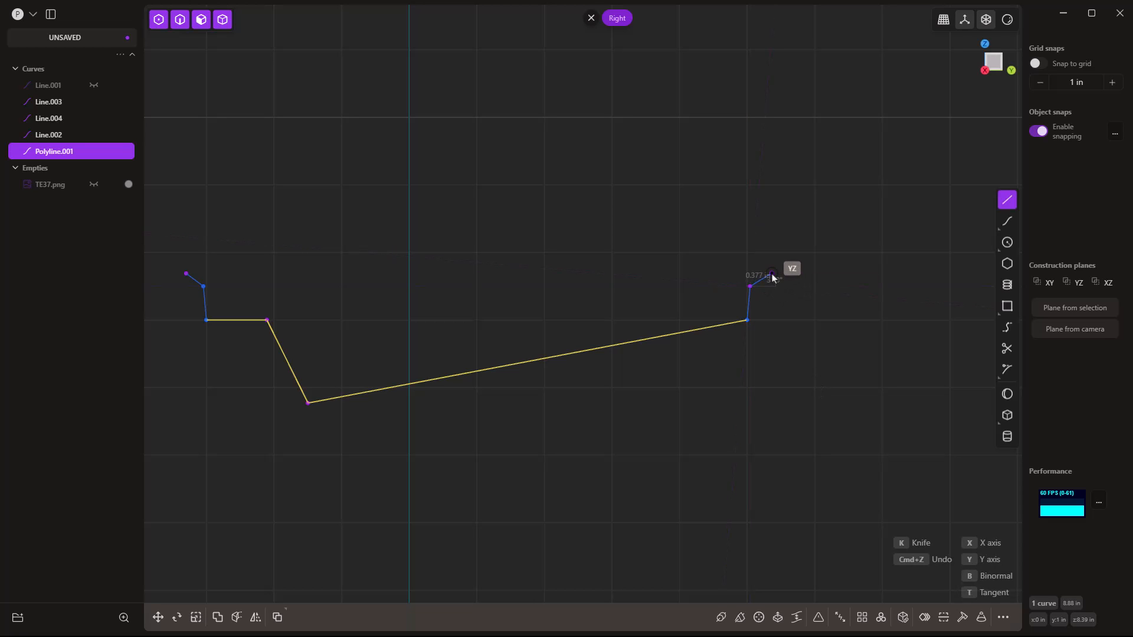
pyautogui.click(772, 275)
pyautogui.scroll(5, 773, 282)
pyautogui.scroll(2, 771, 284)
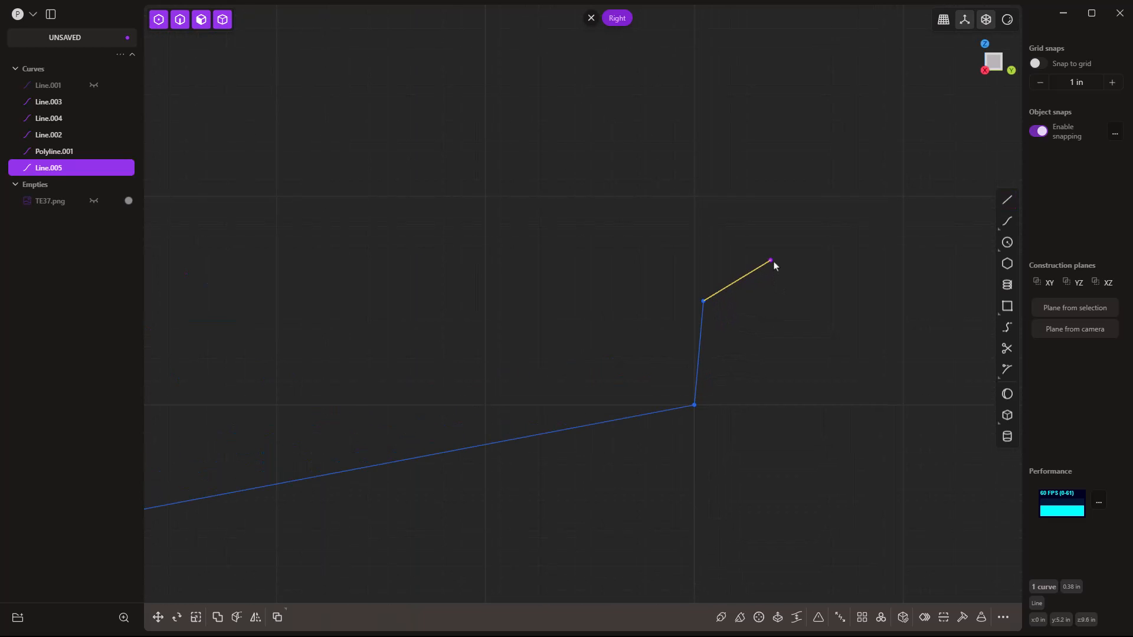
# Move the right short line's upper endpoint to a new position.
pyautogui.moveTo(757, 233); pyautogui.dragTo(794, 274)
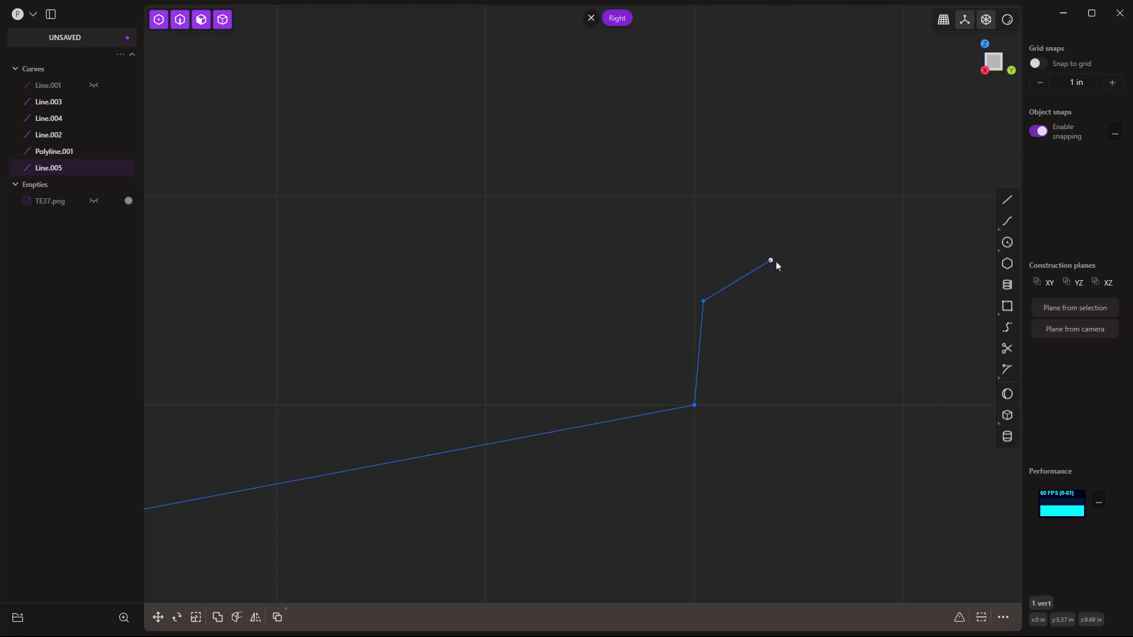
pyautogui.press('g')
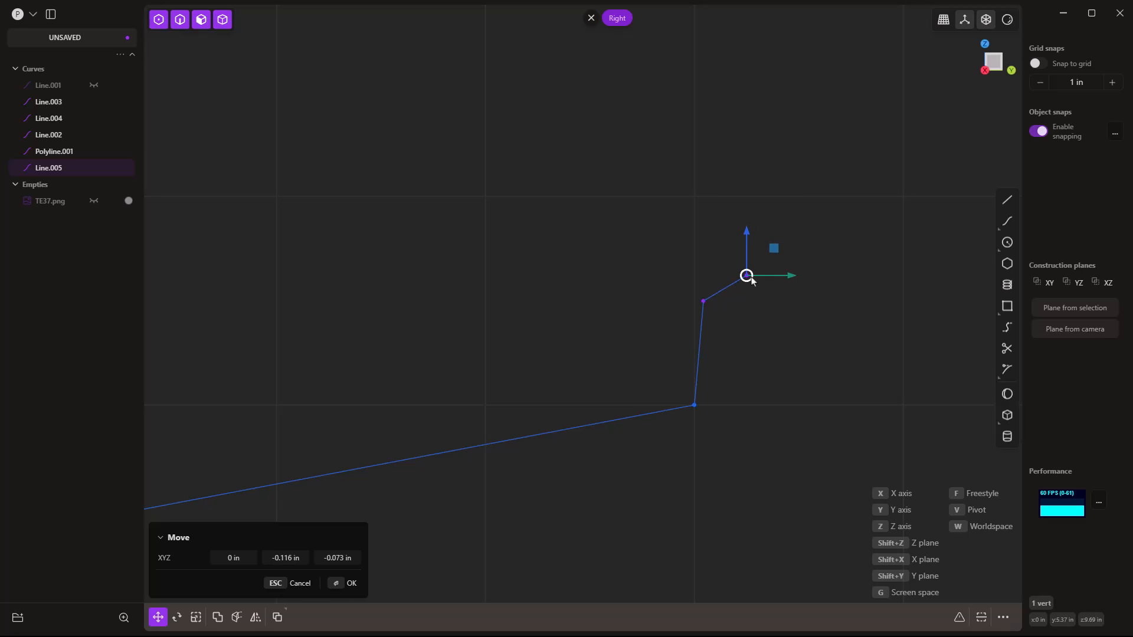
pyautogui.click(744, 276)
pyautogui.scroll(-5, 799, 318)
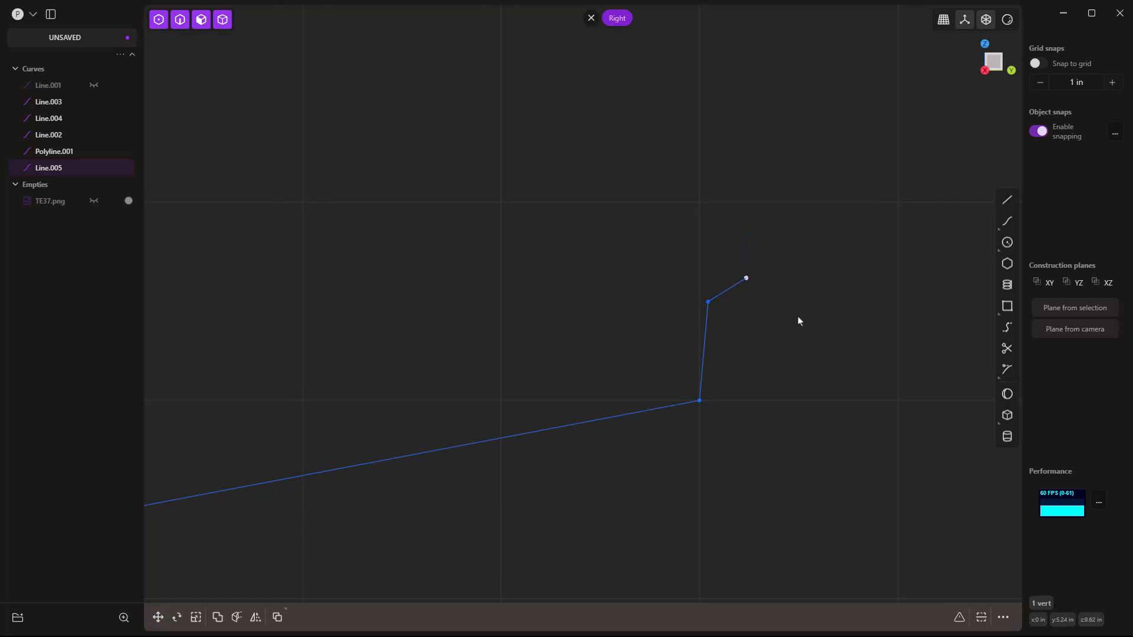
# Reposition the left tip's end vertex, adjusting it several times.
pyautogui.keyDown('shift'); pyautogui.moveTo(575, 354); pyautogui.dragTo(797, 361, button='middle'); pyautogui.keyUp('shift')
pyautogui.scroll(5, 365, 315)
pyautogui.moveTo(351, 288); pyautogui.dragTo(376, 311)
pyautogui.press('g')
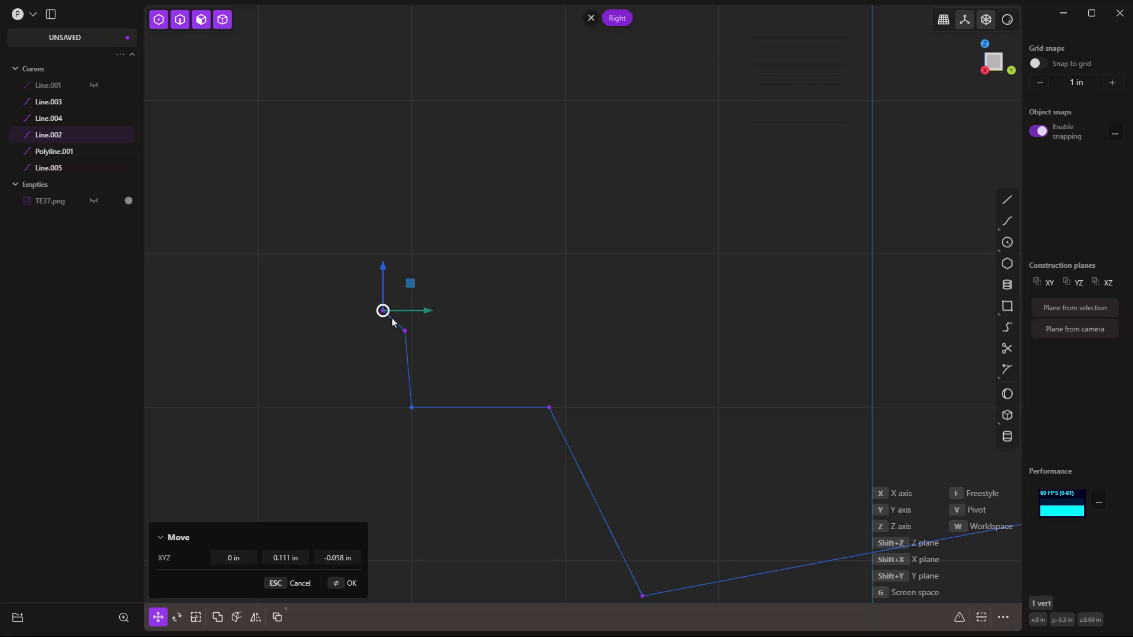
pyautogui.click(478, 333)
pyautogui.press('g')
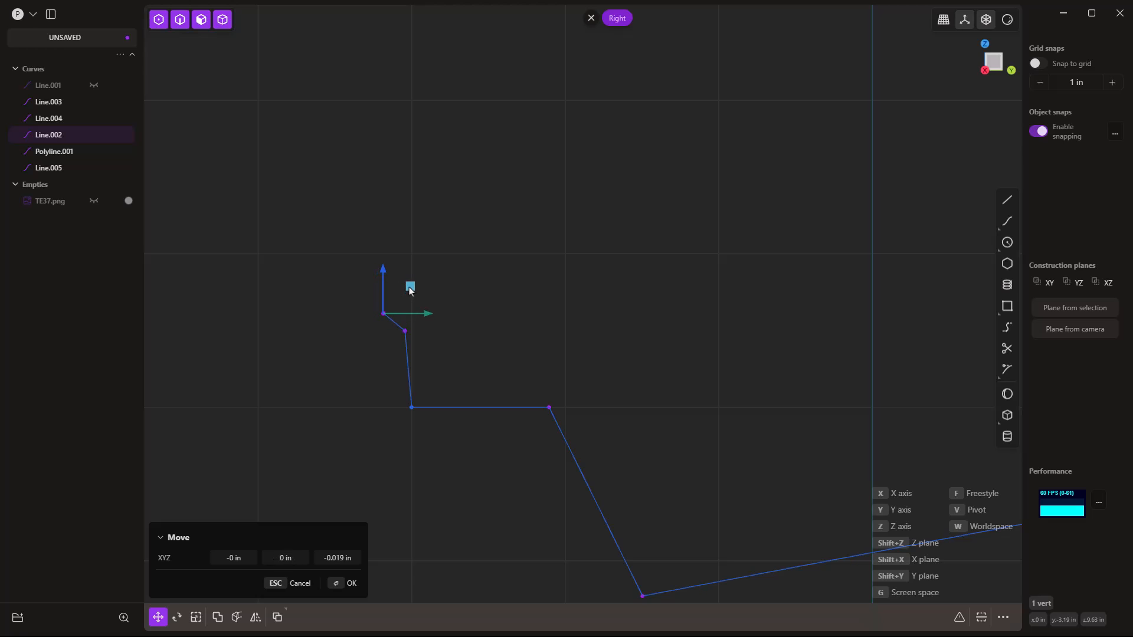
pyautogui.click(454, 323)
pyautogui.press('g')
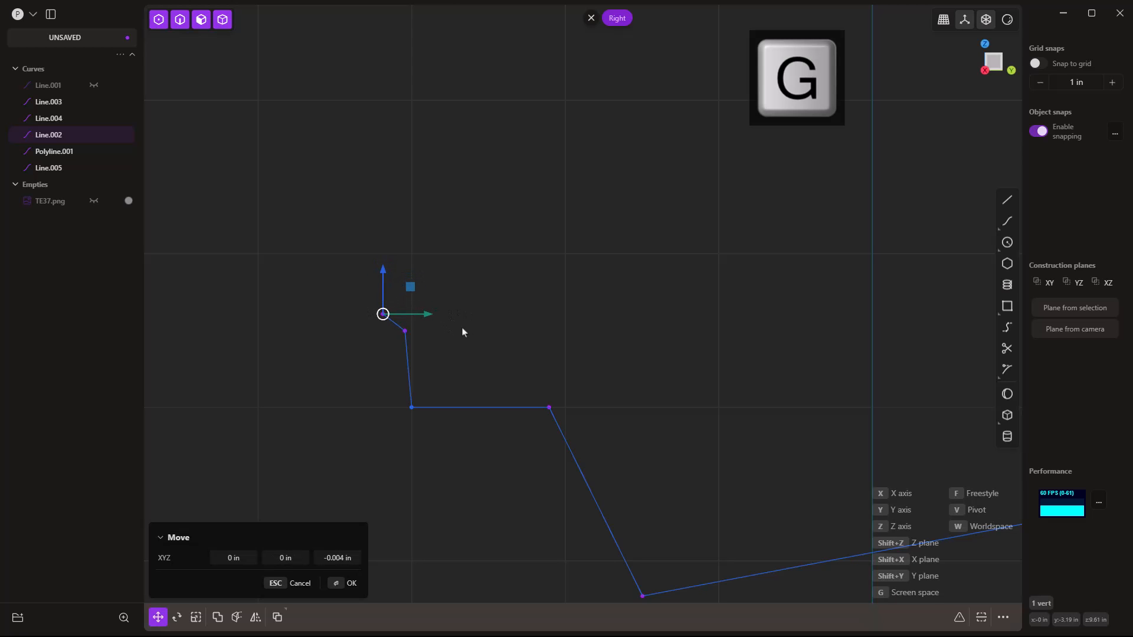
pyautogui.click(463, 332)
# Join all six profile curves into a single curve, Line.003.
pyautogui.scroll(-2, 277, 222)
pyautogui.scroll(-3, 276, 220)
pyautogui.moveTo(263, 195); pyautogui.dragTo(869, 387)
pyautogui.press('j')
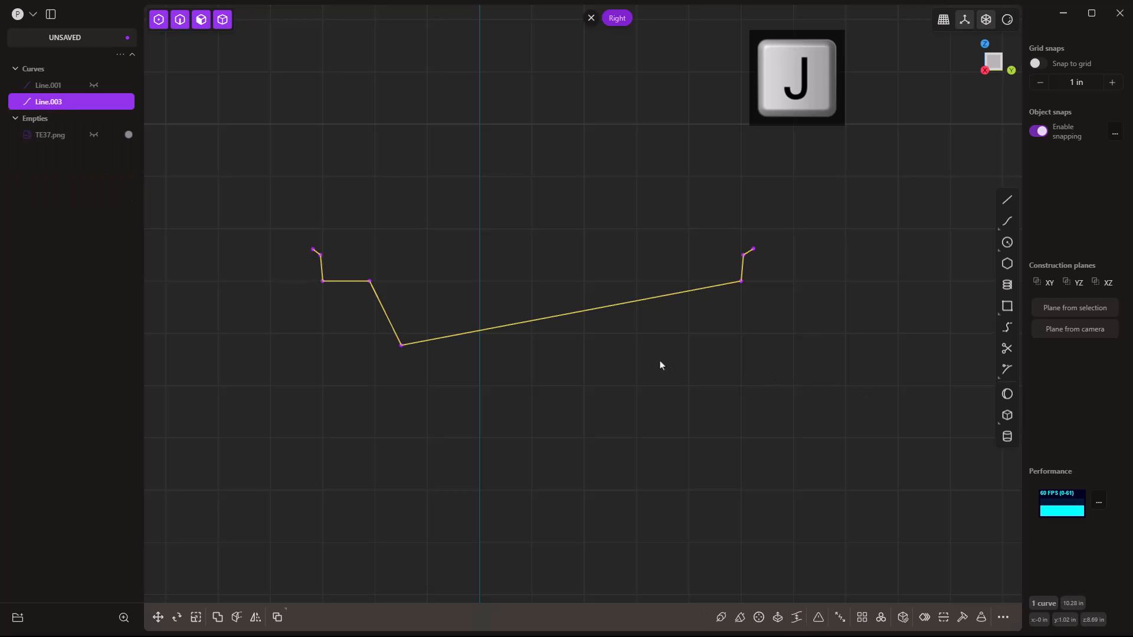
# Fillet two bent corners near the profile's left end.
pyautogui.click(401, 346)
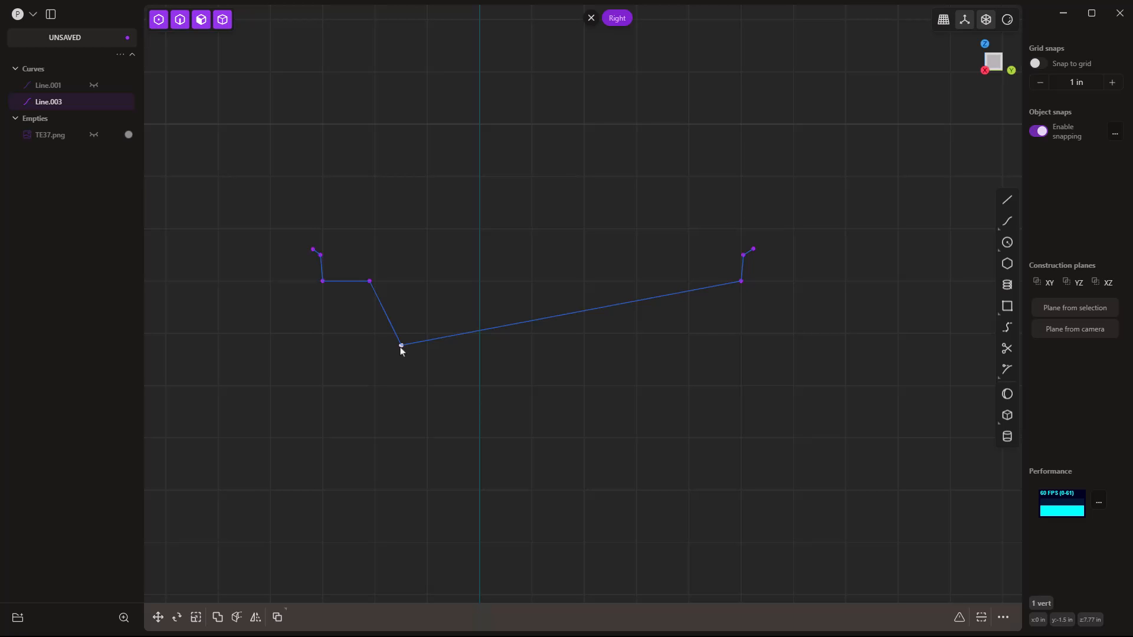
pyautogui.scroll(5, 368, 281)
pyautogui.click(370, 277)
pyautogui.press('b')
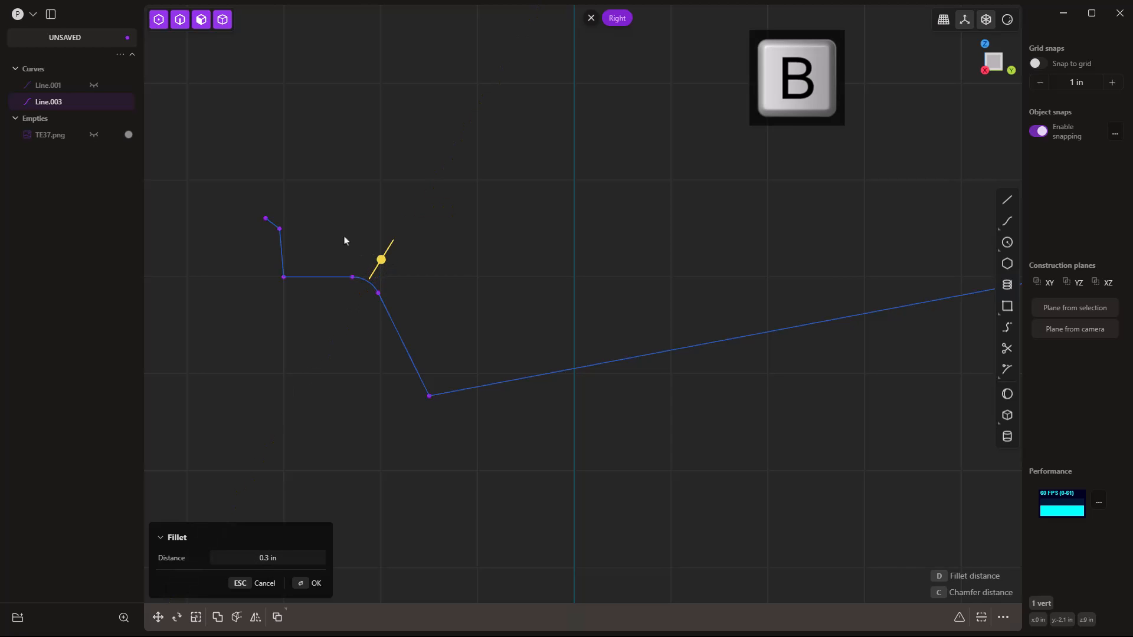
pyautogui.click(358, 250)
pyautogui.press('b')
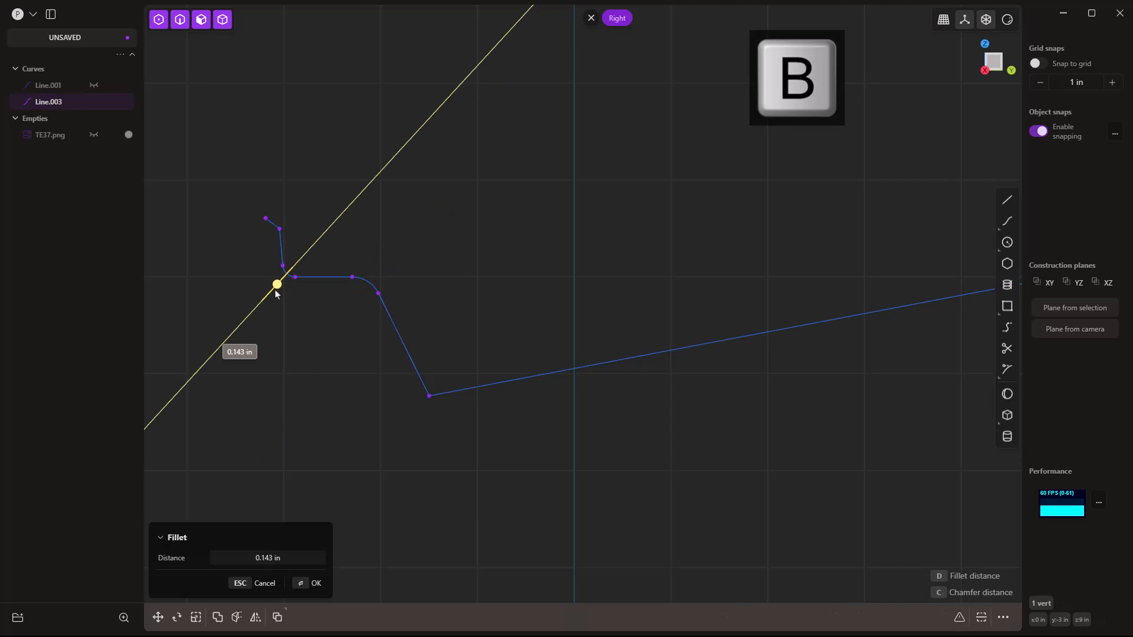
pyautogui.click(271, 304)
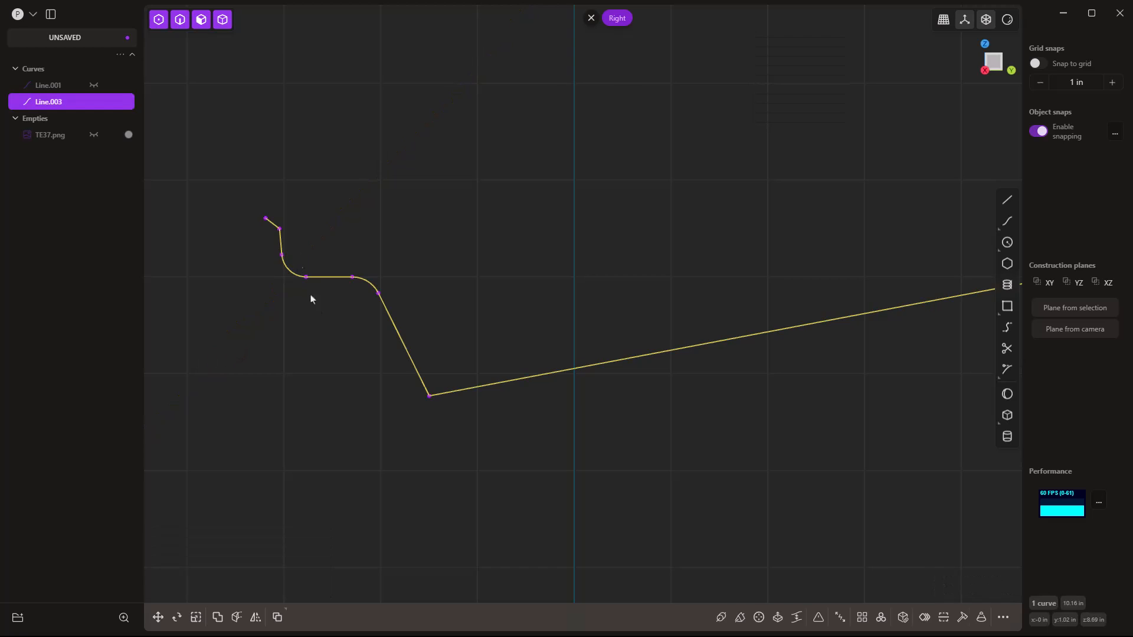
# Fillet the top and right corner vertices together, then the remaining right-end corner.
pyautogui.click(280, 230)
pyautogui.scroll(-2, 281, 235)
pyautogui.keyDown('shift'); pyautogui.moveTo(655, 231); pyautogui.dragTo(580, 235, button='middle'); pyautogui.keyUp('shift')
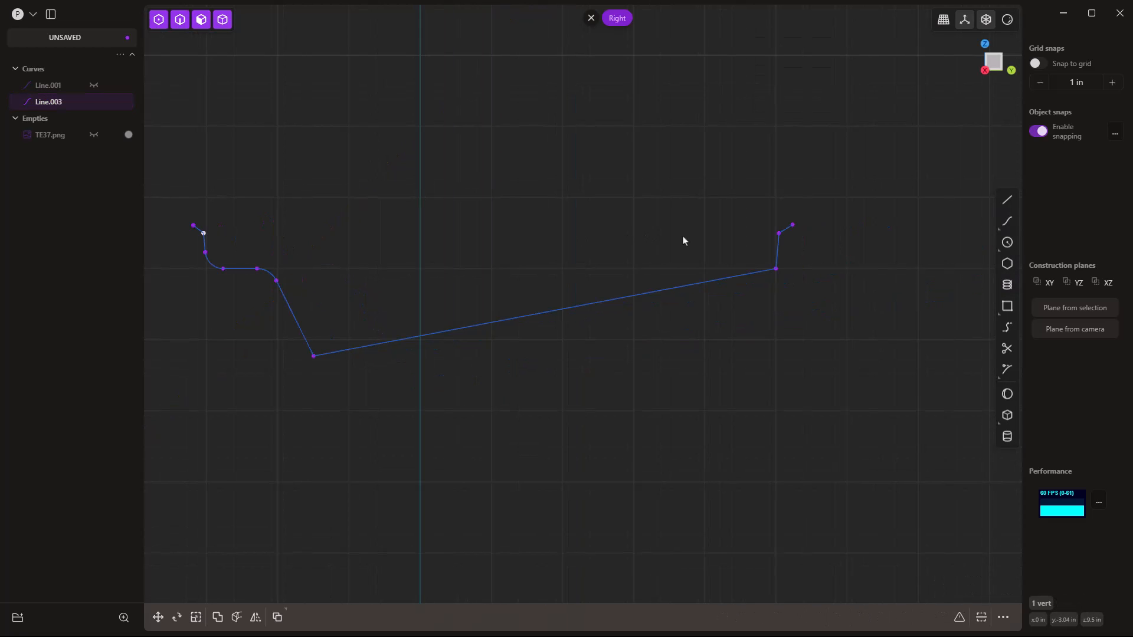
pyautogui.keyDown('shift'); pyautogui.click(779, 235); pyautogui.keyUp('shift')
pyautogui.press('b')
pyautogui.moveTo(499, 238); pyautogui.dragTo(498, 222)
pyautogui.press('Return')
pyautogui.click(776, 269)
pyautogui.press('b')
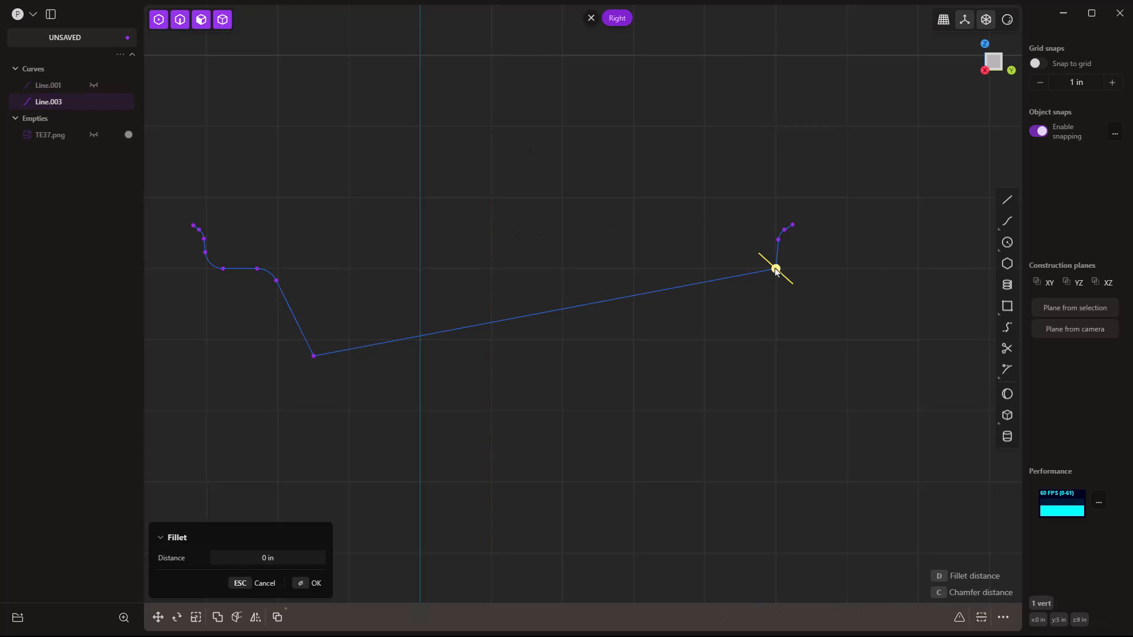
pyautogui.moveTo(790, 287); pyautogui.dragTo(791, 285)
pyautogui.press('Return')
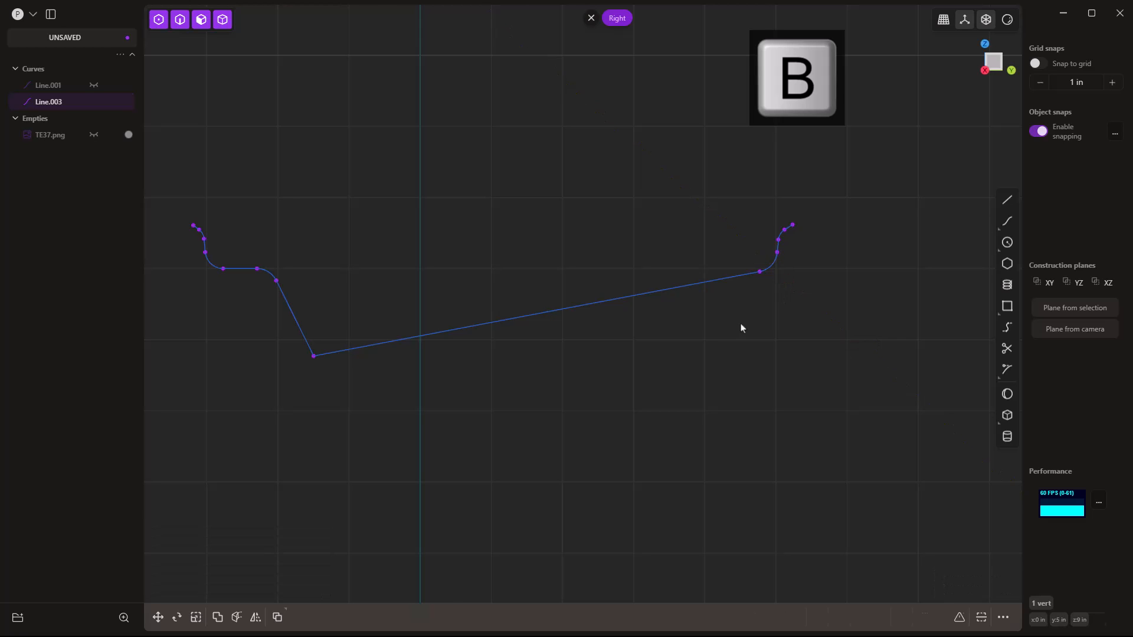
pyautogui.scroll(-1, 742, 327)
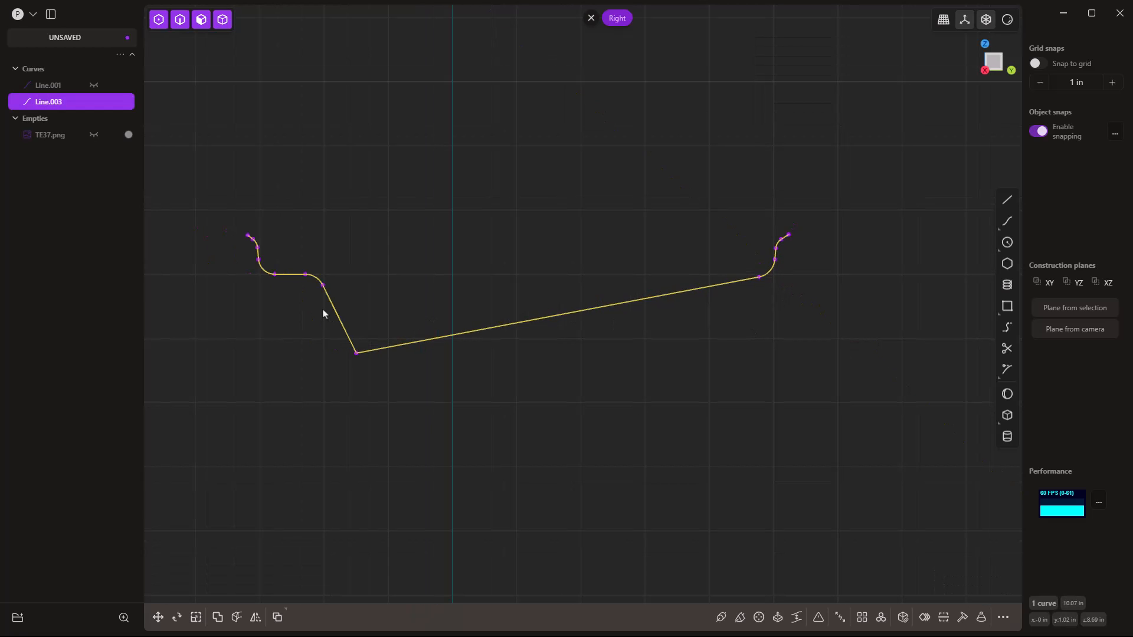
# Offset the filleted Line.003 by 0.125 in to create Offset curve.001.
pyautogui.press('o')
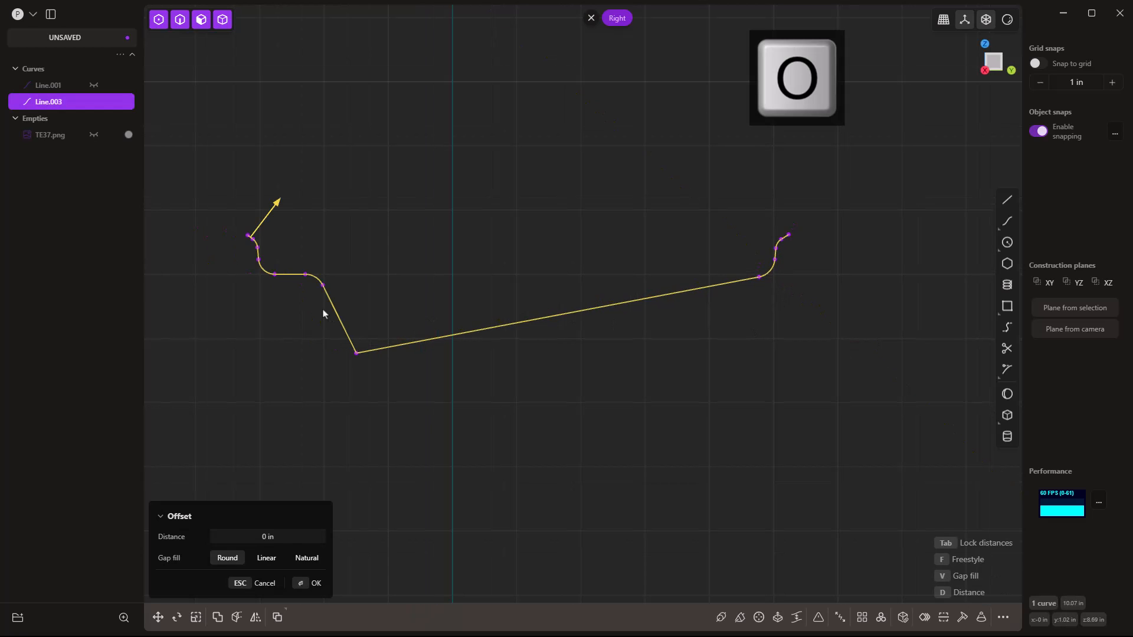
pyautogui.click(281, 195)
pyautogui.click(289, 533)
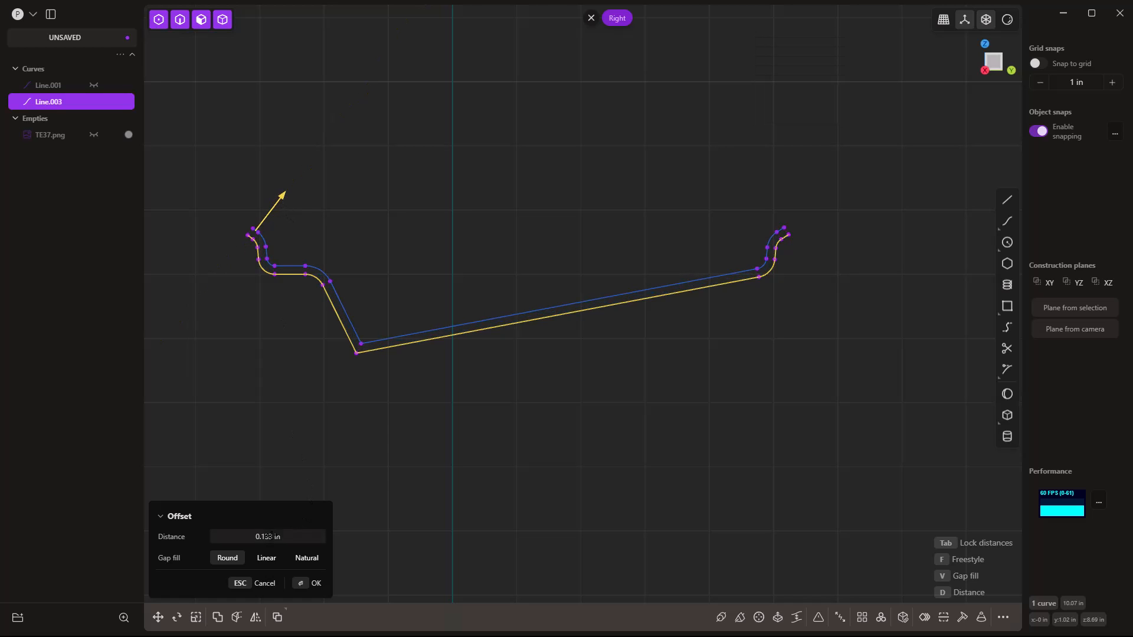
pyautogui.press('BackSpace')
pyautogui.write('.125')
pyautogui.press('Return')
pyautogui.press('Return')
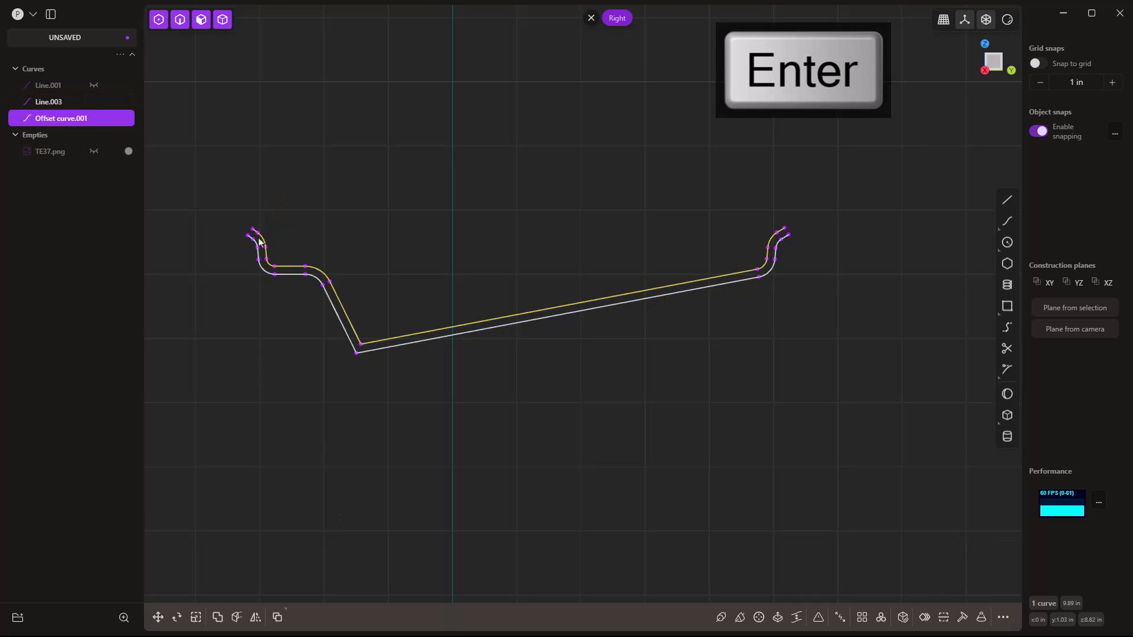
# Draw short closing lines between the two curves' left ends and their right ends.
pyautogui.hotkey('shift', 'a')
pyautogui.scroll(2, 247, 231)
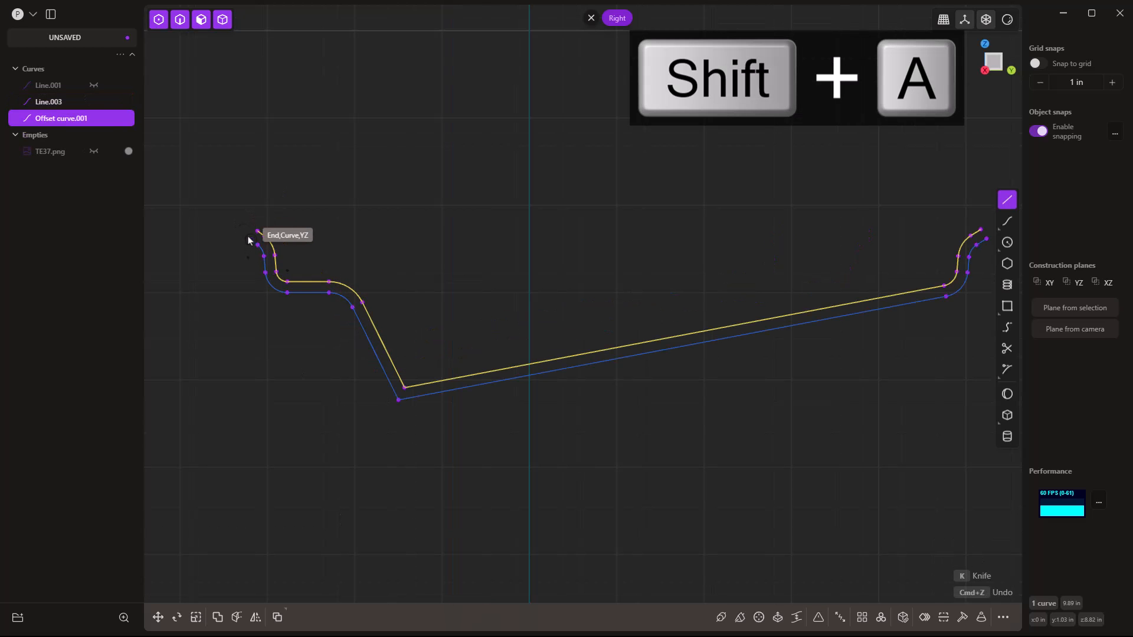
pyautogui.click(250, 240)
pyautogui.click(258, 231)
pyautogui.rightClick(382, 254)
pyautogui.keyDown('shift'); pyautogui.moveTo(859, 220); pyautogui.dragTo(730, 223, button='middle'); pyautogui.keyUp('shift')
pyautogui.click(854, 231)
pyautogui.click(853, 232)
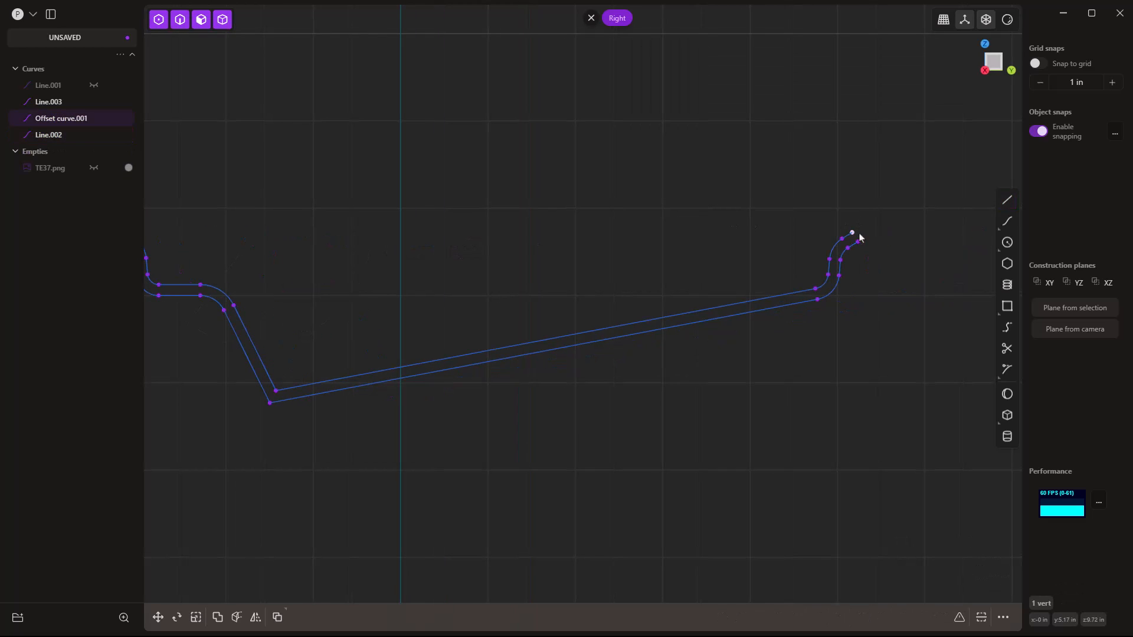
pyautogui.hotkey('shift', 'a')
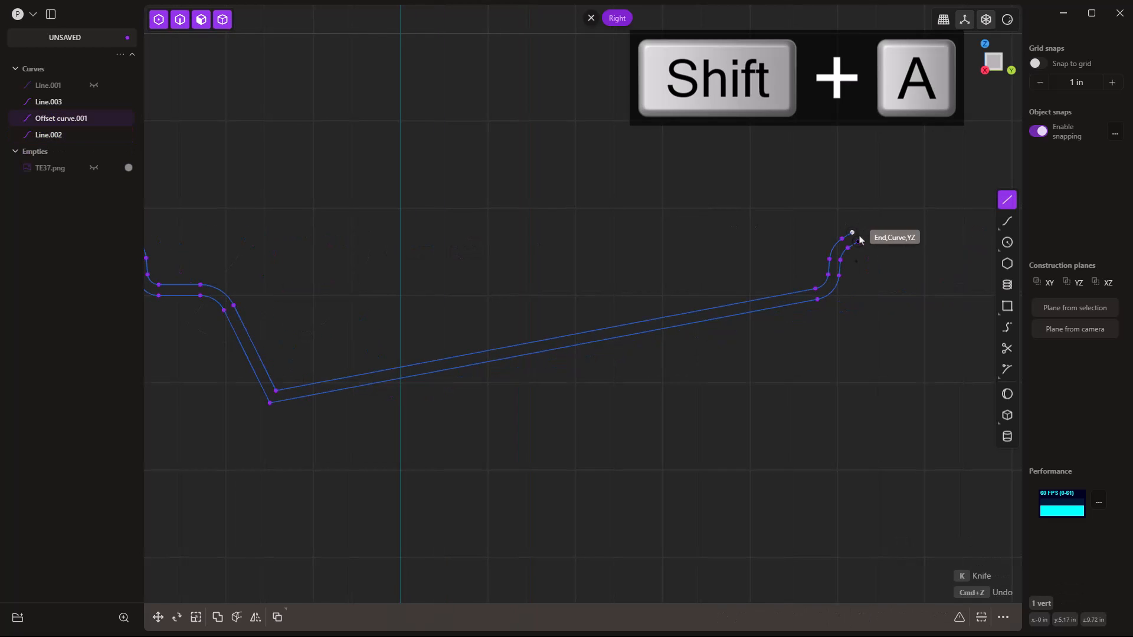
pyautogui.click(858, 229)
pyautogui.click(852, 232)
pyautogui.rightClick(872, 205)
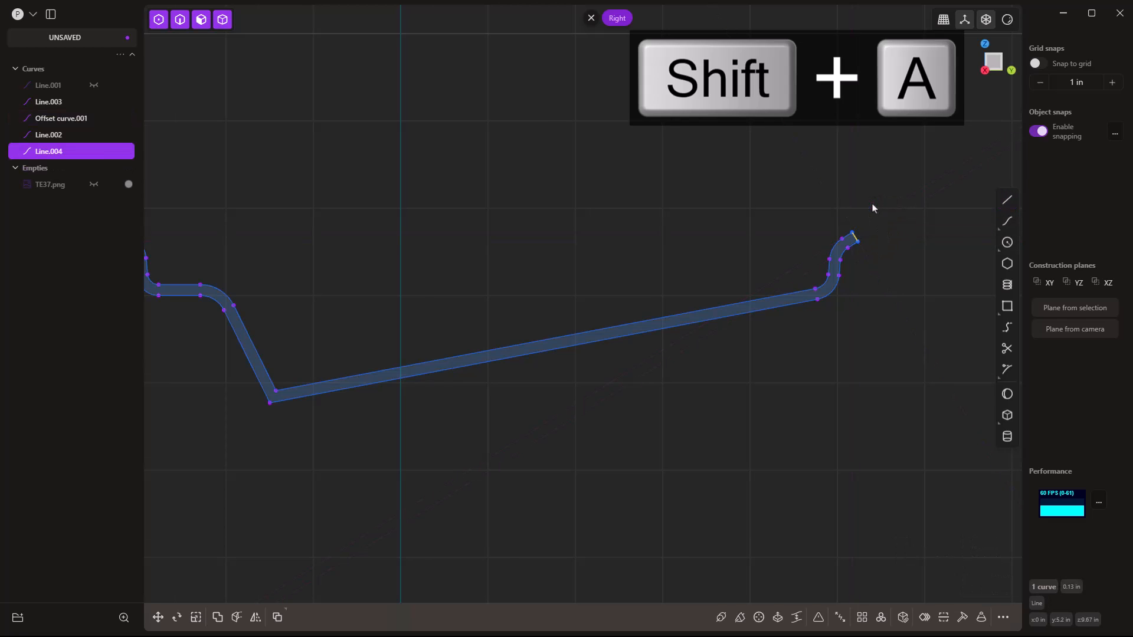
# Join all four curves into one closed profile, Line.003.
pyautogui.scroll(-3, 877, 211)
pyautogui.moveTo(934, 388); pyautogui.dragTo(282, 131)
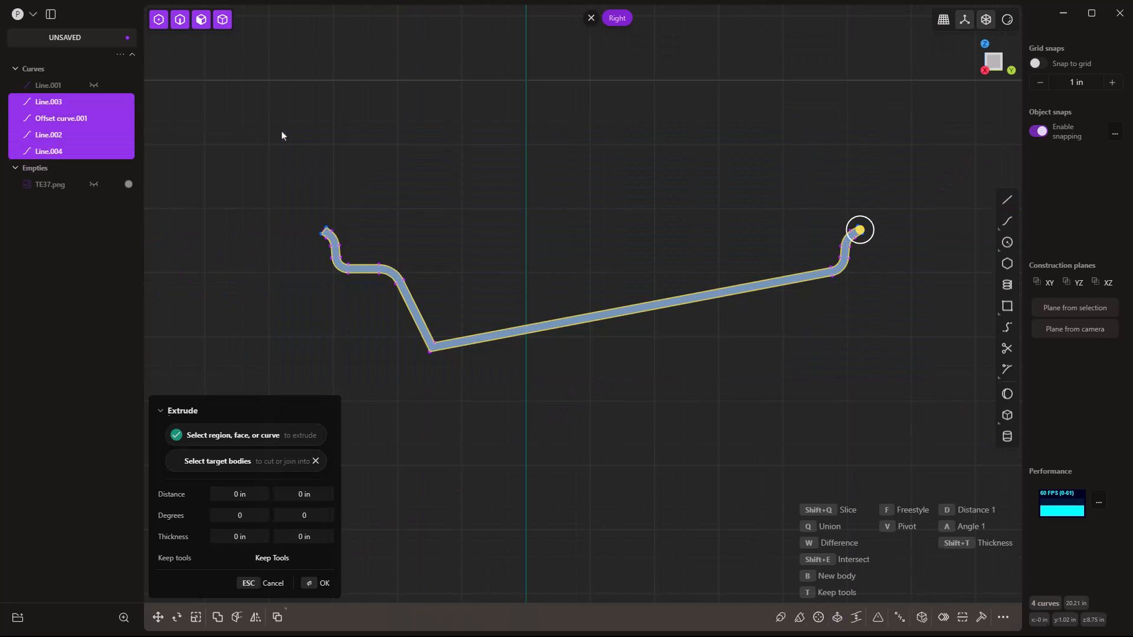
pyautogui.press('j')
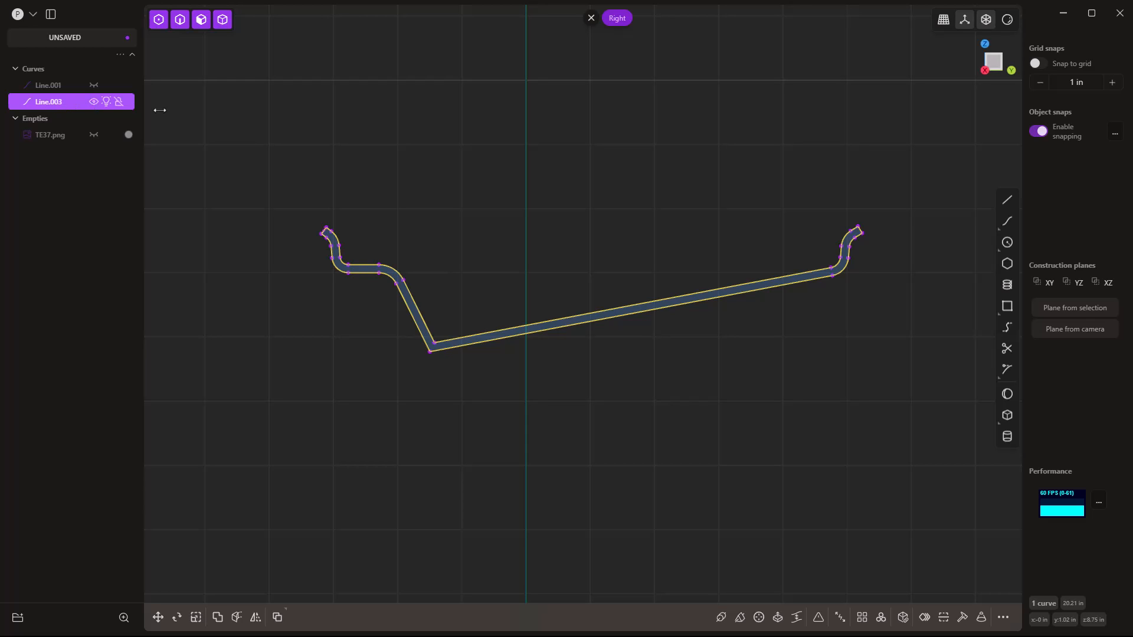
# Rename the joined curve Line.003 to 'Rim Profile'.
pyautogui.doubleClick(50, 103)
pyautogui.write('Rim Profile')
pyautogui.press('Return')
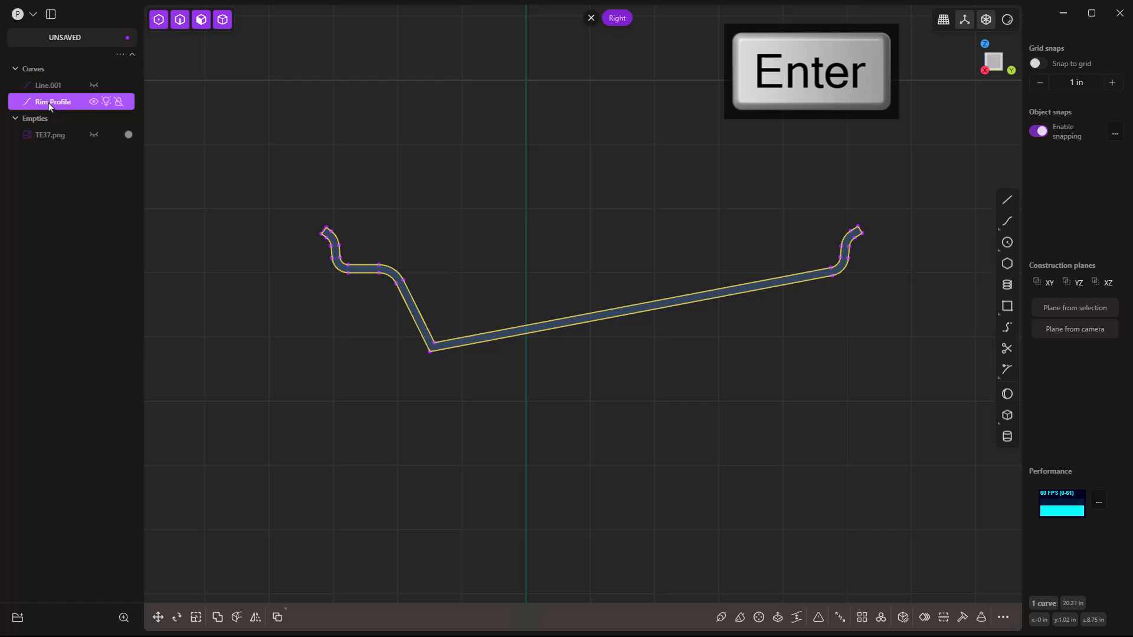
pyautogui.click(94, 86)
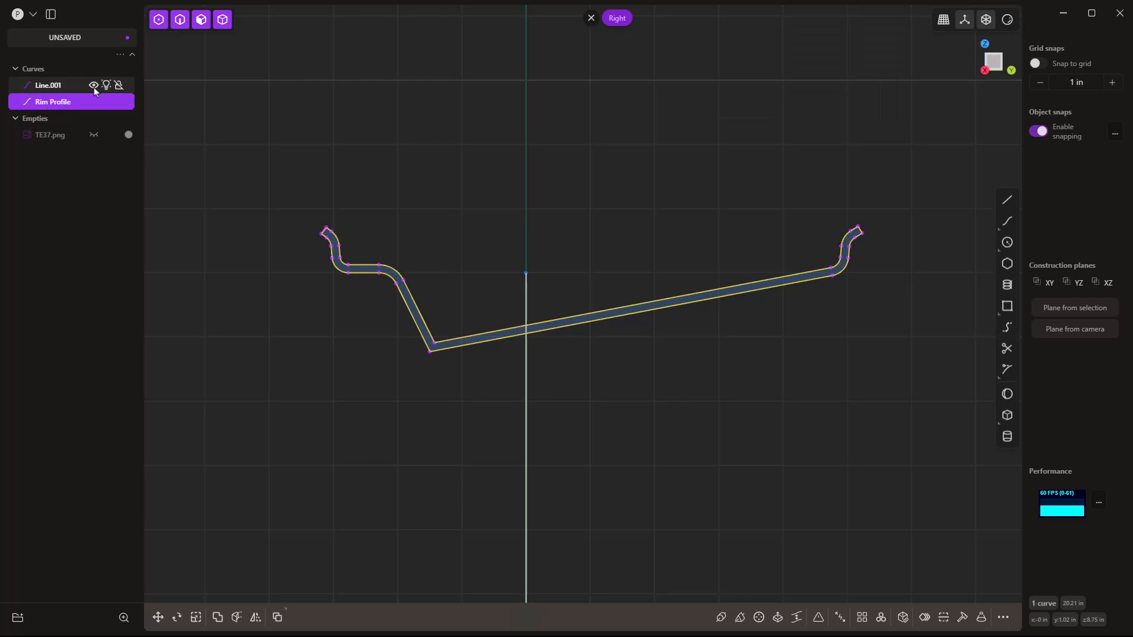
pyautogui.click(94, 85)
pyautogui.click(506, 148)
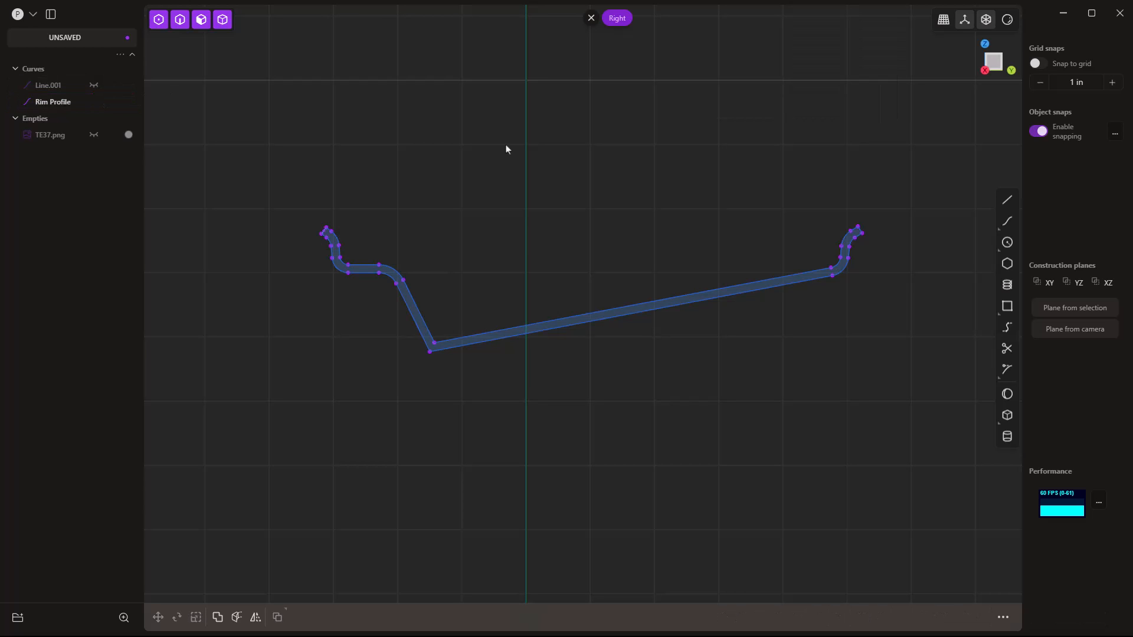
# Fillet the inner corner vertex at the bottom of the V.
pyautogui.click(435, 346)
pyautogui.press('b')
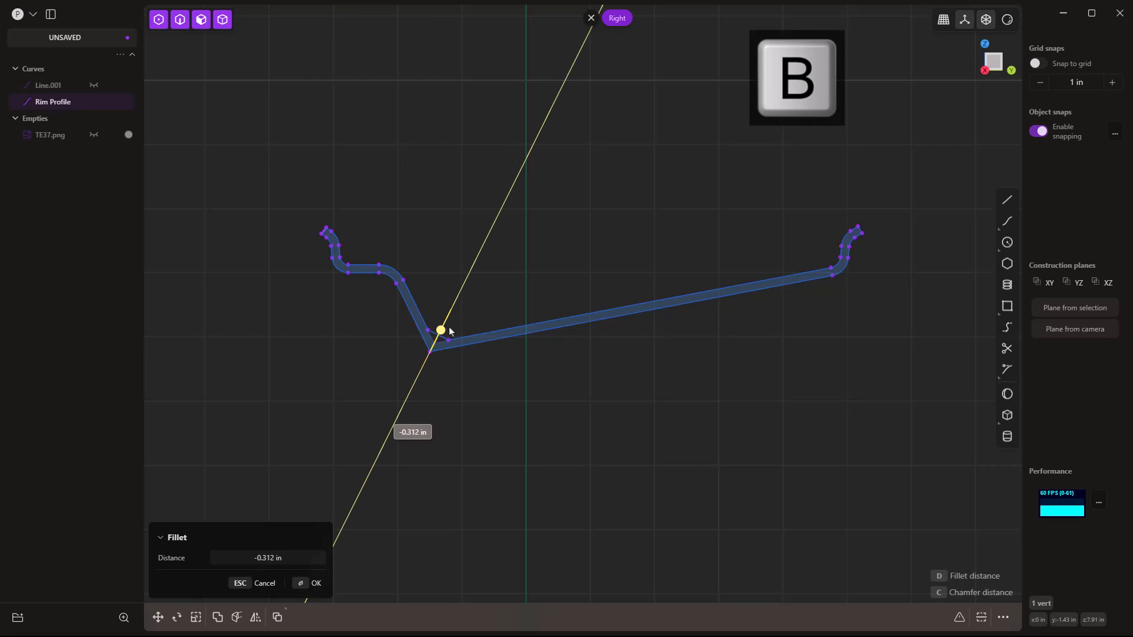
pyautogui.click(423, 365)
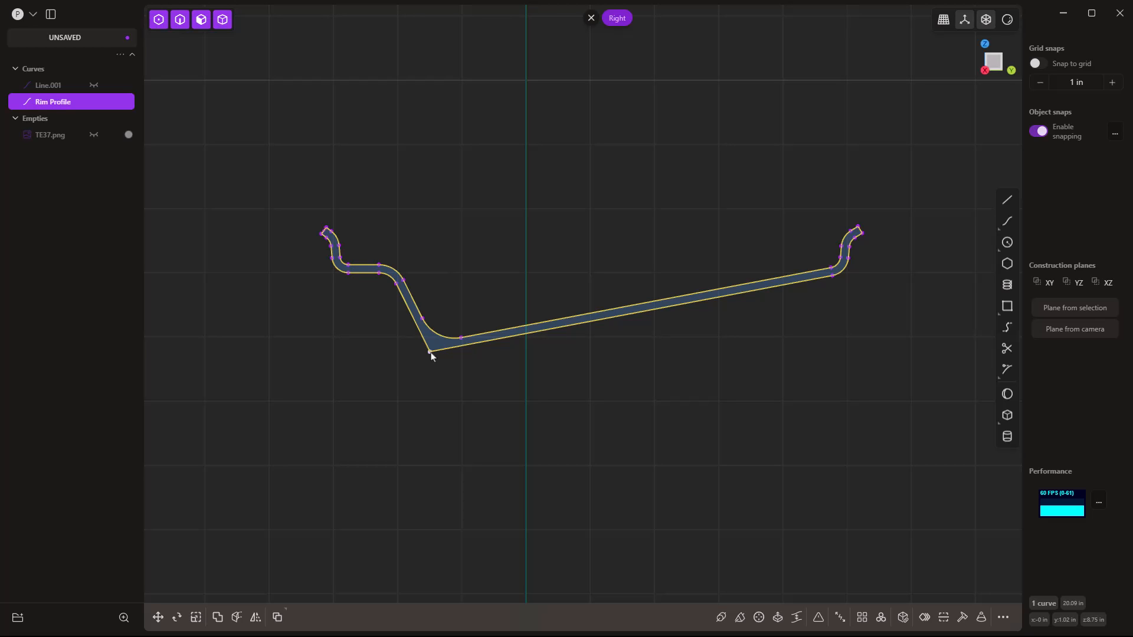
pyautogui.moveTo(600, 437); pyautogui.dragTo(624, 217, button='middle')
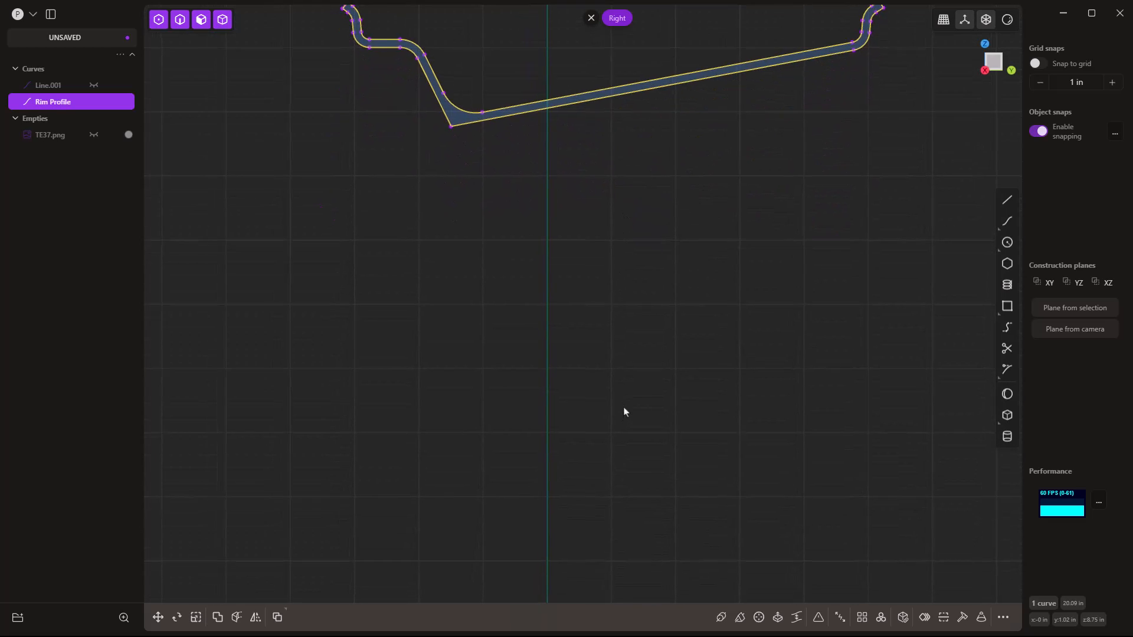
# Draw a 1 in line from the origin along the red axis.
pyautogui.scroll(-3, 627, 395)
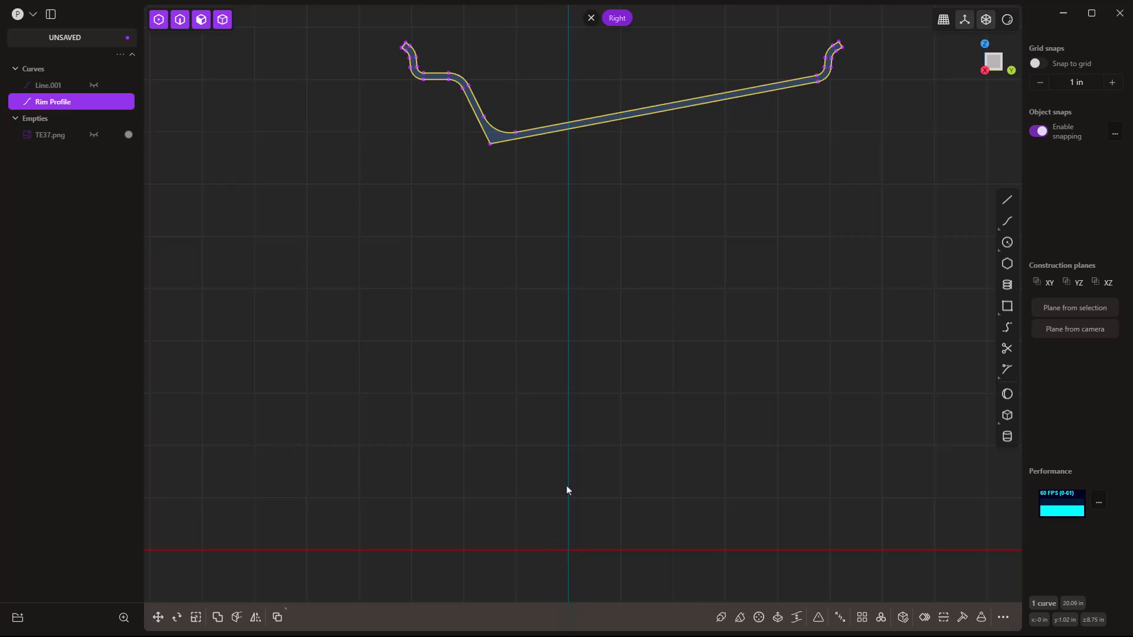
pyautogui.click(1007, 200)
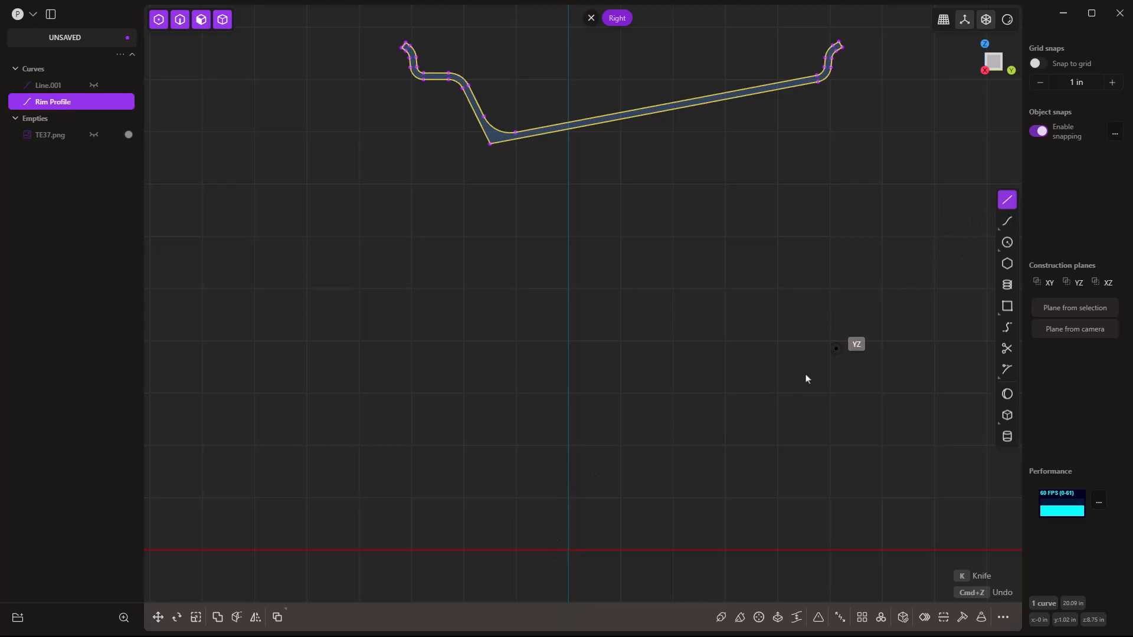
pyautogui.click(568, 550)
pyautogui.write('1')
pyautogui.press('Tab')
pyautogui.press('Return')
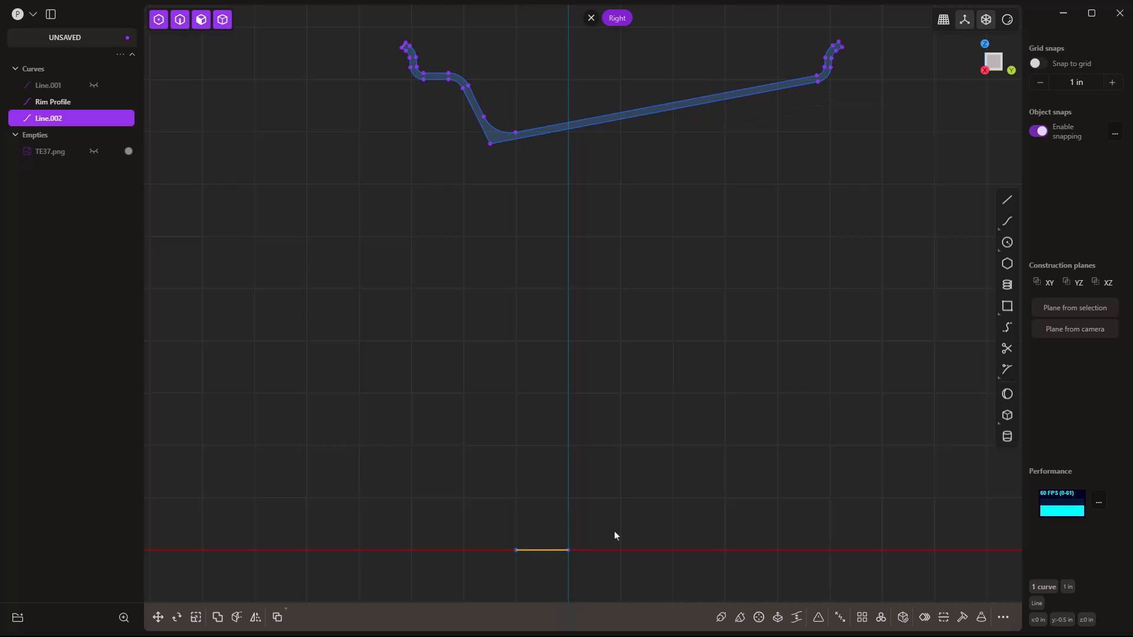
# Move Line.002 1 in up along Z, then 1 in along Y.
pyautogui.press('g')
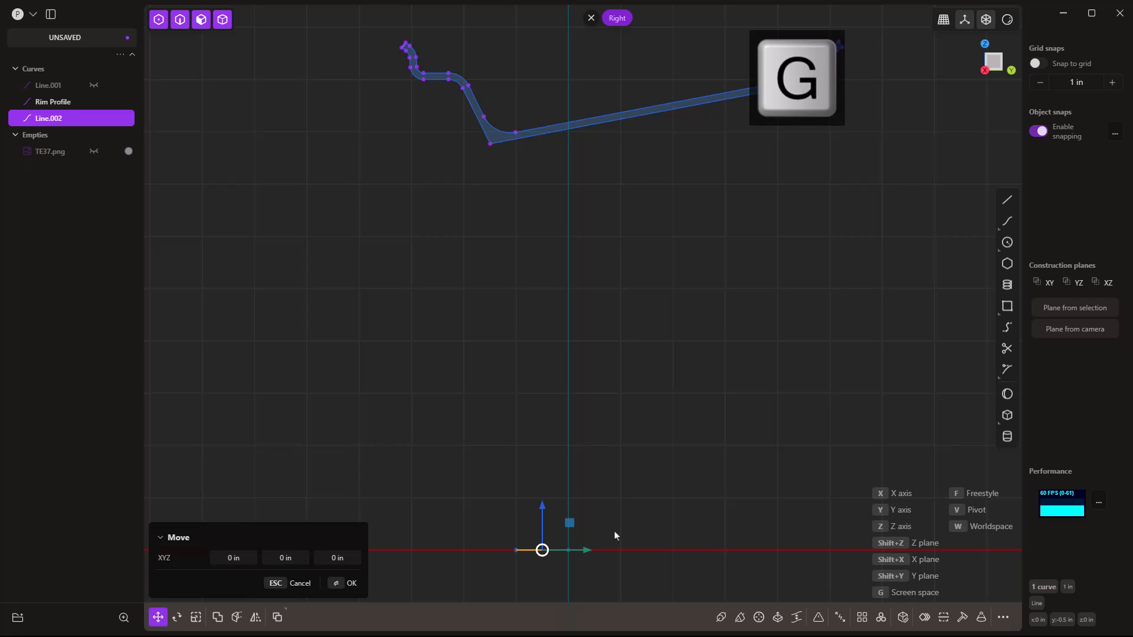
pyautogui.write('z')
pyautogui.write('1')
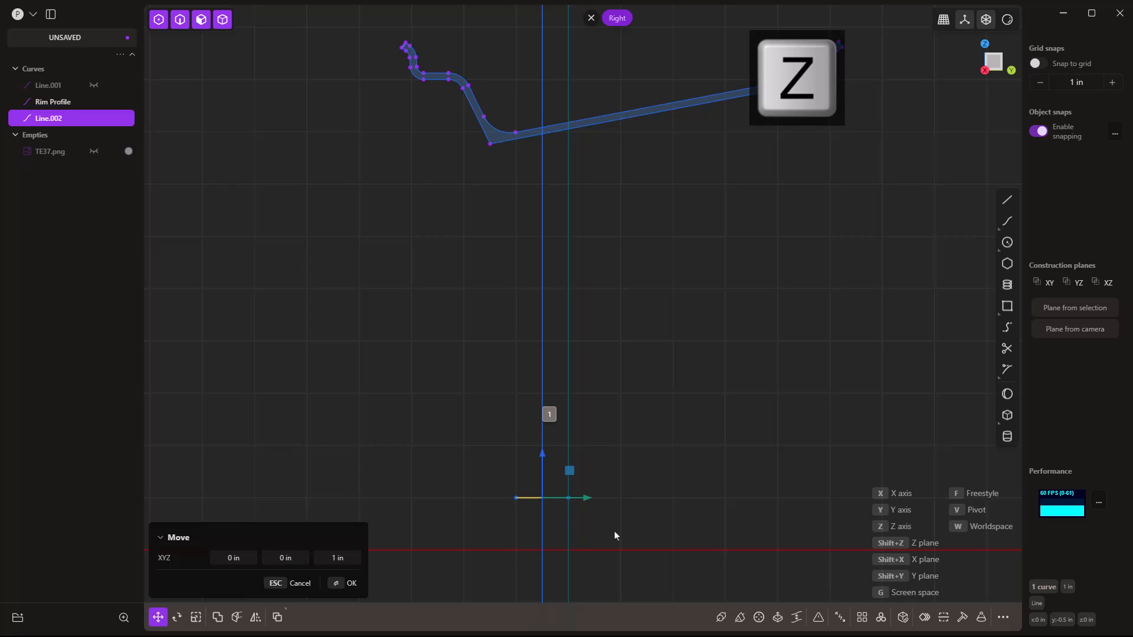
pyautogui.press('Return')
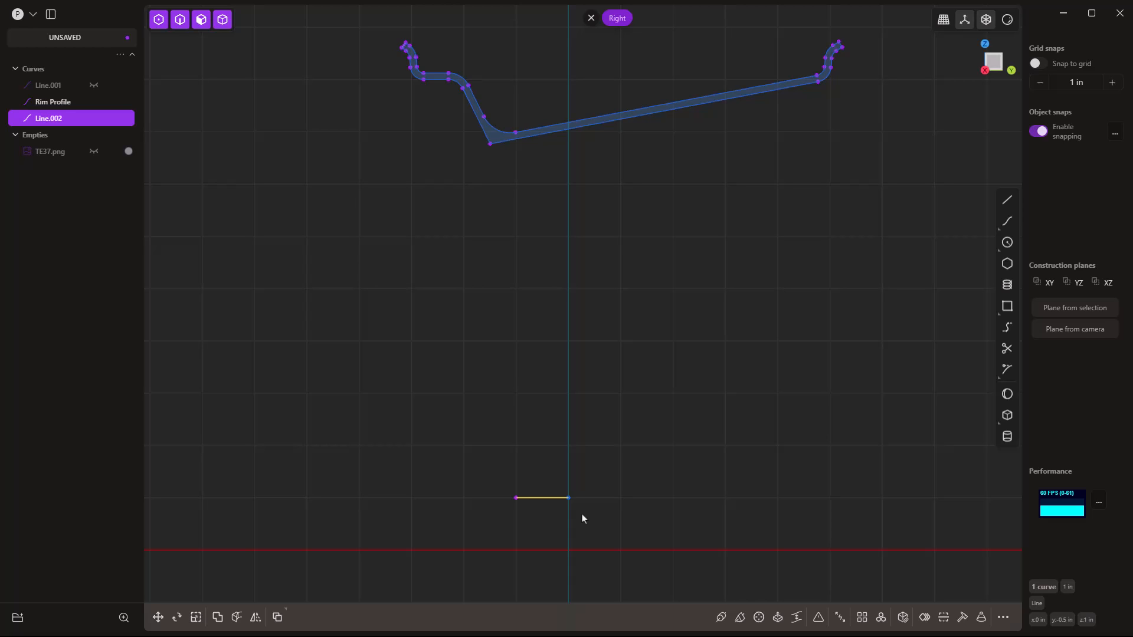
pyautogui.press('g')
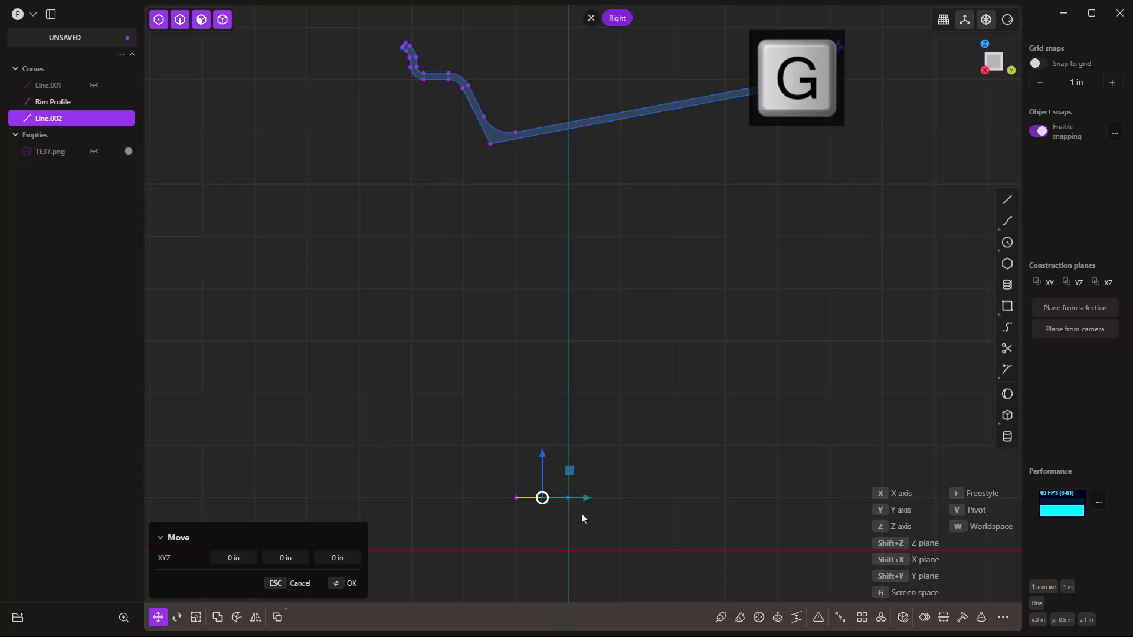
pyautogui.write('y')
pyautogui.write('1')
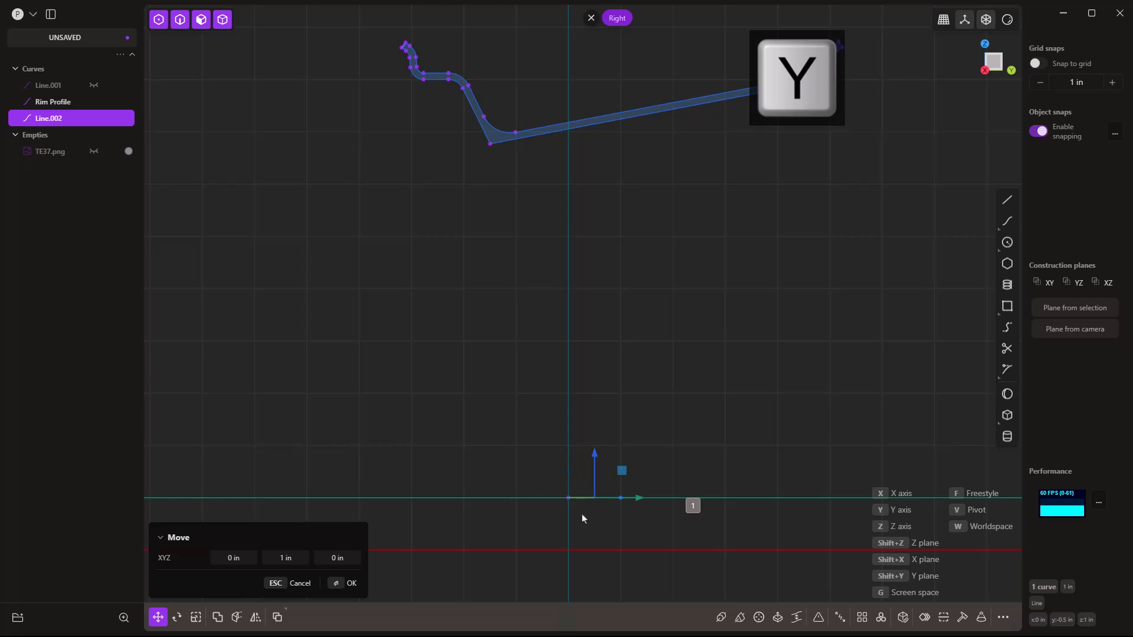
pyautogui.press('Return')
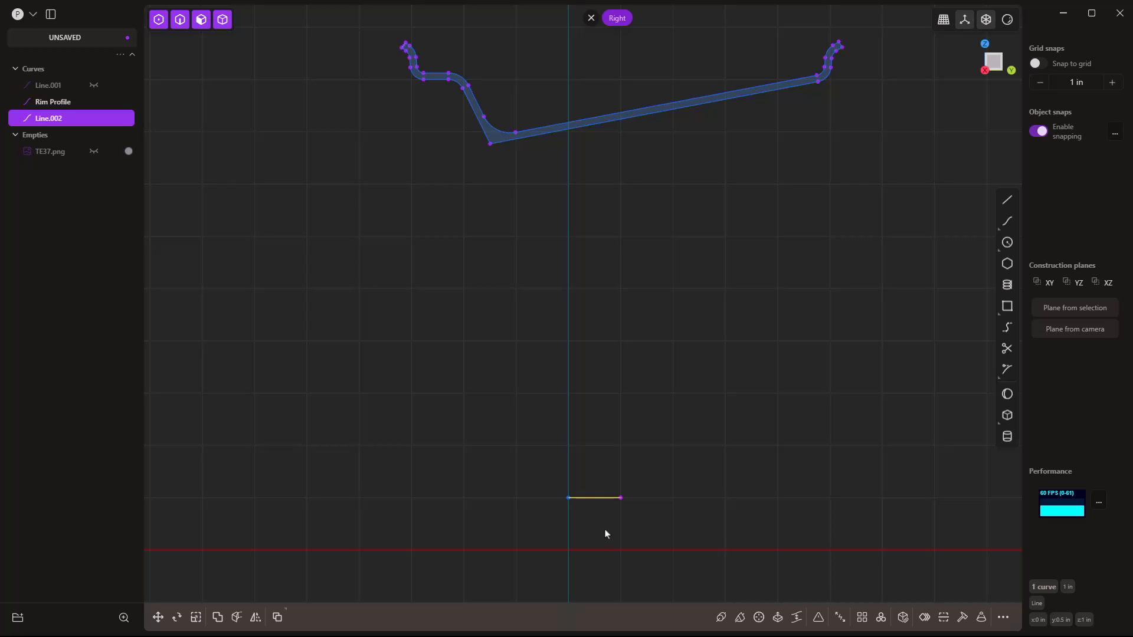
# Reposition Line.002 in freestyle mode so it snaps onto the red axis.
pyautogui.press('g')
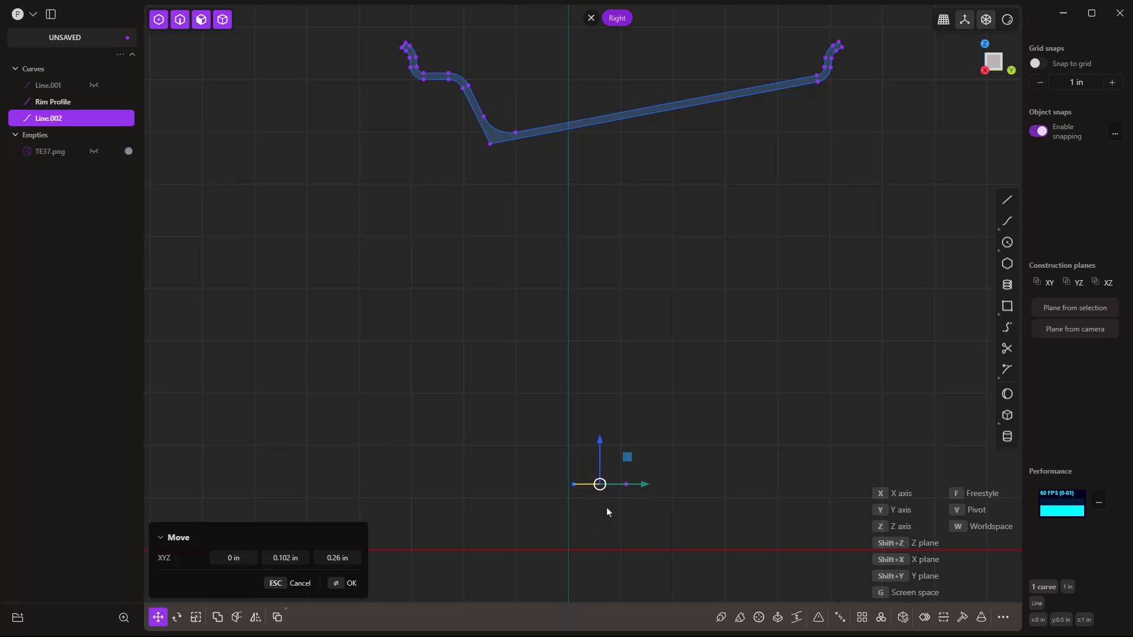
pyautogui.click(621, 513)
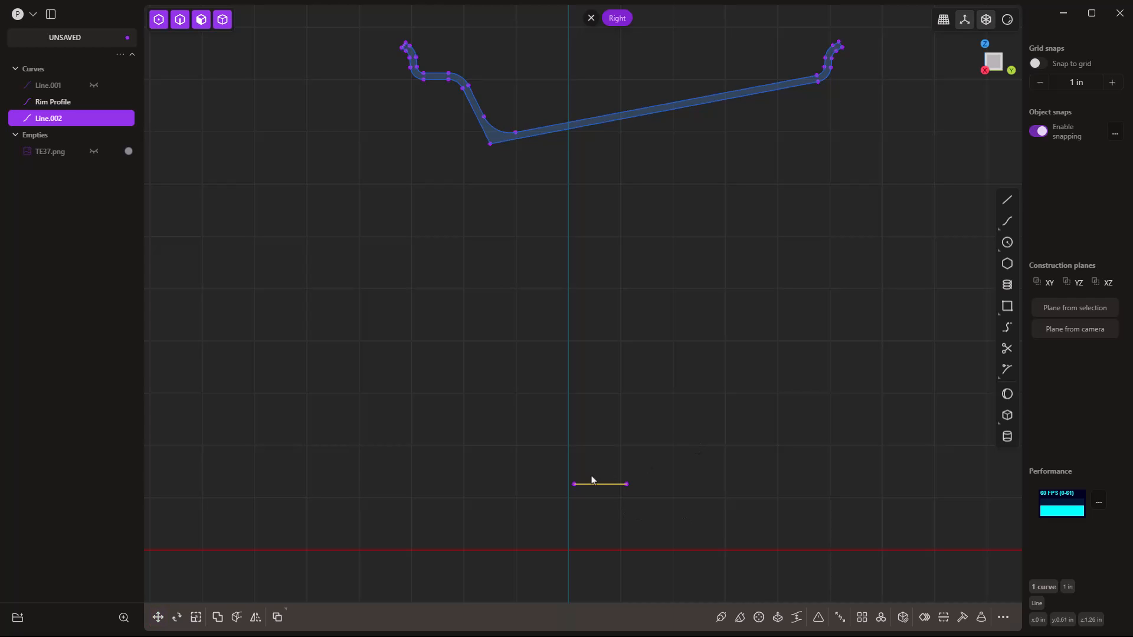
pyautogui.press('g')
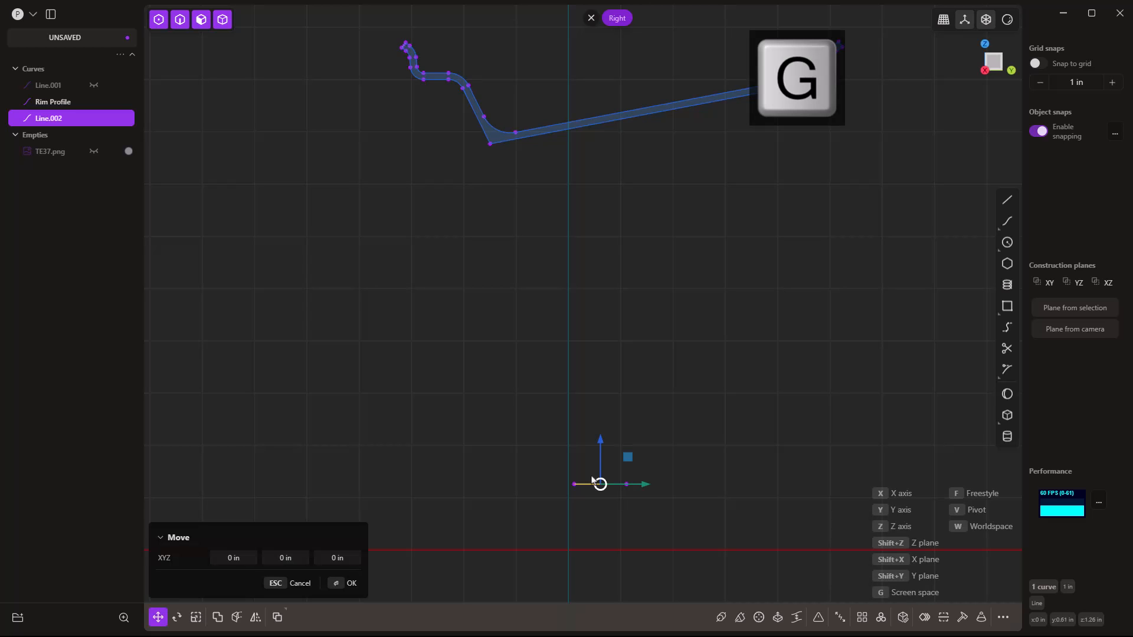
pyautogui.press('f')
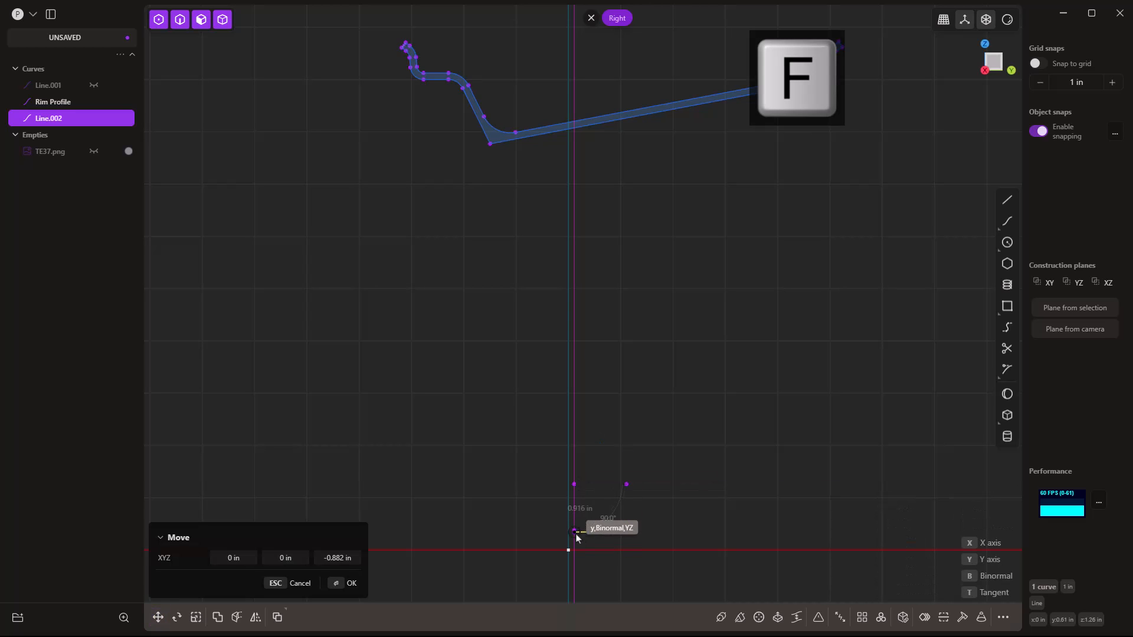
pyautogui.click(570, 553)
pyautogui.press('g')
pyautogui.press('g')
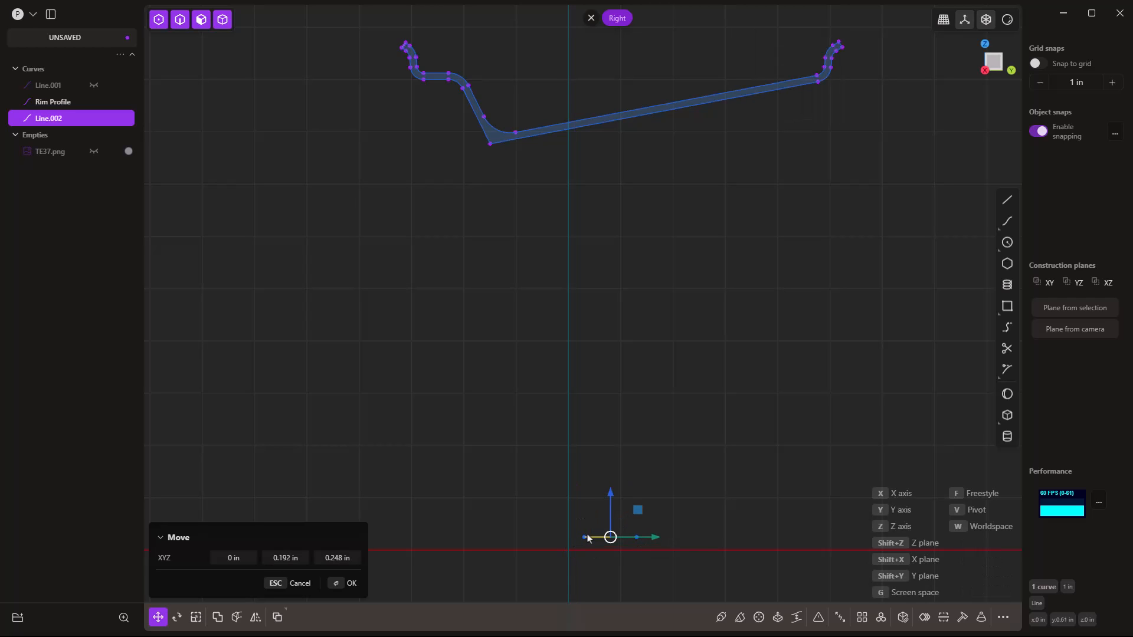
pyautogui.press('f')
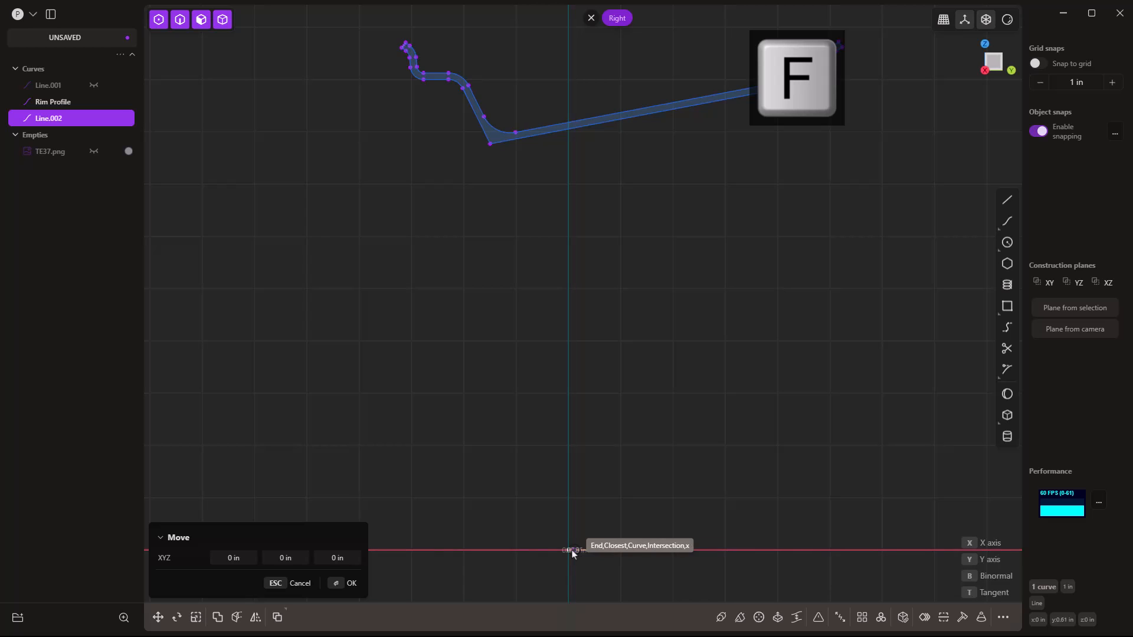
pyautogui.click(571, 551)
# Re-snap Line.002's start onto the origin intersection.
pyautogui.scroll(3, 578, 543)
pyautogui.keyDown('shift'); pyautogui.moveTo(581, 536); pyautogui.dragTo(581, 436, button='middle'); pyautogui.keyUp('shift')
pyautogui.scroll(2, 582, 435)
pyautogui.press('g')
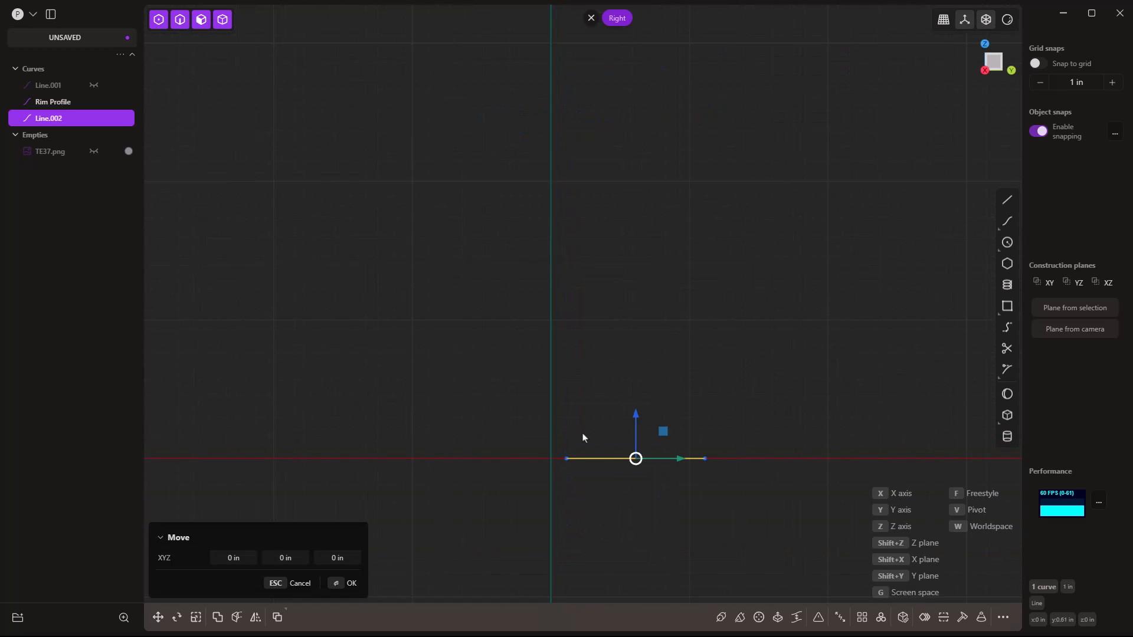
pyautogui.press('g')
pyautogui.press('f')
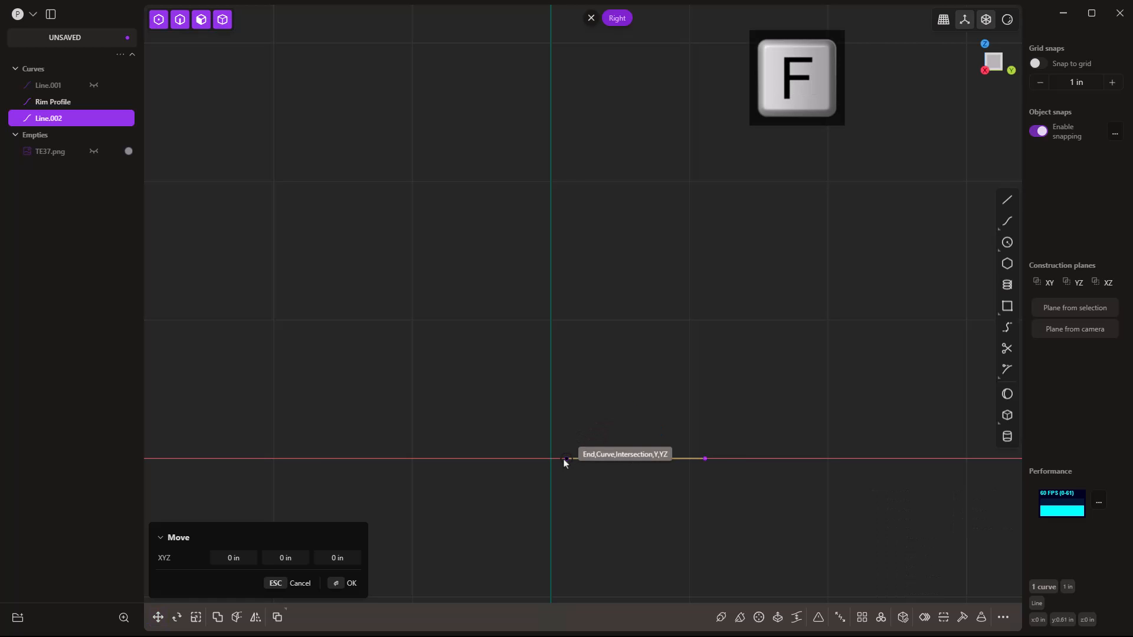
pyautogui.click(552, 460)
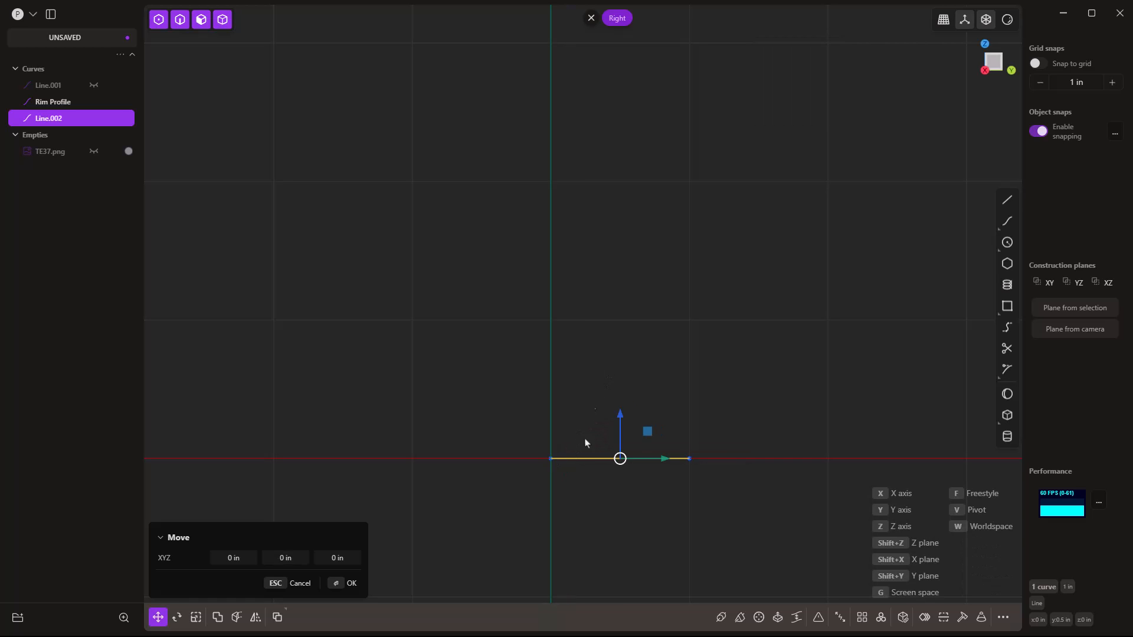
pyautogui.scroll(-4, 593, 499)
# Raise Line.002 by 1 in along Z by entering z:1.
pyautogui.write('z:1')
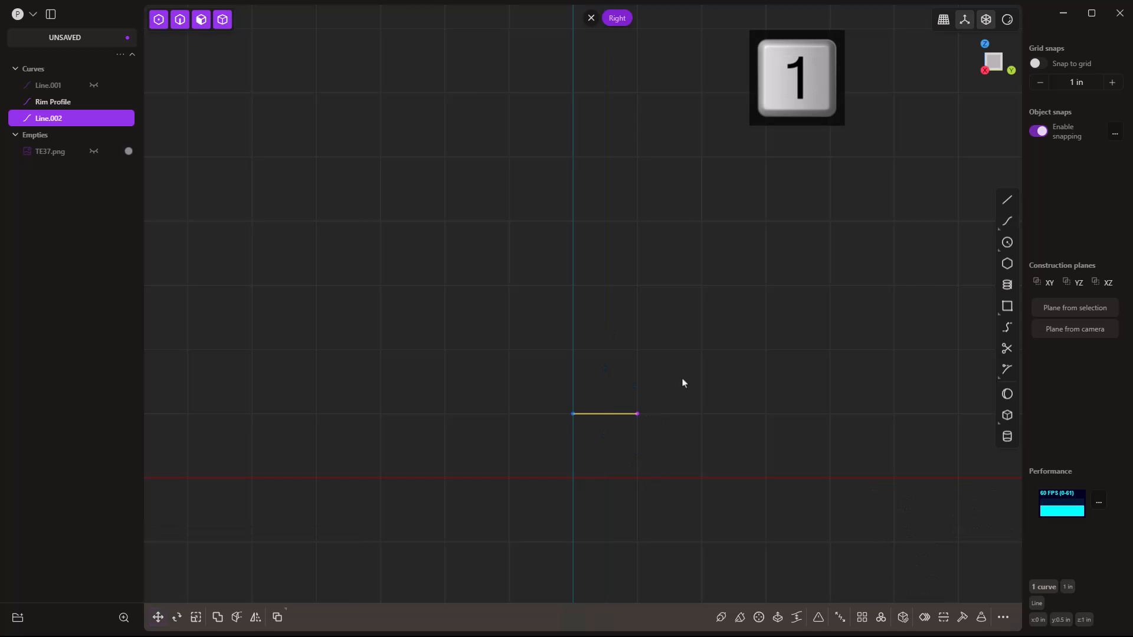
pyautogui.press('Return')
pyautogui.scroll(-4, 678, 437)
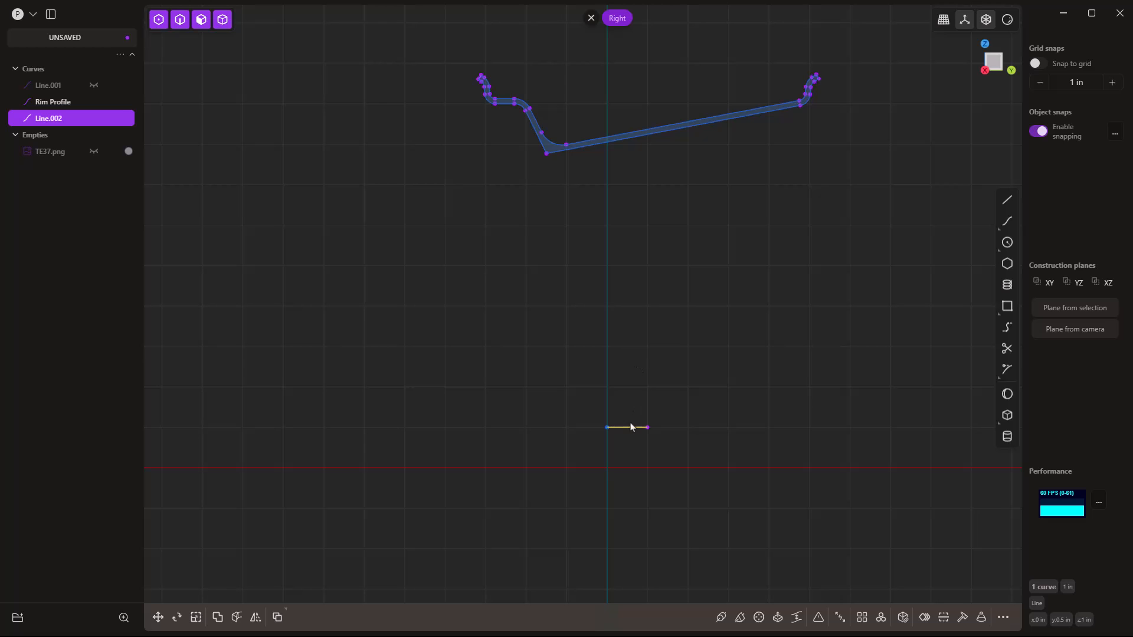
pyautogui.scroll(1, 614, 440)
pyautogui.scroll(3, 614, 439)
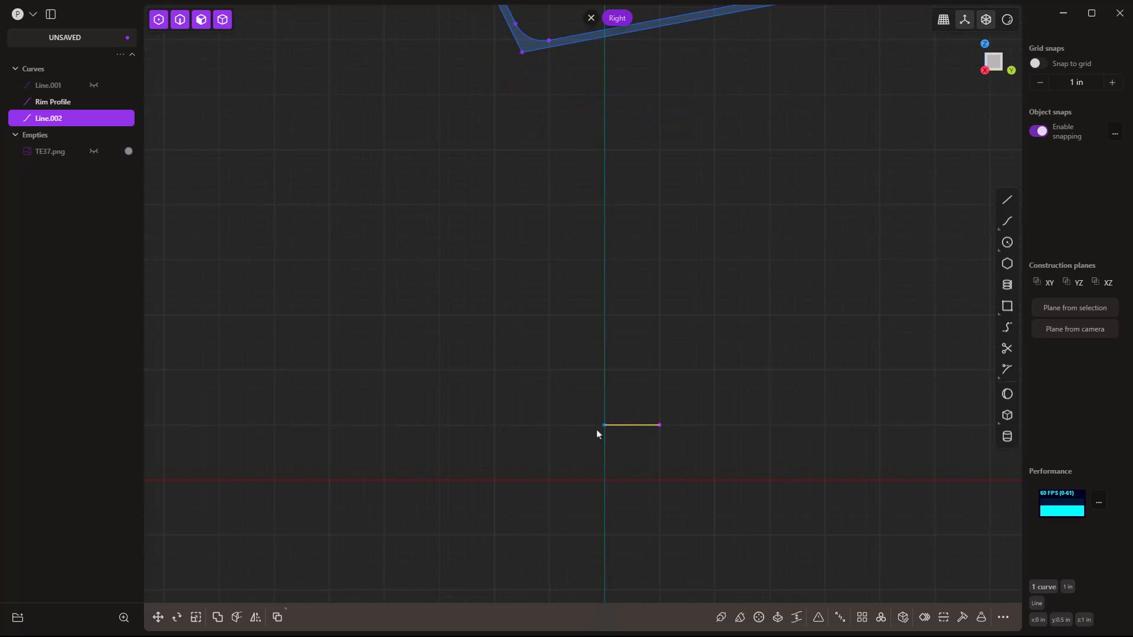
pyautogui.scroll(5, 614, 425)
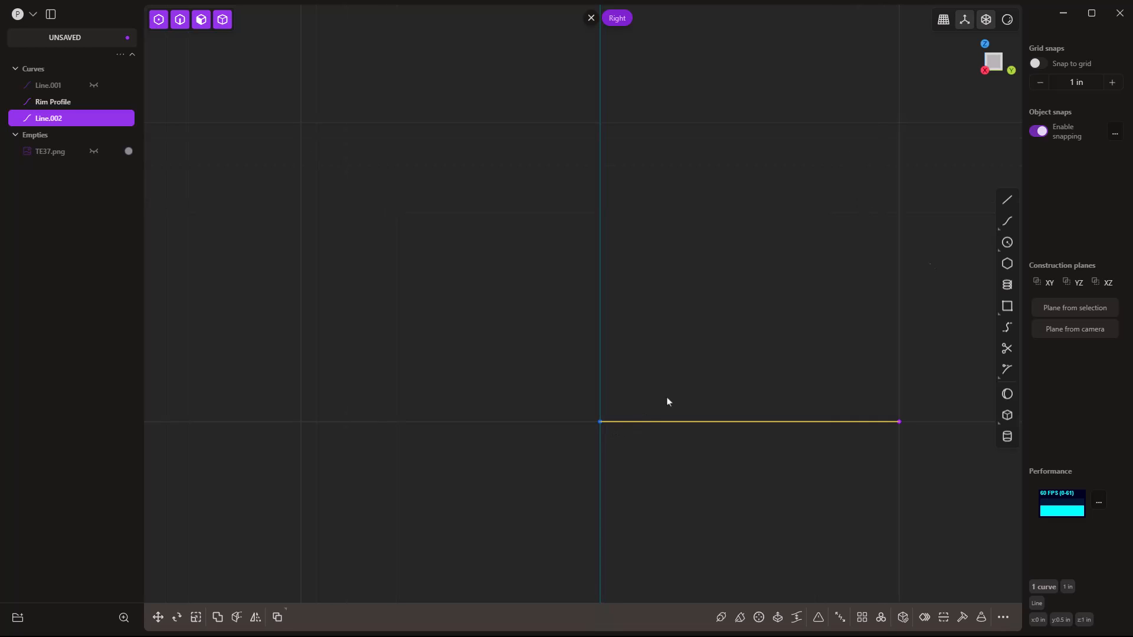
# Draw a stepped polyline from Line.002's endpoint: short segment, aligned horizontal segment, then a vertical rise.
pyautogui.click(1007, 200)
pyautogui.click(601, 424)
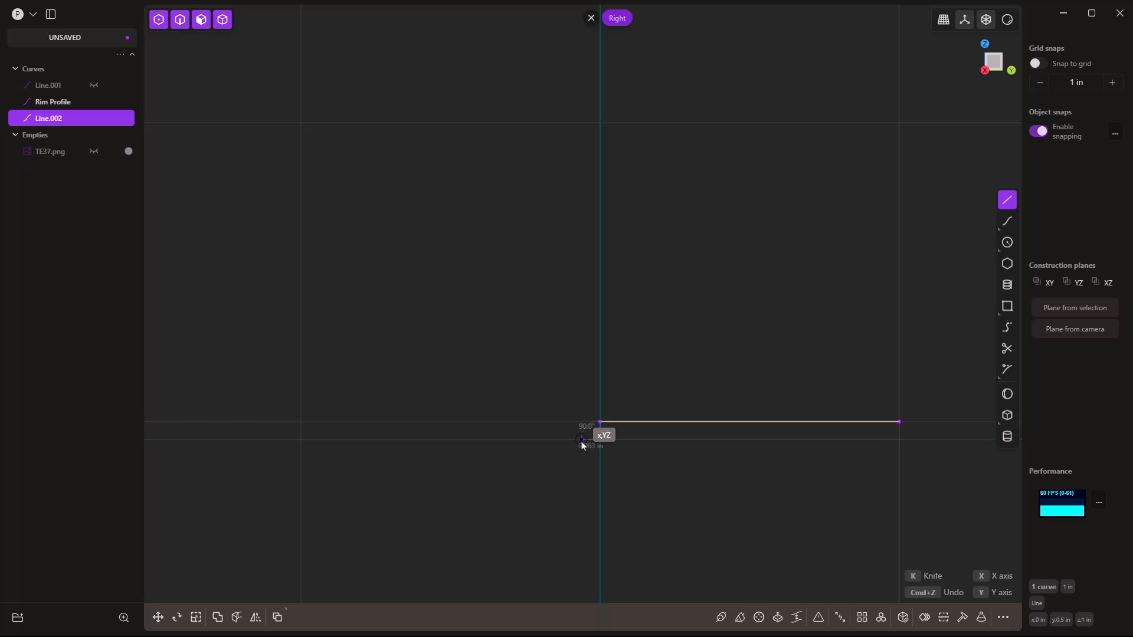
pyautogui.click(581, 439)
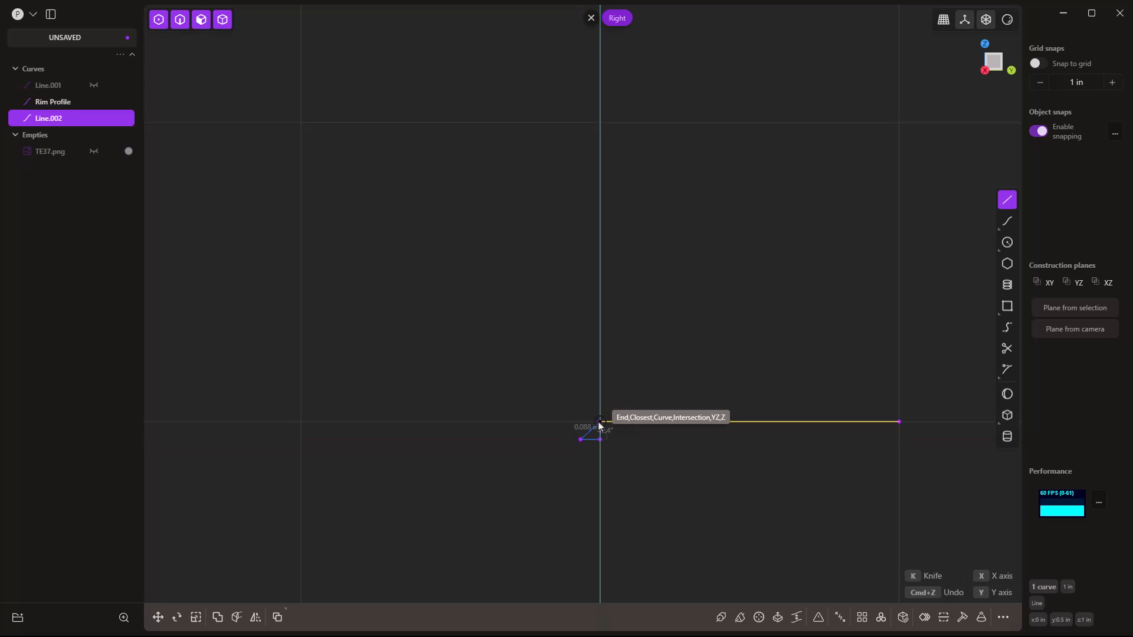
pyautogui.press('shift')
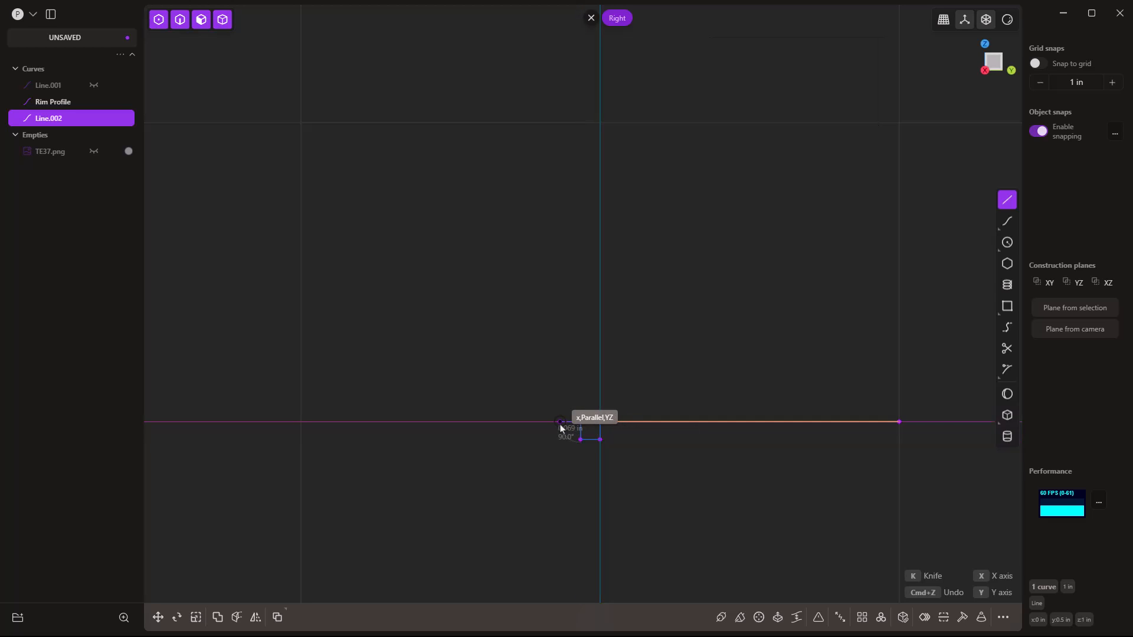
pyautogui.click(560, 424)
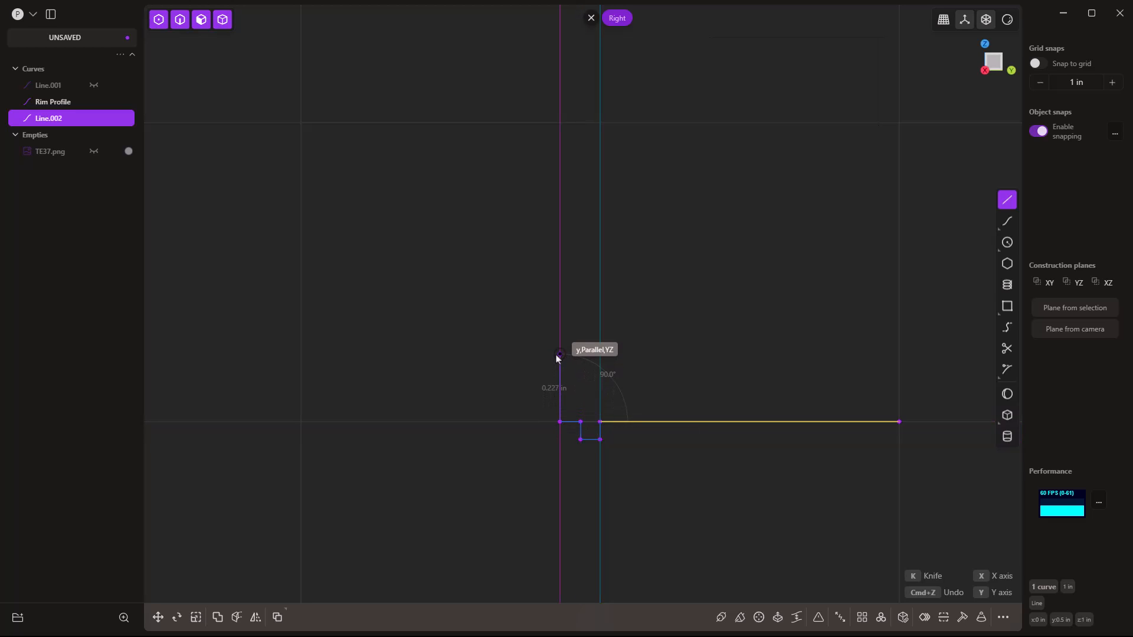
pyautogui.click(559, 344)
pyautogui.press('Escape')
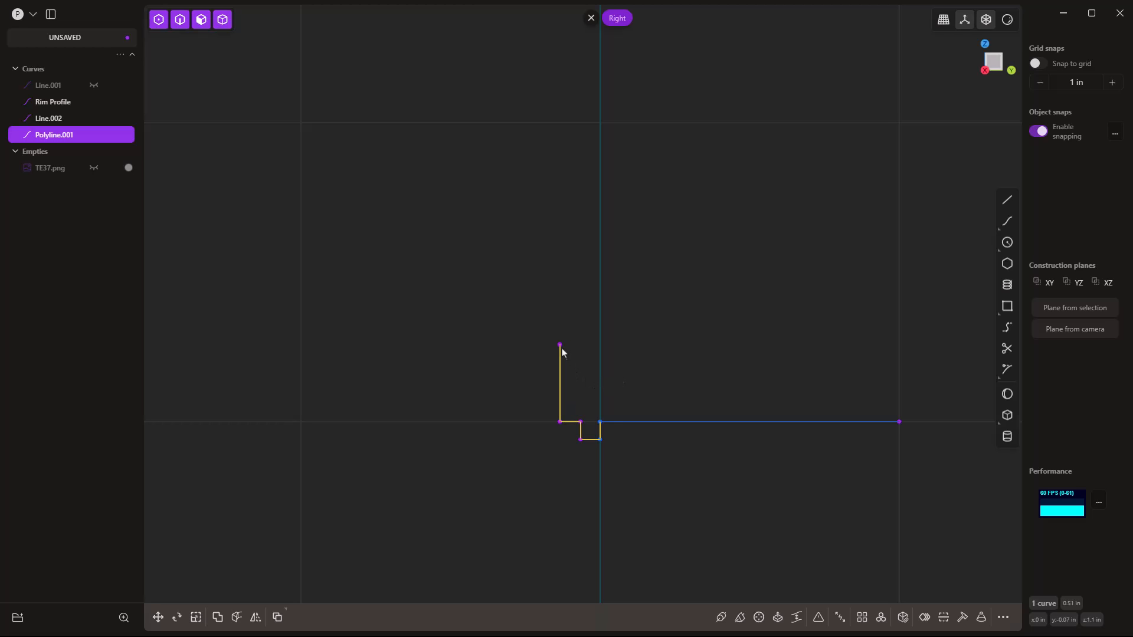
pyautogui.scroll(-8, 498, 205)
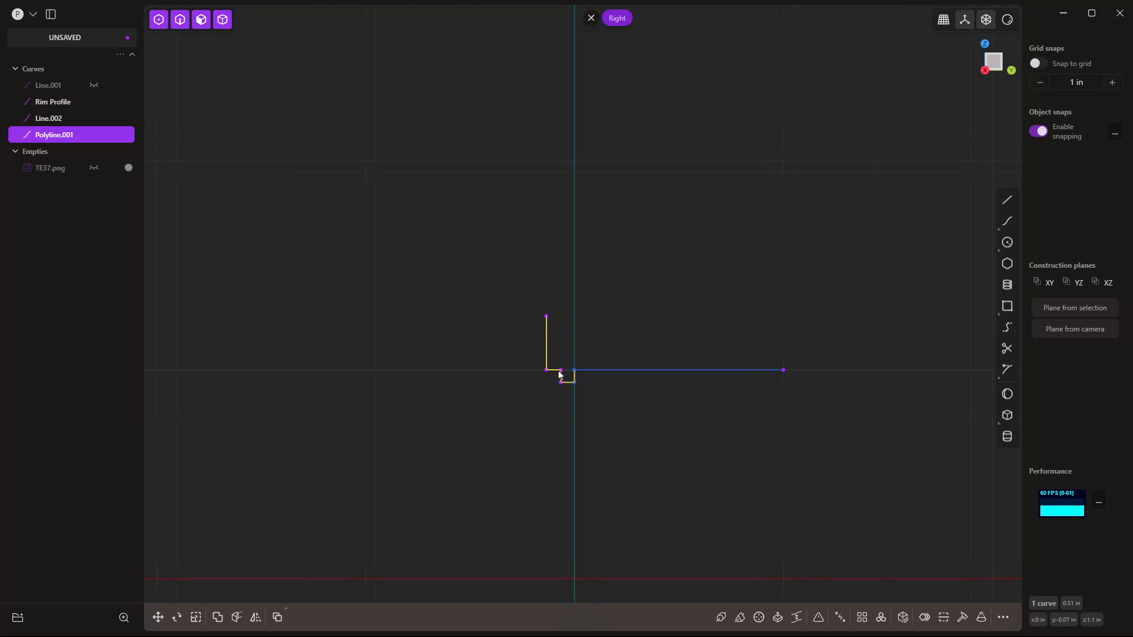
pyautogui.scroll(-3, 611, 441)
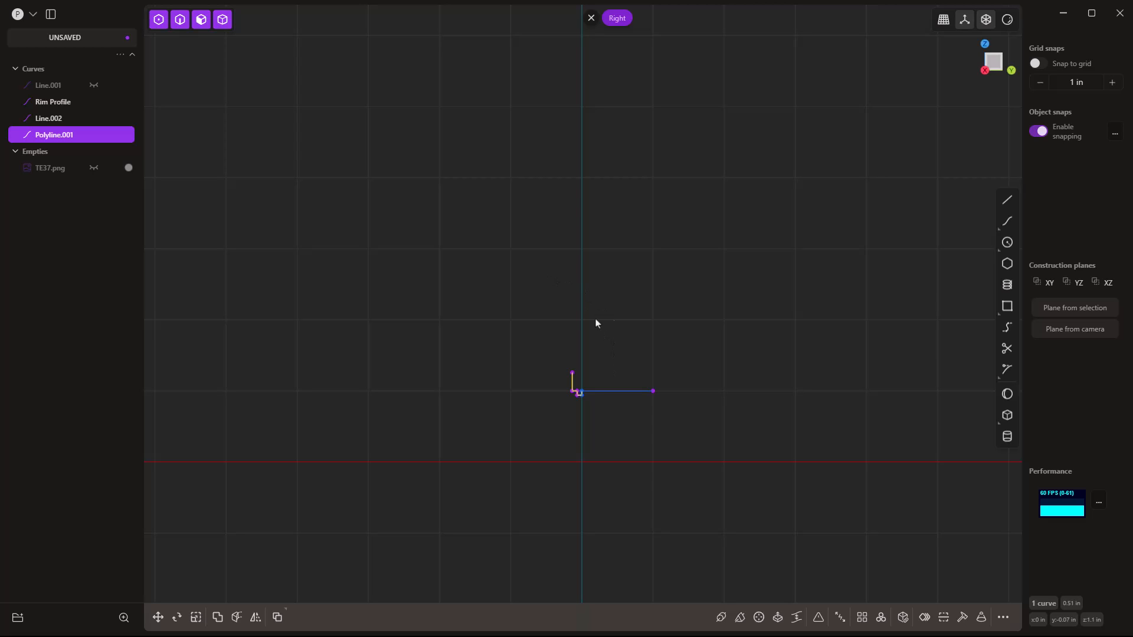
# Draw a 1 in straight line starting at the origin.
pyautogui.click(1007, 201)
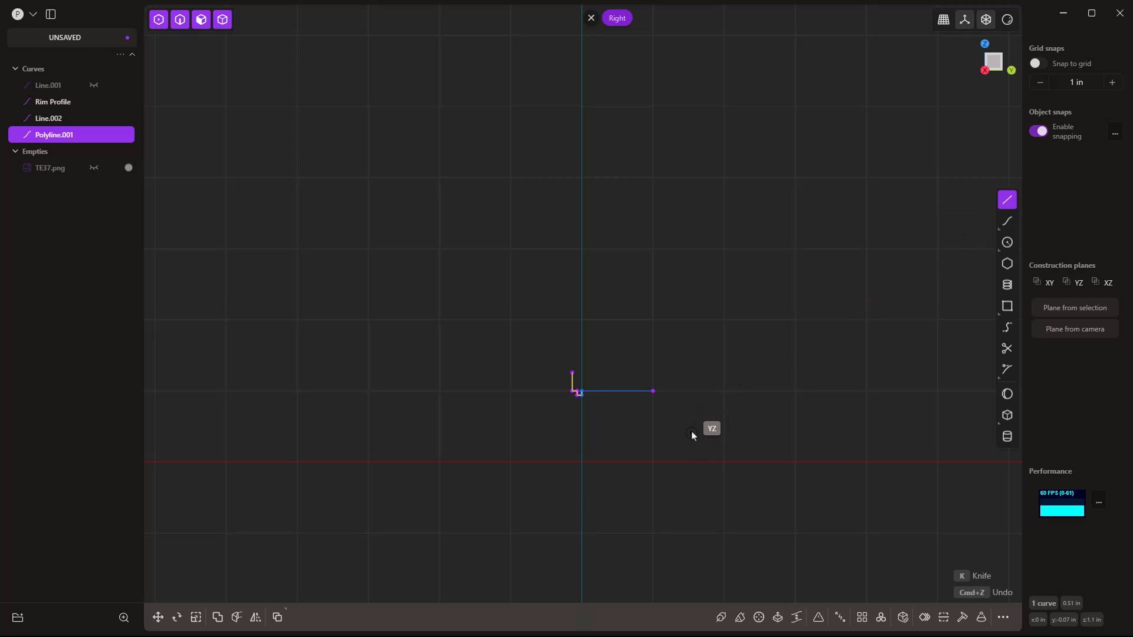
pyautogui.click(581, 465)
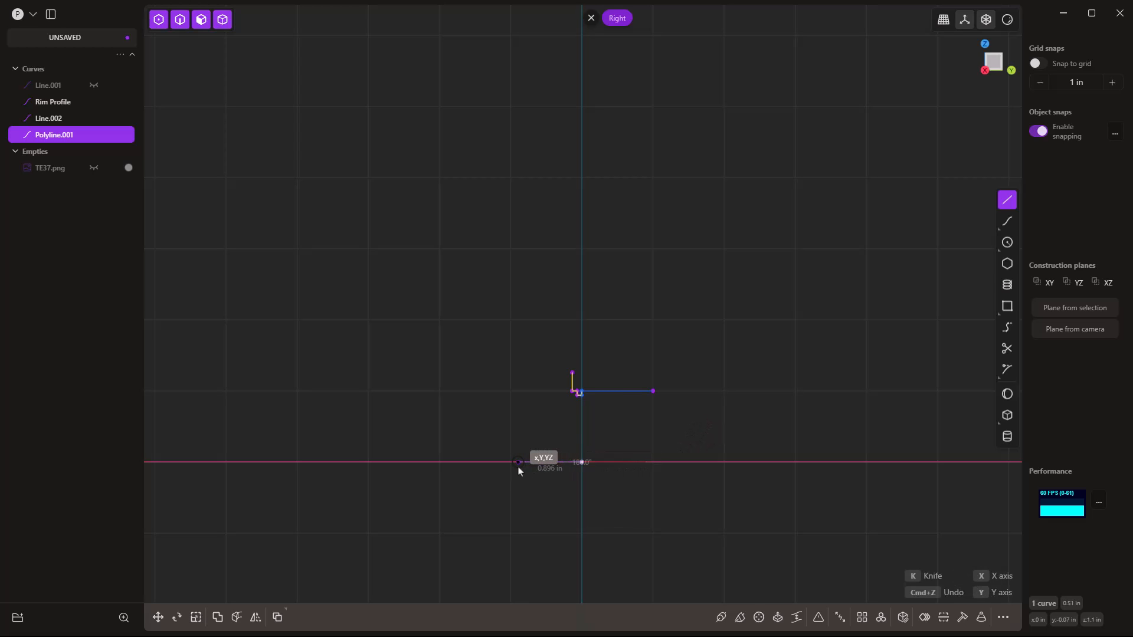
pyautogui.write('1')
pyautogui.press('Tab')
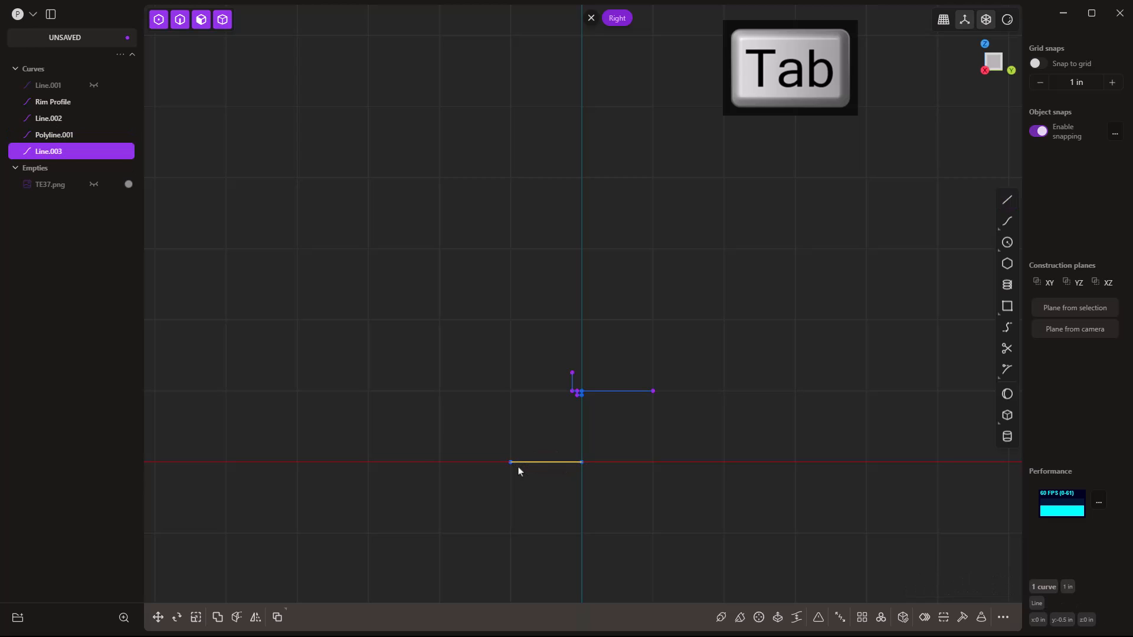
pyautogui.press('Return')
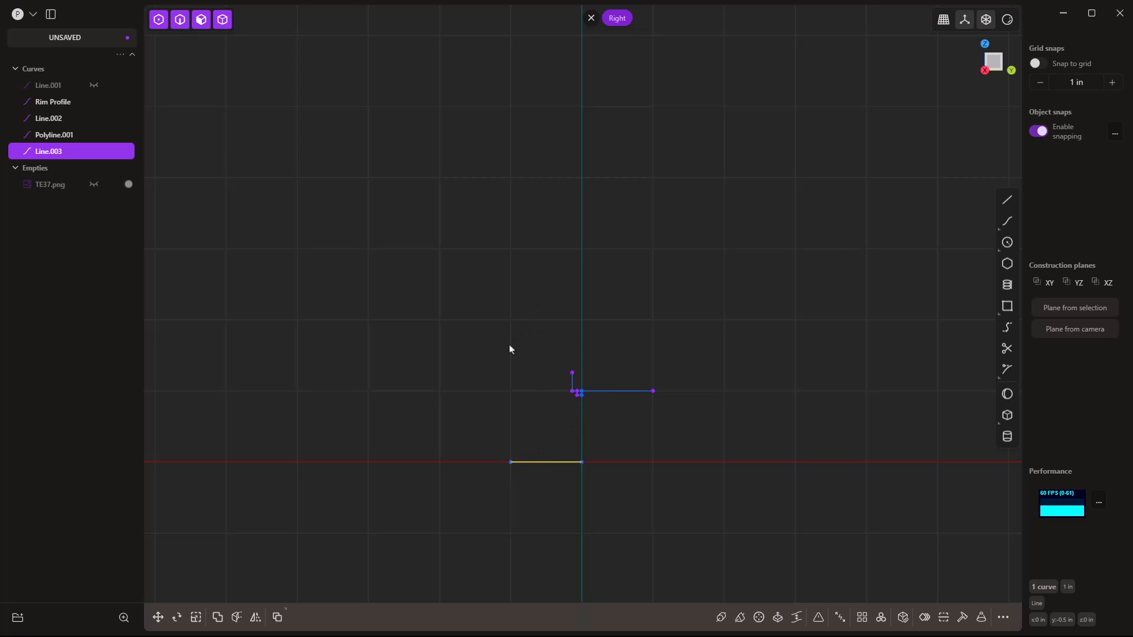
# Move the new line up along Z by 5.75/2 (2.875 in).
pyautogui.press('g')
pyautogui.press('z')
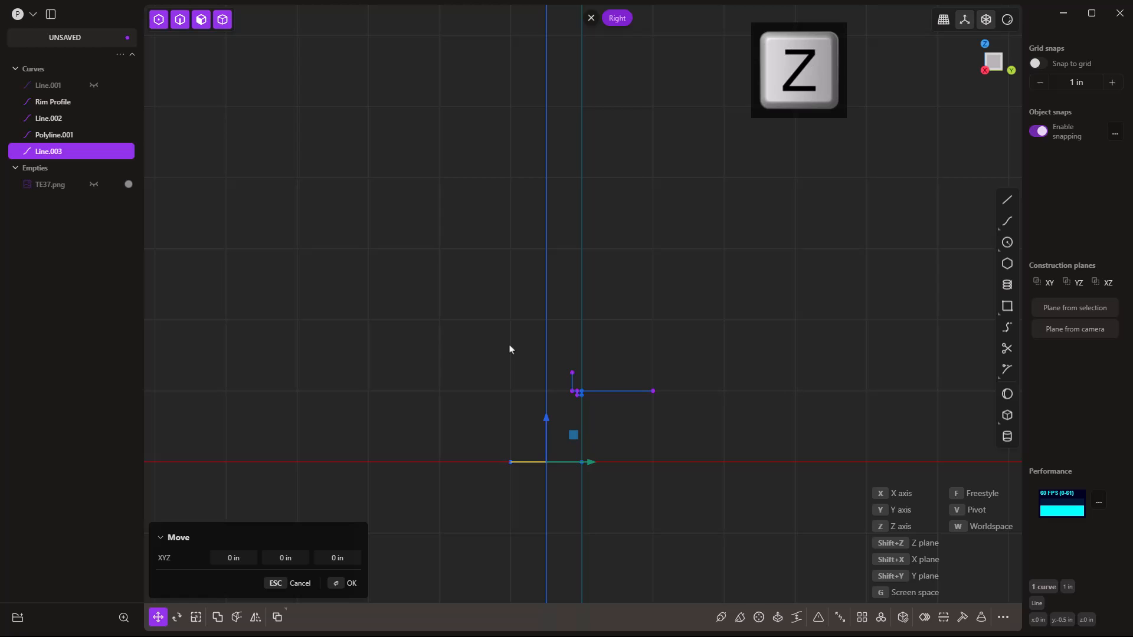
pyautogui.write('5.7')
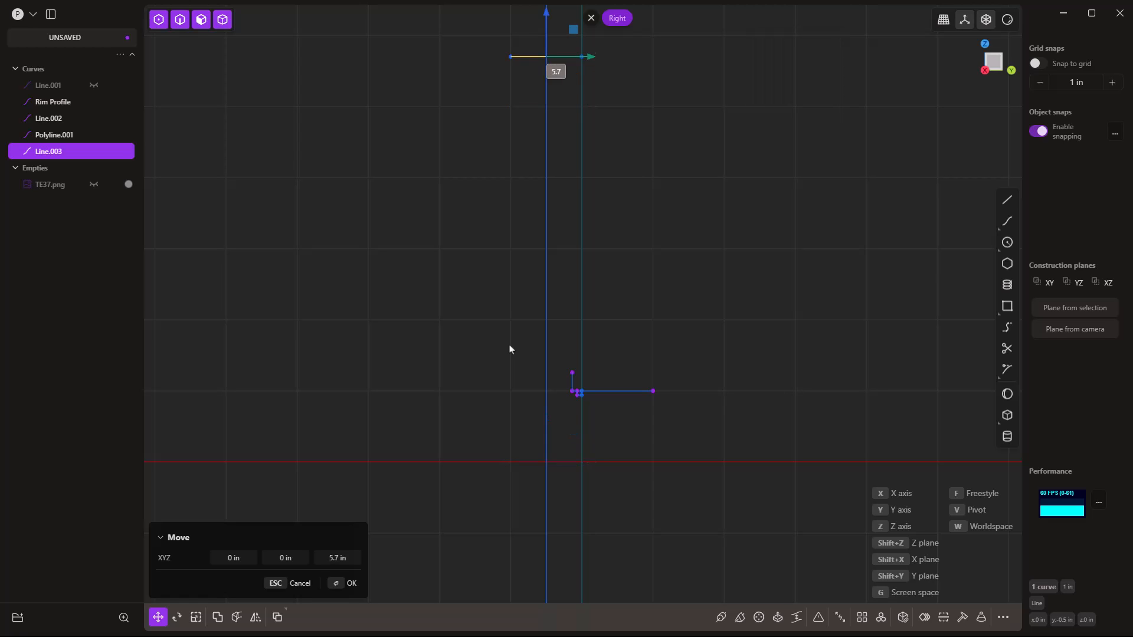
pyautogui.write('5/2')
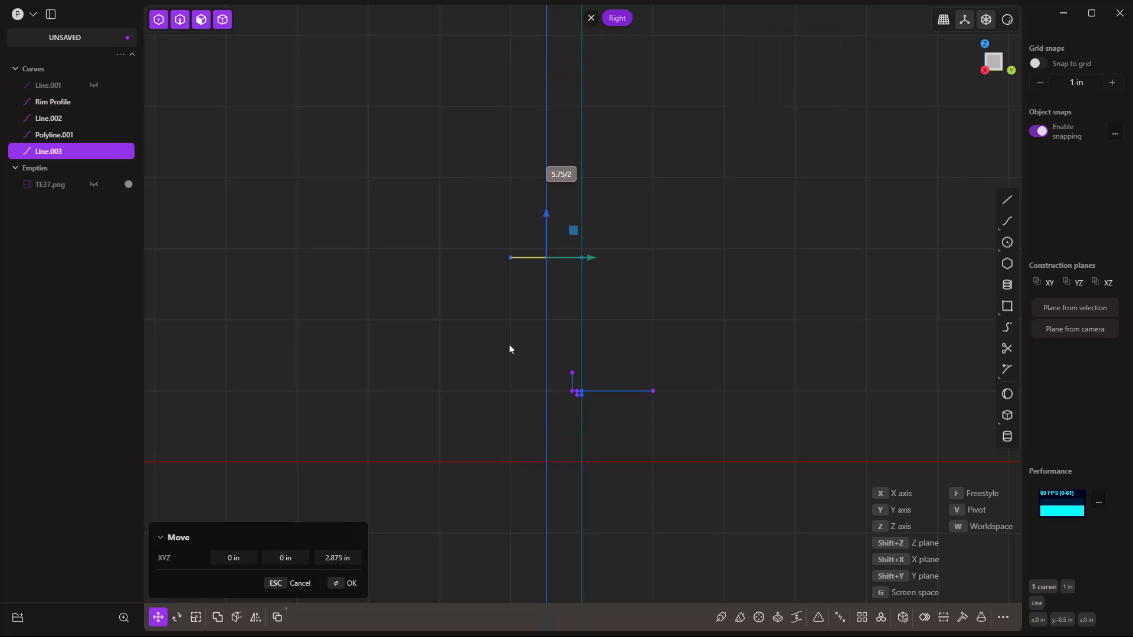
pyautogui.press('Return')
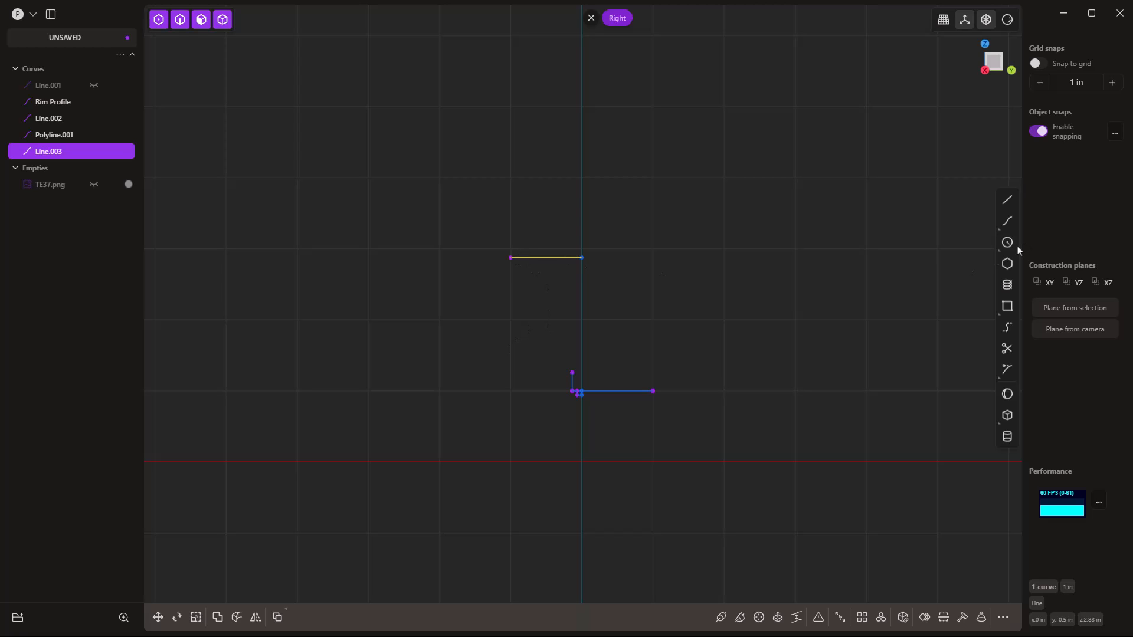
# Draw an arc from the polyline's top to Line.003's left end, then delete Line.003.
pyautogui.moveTo(1009, 245)
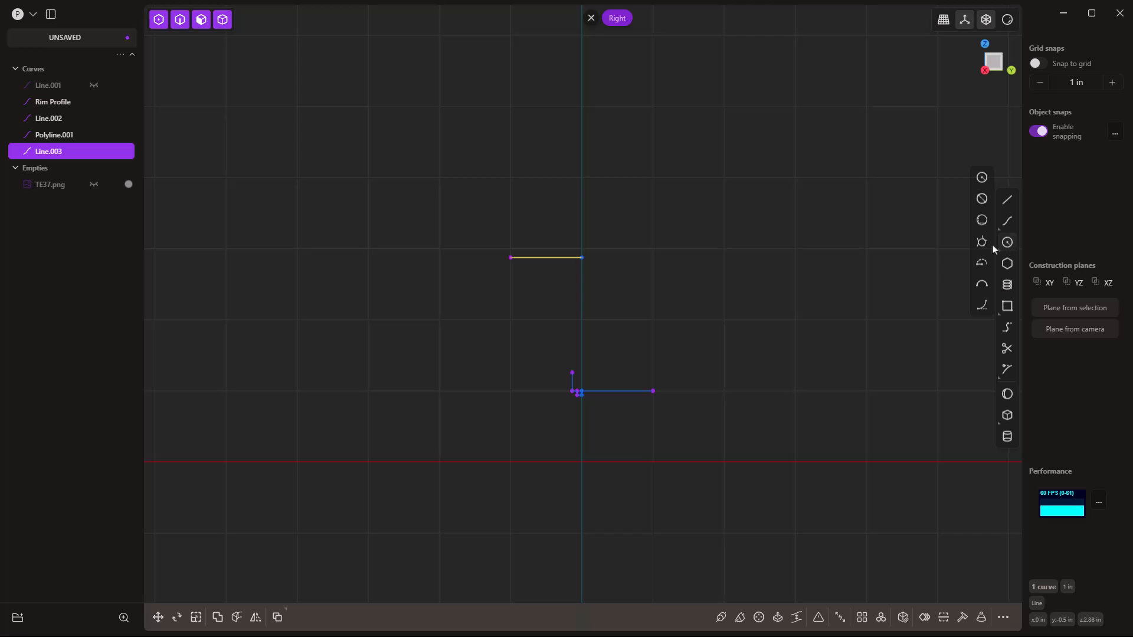
pyautogui.click(983, 306)
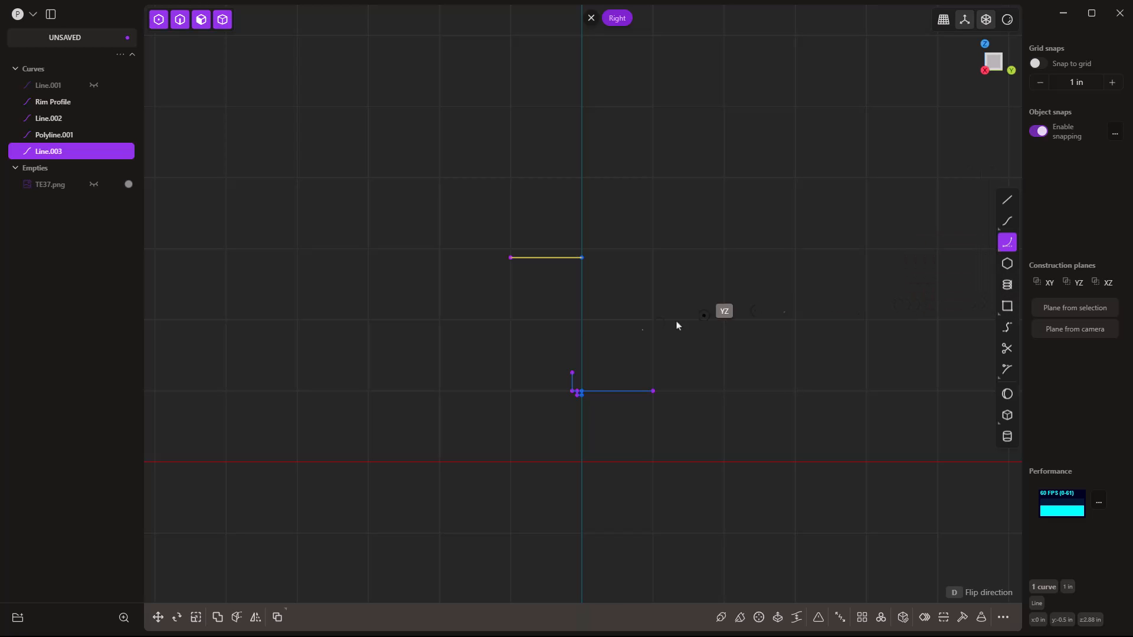
pyautogui.click(571, 372)
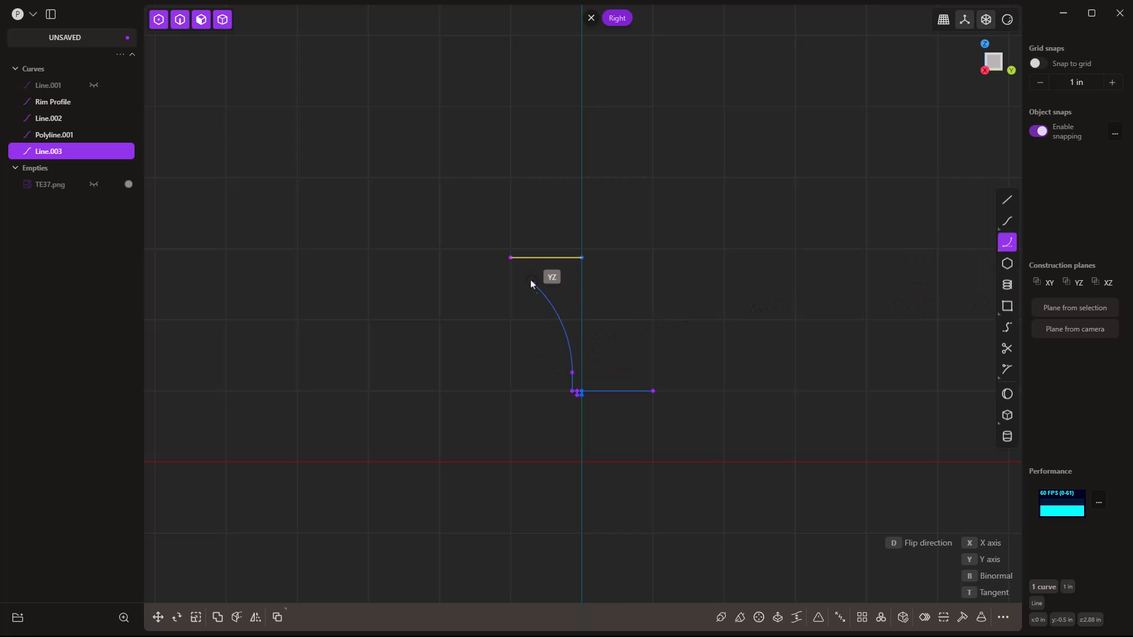
pyautogui.click(511, 258)
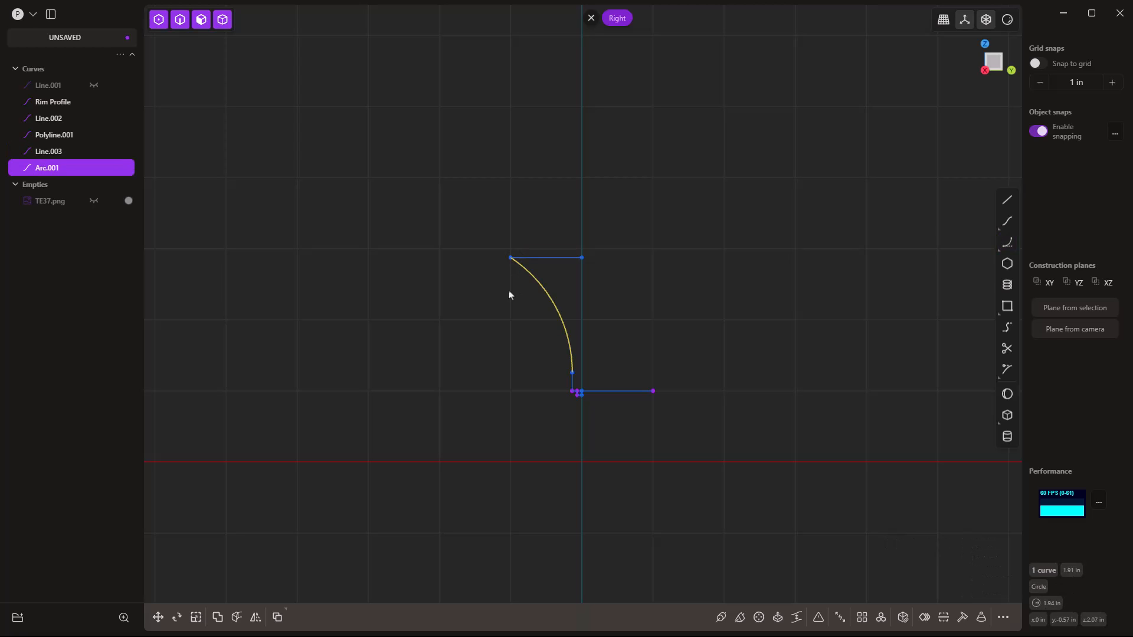
pyautogui.click(549, 258)
pyautogui.press('Delete')
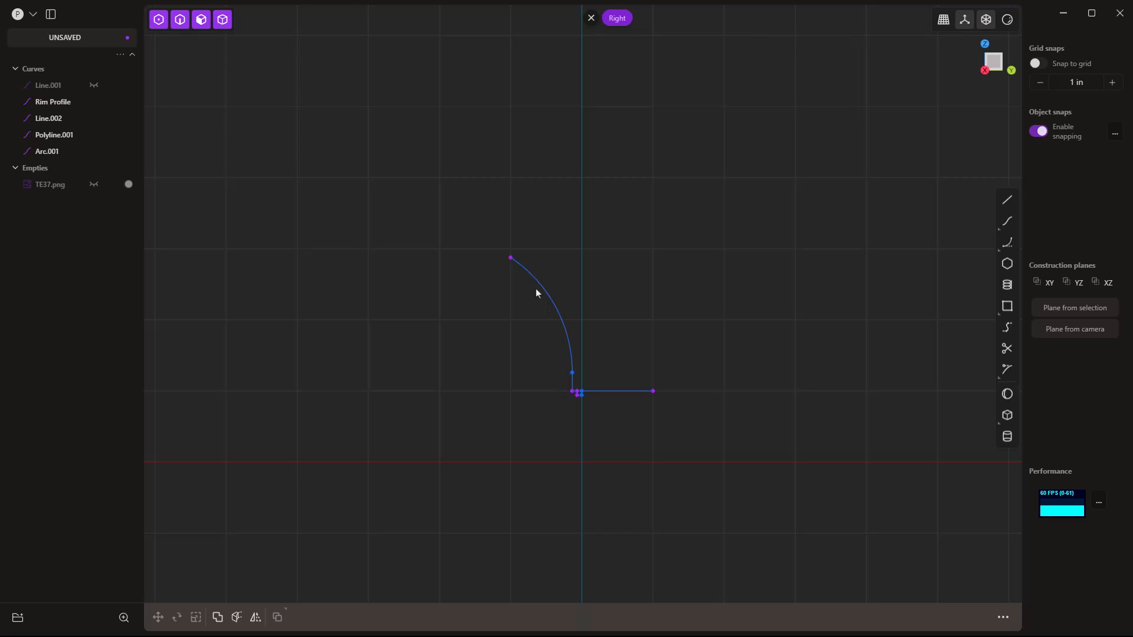
# Box-select the arc, polyline and short line and join them with J.
pyautogui.scroll(-2, 521, 312)
pyautogui.scroll(-1, 553, 400)
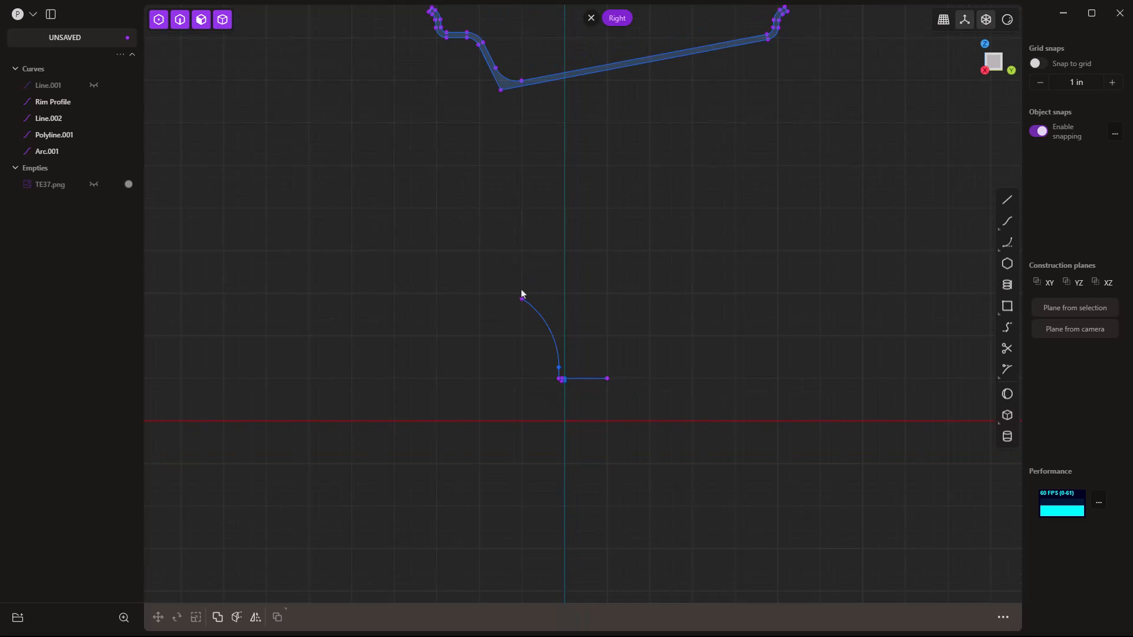
pyautogui.moveTo(483, 258); pyautogui.dragTo(692, 406)
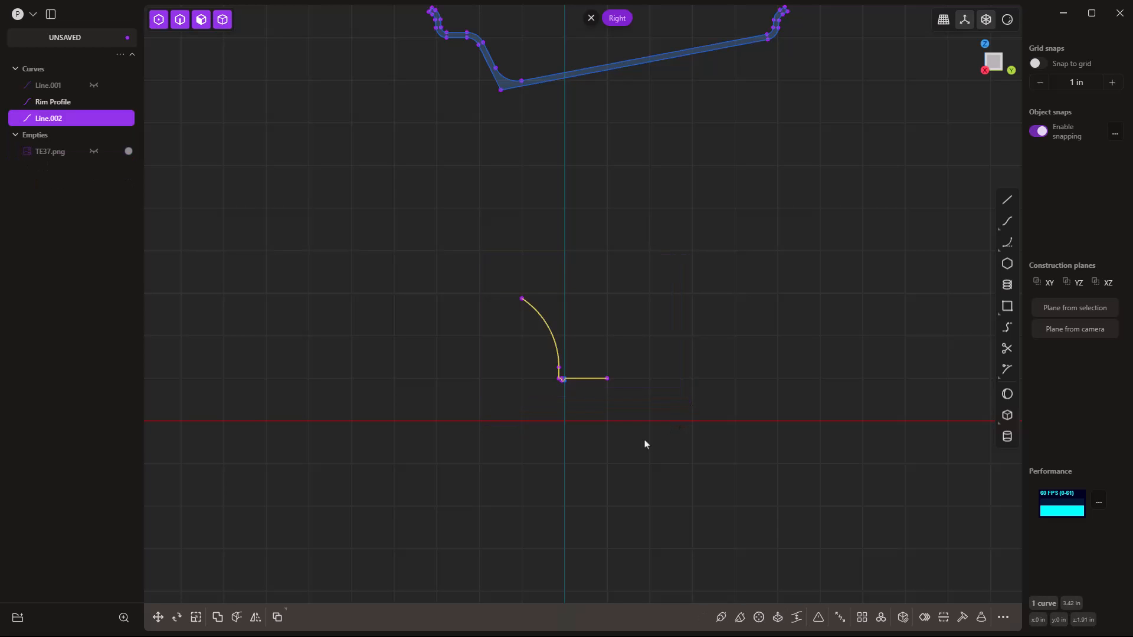
pyautogui.press('j')
pyautogui.keyDown('shift'); pyautogui.moveTo(625, 189); pyautogui.dragTo(623, 320, button='middle'); pyautogui.keyUp('shift')
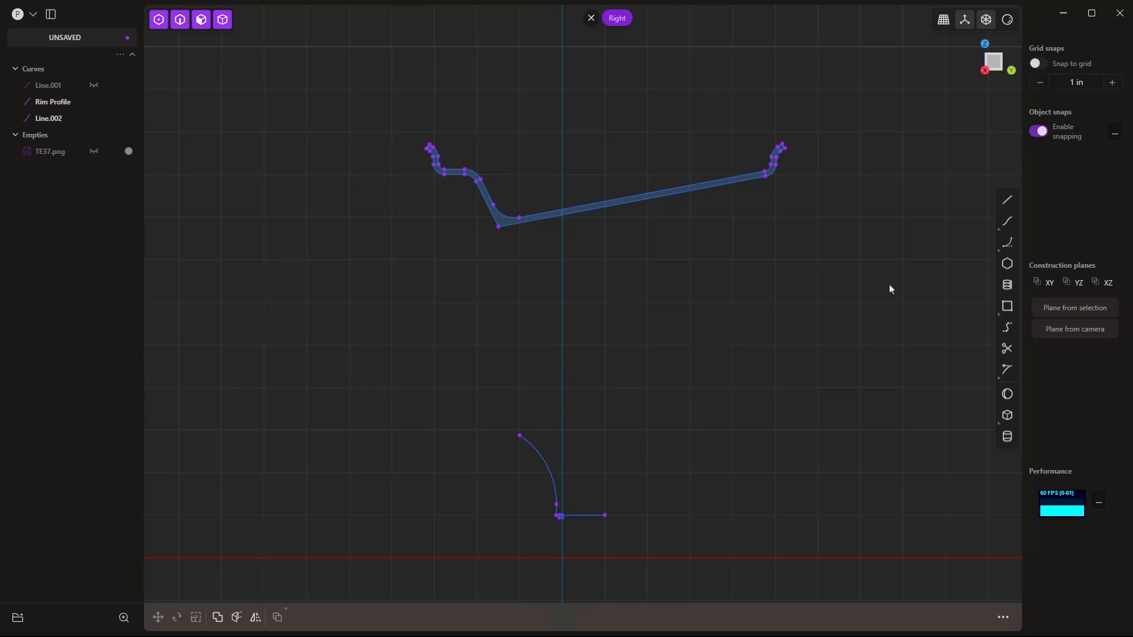
# Draw a straight line from the lower arc's endpoint up and to the left.
pyautogui.click(1006, 200)
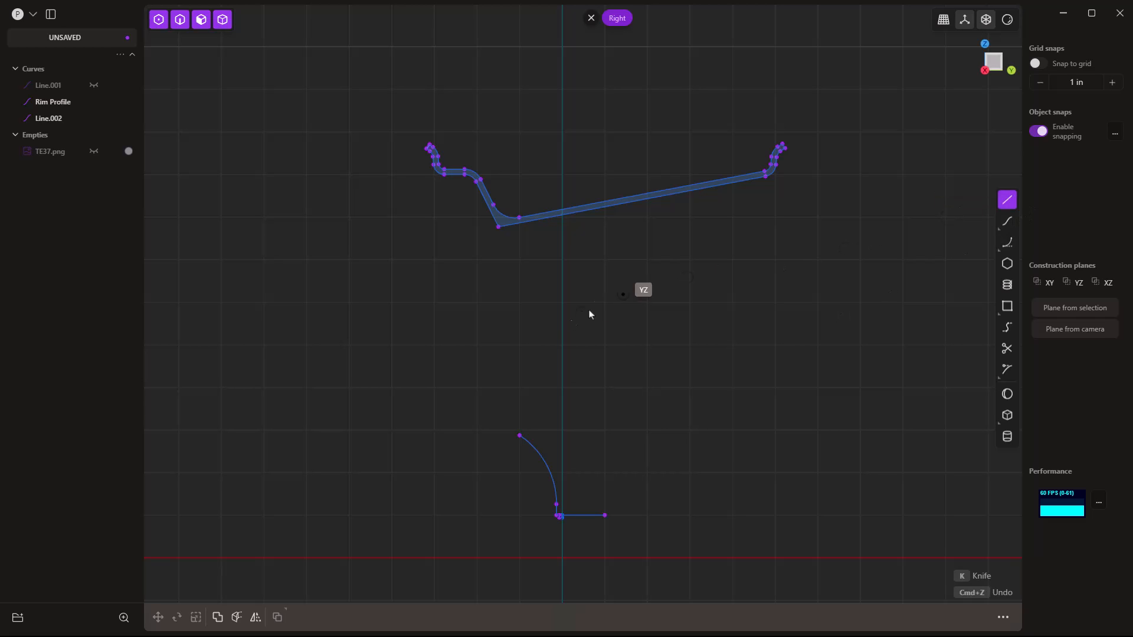
pyautogui.click(519, 435)
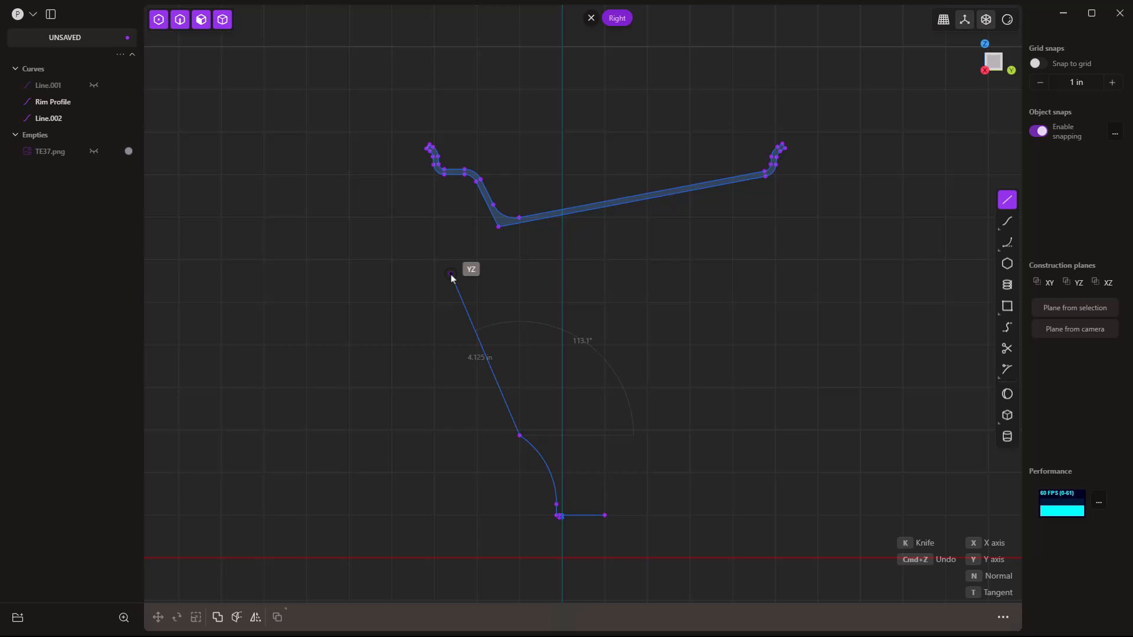
pyautogui.click(451, 274)
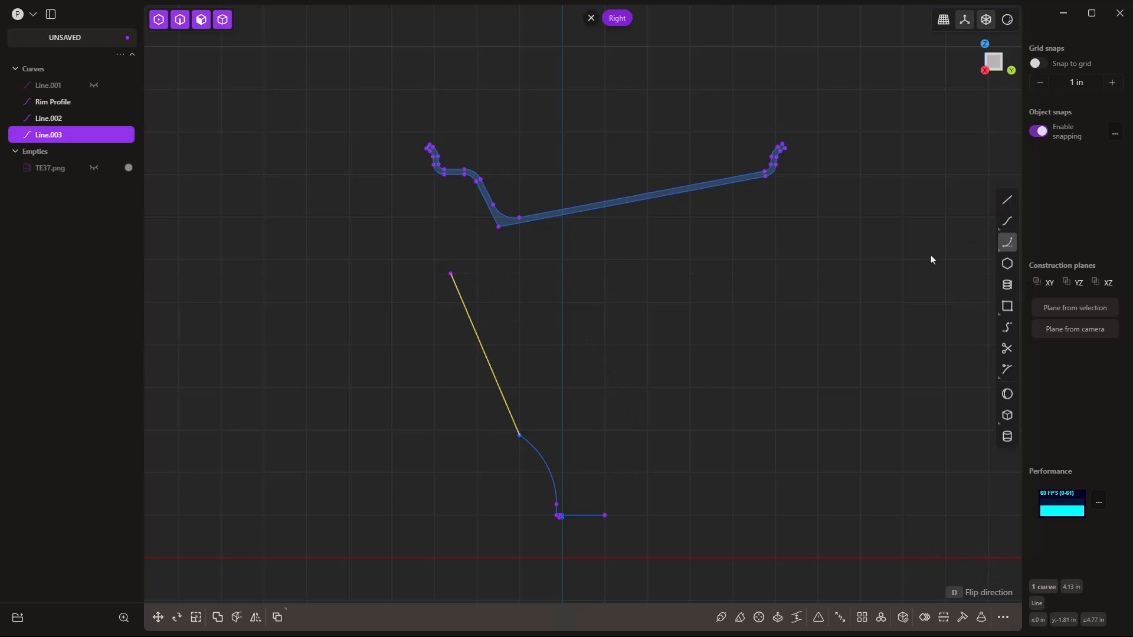
# Draw a tangent arc from the line's top end to the Rim Profile.
pyautogui.click(450, 273)
pyautogui.scroll(2, 473, 194)
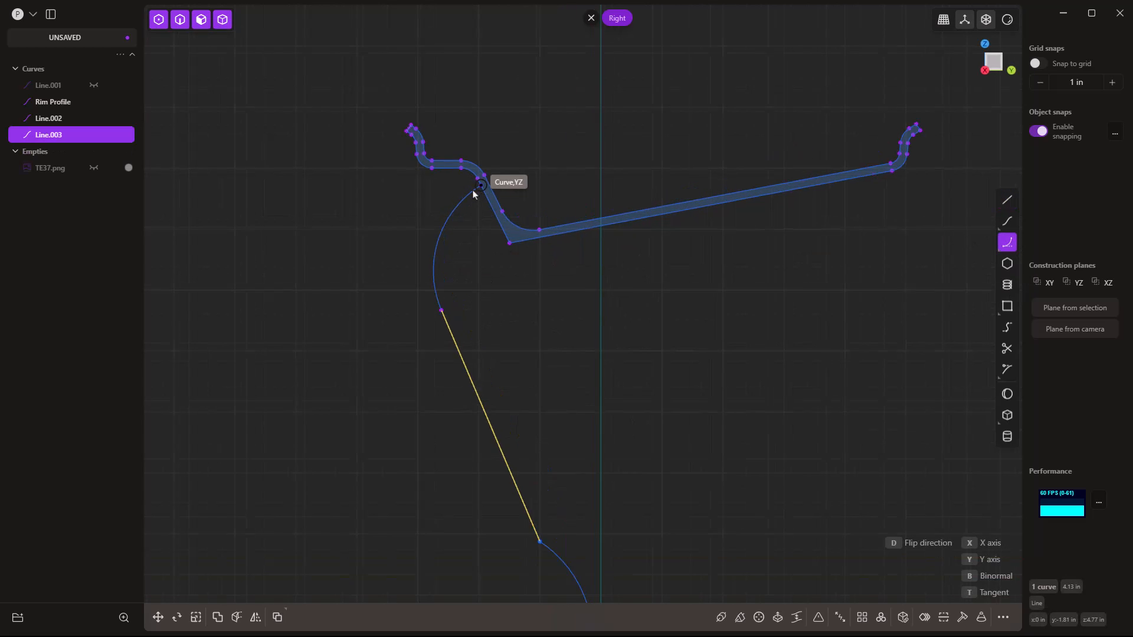
pyautogui.scroll(3, 473, 194)
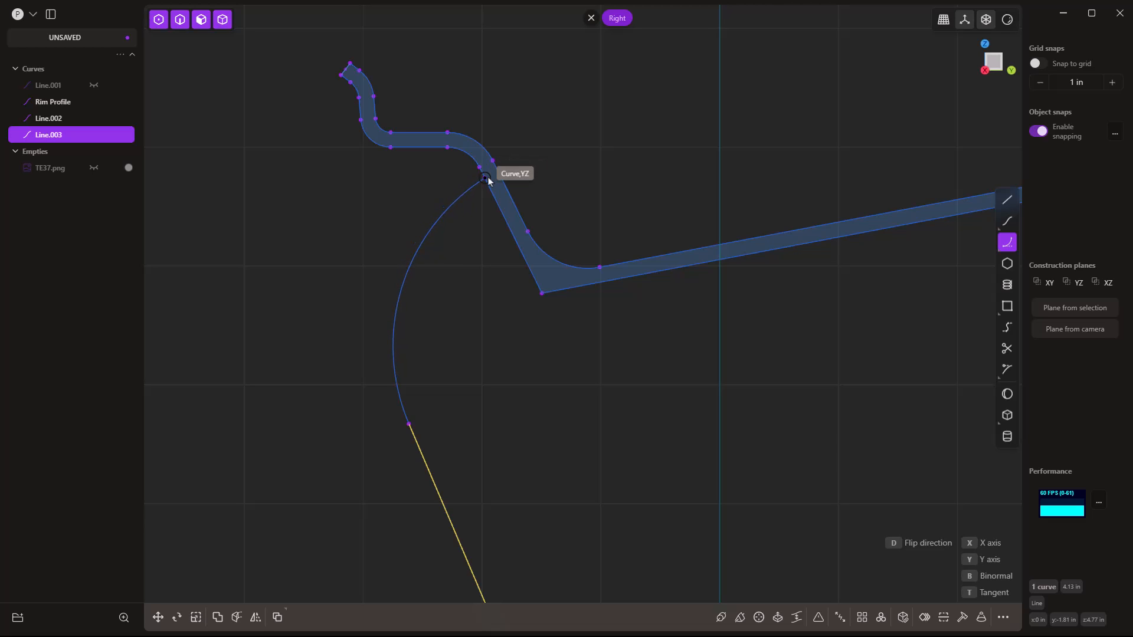
pyautogui.click(486, 178)
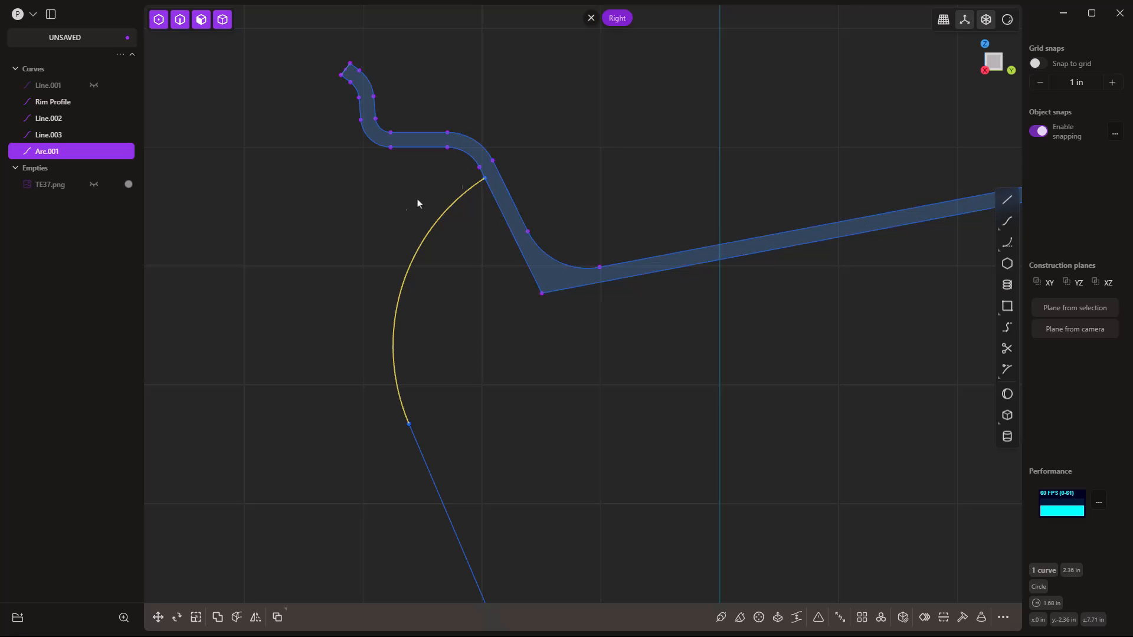
pyautogui.scroll(-6, 401, 210)
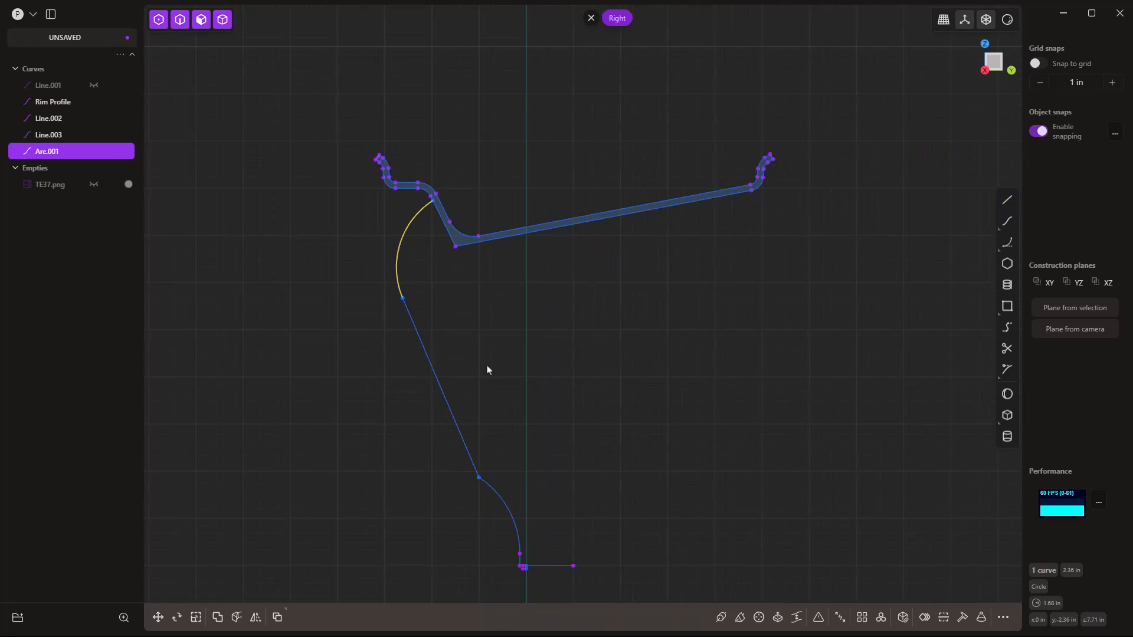
pyautogui.press('Escape')
# Draw a polyline with a 2.75 in vertical side, 1 in left step and slanted up-left edge.
pyautogui.keyDown('shift'); pyautogui.moveTo(490, 372); pyautogui.dragTo(451, 361, button='middle'); pyautogui.keyUp('shift')
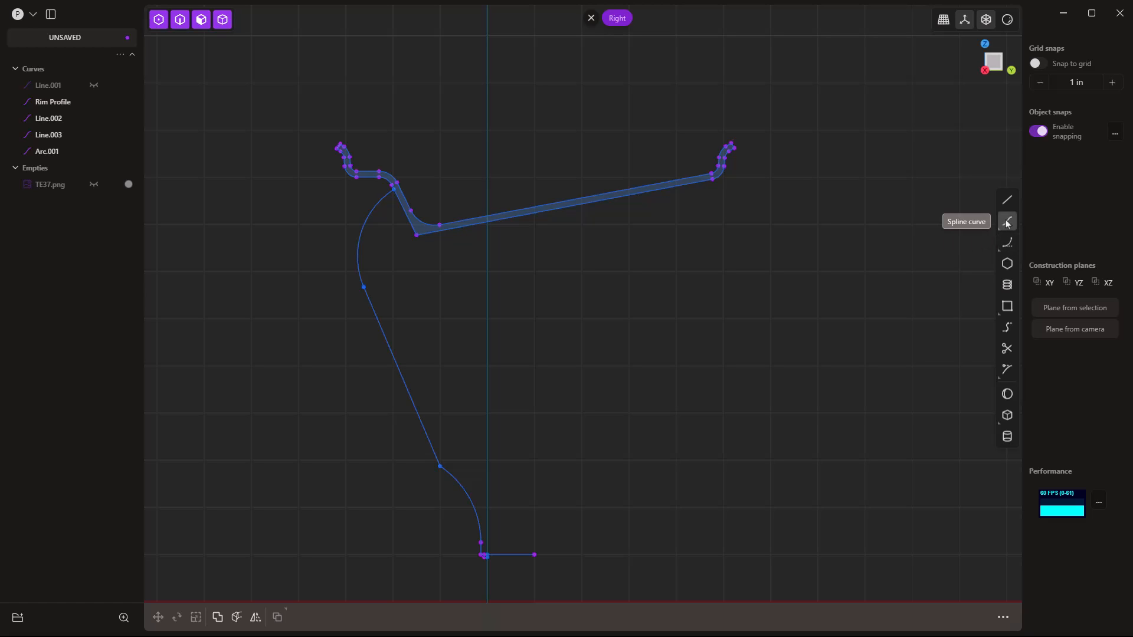
pyautogui.click(1007, 199)
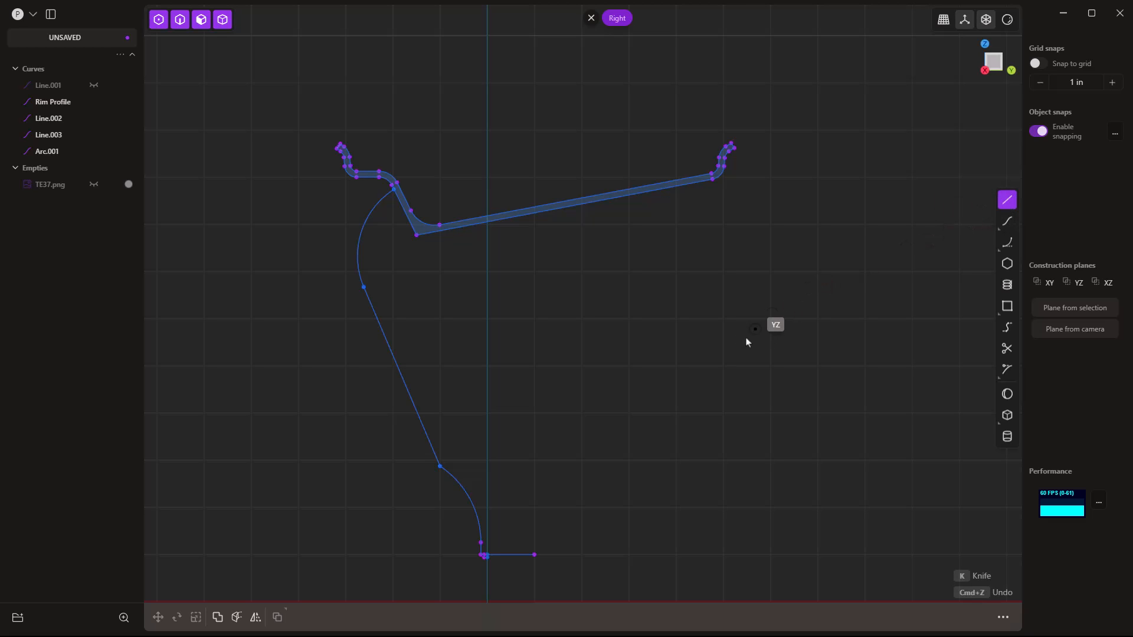
pyautogui.click(535, 555)
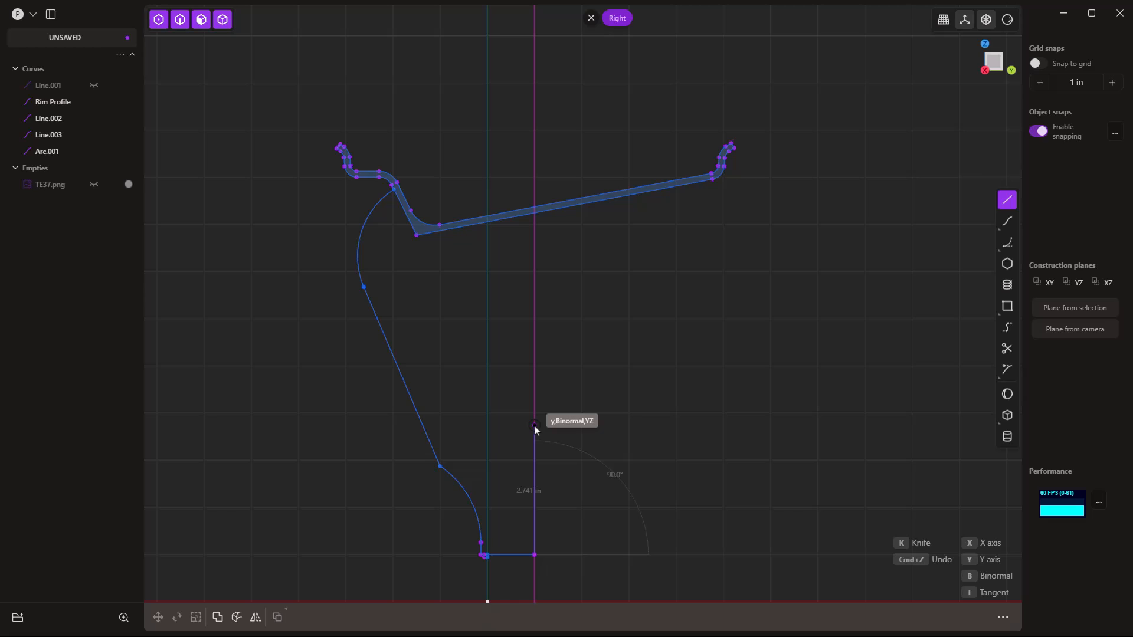
pyautogui.press('Tab')
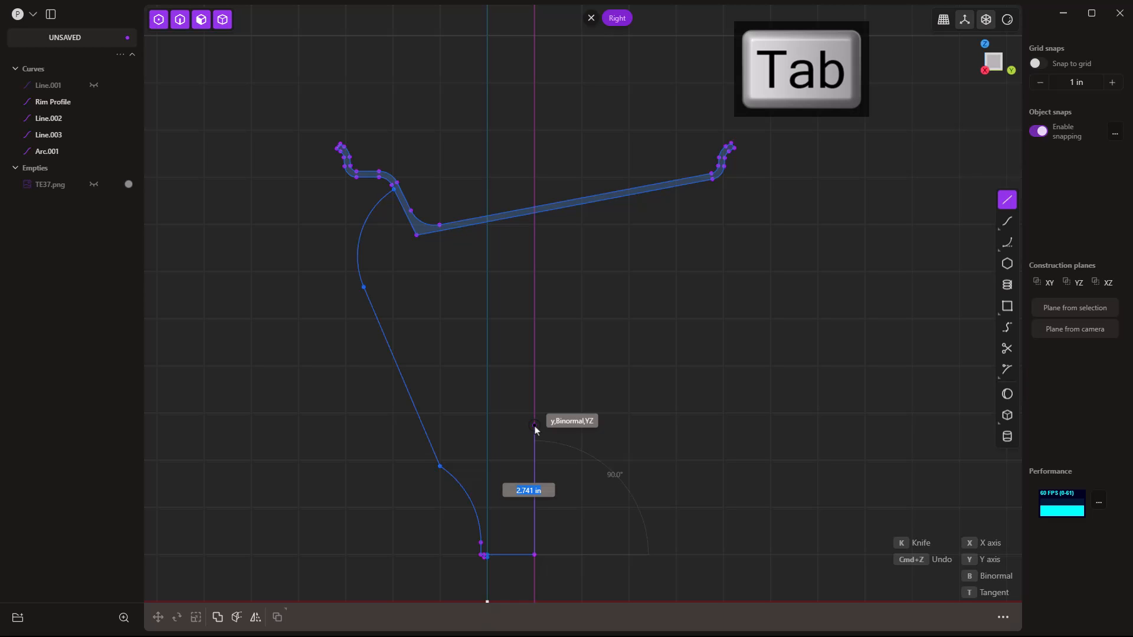
pyautogui.write('2.75')
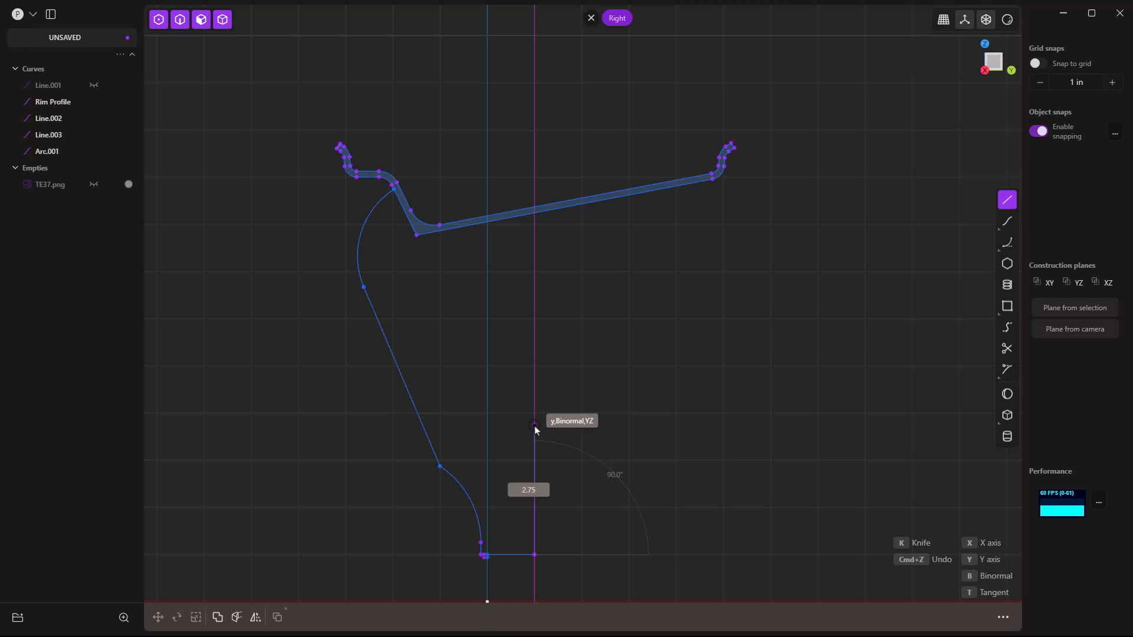
pyautogui.hotkey('shift', 'Return')
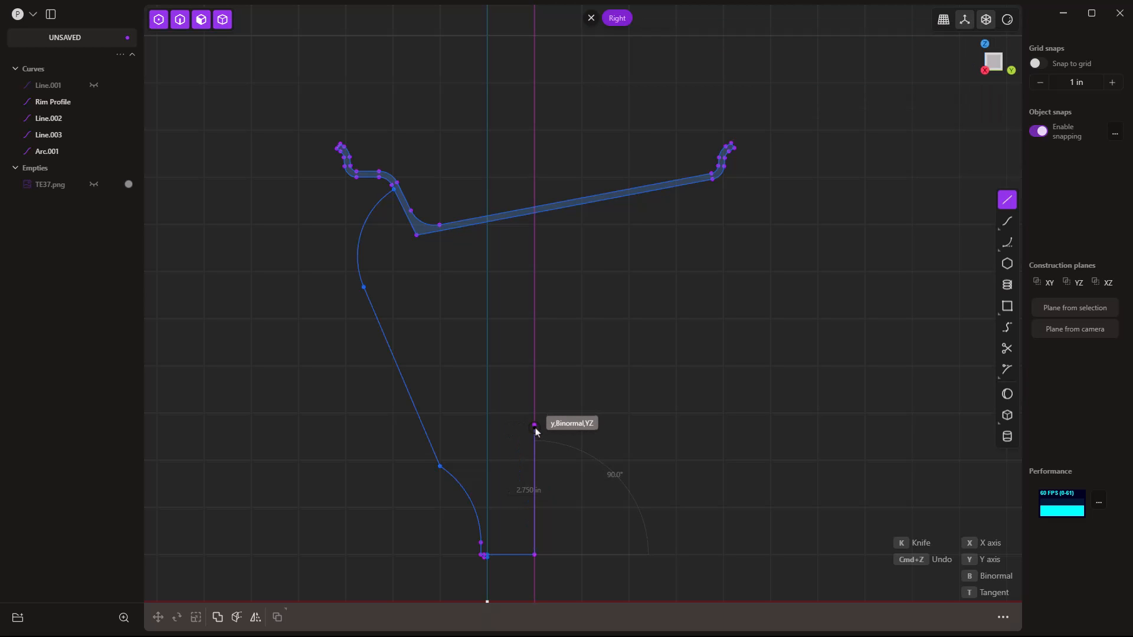
pyautogui.click(536, 429)
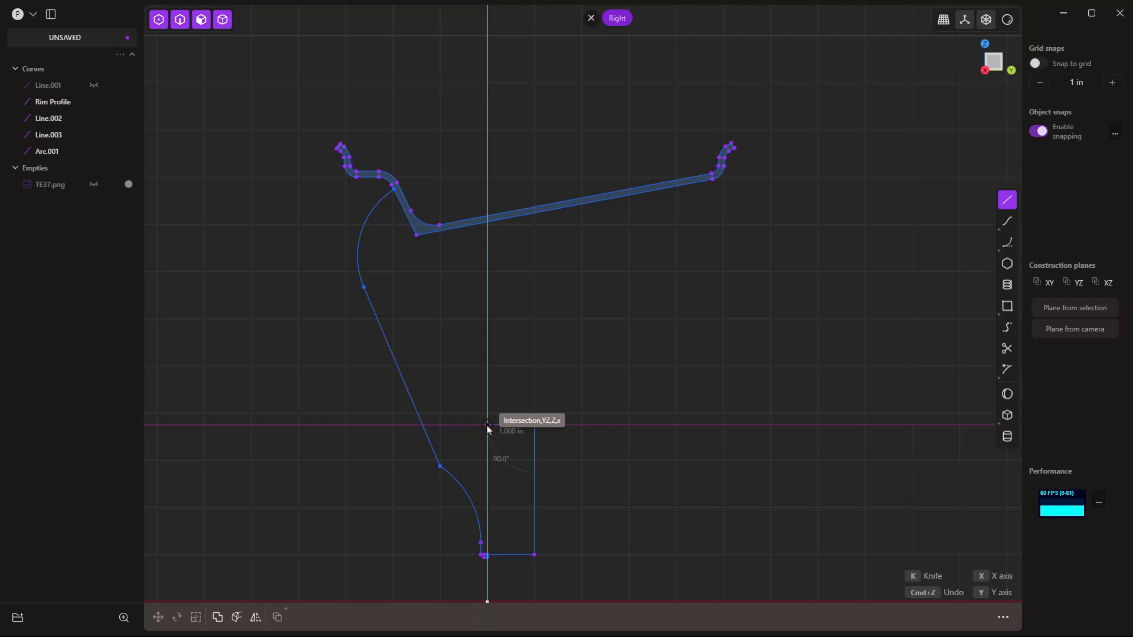
pyautogui.click(487, 425)
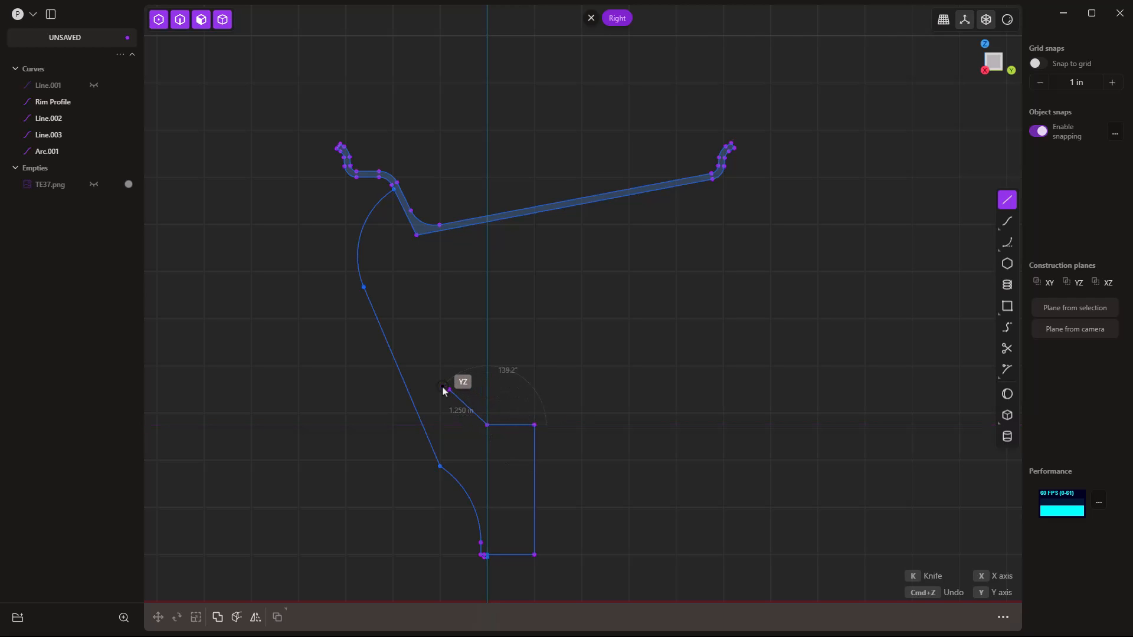
pyautogui.doubleClick(395, 285)
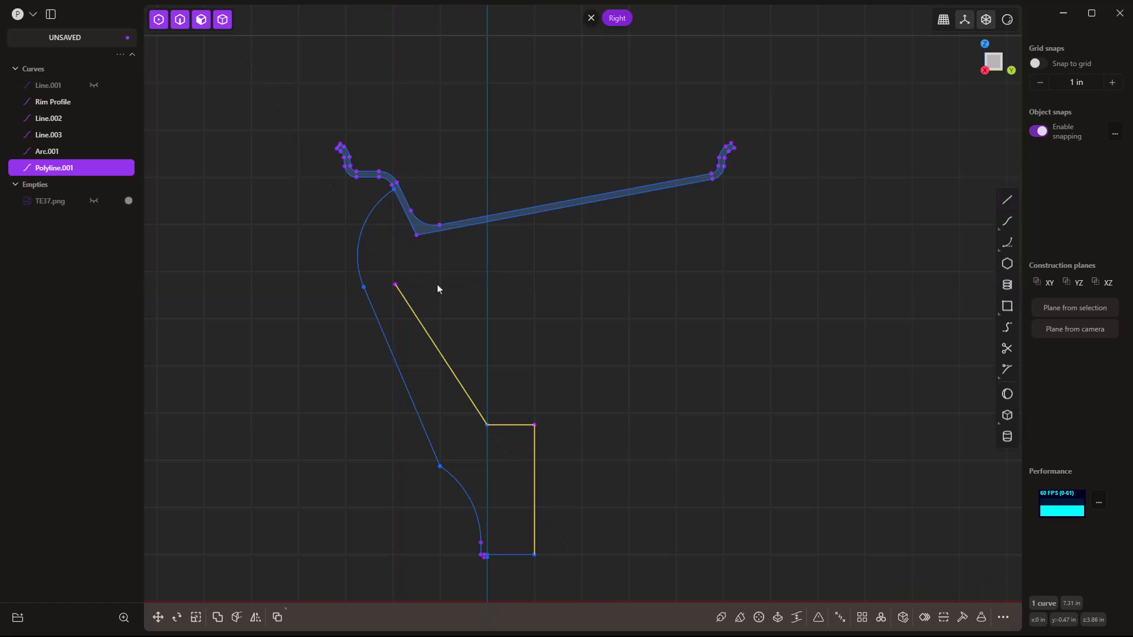
# Draw an arc from the polyline's upper end to the rim corner, closing the disc region.
pyautogui.click(1007, 242)
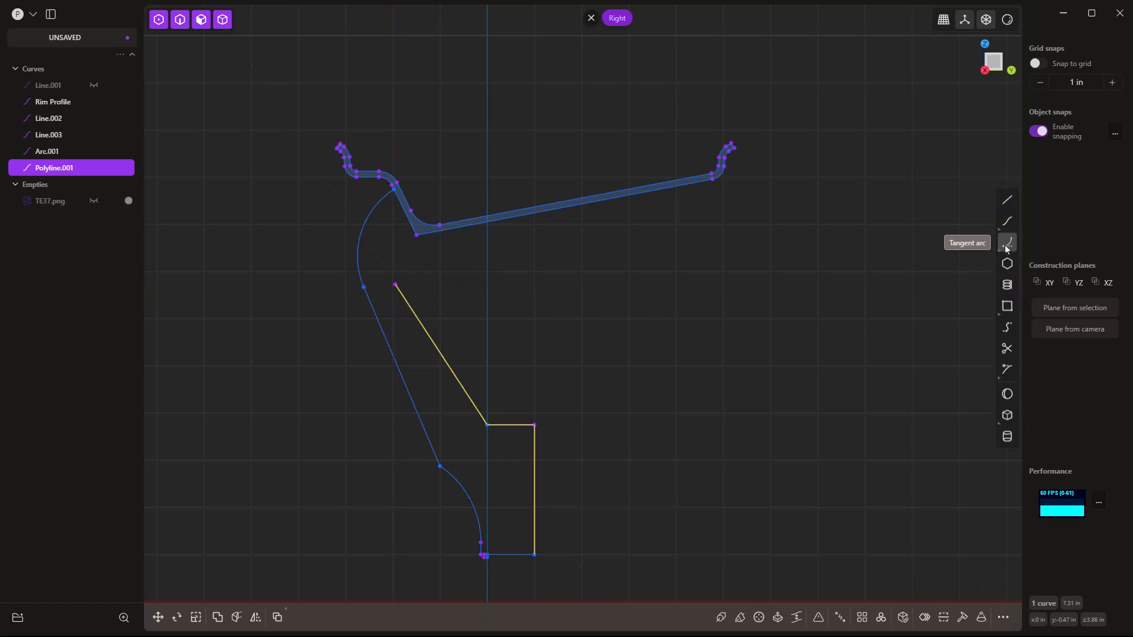
pyautogui.click(395, 285)
pyautogui.click(418, 236)
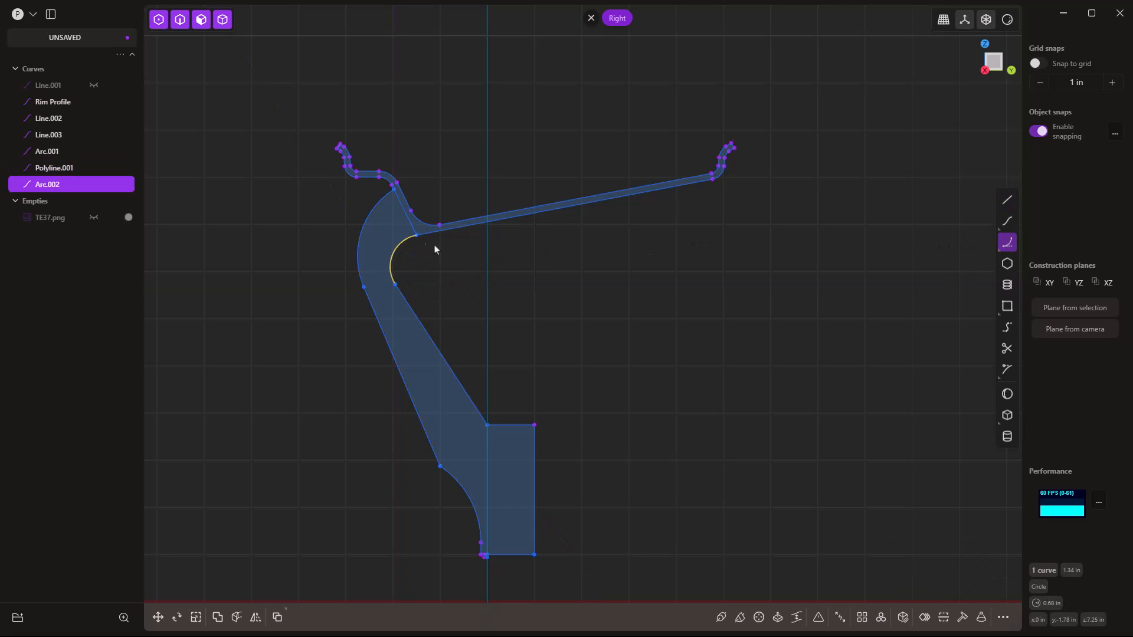
# Test-select the filled disc region with Extrude, then cancel.
pyautogui.press('Escape')
pyautogui.scroll(6, 420, 239)
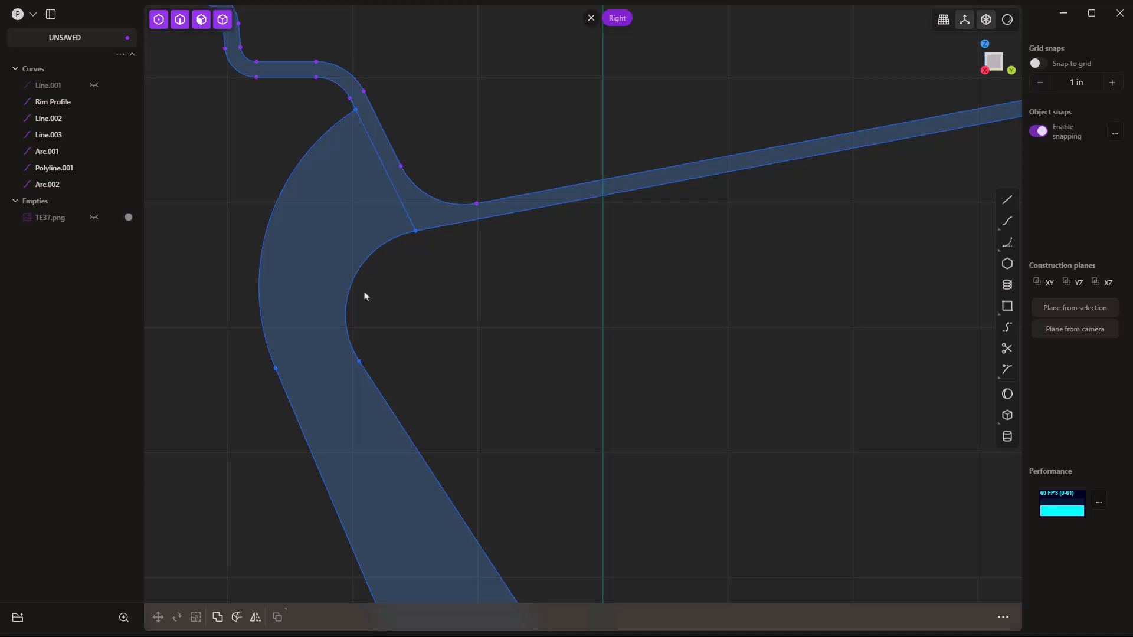
pyautogui.press('e')
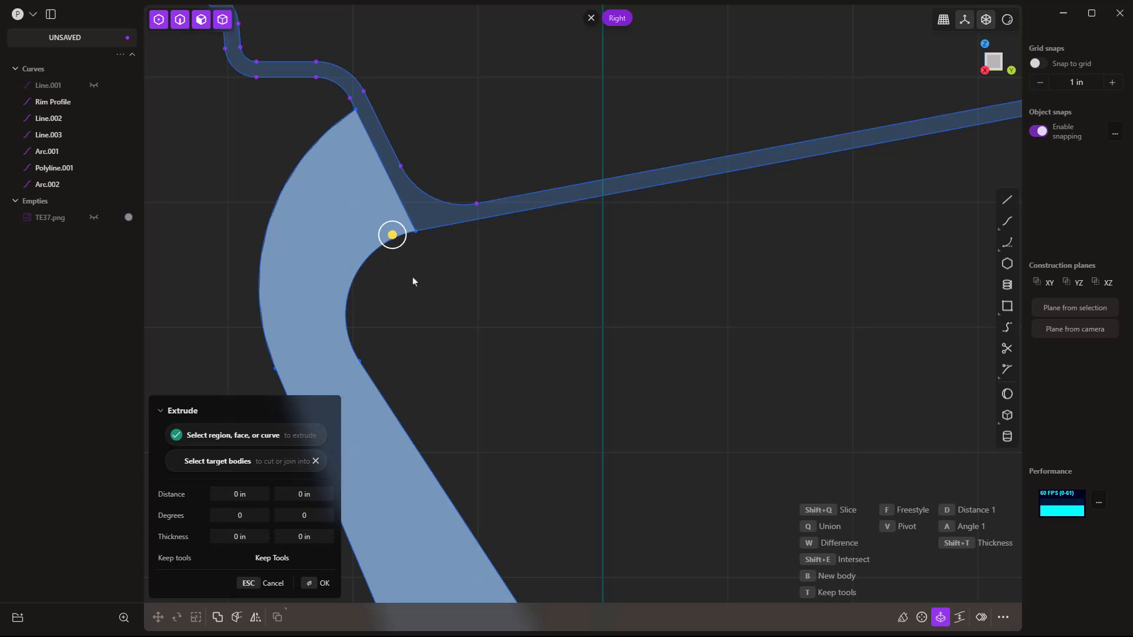
pyautogui.press('Escape')
pyautogui.scroll(-2, 412, 281)
pyautogui.scroll(-2, 413, 282)
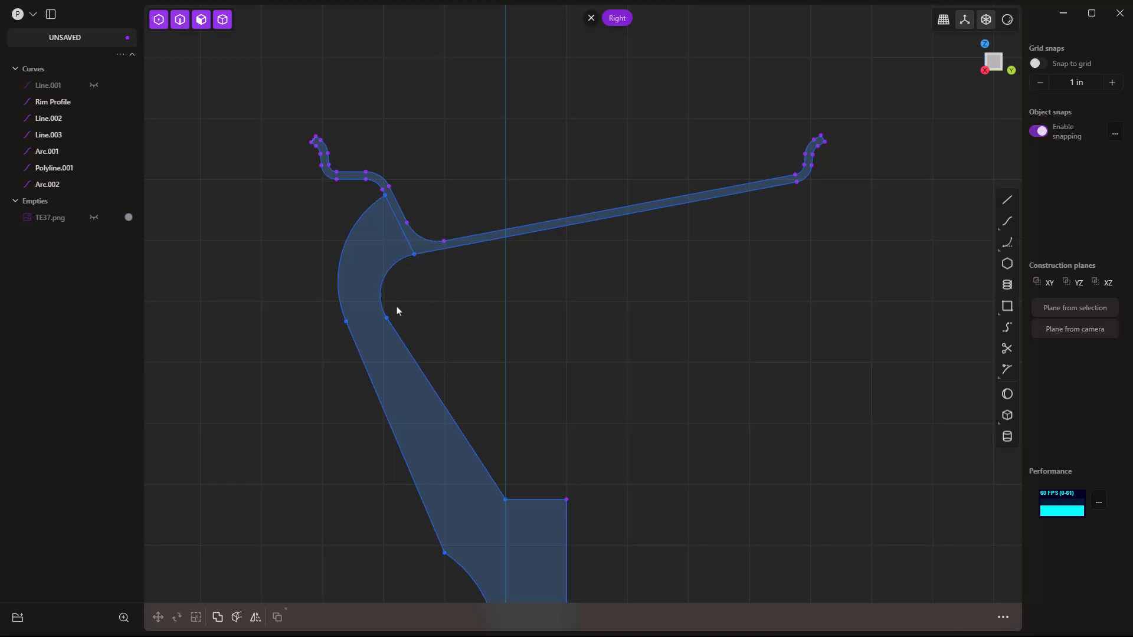
pyautogui.click(387, 255)
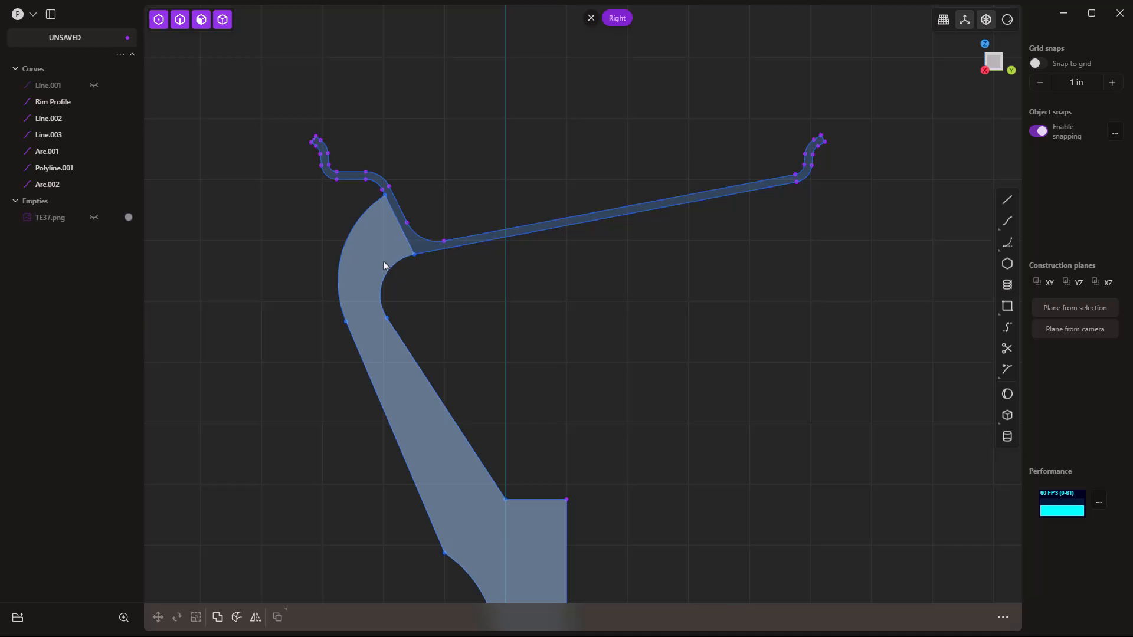
pyautogui.press('e')
pyautogui.scroll(-2, 375, 252)
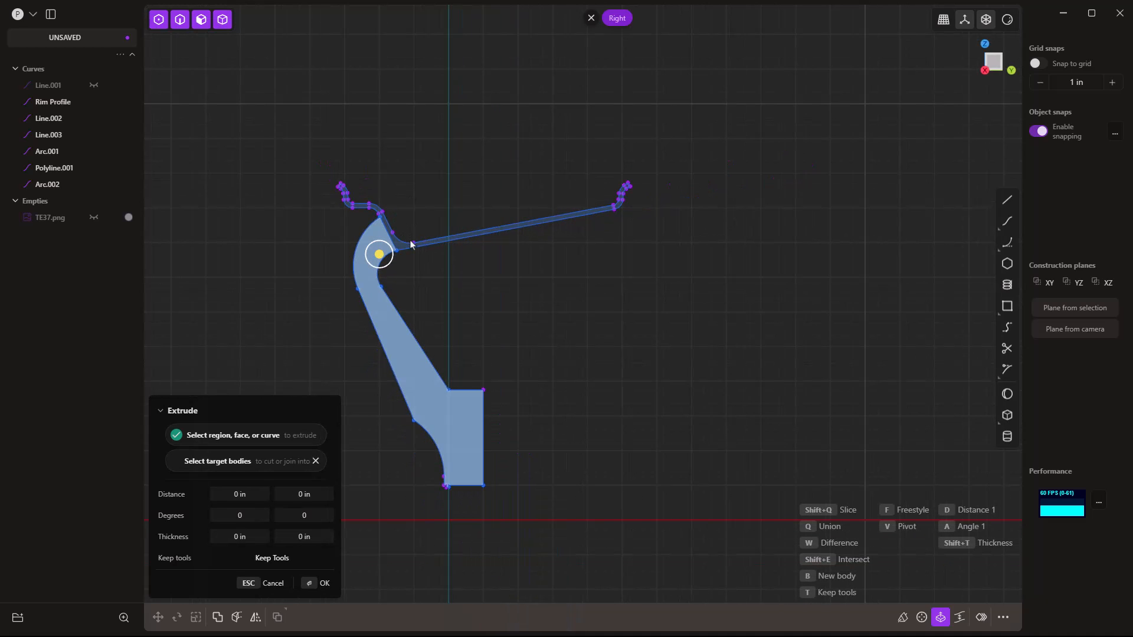
pyautogui.press('Escape')
# Box-select all disc outline curves, join them with J, and recheck the filled region.
pyautogui.moveTo(569, 518); pyautogui.dragTo(319, 272)
pyautogui.press('j')
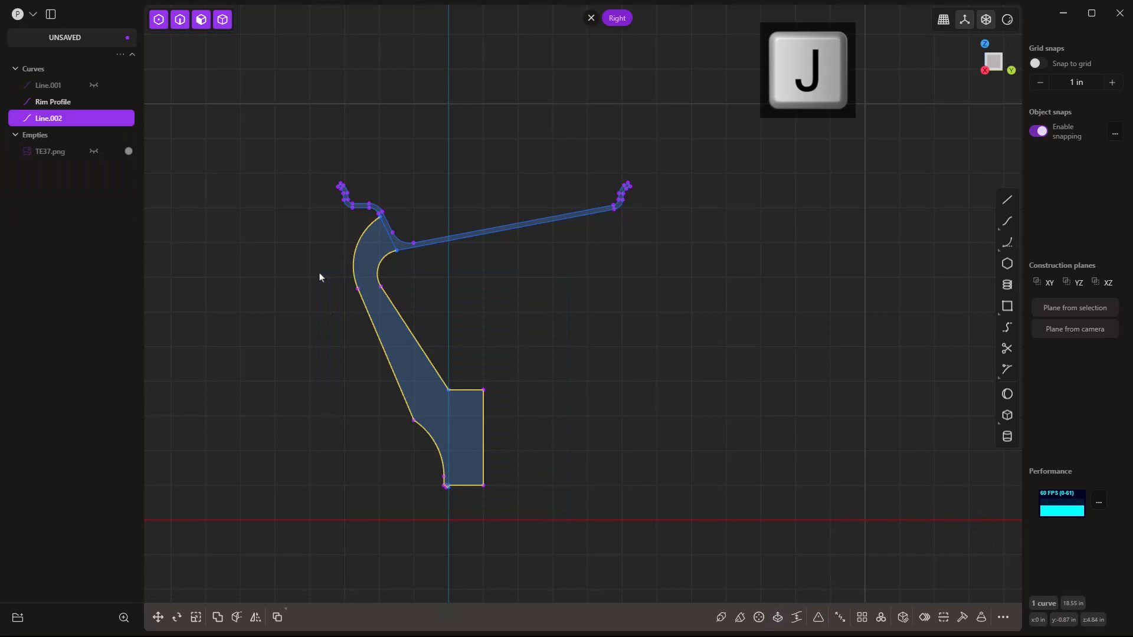
pyautogui.click(333, 337)
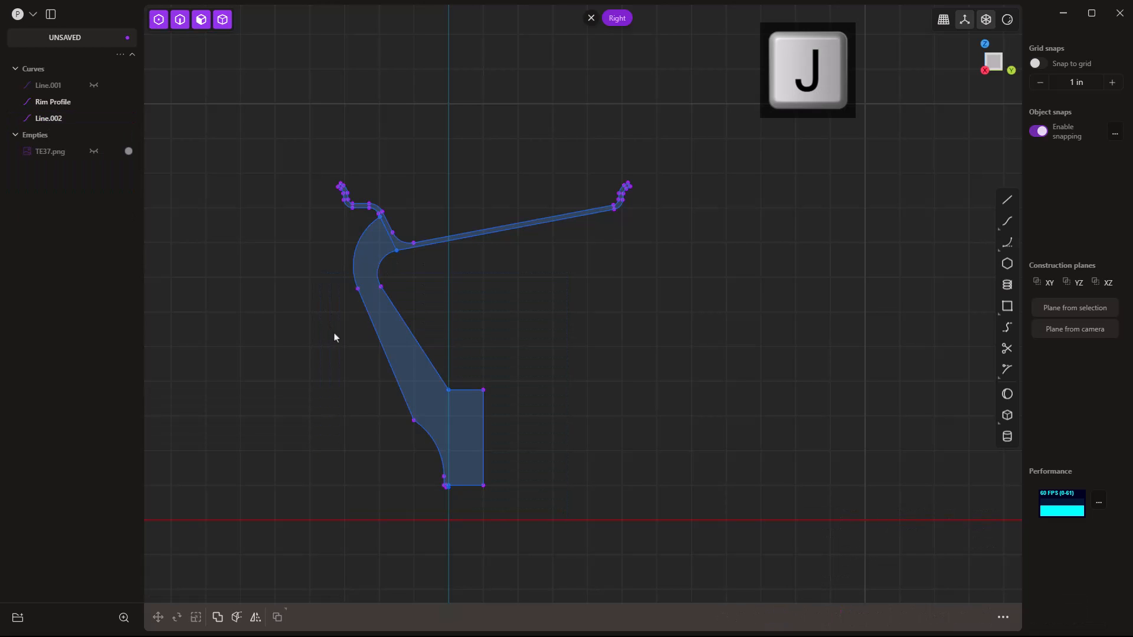
pyautogui.click(94, 102)
pyautogui.click(94, 101)
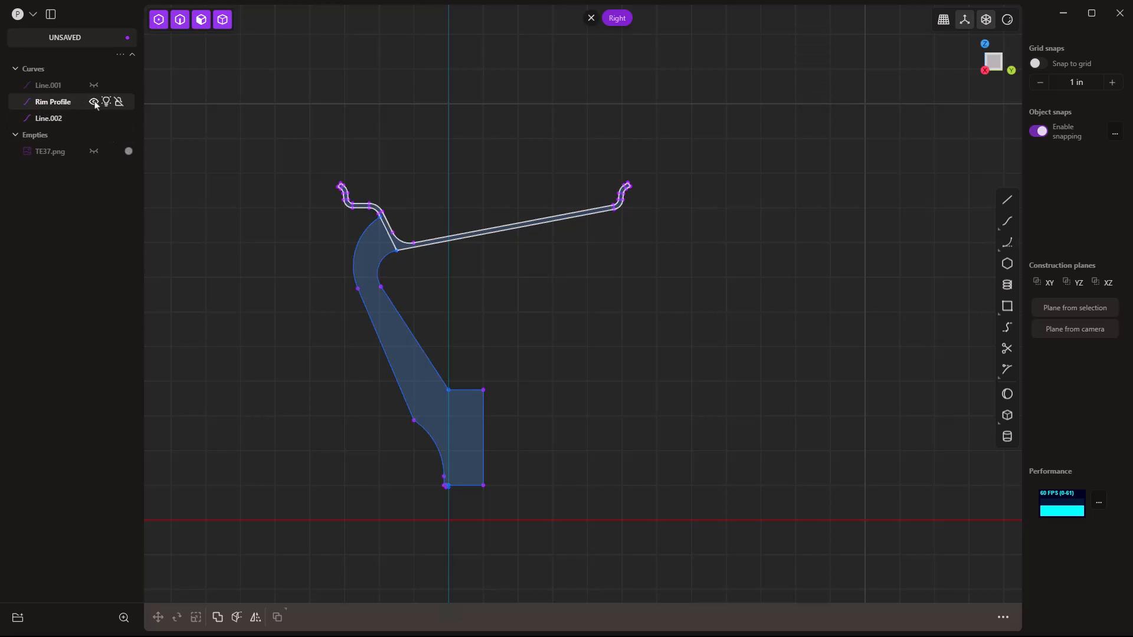
pyautogui.click(378, 251)
pyautogui.press('e')
pyautogui.press('Escape')
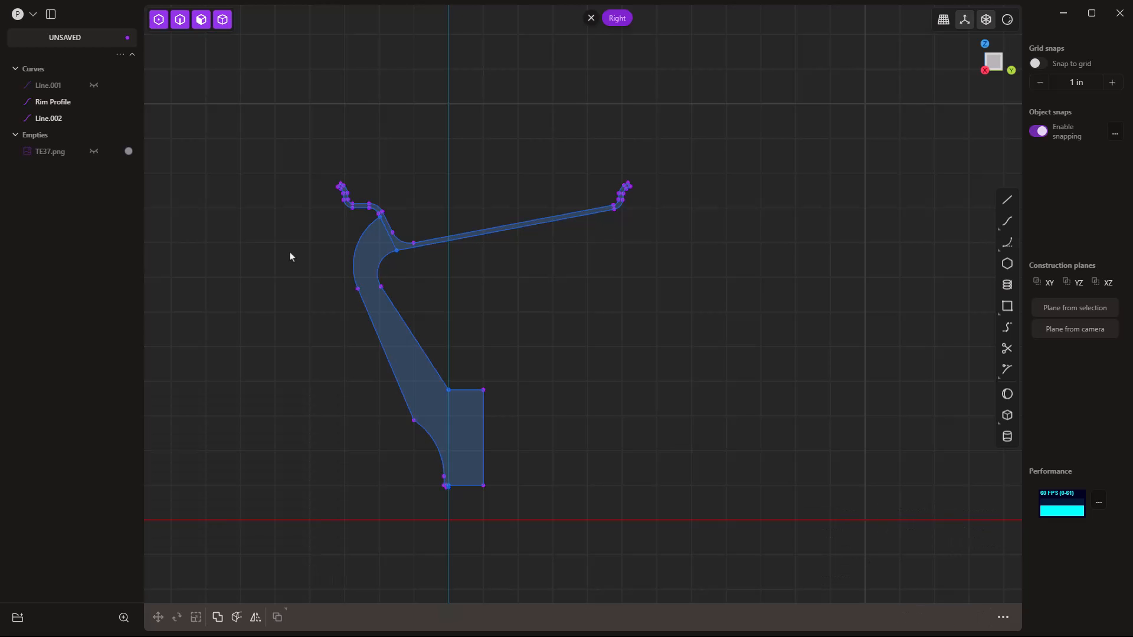
# Select the Rim Profile and the joined Line.002 curves.
pyautogui.keyDown('shift'); pyautogui.moveTo(342, 344); pyautogui.dragTo(467, 354, button='middle'); pyautogui.keyUp('shift')
pyautogui.click(59, 103)
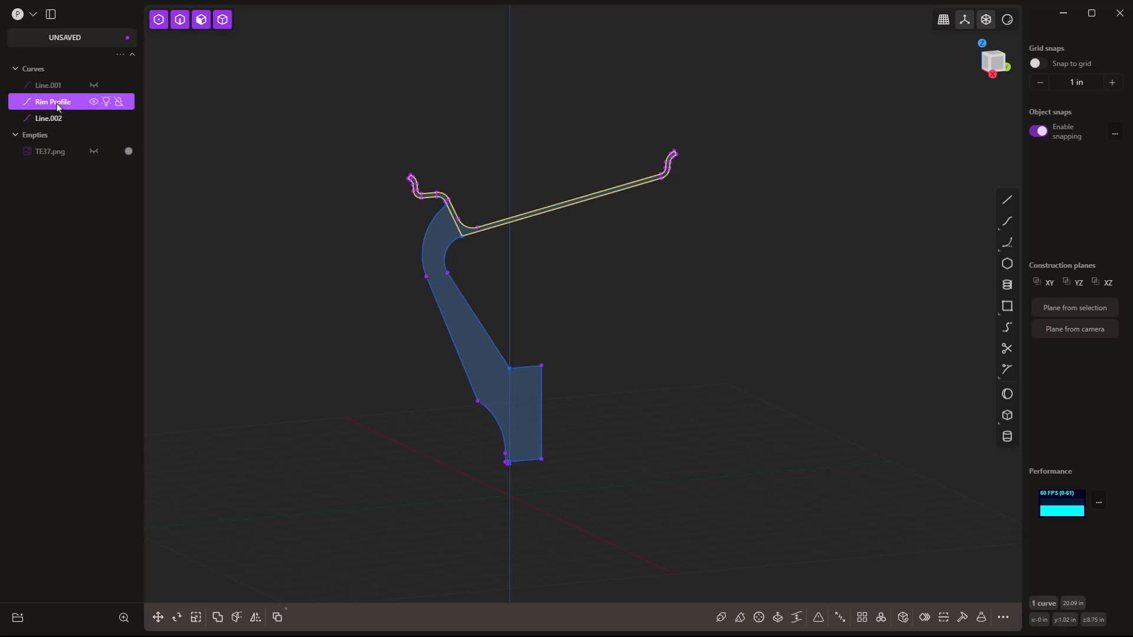
pyautogui.click(59, 118)
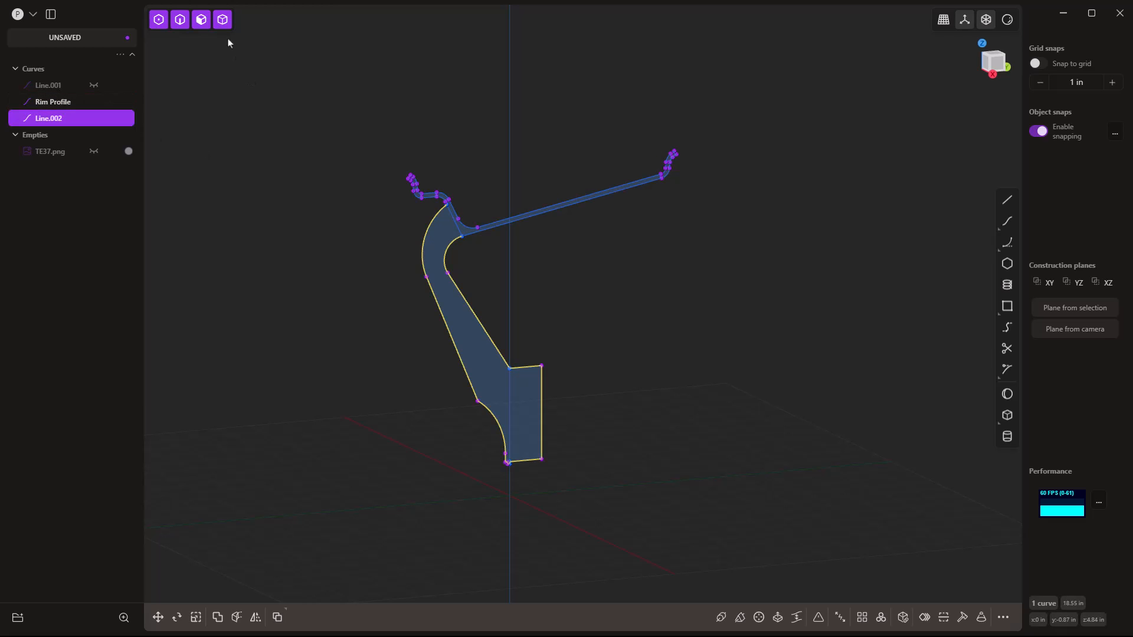
pyautogui.click(201, 19)
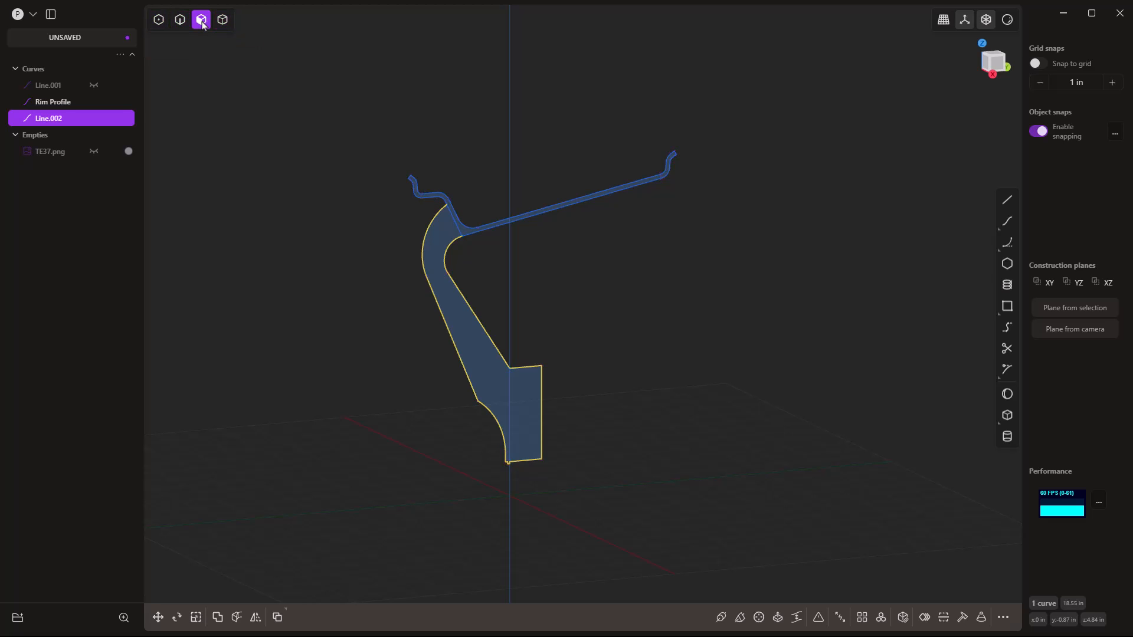
# Revolve the disc profile face around the ground axis into a solid, then hide it.
pyautogui.click(498, 370)
pyautogui.press('e')
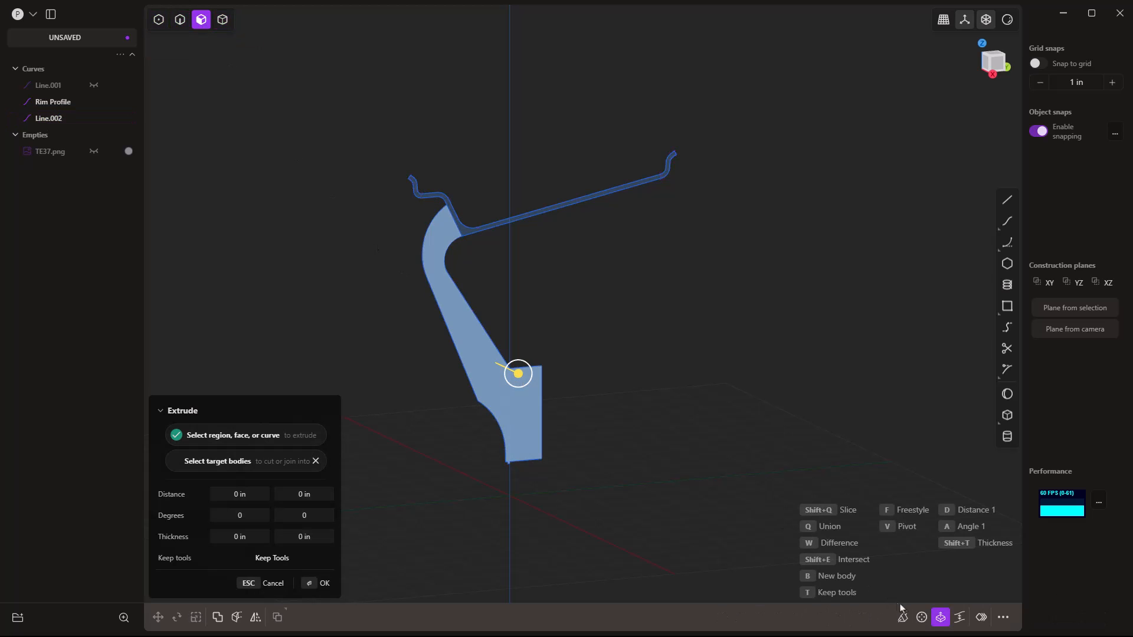
pyautogui.click(922, 617)
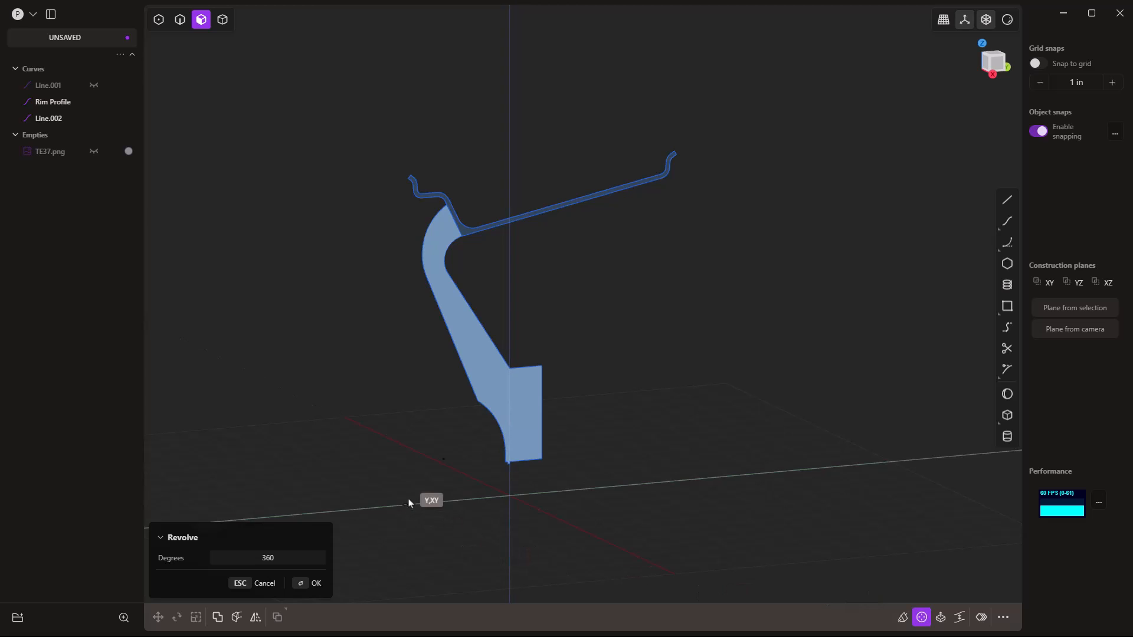
pyautogui.click(428, 501)
pyautogui.press('Return')
pyautogui.click(94, 85)
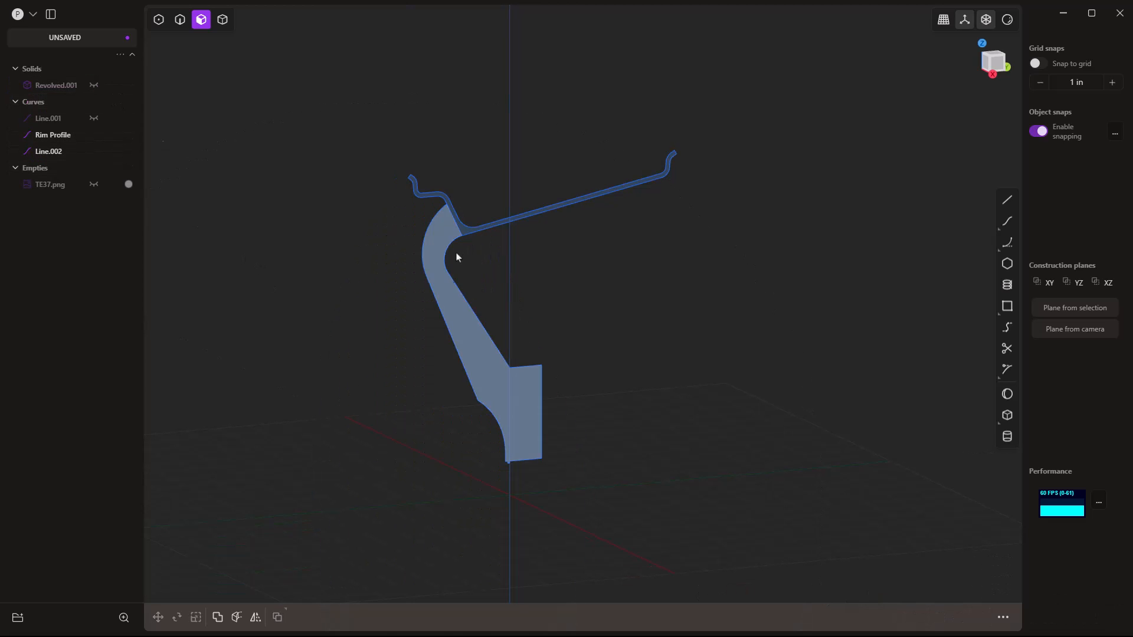
# Revolve the rim profile 360° around the Y axis into Revolved.002 and hide the Rim Profile curve.
pyautogui.click(463, 232)
pyautogui.press('e')
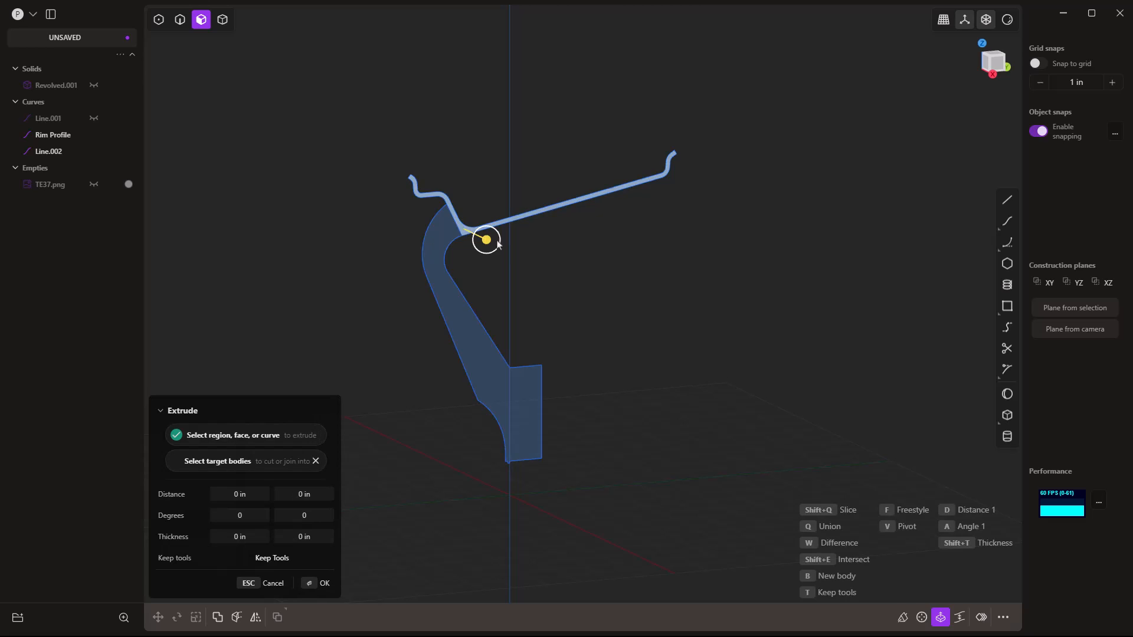
pyautogui.click(922, 617)
pyautogui.click(454, 507)
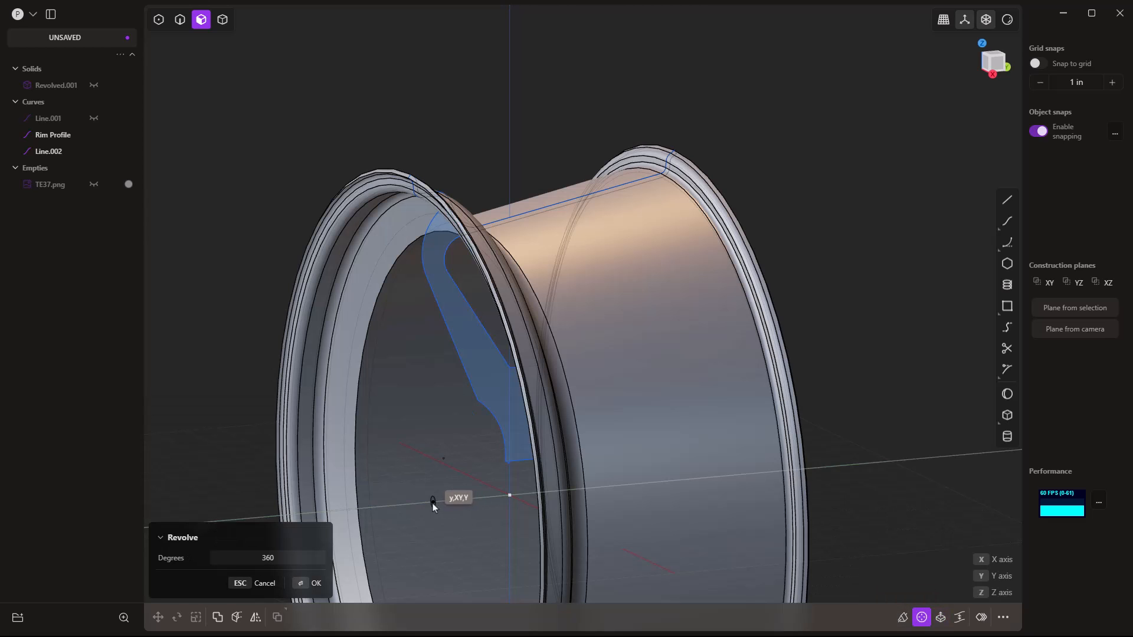
pyautogui.press('Return')
pyautogui.moveTo(559, 117); pyautogui.dragTo(695, 255, button='middle')
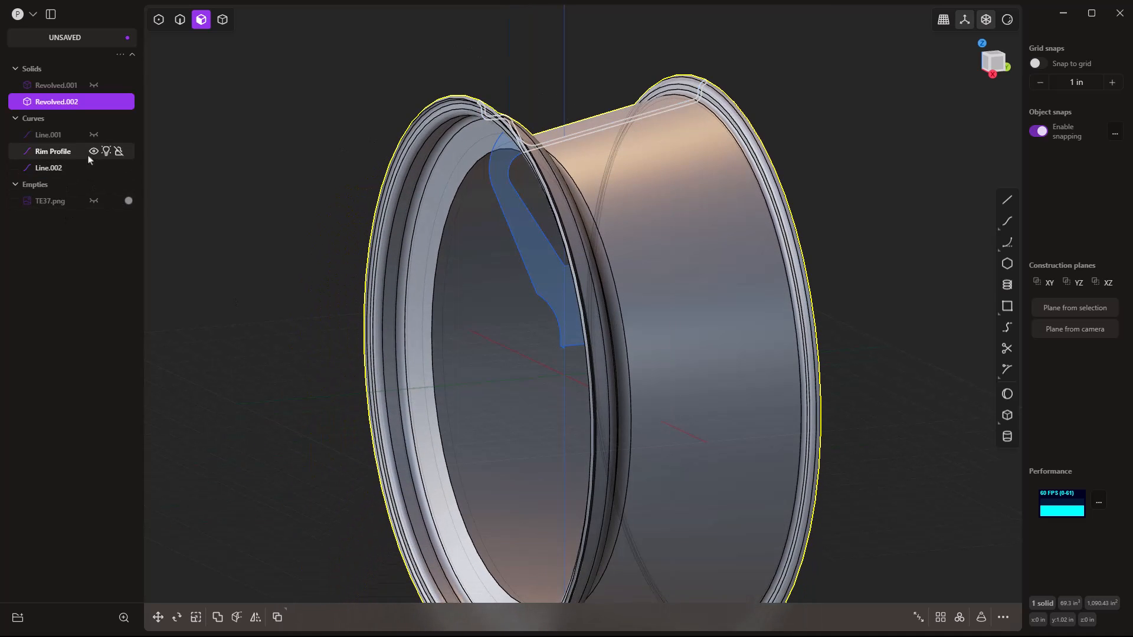
pyautogui.click(93, 151)
# Unhide disc Revolved.001, hide rim Revolved.002, and view the disc straight from the front.
pyautogui.click(130, 101)
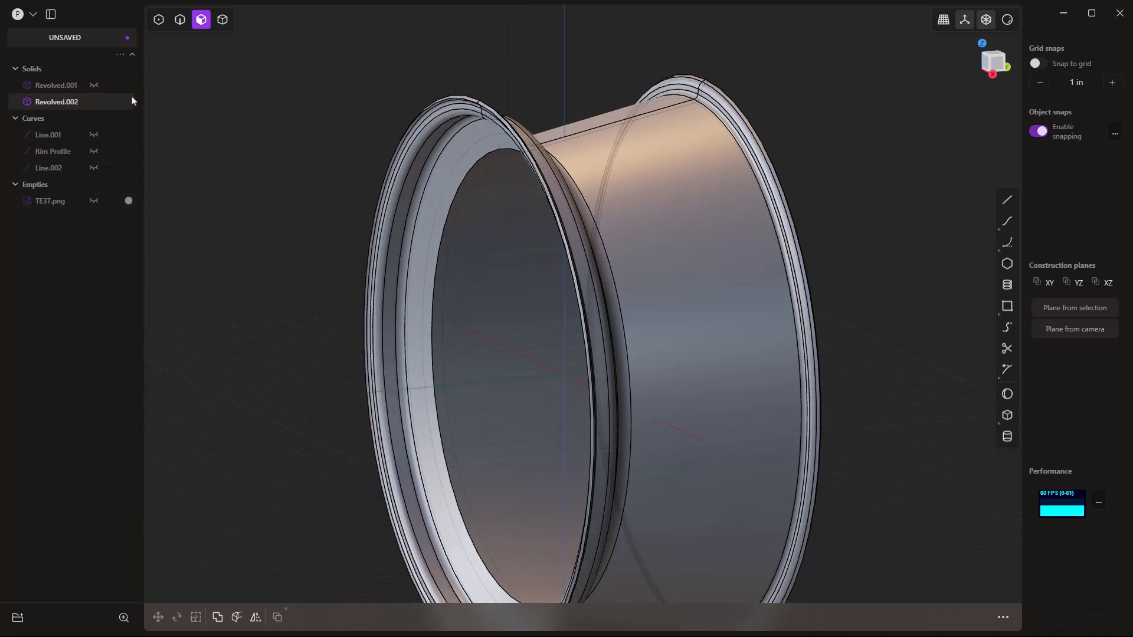
pyautogui.click(94, 85)
pyautogui.moveTo(319, 284); pyautogui.dragTo(473, 197, button='middle')
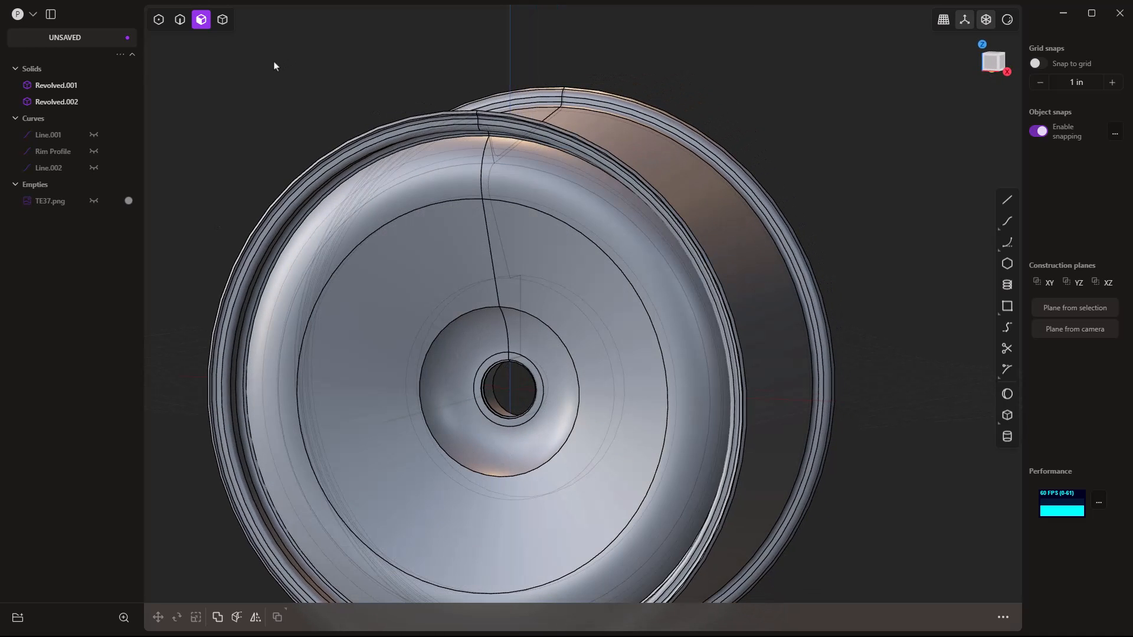
pyautogui.press('Tab')
pyautogui.press('5')
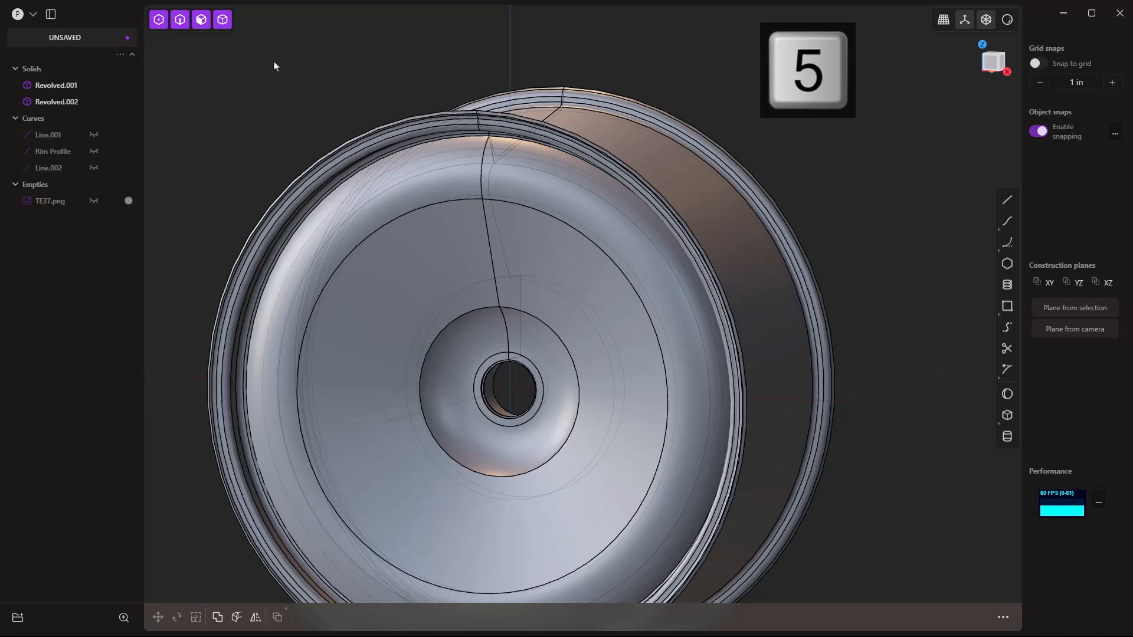
pyautogui.press('1')
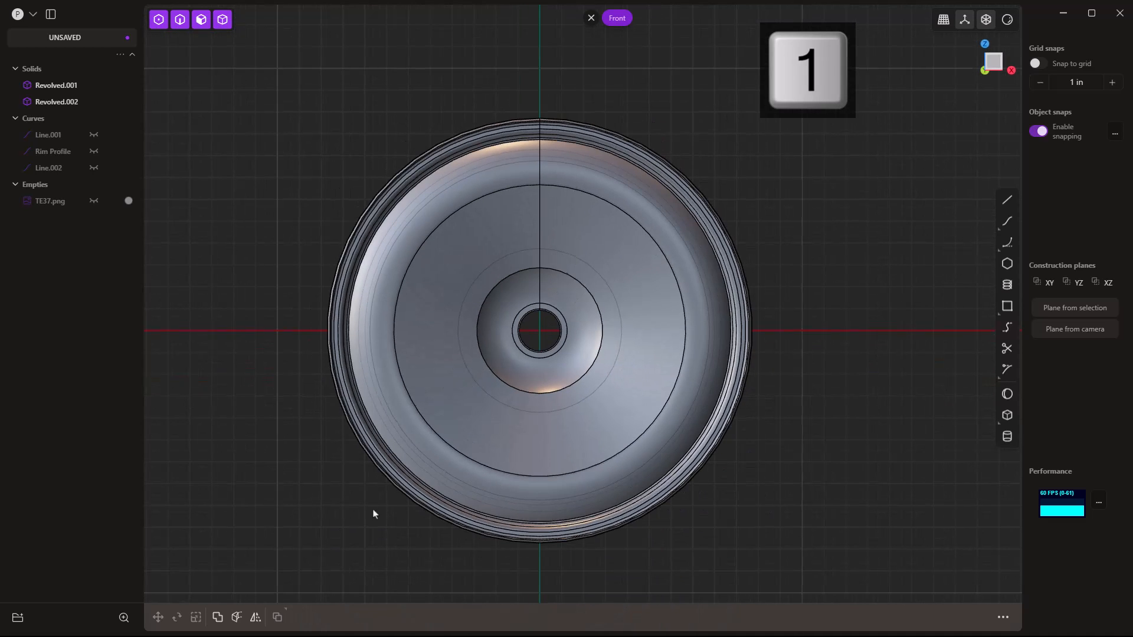
pyautogui.moveTo(372, 516); pyautogui.dragTo(415, 478, button='middle')
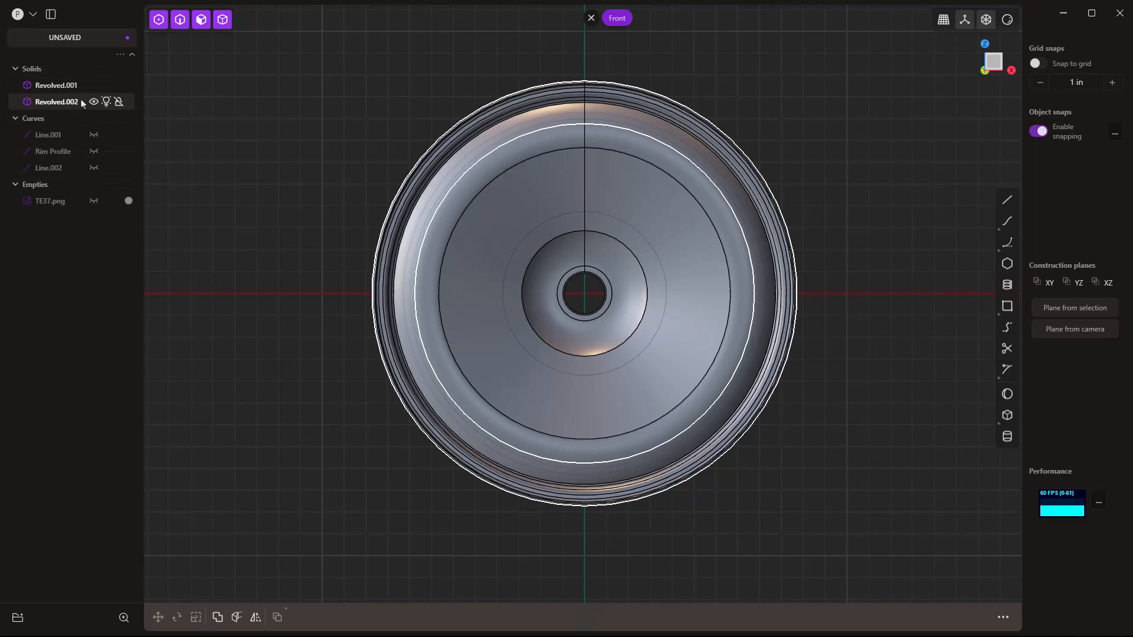
pyautogui.click(94, 103)
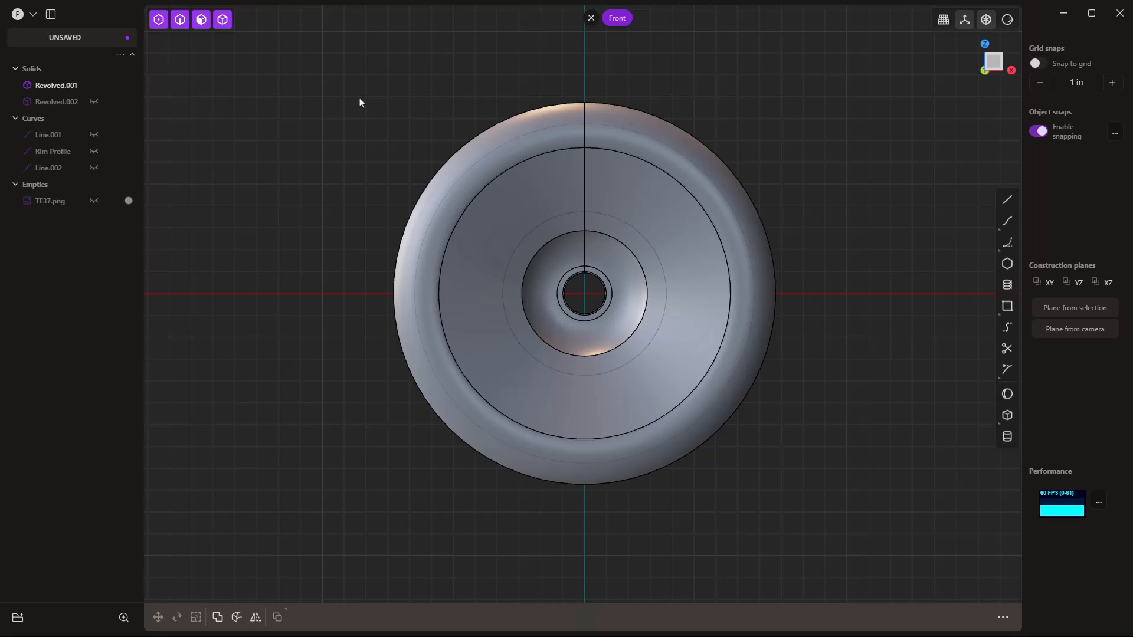
# Duplicate the disc's outer edge as a separate curve, Edge curve.001, with Alt+D.
pyautogui.click(635, 109)
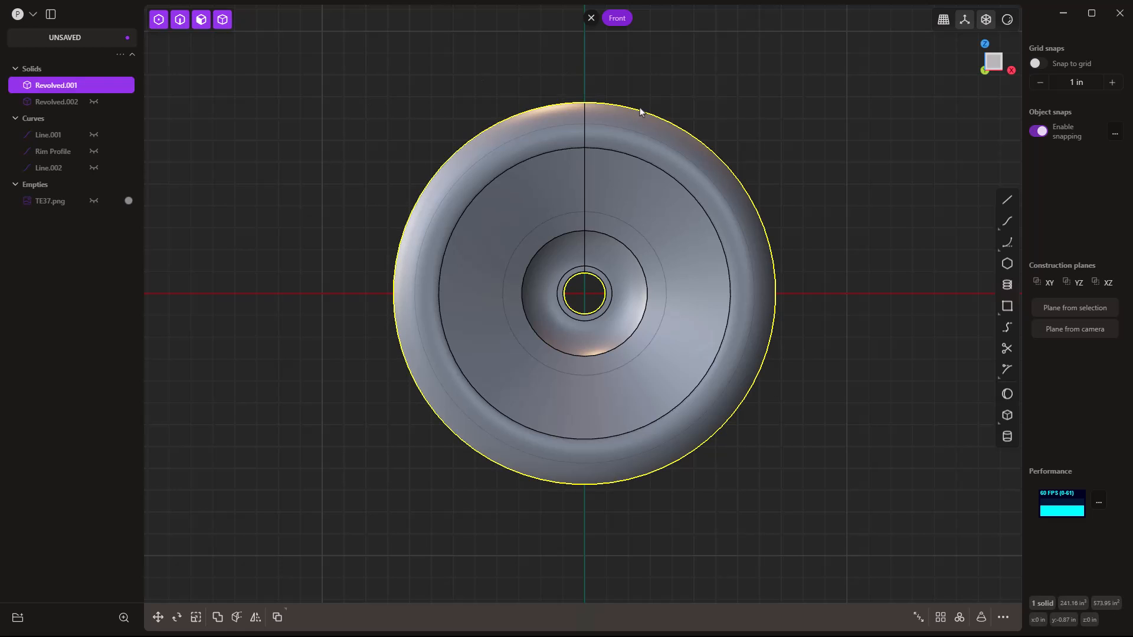
pyautogui.press('f')
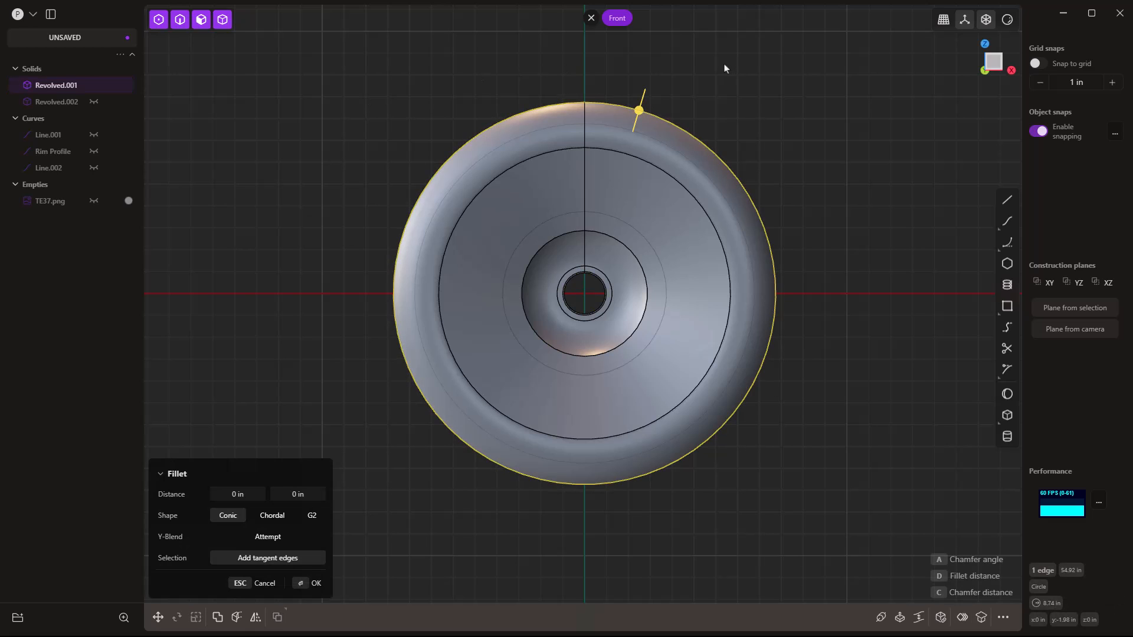
pyautogui.hotkey('alt', 'd')
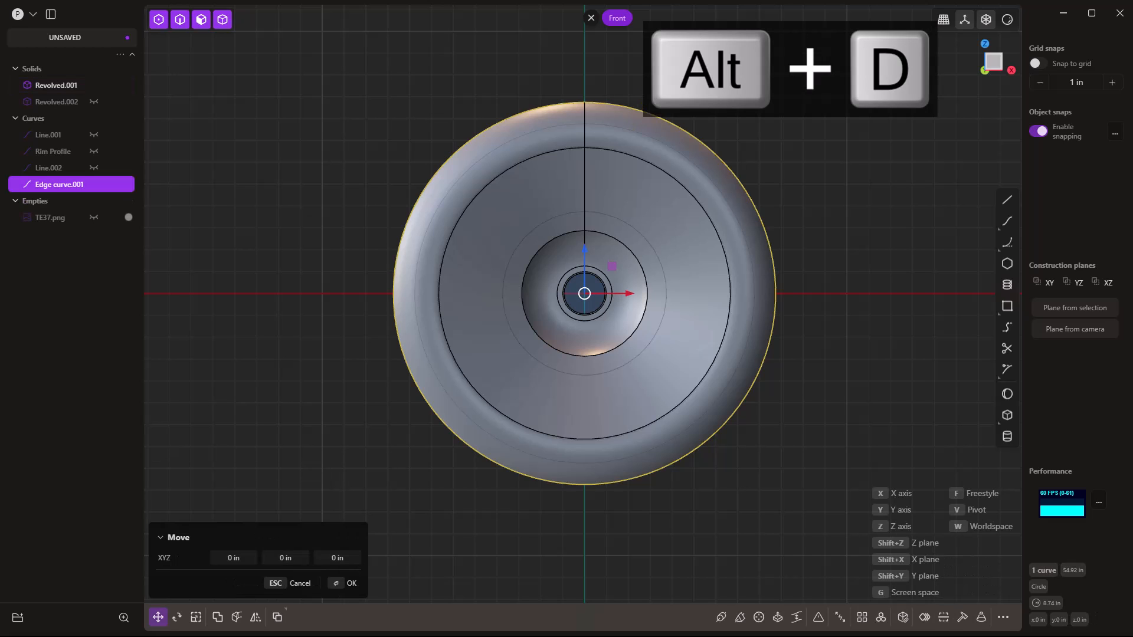
pyautogui.press('Return')
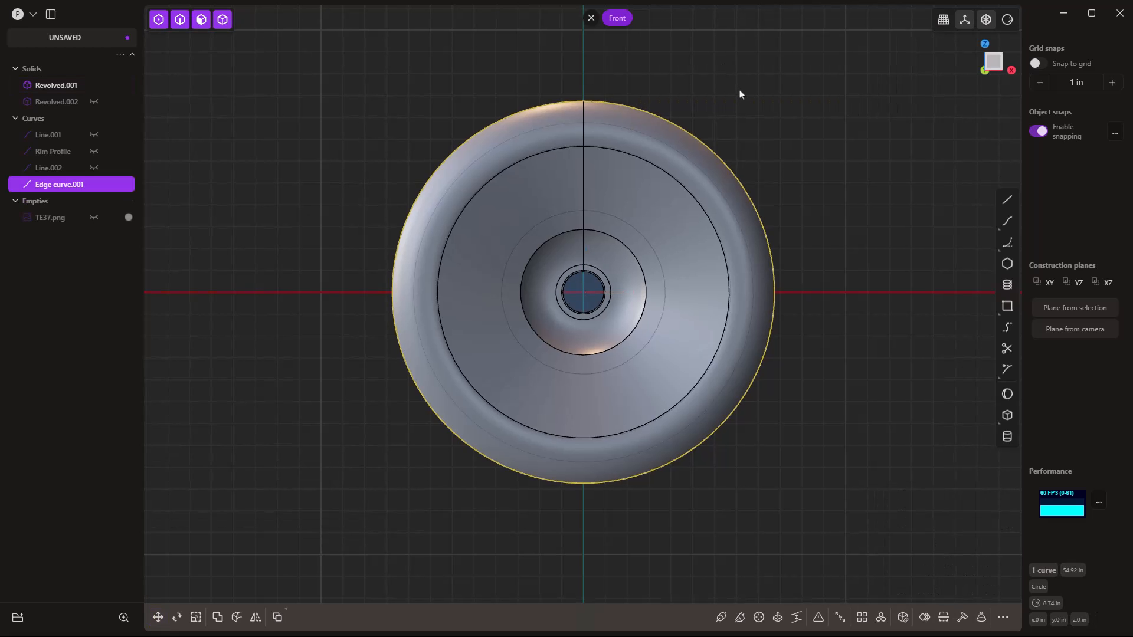
pyautogui.write('f')
pyautogui.write('alt')
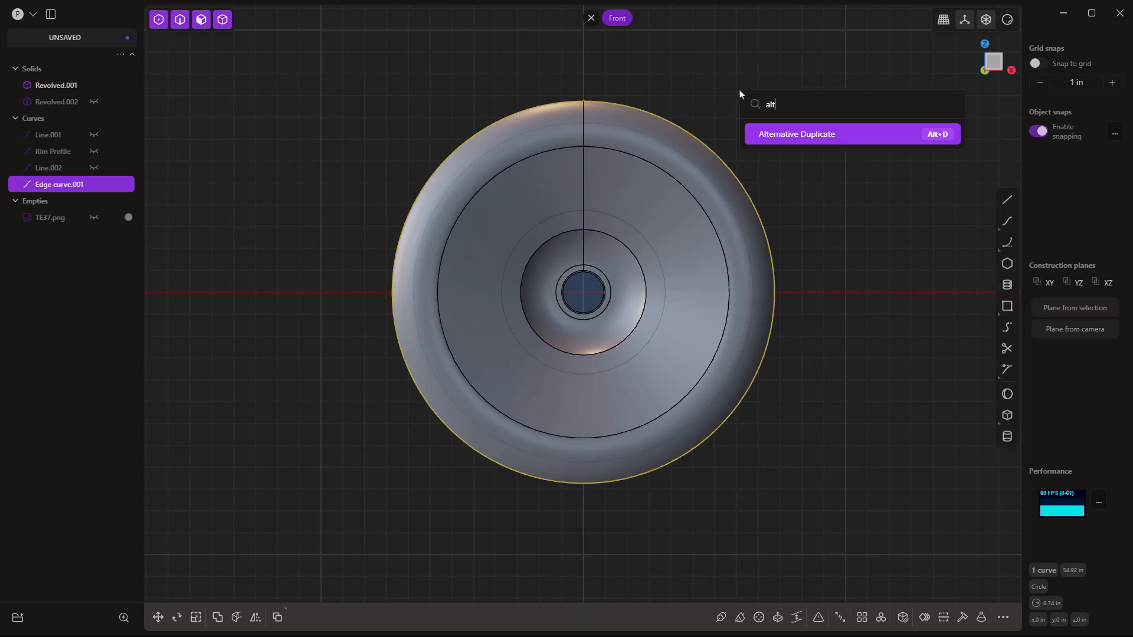
pyautogui.press('Escape')
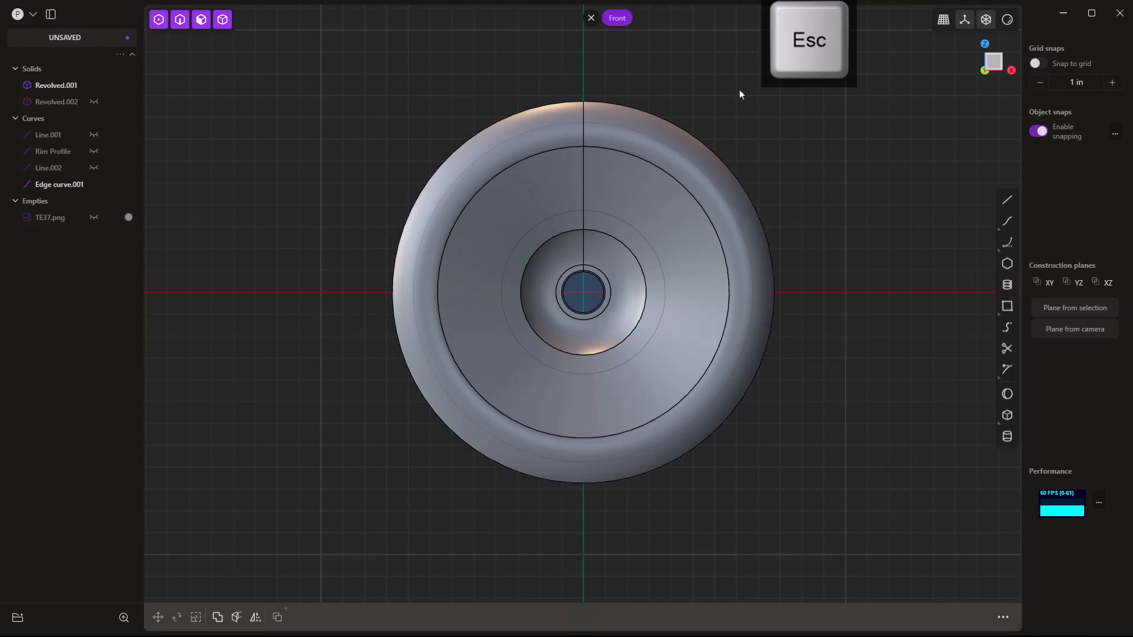
# Duplicate the inner hub edge as Edge curve.002 and hide the disc solid Revolved.001.
pyautogui.click(615, 239)
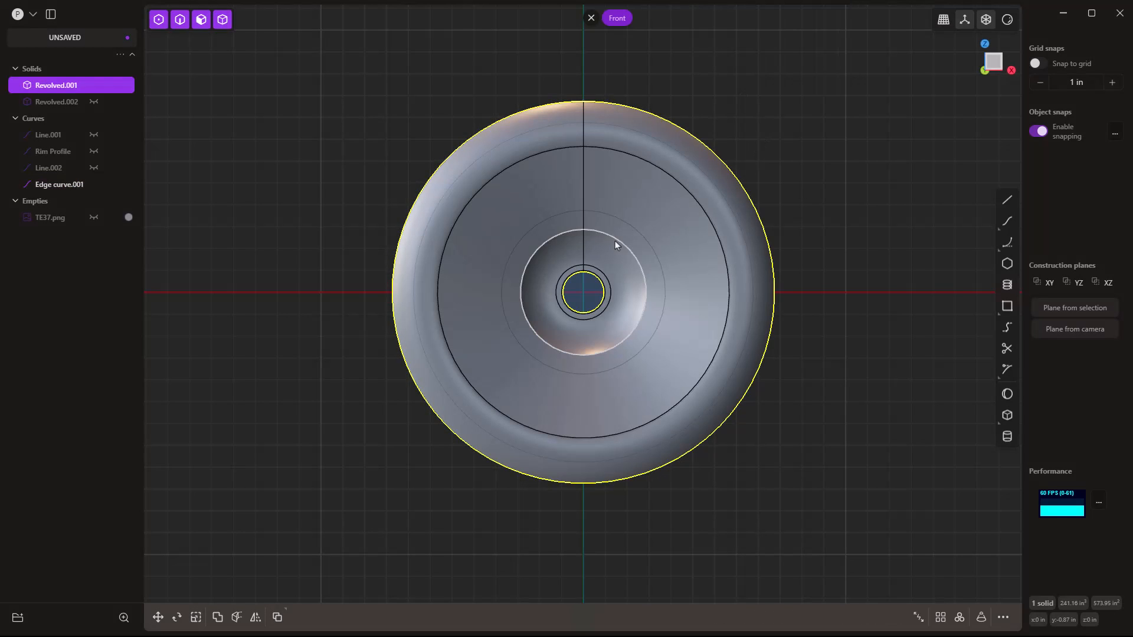
pyautogui.click(615, 239)
pyautogui.press('b')
pyautogui.hotkey('alt', 'd')
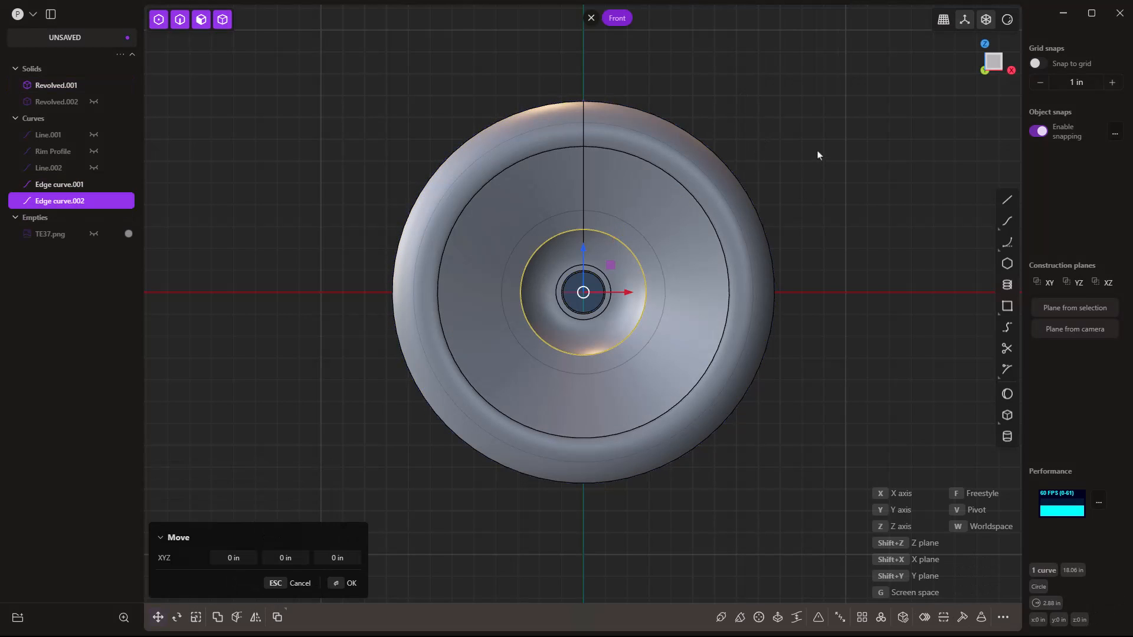
pyautogui.click(94, 85)
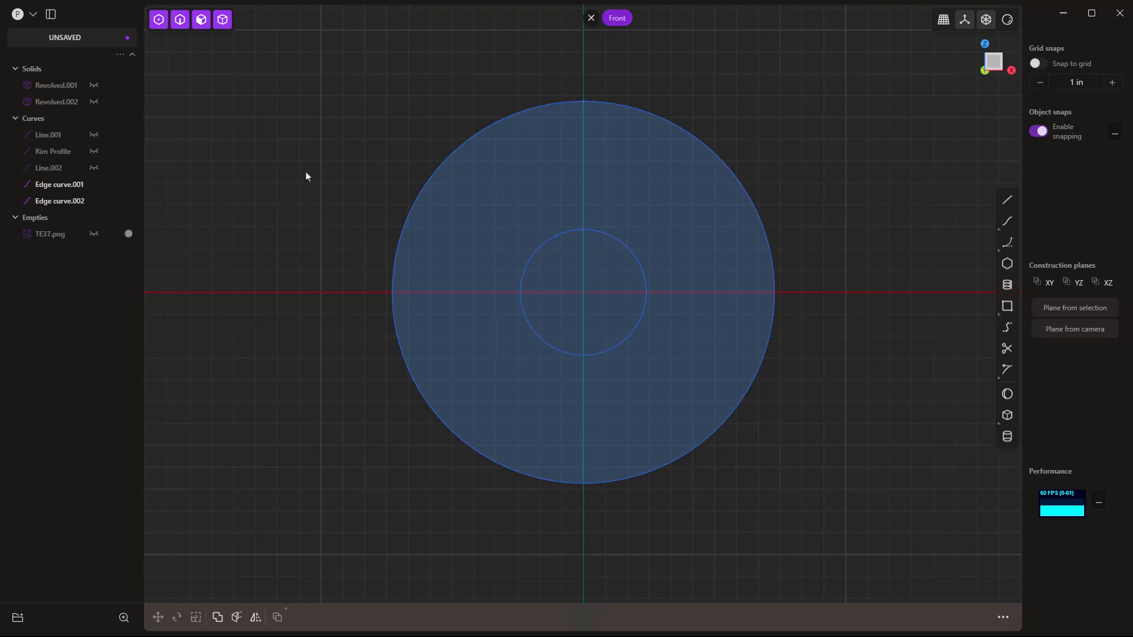
# Show the two extracted circles alone in front view with the TE37.png reference hidden.
pyautogui.moveTo(725, 411)
pyautogui.mouseDown(button='middle')
pyautogui.moveTo(642, 410)
pyautogui.moveTo(720, 412)
pyautogui.mouseUp(button='middle')
pyautogui.click(628, 246)
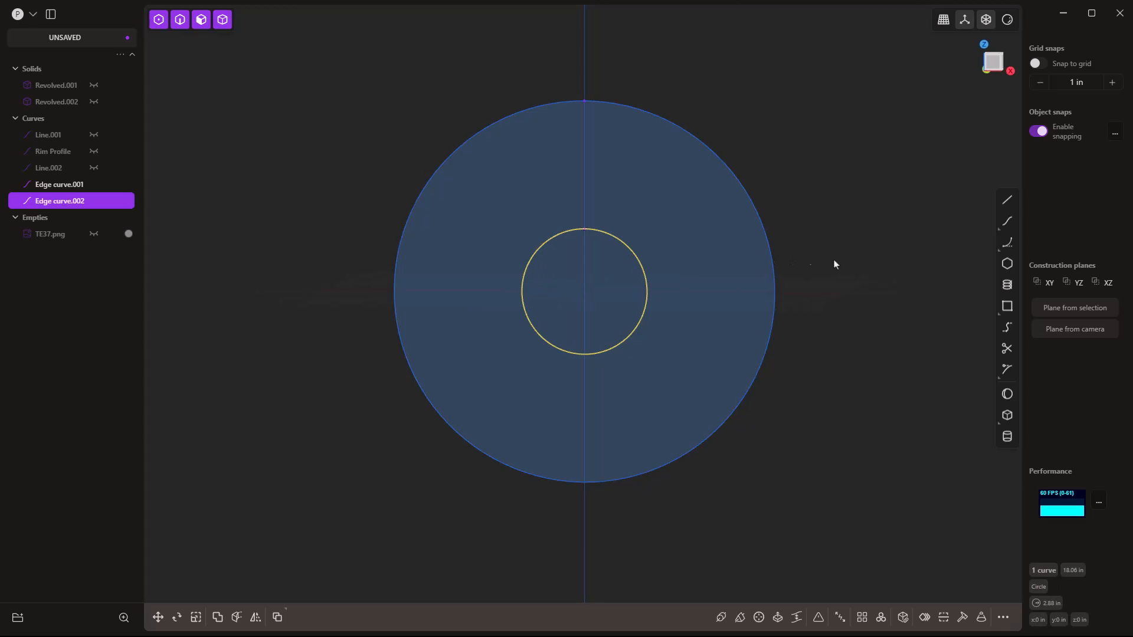
pyautogui.press('KP_1')
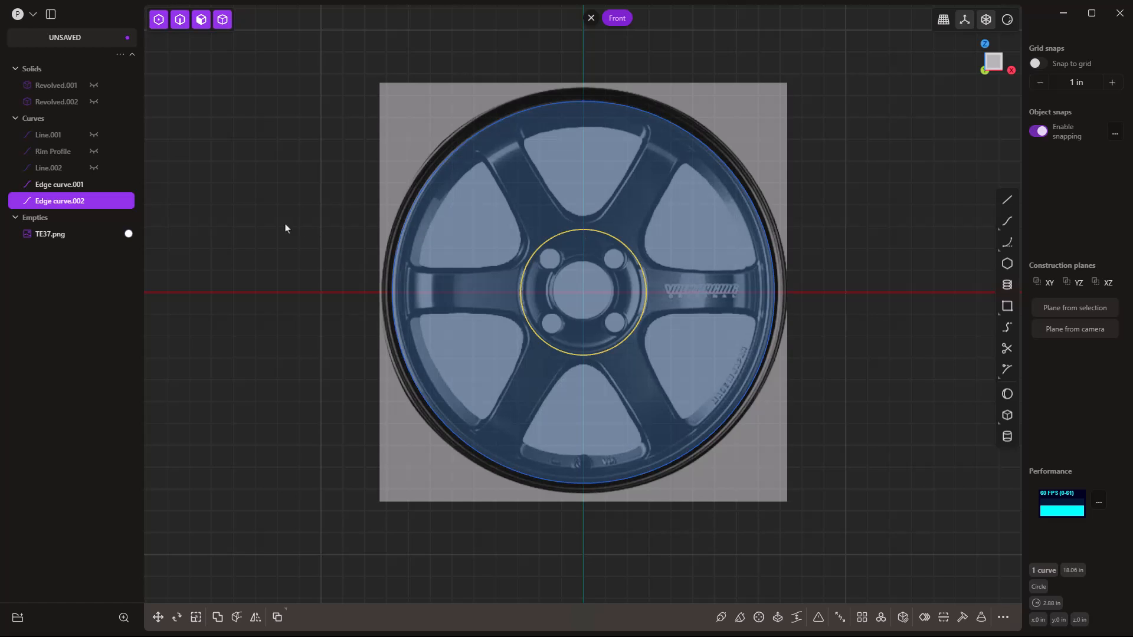
pyautogui.click(128, 234)
pyautogui.click(247, 272)
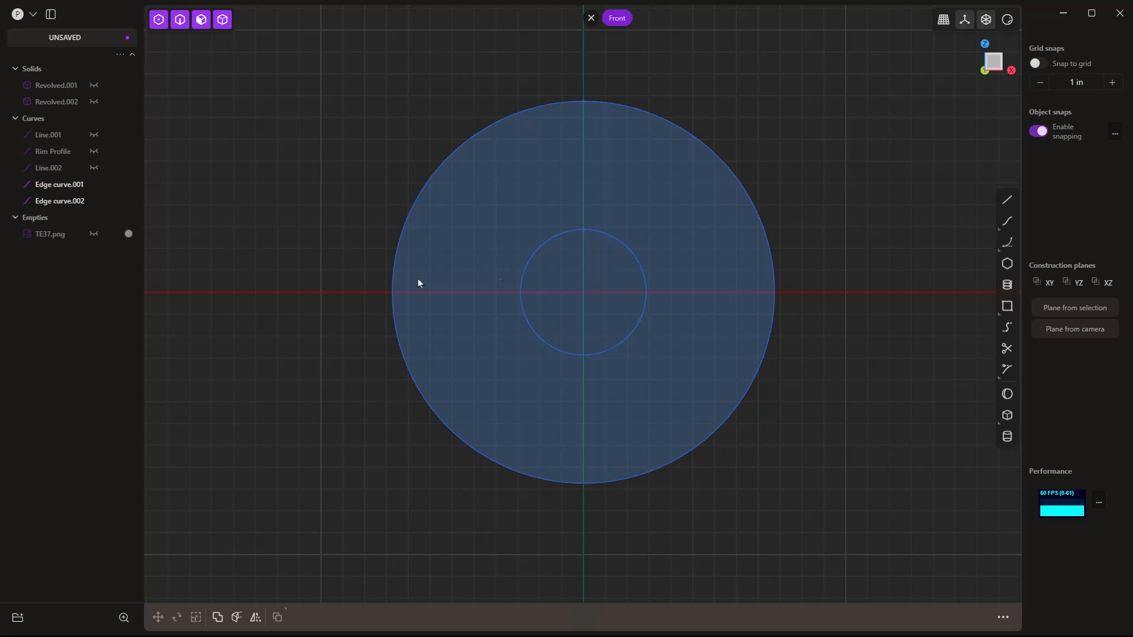
# Draw a vertical line from the circles' centre to the top of the outer circle.
pyautogui.click(1007, 200)
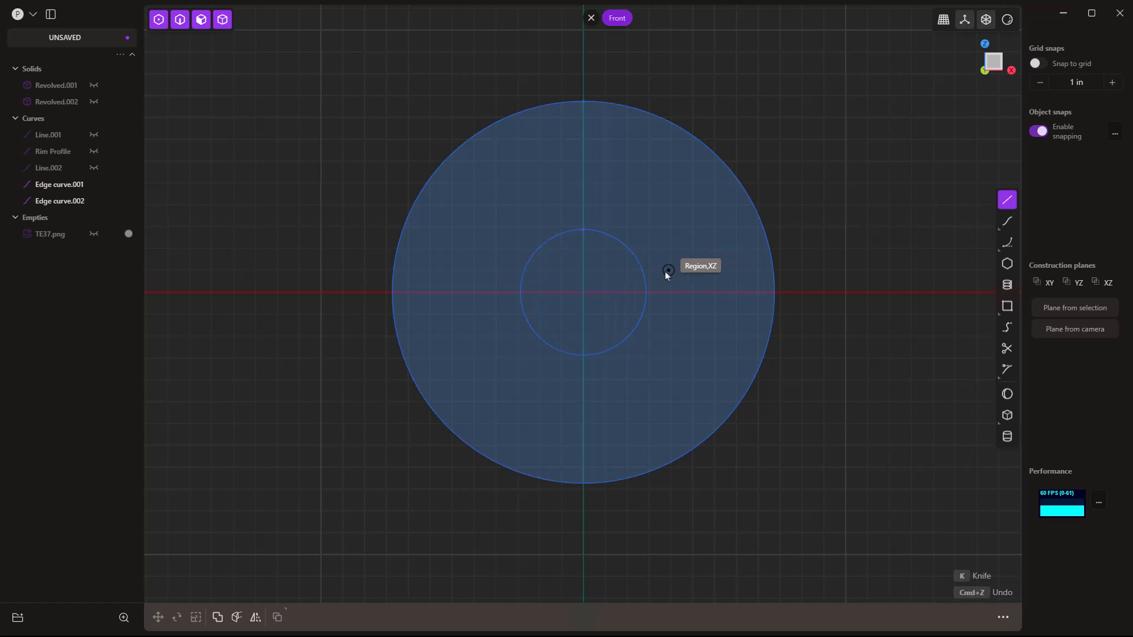
pyautogui.click(583, 292)
pyautogui.click(583, 101)
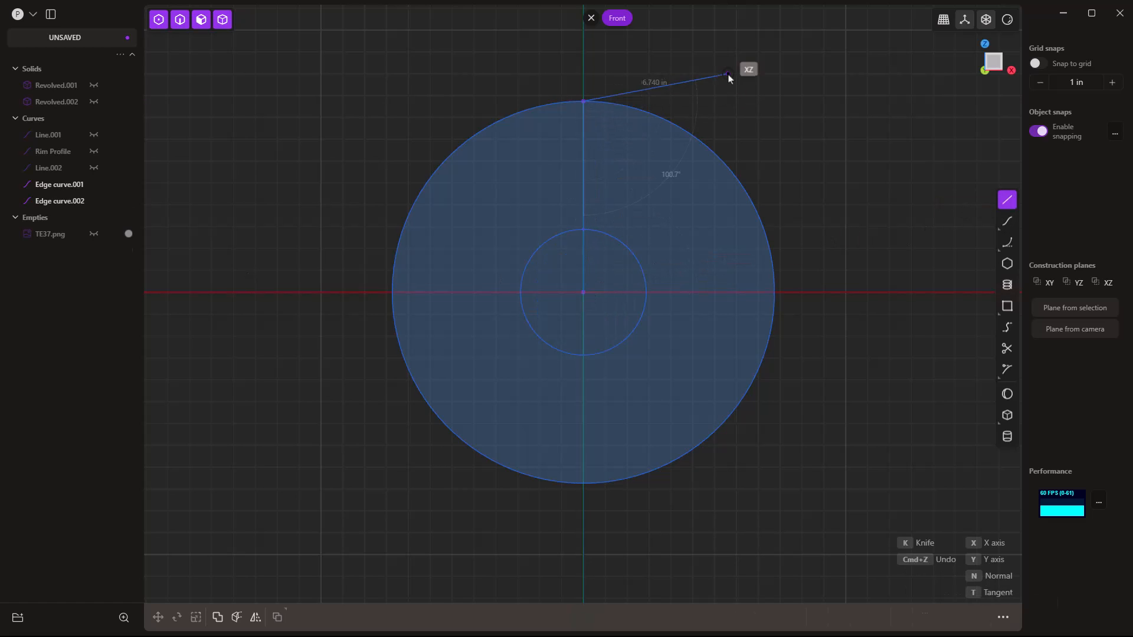
pyautogui.press('Escape')
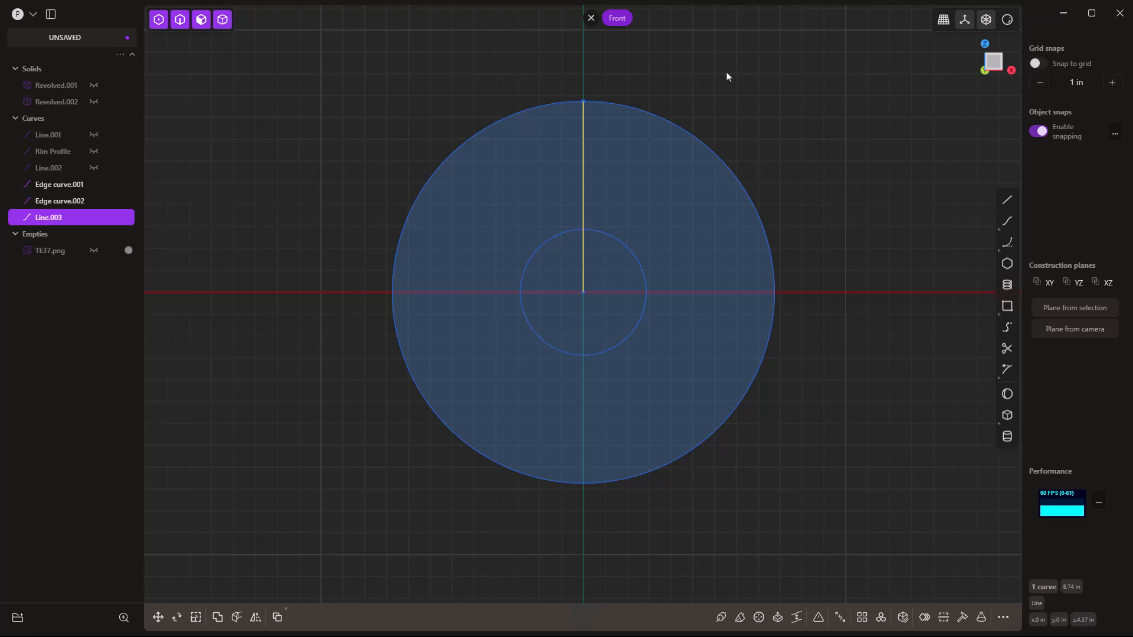
# Rotate the line 30° (360/12) about the circles' centre as pivot.
pyautogui.press('r')
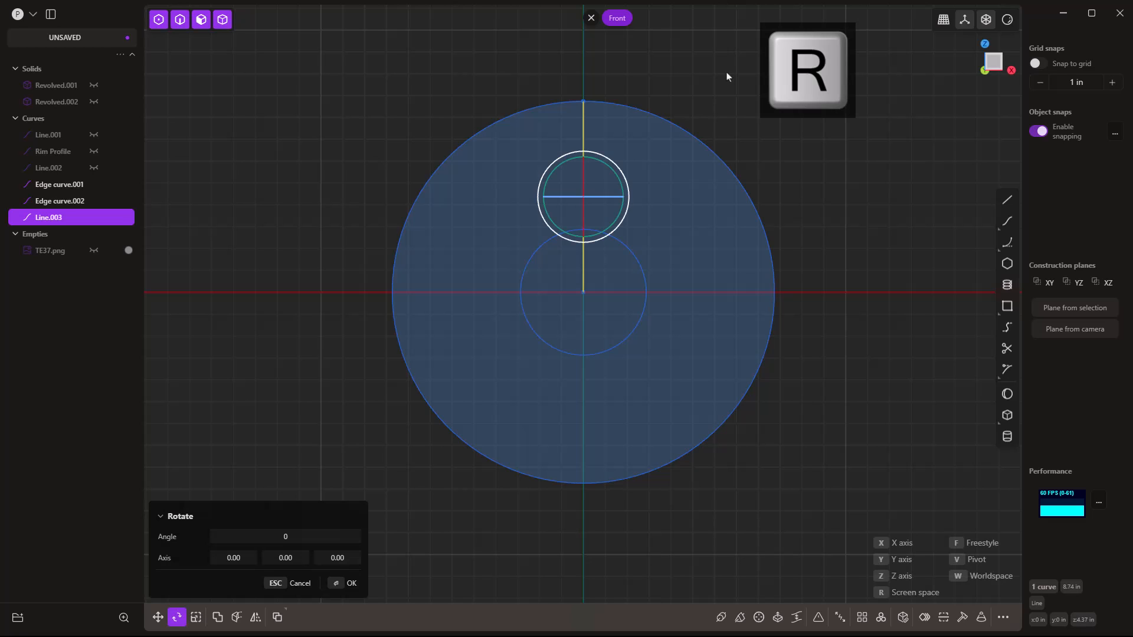
pyautogui.press('v')
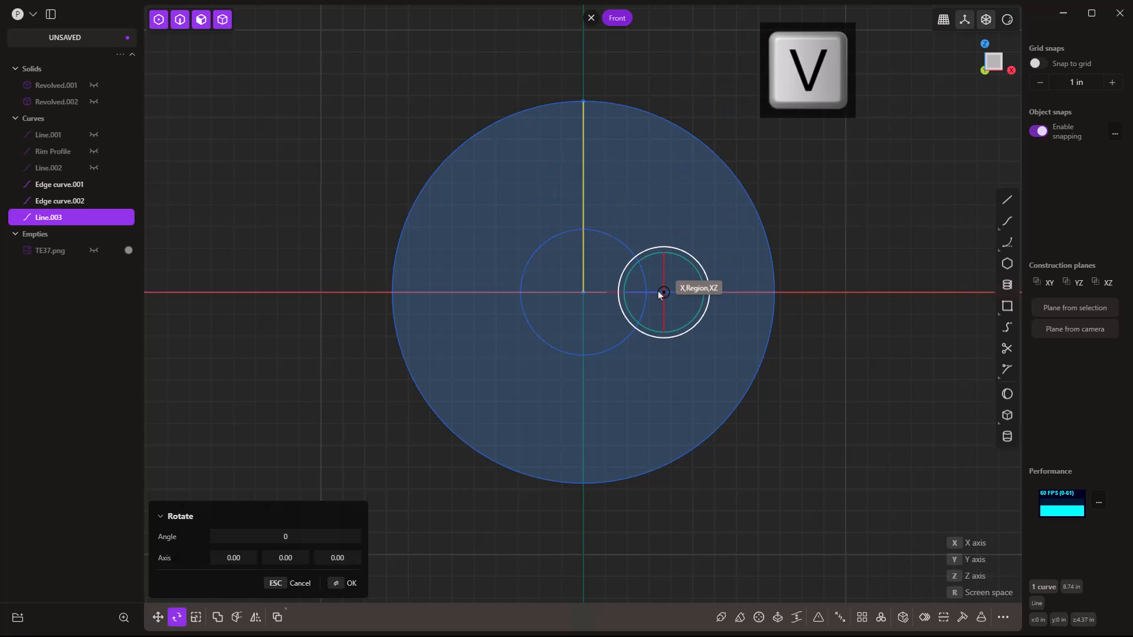
pyautogui.click(588, 301)
pyautogui.click(609, 268)
pyautogui.press('Tab')
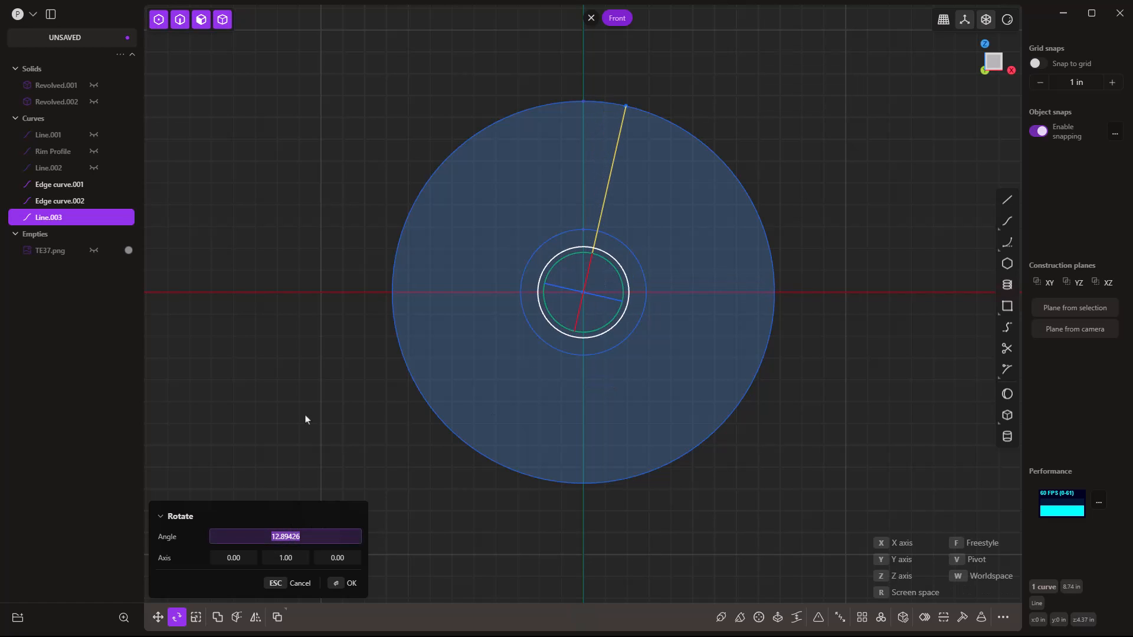
pyautogui.write('360/12')
pyautogui.press('Return')
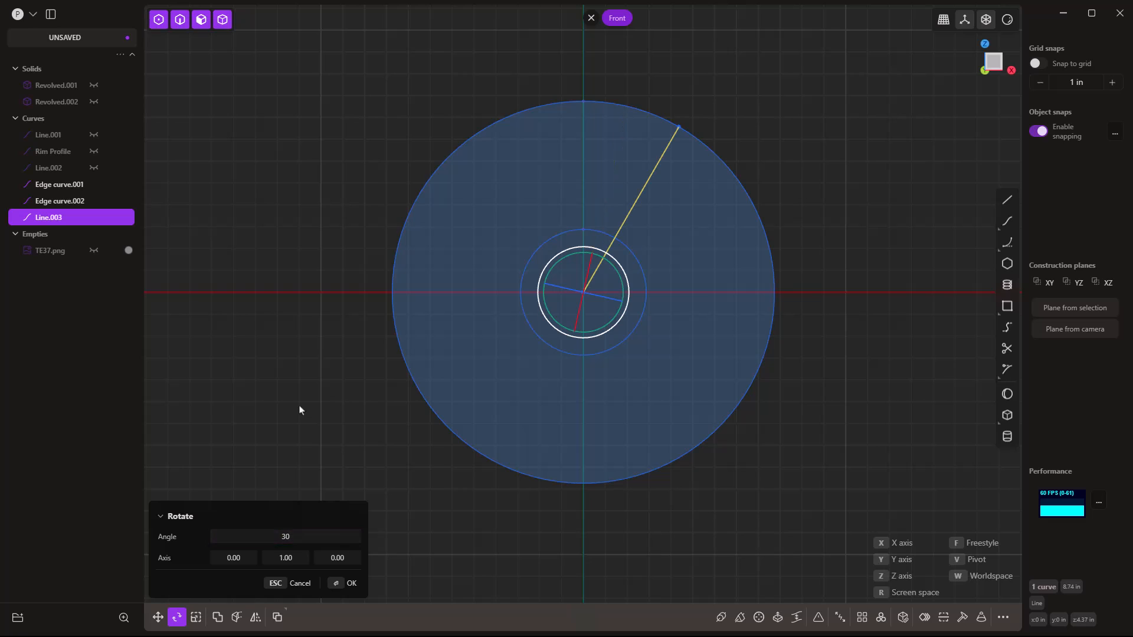
pyautogui.press('Return')
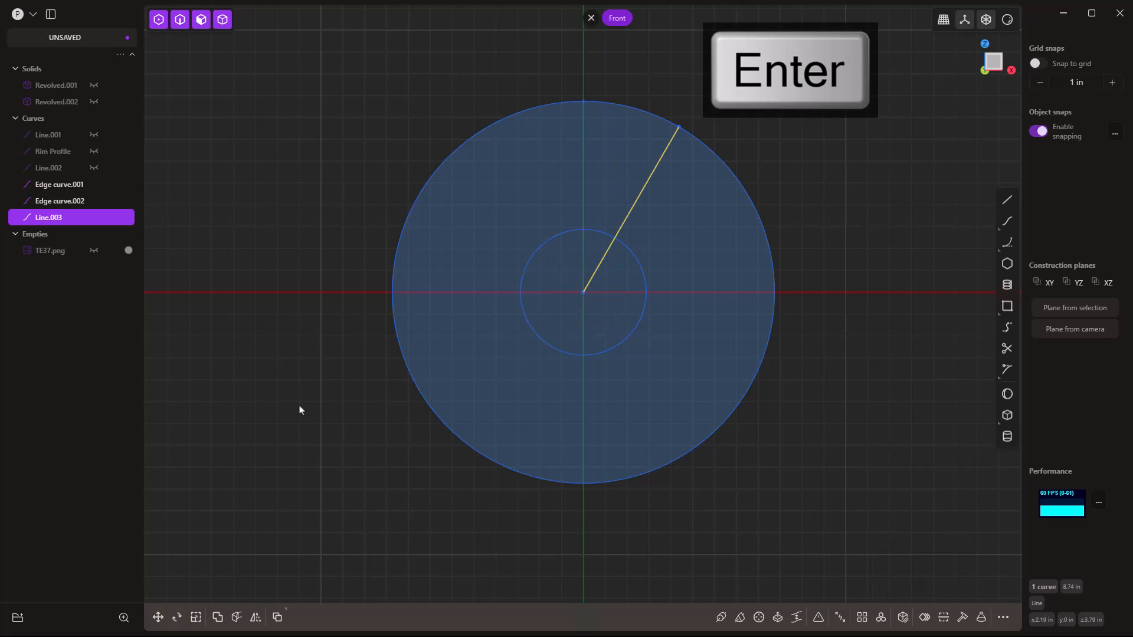
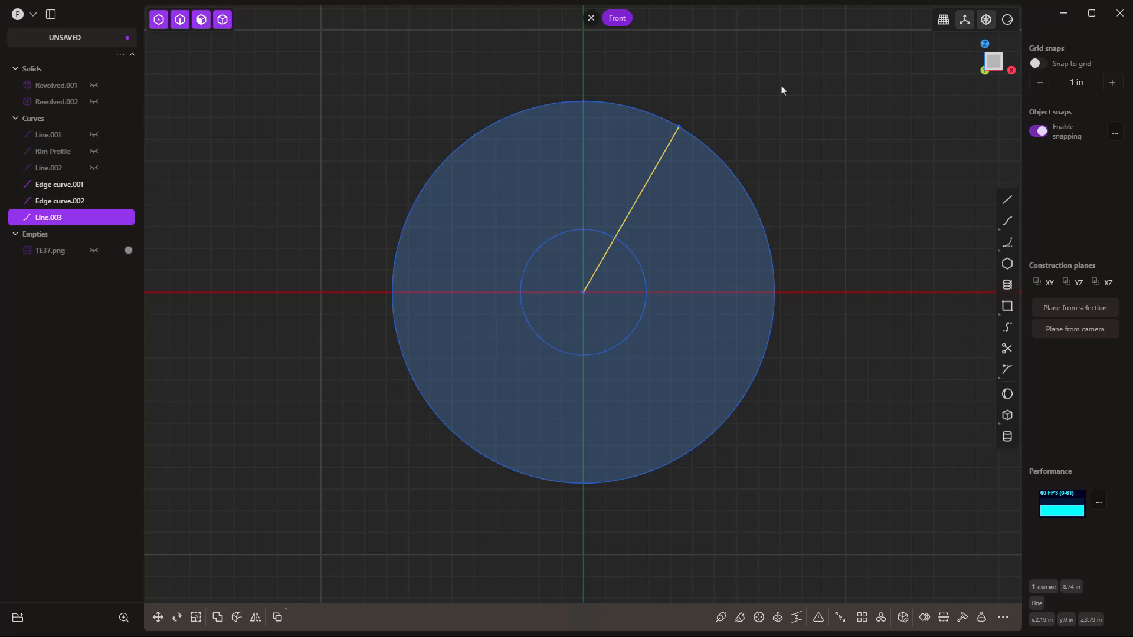
# Offset the radial line 1 in to both sides.
pyautogui.press('o')
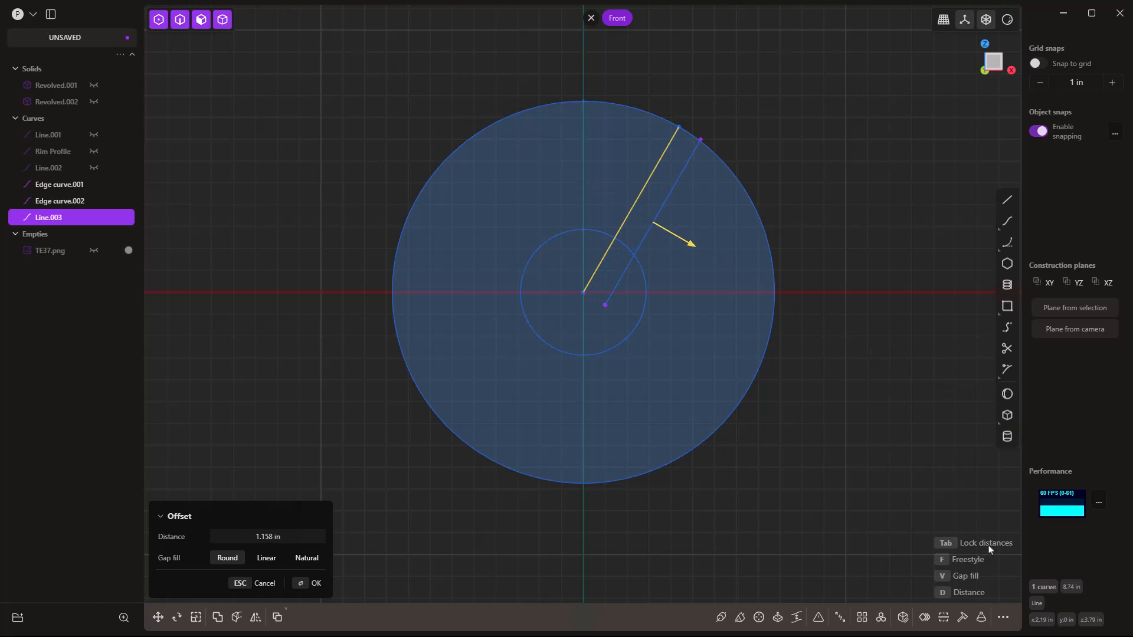
pyautogui.press('Tab')
pyautogui.click(276, 536)
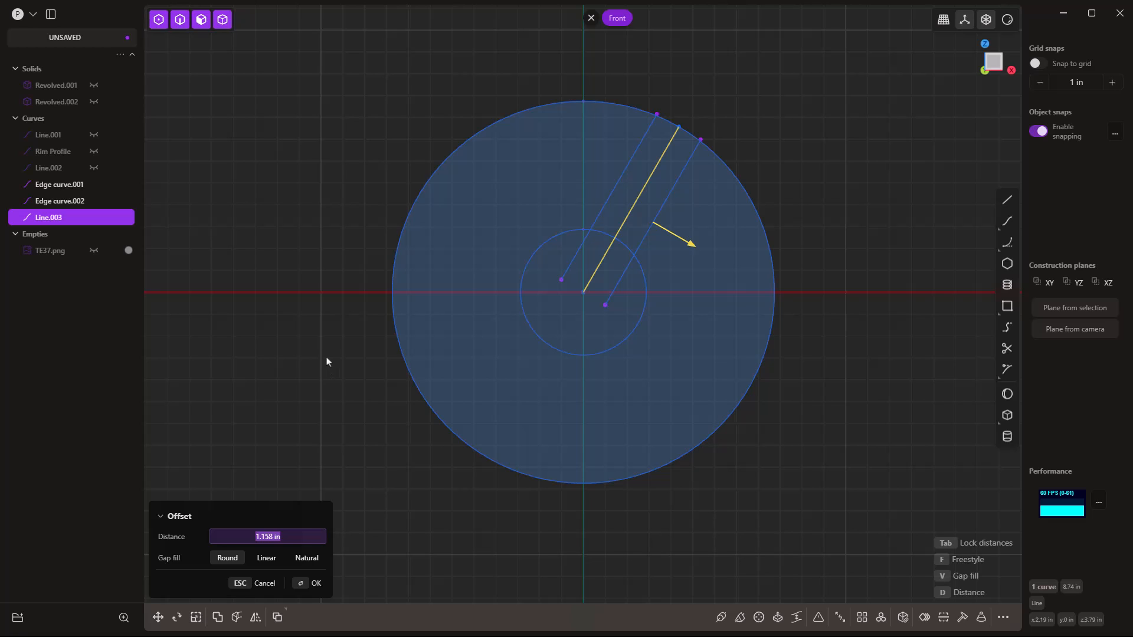
pyautogui.write('1')
pyautogui.press('Return')
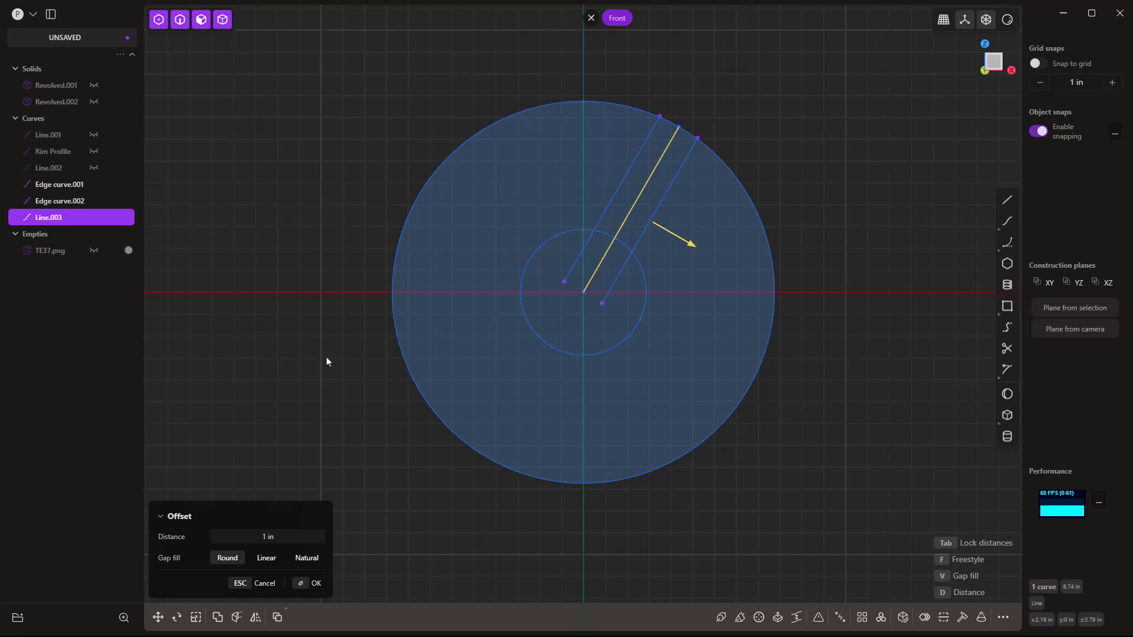
pyautogui.press('Return')
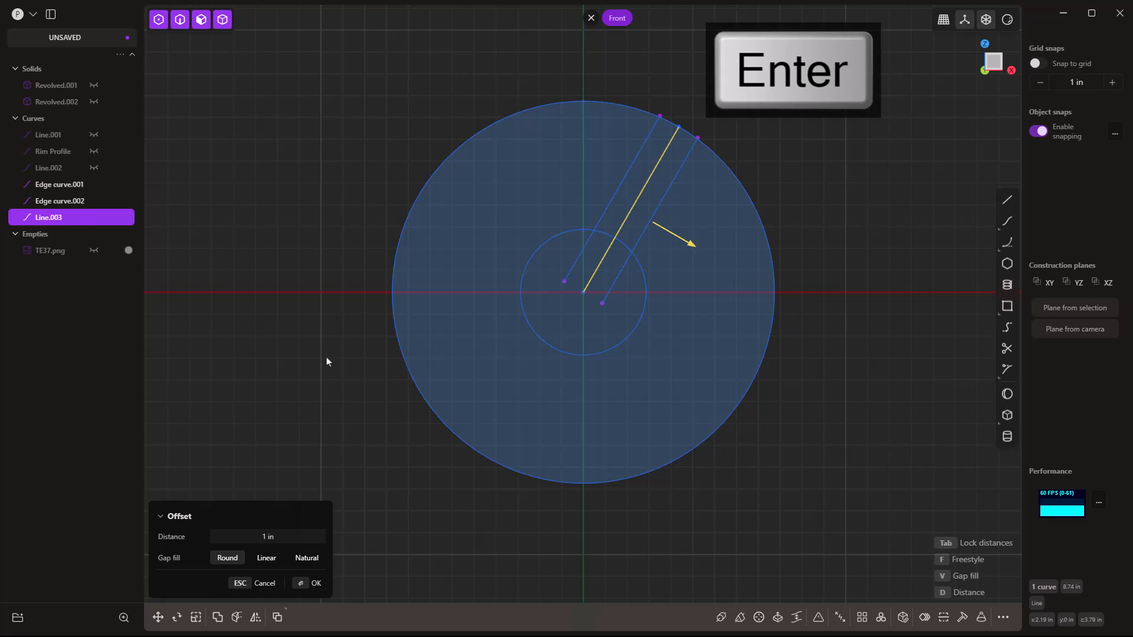
# Delete the original radial line and one of the two offset lines.
pyautogui.click(657, 162)
pyautogui.press('Delete')
pyautogui.click(679, 171)
pyautogui.press('Delete')
# Mirror the offset line across the vertical axis.
pyautogui.scroll(10, 661, 112)
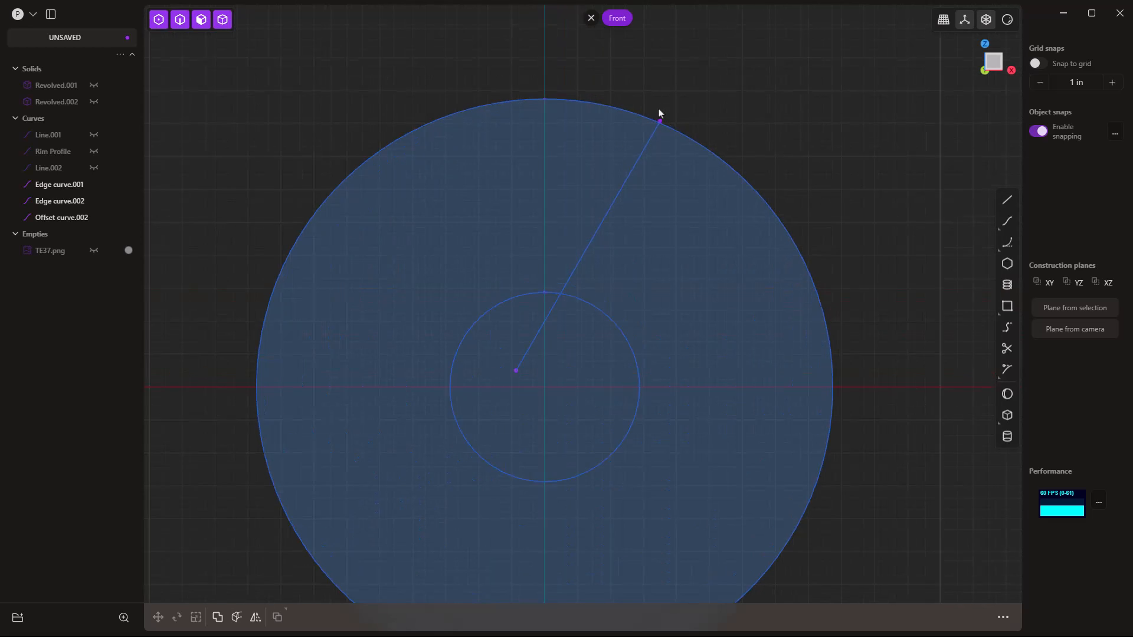
pyautogui.scroll(3, 663, 134)
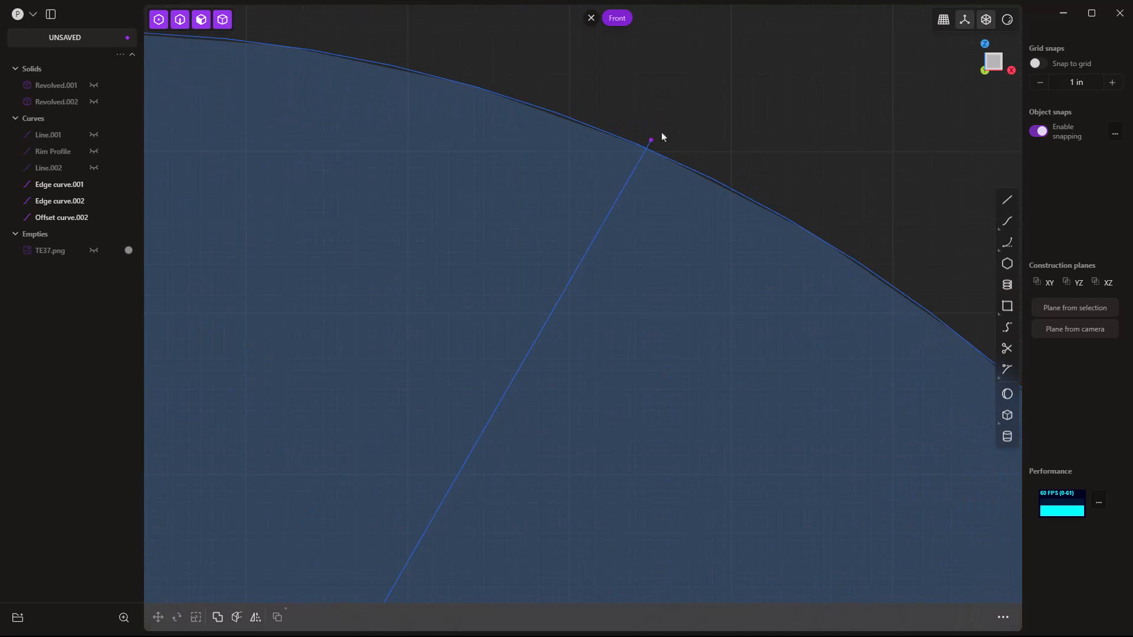
pyautogui.press('t')
pyautogui.scroll(-3, 662, 138)
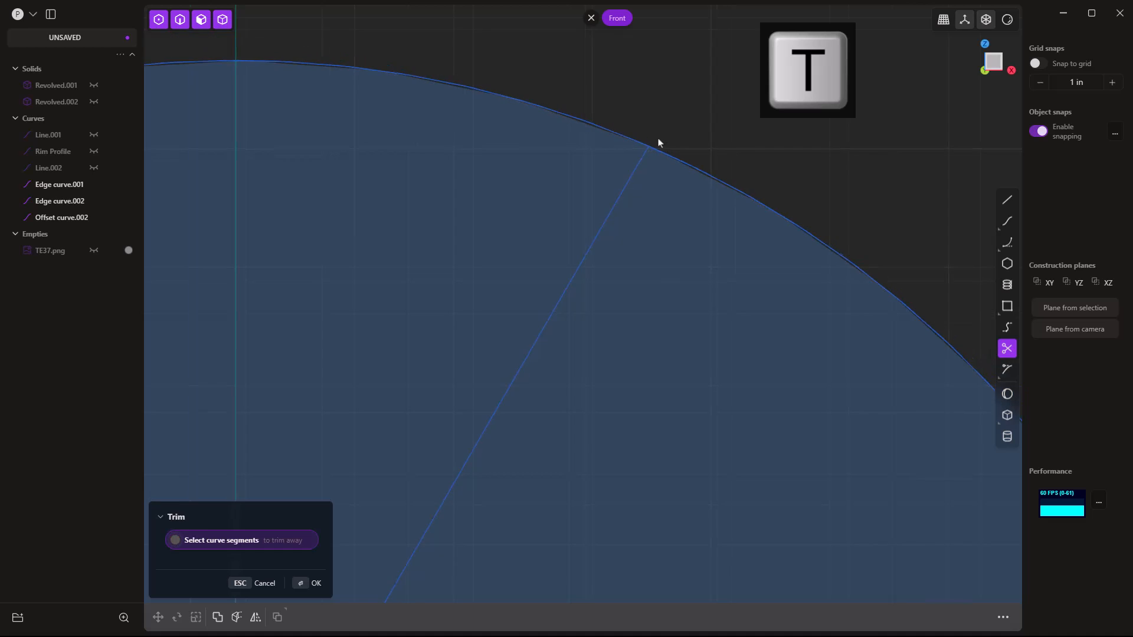
pyautogui.scroll(-6, 662, 139)
pyautogui.press('Escape')
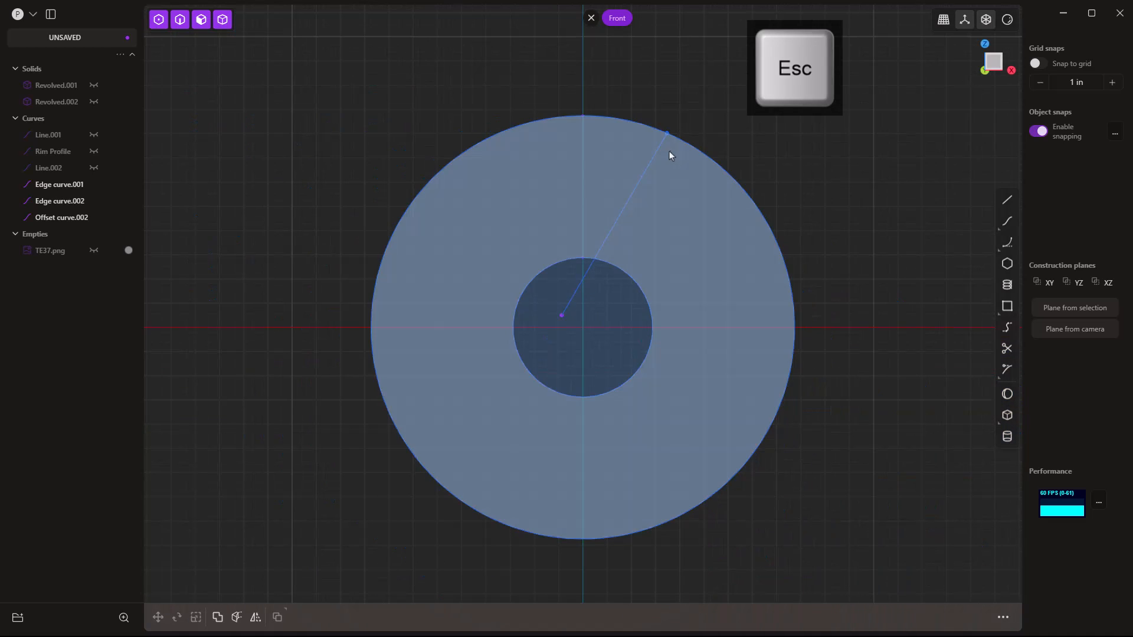
pyautogui.click(654, 157)
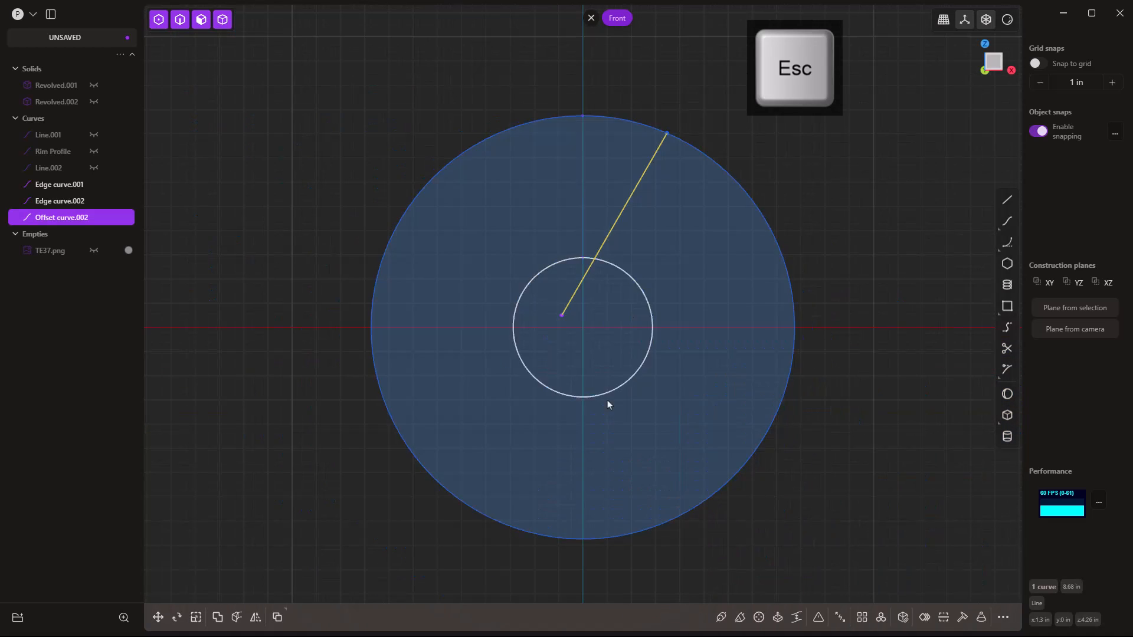
pyautogui.click(255, 617)
pyautogui.click(560, 327)
pyautogui.rightClick(826, 135)
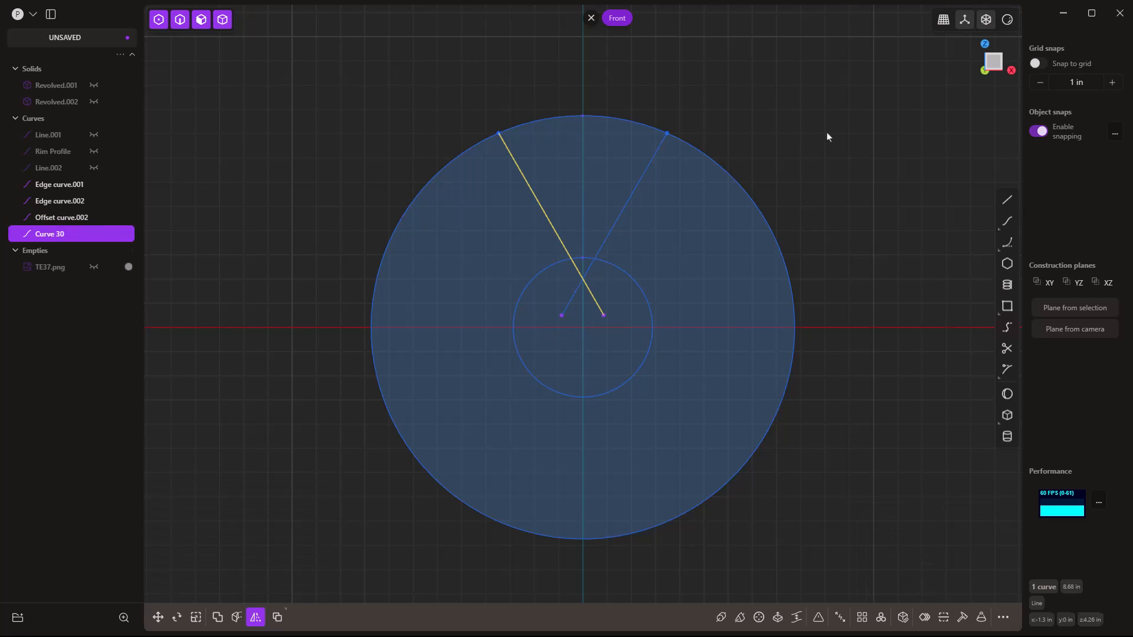
# Trim both line ends inside the hub circle and join the two lines into a V curve.
pyautogui.press('t')
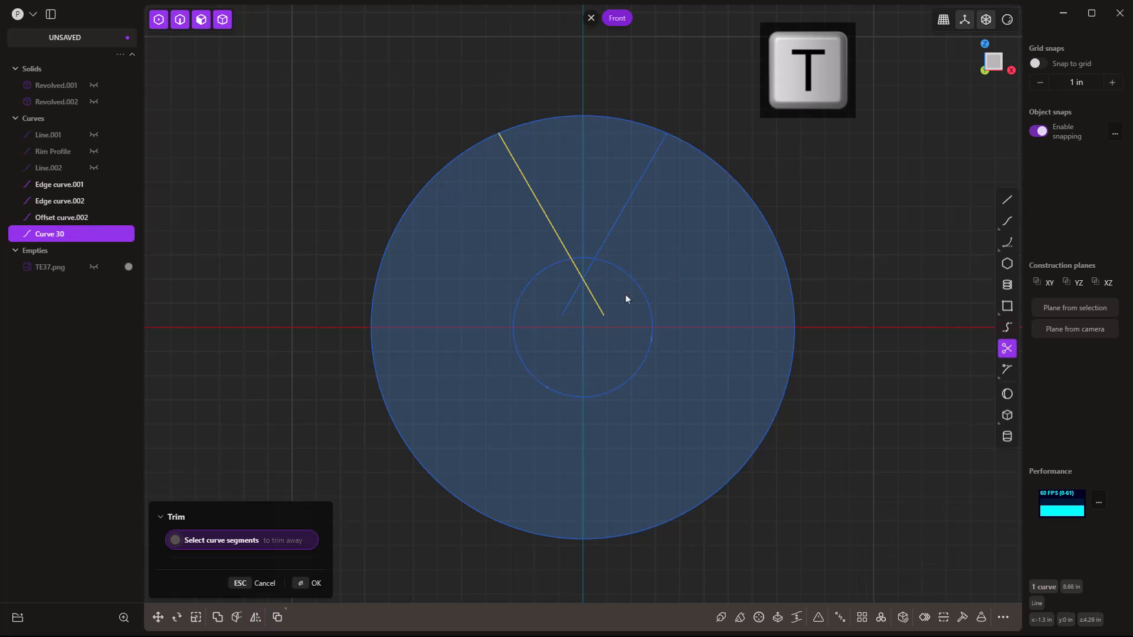
pyautogui.click(589, 297)
pyautogui.click(579, 294)
pyautogui.press('Return')
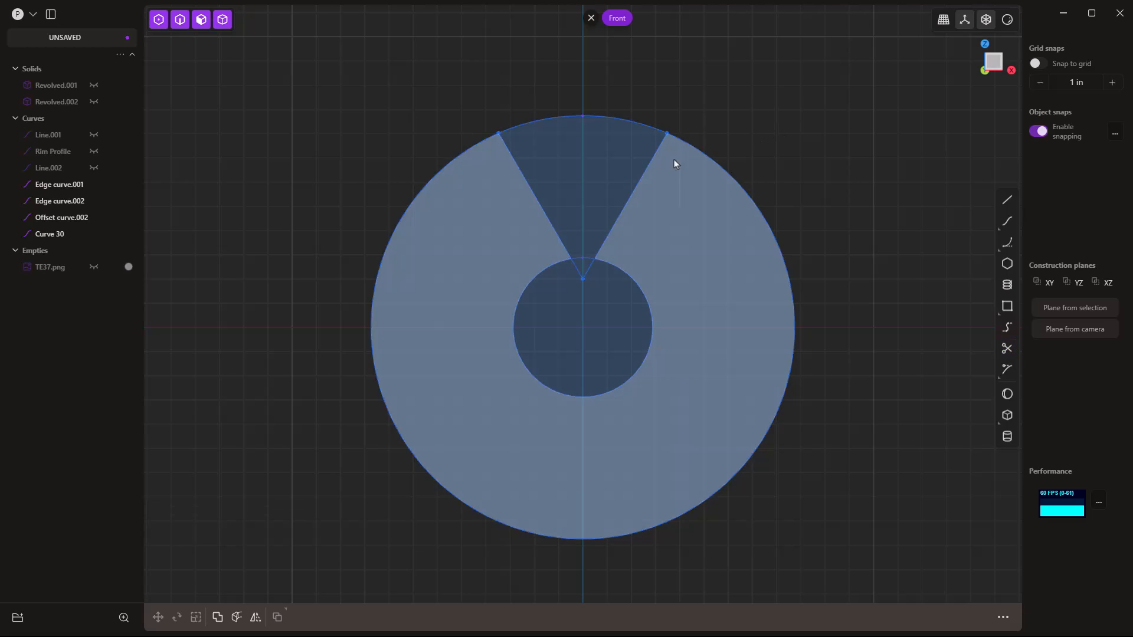
pyautogui.click(647, 166)
pyautogui.keyDown('shift'); pyautogui.click(538, 205); pyautogui.keyUp('shift')
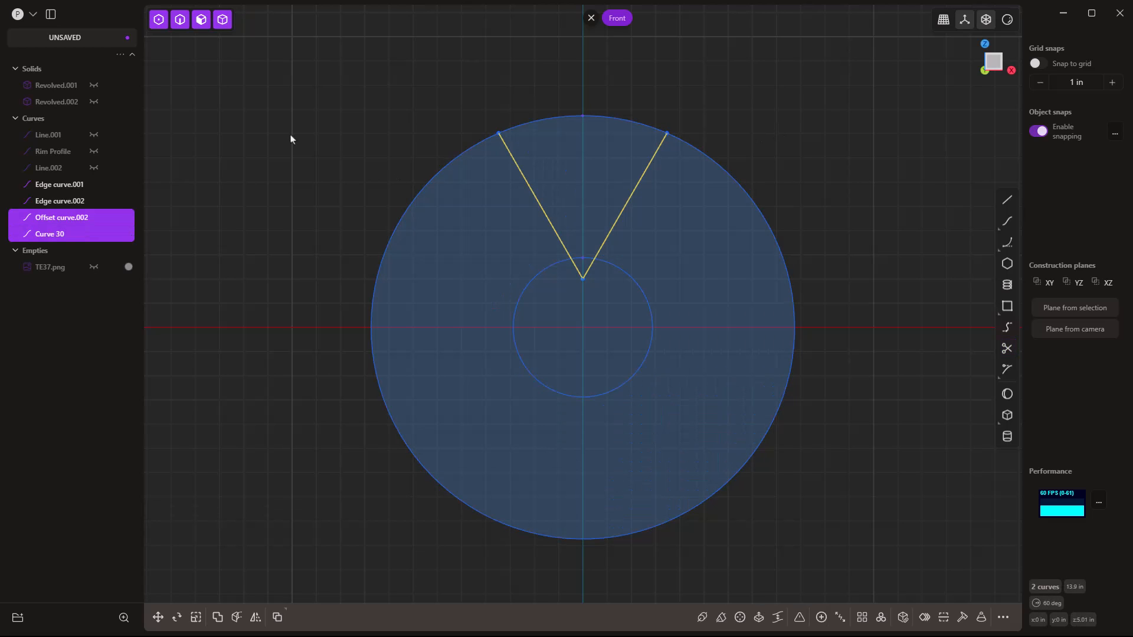
pyautogui.press('j')
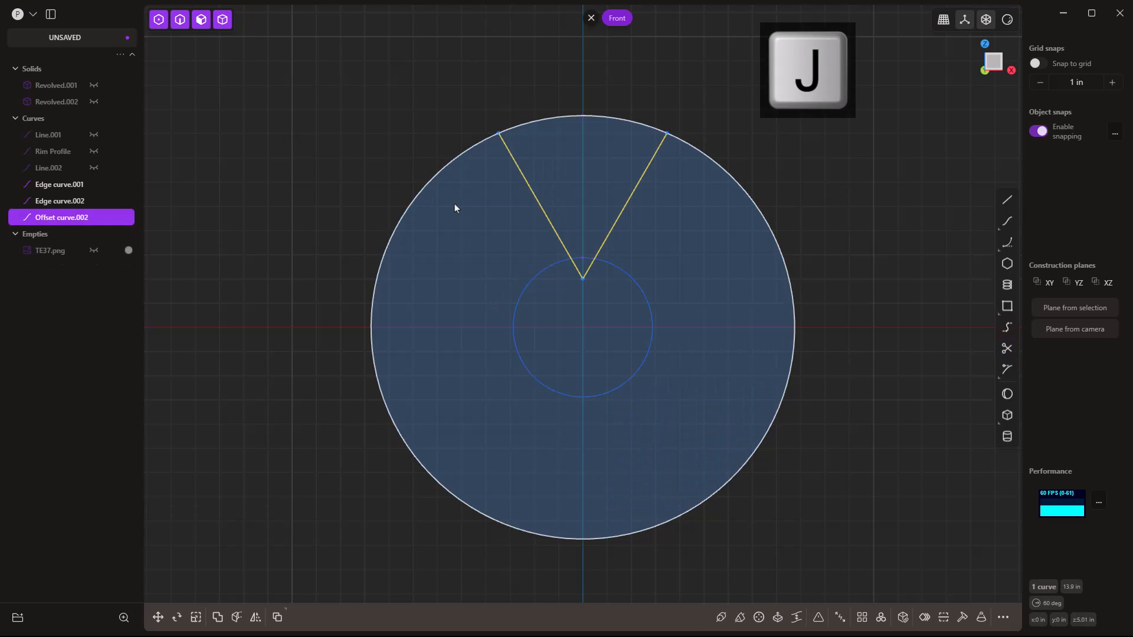
# Cut off the V's bottom corner and round its corners with a 0.682 in fillet.
pyautogui.press('f')
pyautogui.press('b')
pyautogui.moveTo(584, 207)
pyautogui.mouseDown()
pyautogui.moveTo(583, 197)
pyautogui.moveTo(586, 224)
pyautogui.mouseUp()
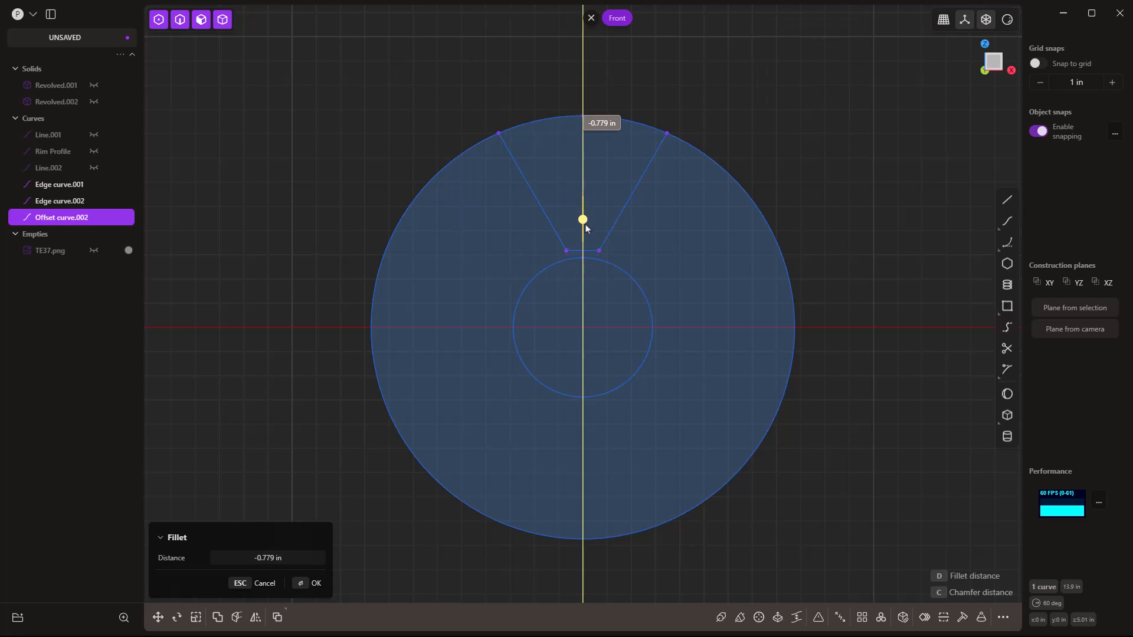
pyautogui.moveTo(585, 224); pyautogui.dragTo(586, 229)
pyautogui.press('Return')
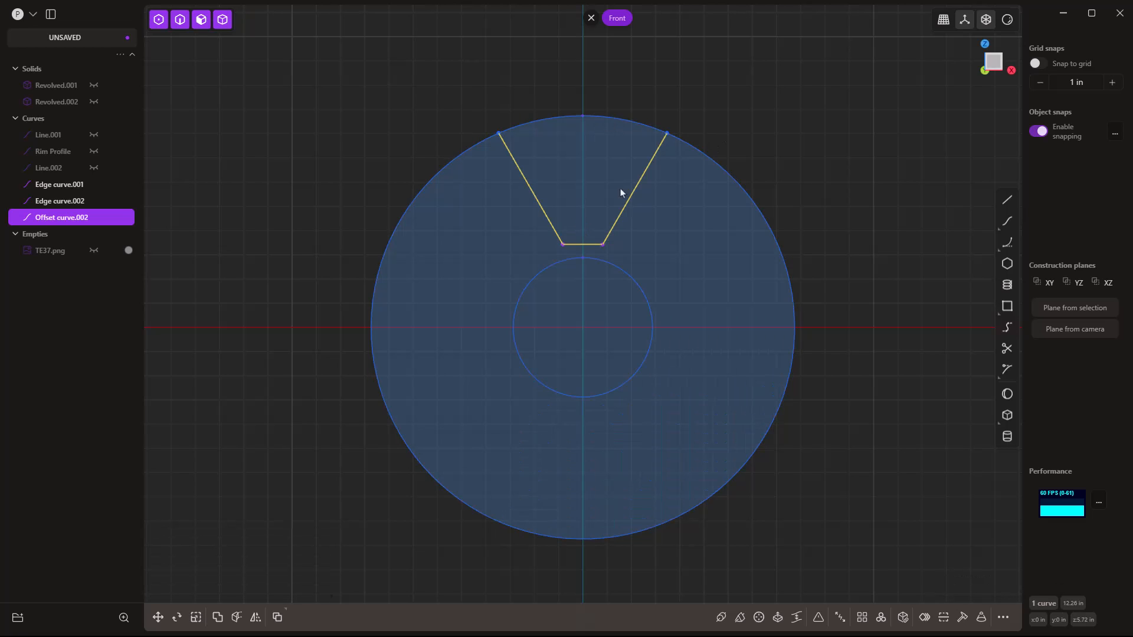
pyautogui.press('b')
pyautogui.moveTo(582, 190); pyautogui.dragTo(586, 220)
pyautogui.press('Return')
# Radially array the V curve six times around the origin, checking it against TE37.png.
pyautogui.click(880, 617)
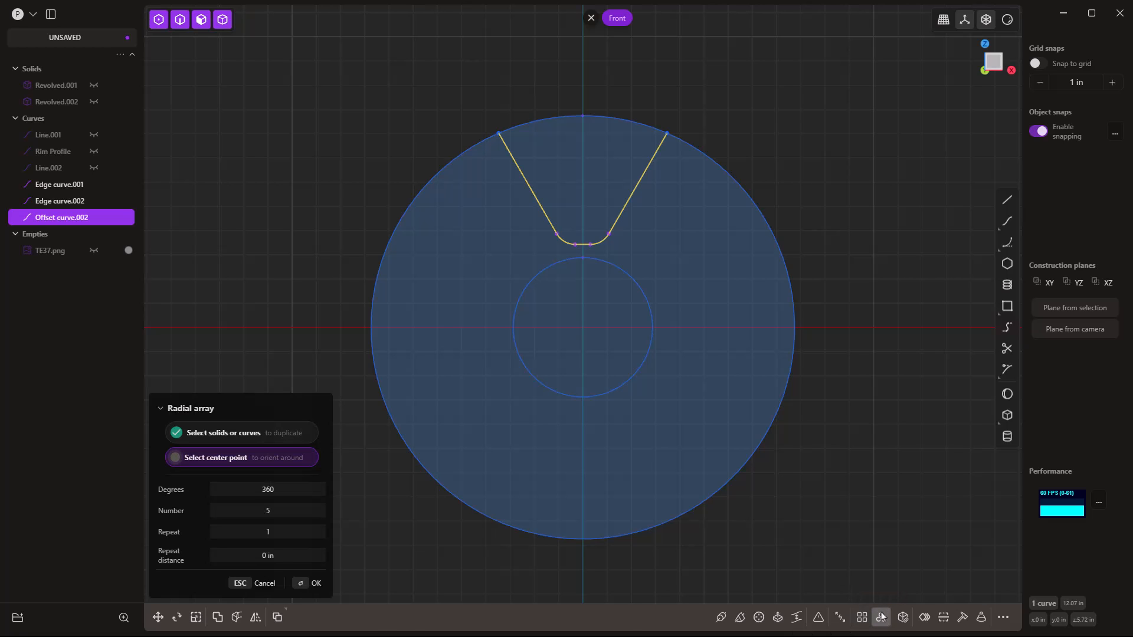
pyautogui.click(584, 333)
pyautogui.moveTo(268, 511); pyautogui.dragTo(280, 511)
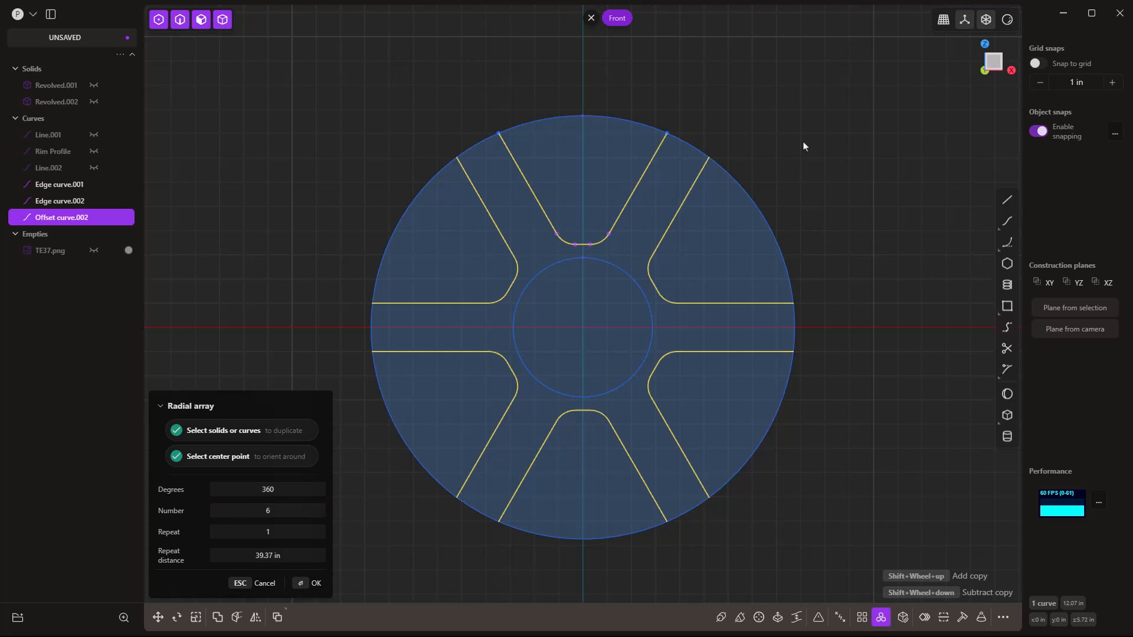
pyautogui.press('Return')
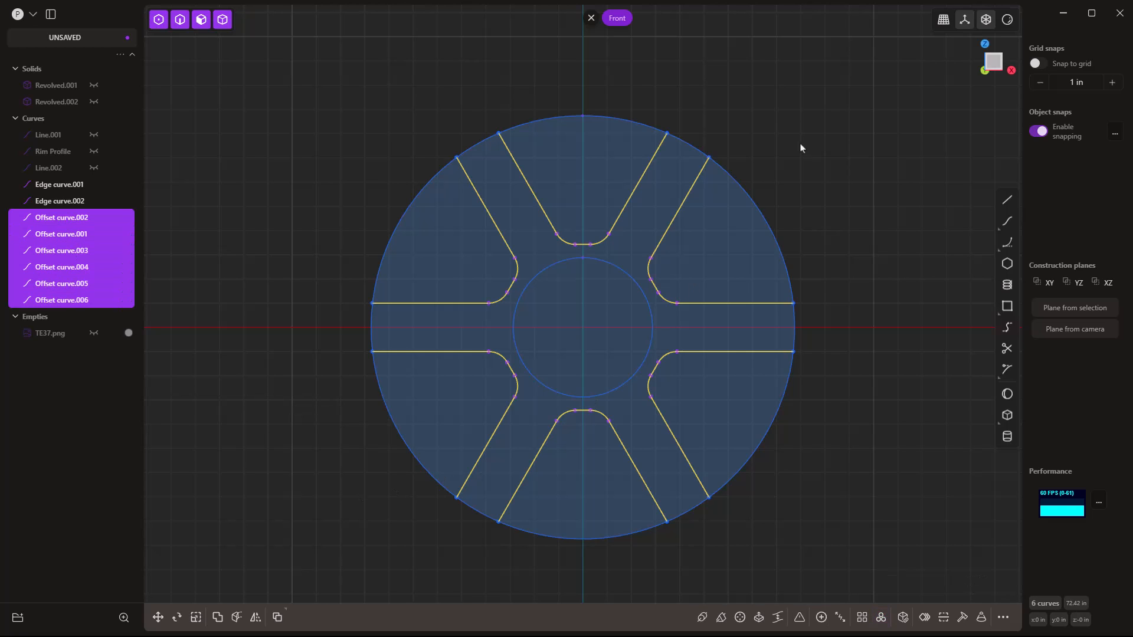
pyautogui.click(93, 333)
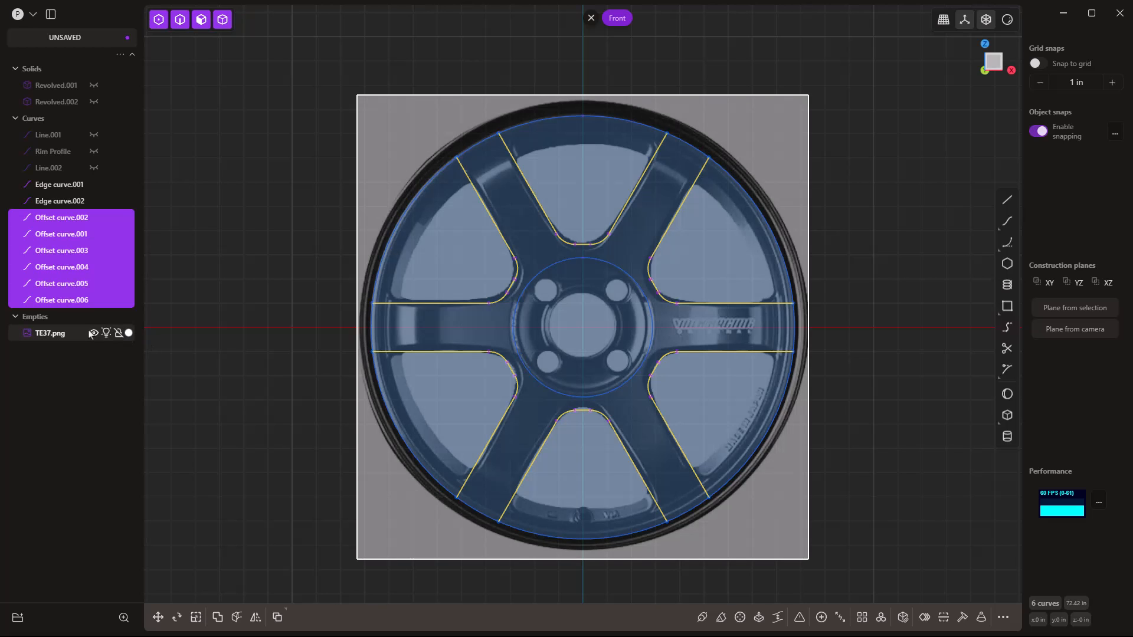
pyautogui.click(93, 334)
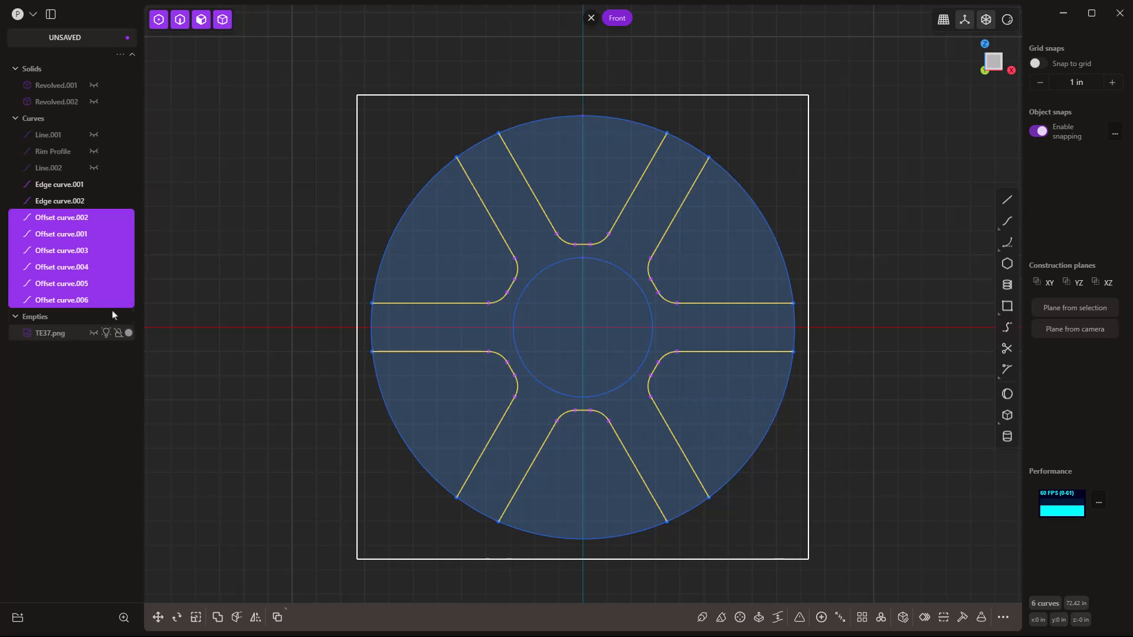
pyautogui.click(256, 173)
# Trim away the six rim arcs between the spokes to leave a star outline.
pyautogui.press('t')
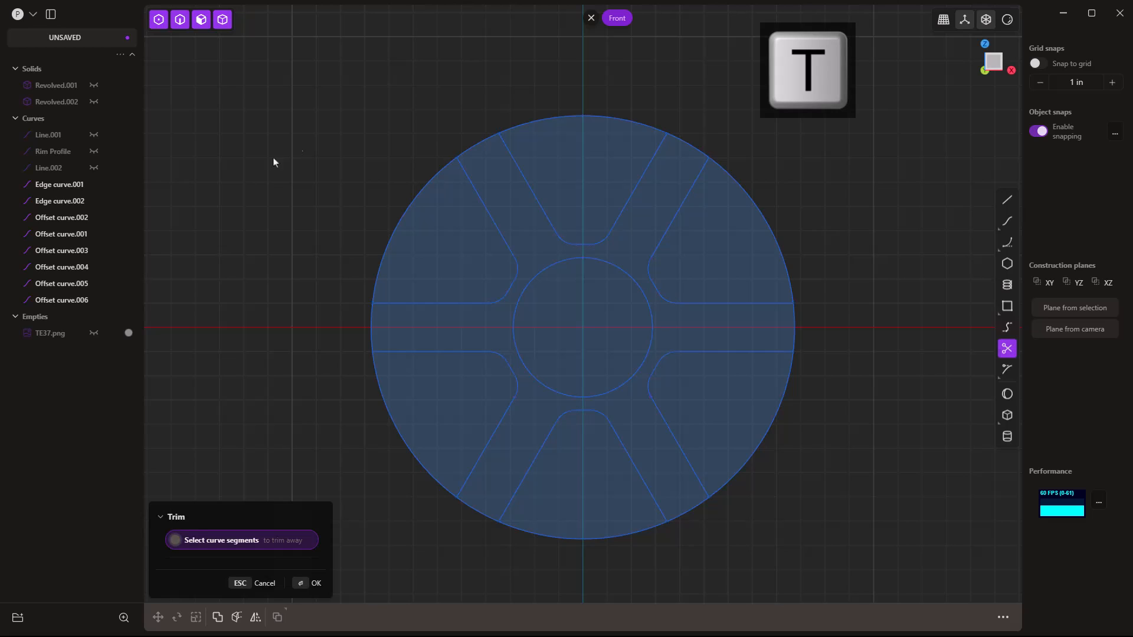
pyautogui.click(519, 127)
pyautogui.click(427, 184)
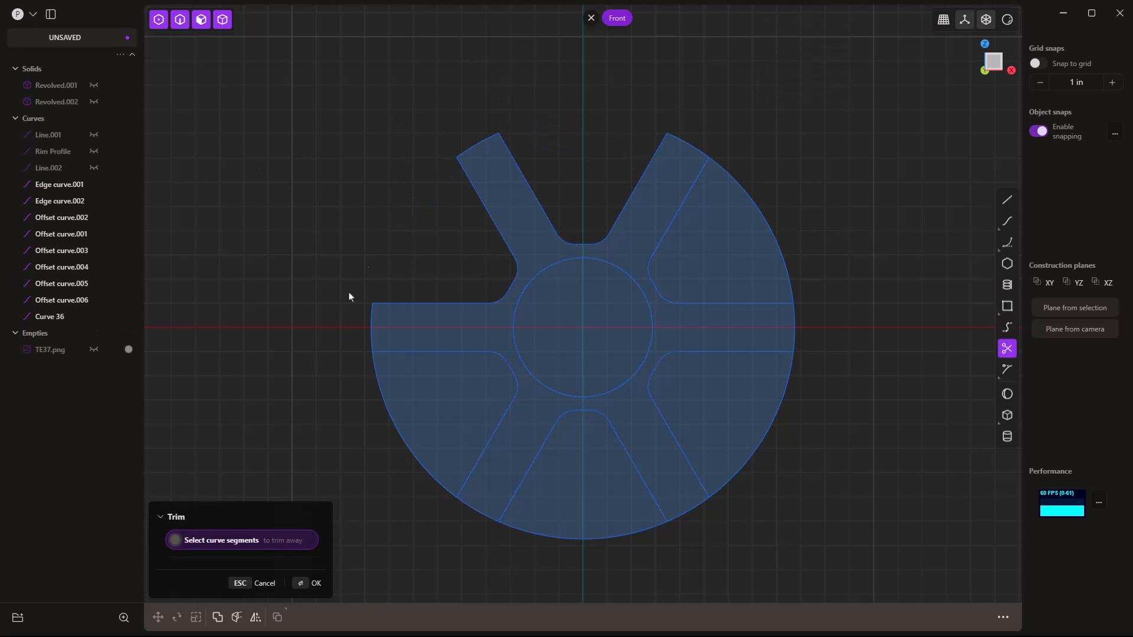
pyautogui.click(377, 388)
pyautogui.click(542, 534)
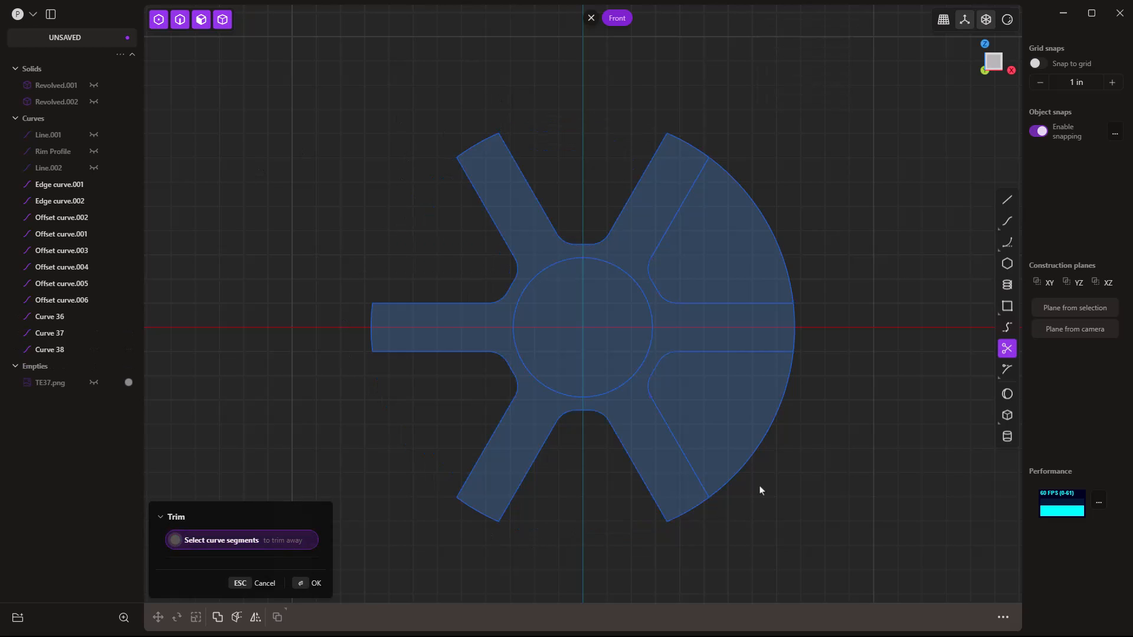
pyautogui.click(754, 452)
pyautogui.click(775, 253)
pyautogui.press('Return')
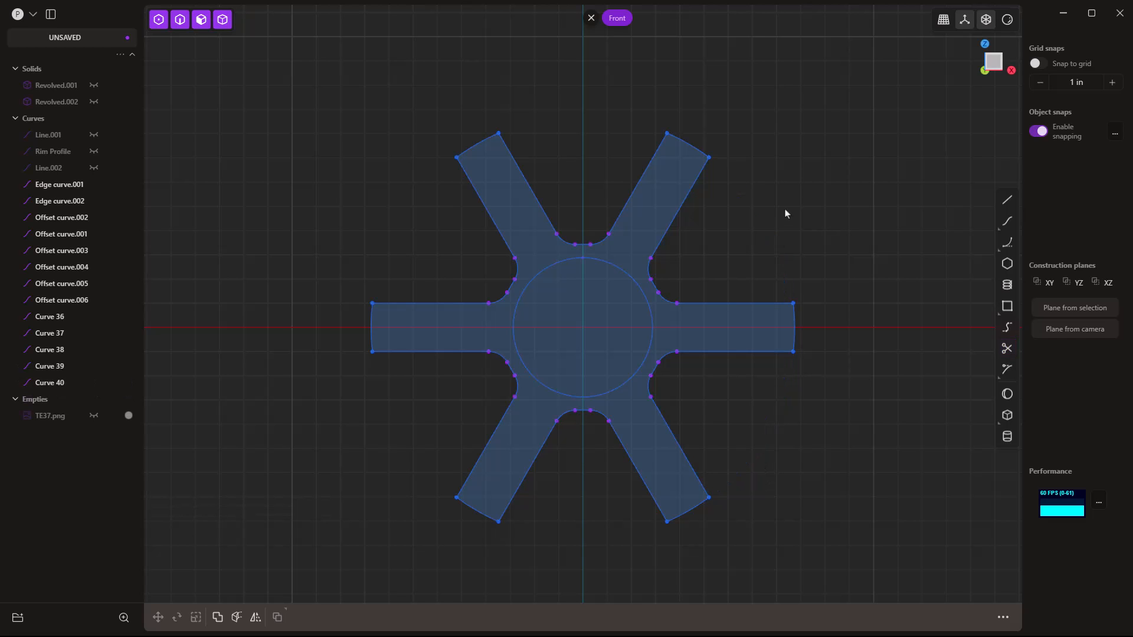
pyautogui.scroll(-2, 783, 212)
# Delete the hub circle and join the star curves into one outline.
pyautogui.click(629, 257)
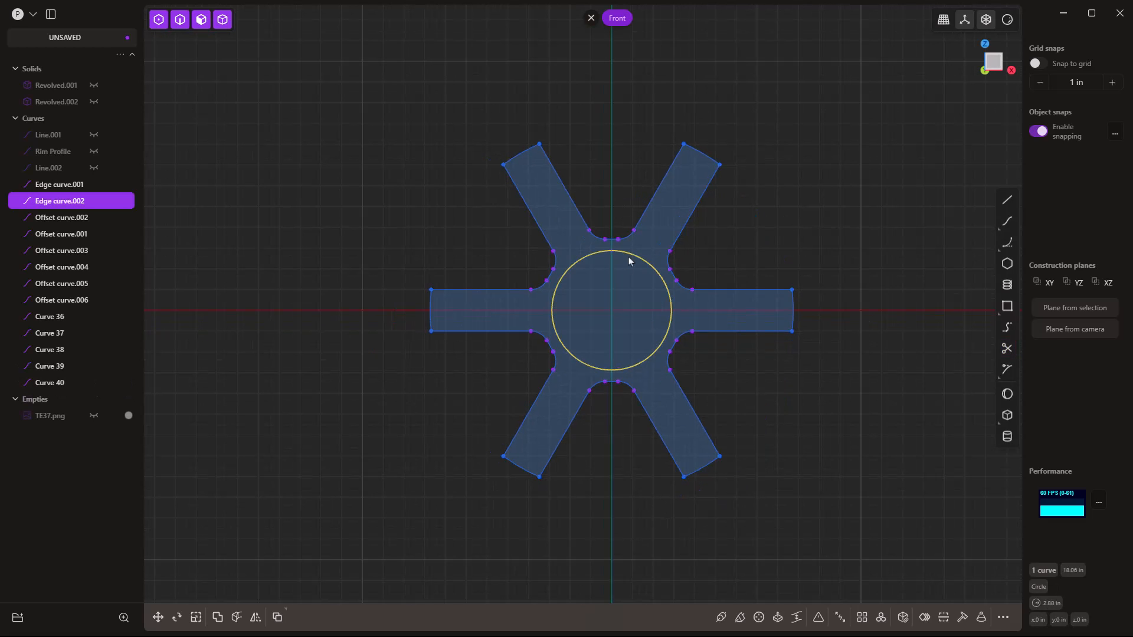
pyautogui.press('Delete')
pyautogui.moveTo(315, 66); pyautogui.dragTo(890, 531)
pyautogui.press('e')
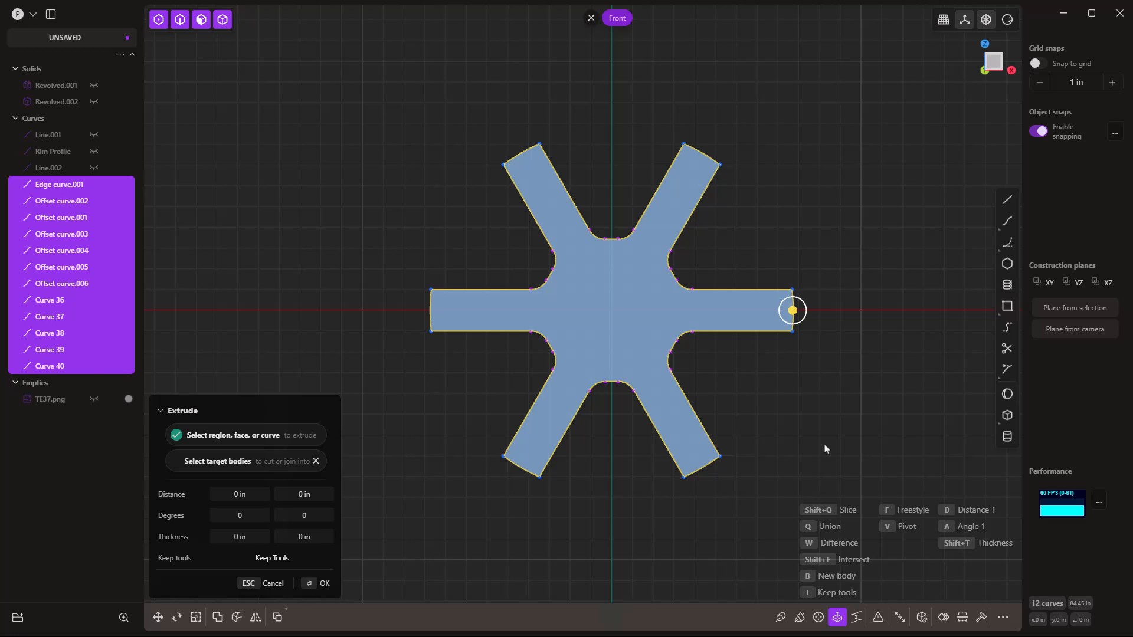
pyautogui.press('j')
# Extrude the star region about 9.9 in forward and 0.787 in backward, with the rim body shown.
pyautogui.moveTo(799, 475); pyautogui.dragTo(713, 512, button='middle')
pyautogui.click(622, 303)
pyautogui.press('e')
pyautogui.moveTo(581, 316); pyautogui.dragTo(430, 363)
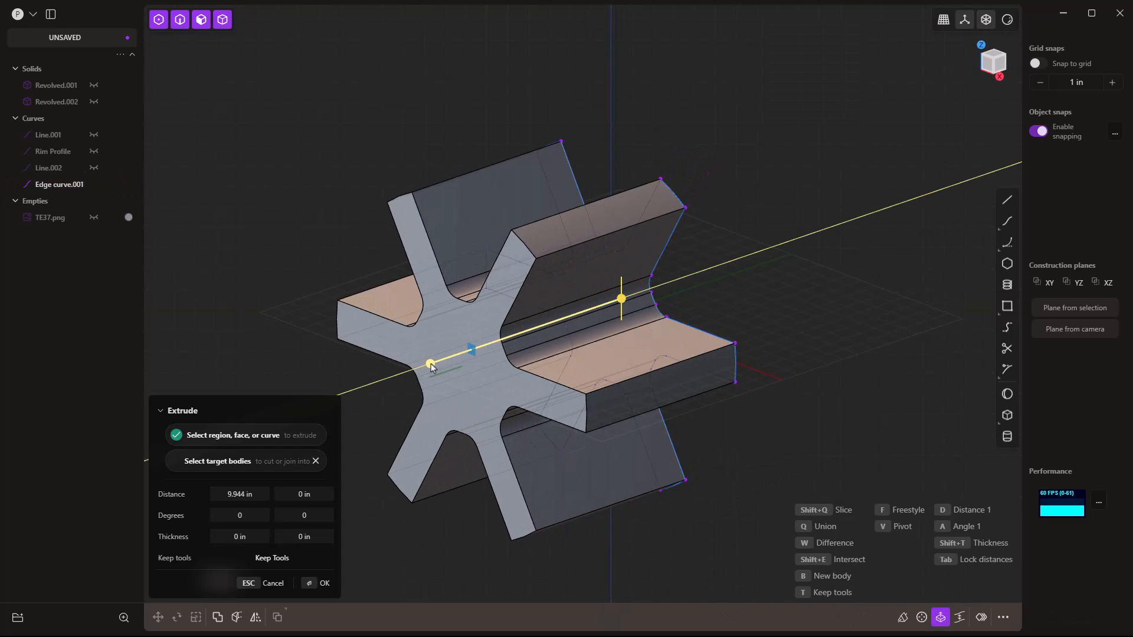
pyautogui.click(94, 85)
pyautogui.moveTo(377, 263); pyautogui.dragTo(275, 266, button='middle')
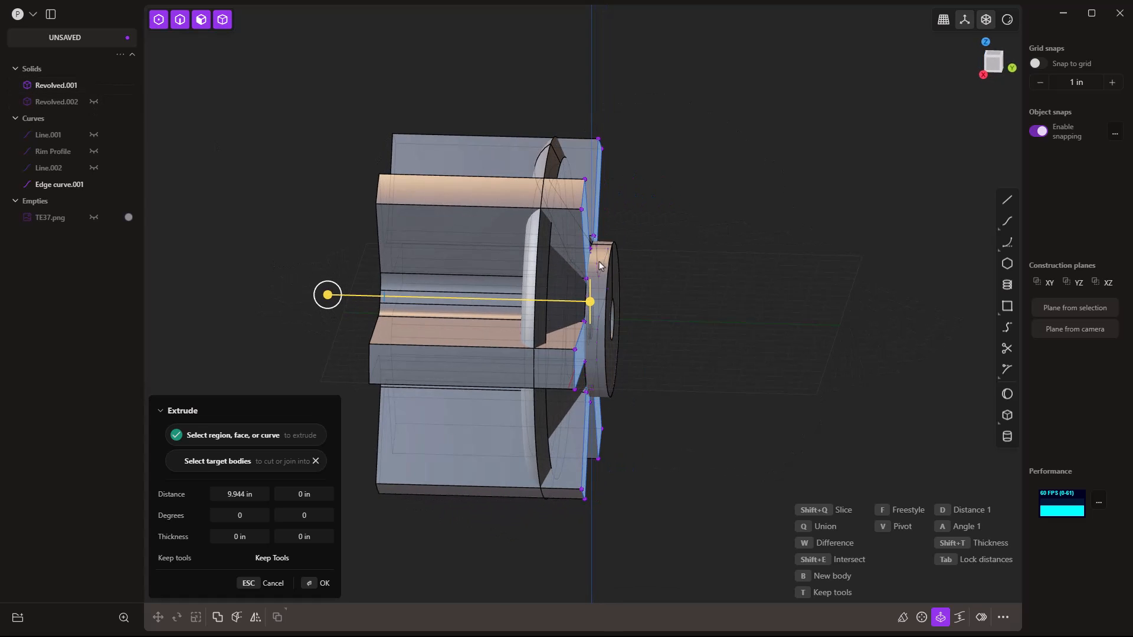
pyautogui.moveTo(308, 493); pyautogui.dragTo(266, 493)
pyautogui.moveTo(501, 432); pyautogui.dragTo(602, 417, button='middle')
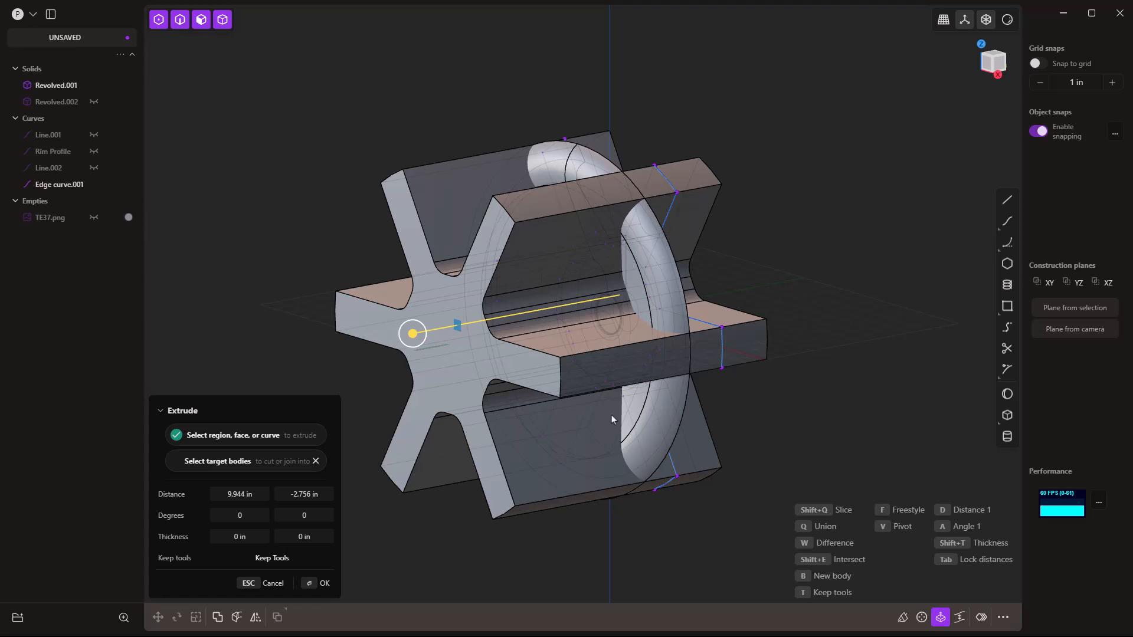
# Make the extrusion intersect with the revolved ring body.
pyautogui.hotkey('shift', 'e')
pyautogui.click(664, 288)
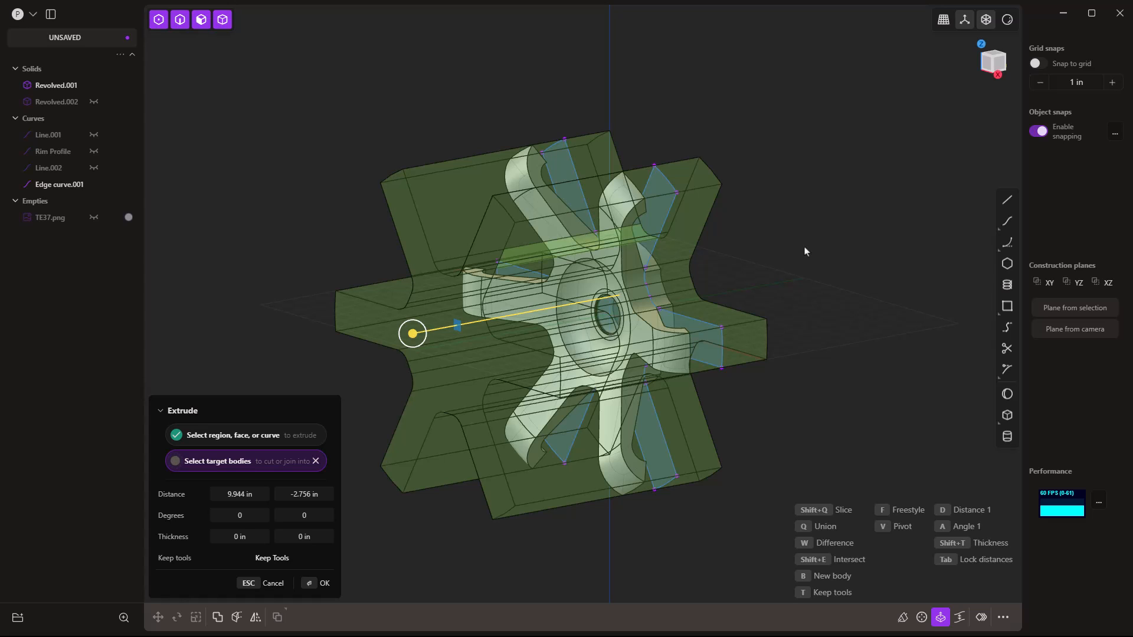
pyautogui.press('Escape')
# Hide the Edge curve.001 guide surfaces.
pyautogui.click(796, 364)
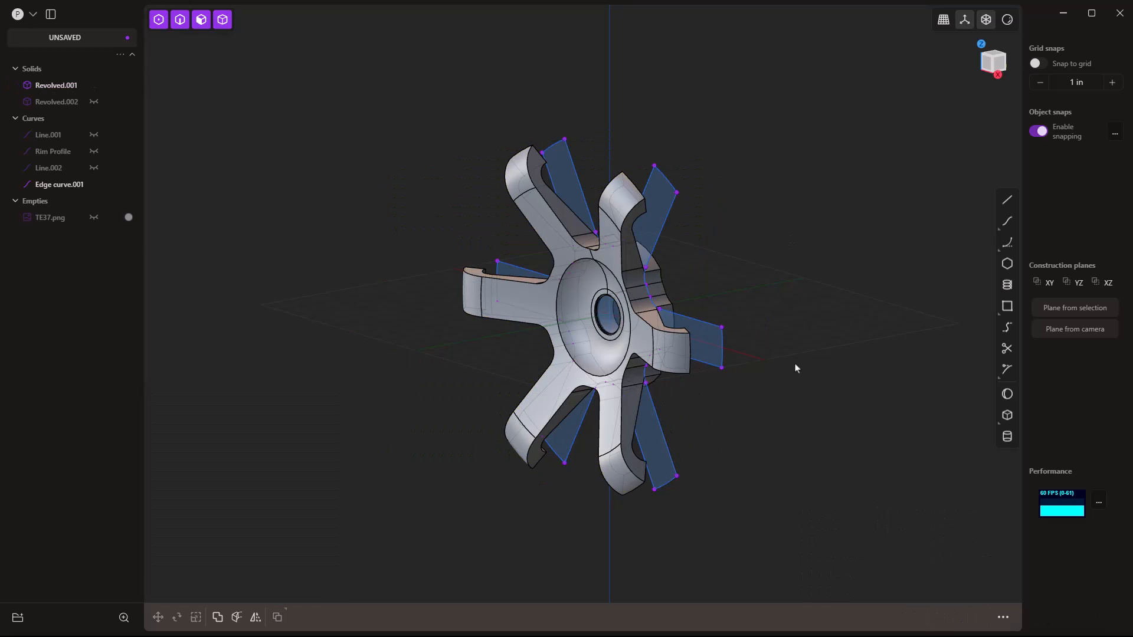
pyautogui.moveTo(796, 364); pyautogui.dragTo(761, 374, button='middle')
pyautogui.click(105, 186)
pyautogui.click(105, 185)
pyautogui.click(105, 186)
pyautogui.moveTo(631, 436); pyautogui.dragTo(589, 210, button='middle')
pyautogui.scroll(5, 540, 268)
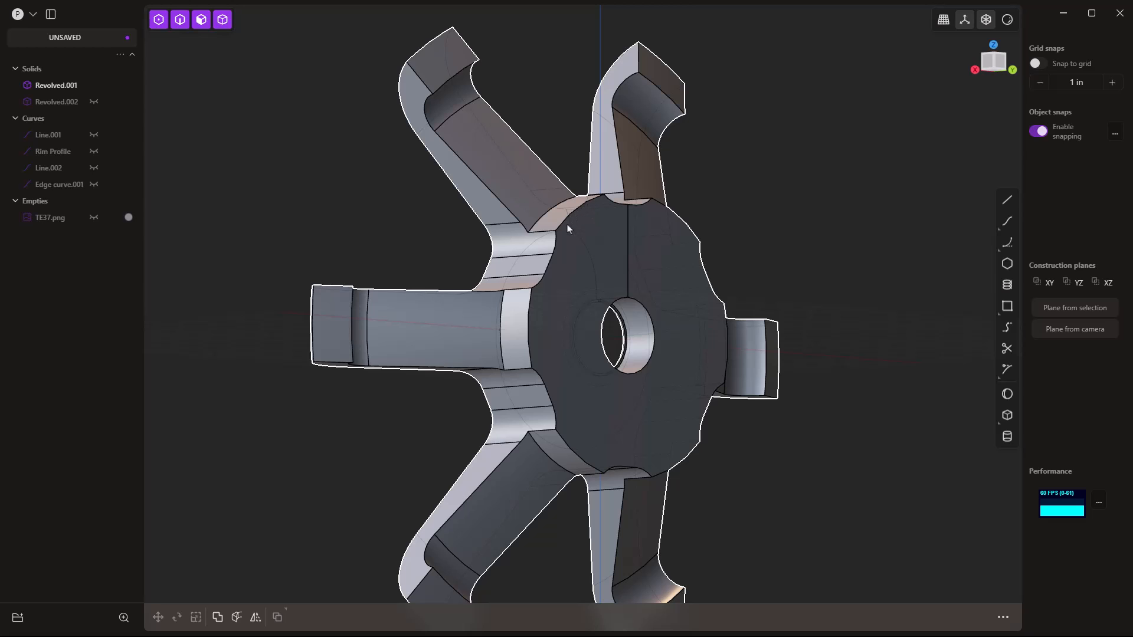
# Try a 0.342 in inward offset on a spoke face near the hub, then cancel it.
pyautogui.click(512, 336)
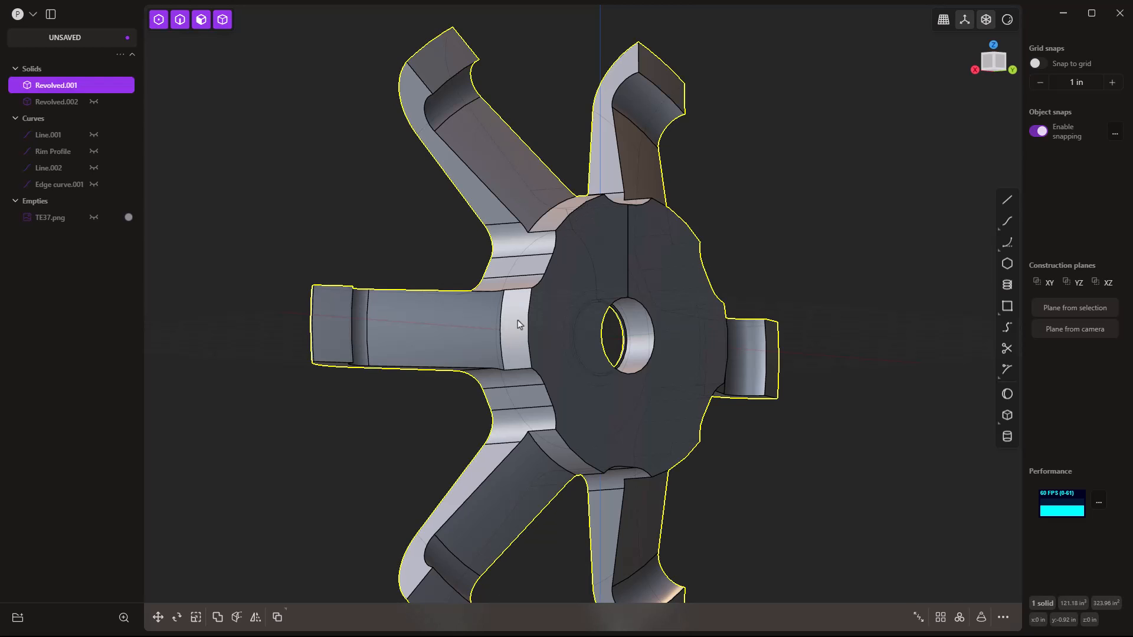
pyautogui.click(512, 334)
pyautogui.press('o')
pyautogui.moveTo(490, 319); pyautogui.dragTo(490, 320)
pyautogui.press('Escape')
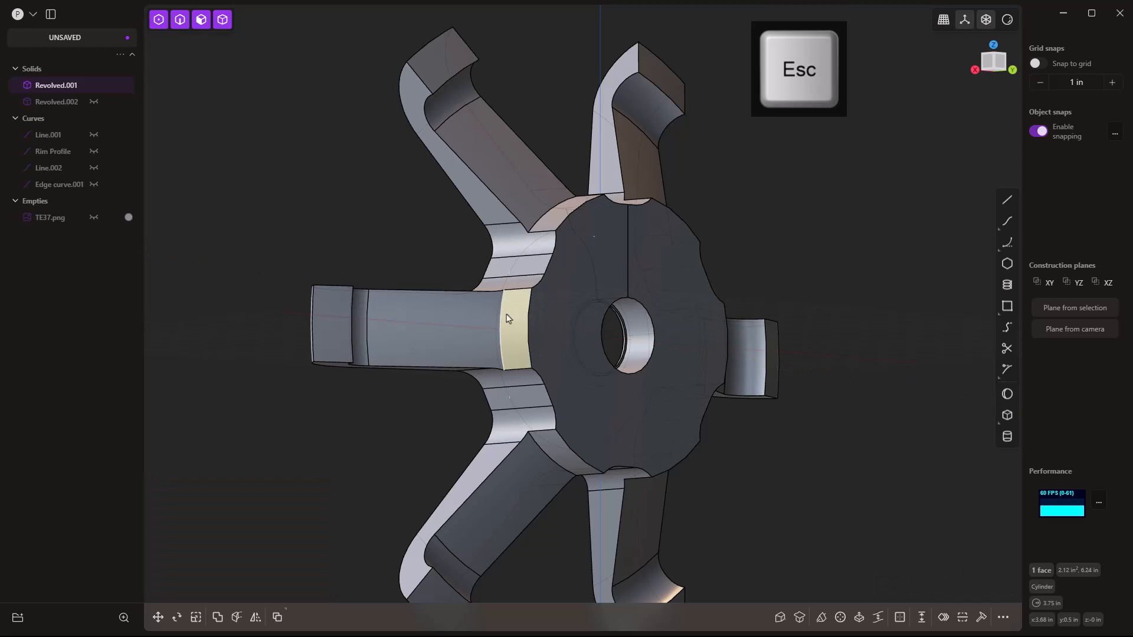
# Show the Line.002 curve, leaving Rim Profile hidden.
pyautogui.moveTo(822, 228); pyautogui.dragTo(757, 294, button='middle')
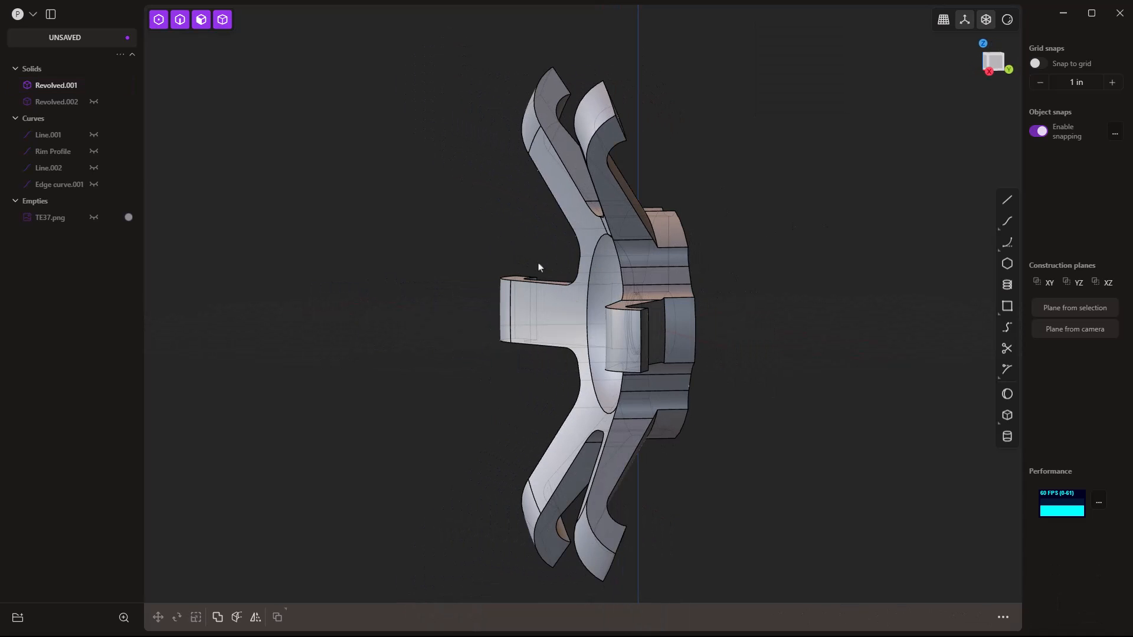
pyautogui.click(94, 152)
pyautogui.click(95, 152)
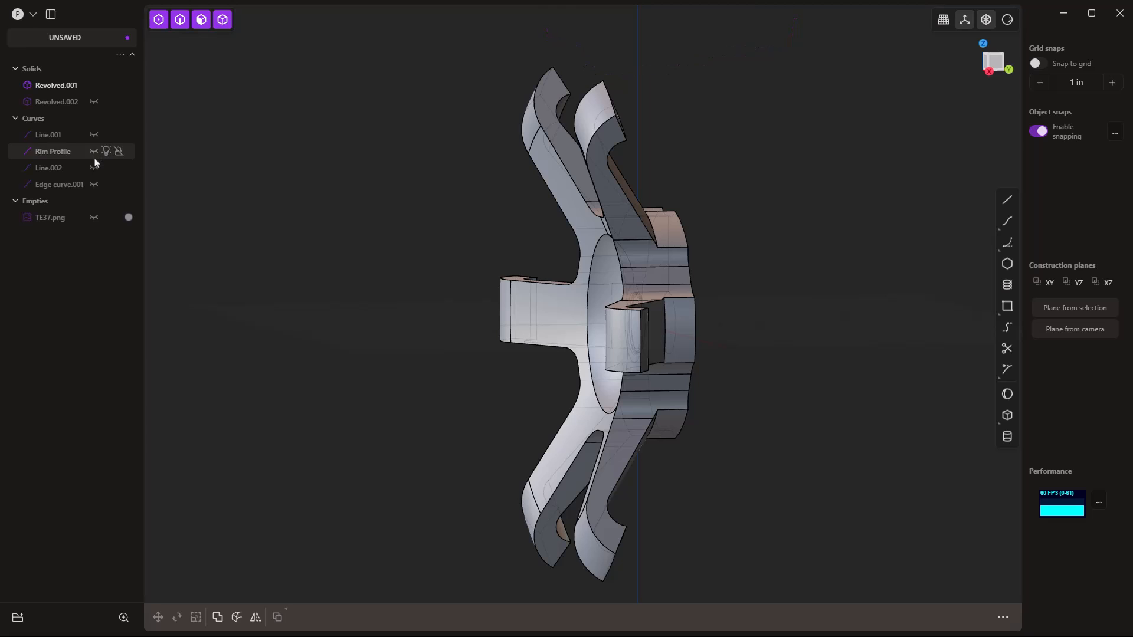
pyautogui.click(94, 168)
# Show Rim Profile, hide the Revolved.001 spoke solid, and switch to the right view.
pyautogui.click(94, 151)
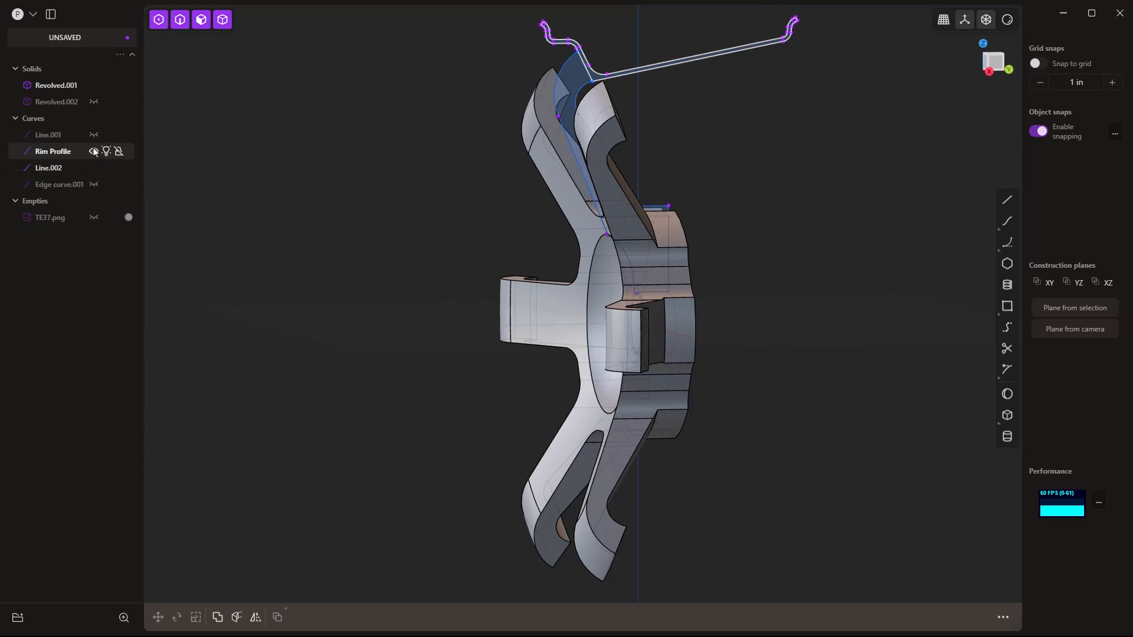
pyautogui.click(94, 85)
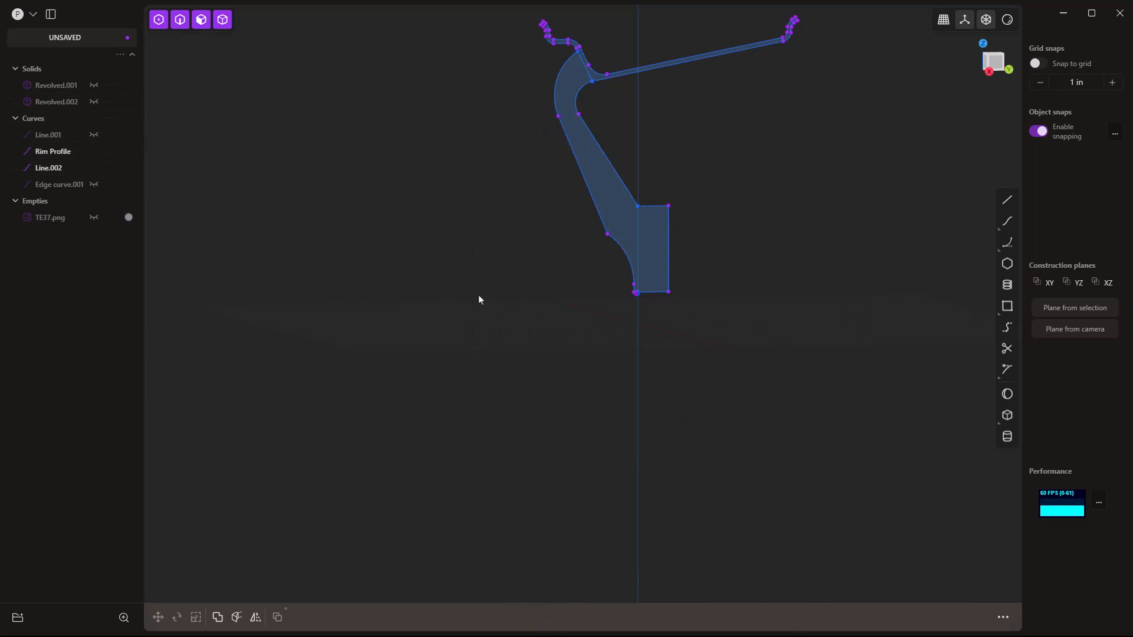
pyautogui.press('3')
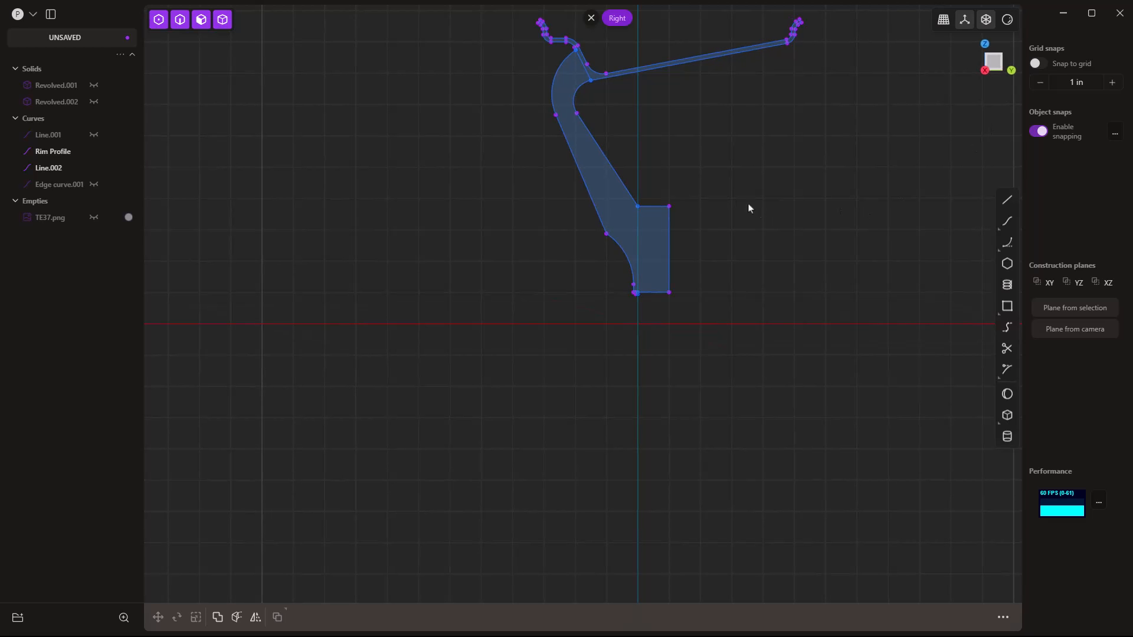
pyautogui.scroll(5, 631, 210)
# Move the block's two top corner vertices down along Z to shorten the end block.
pyautogui.click(659, 210)
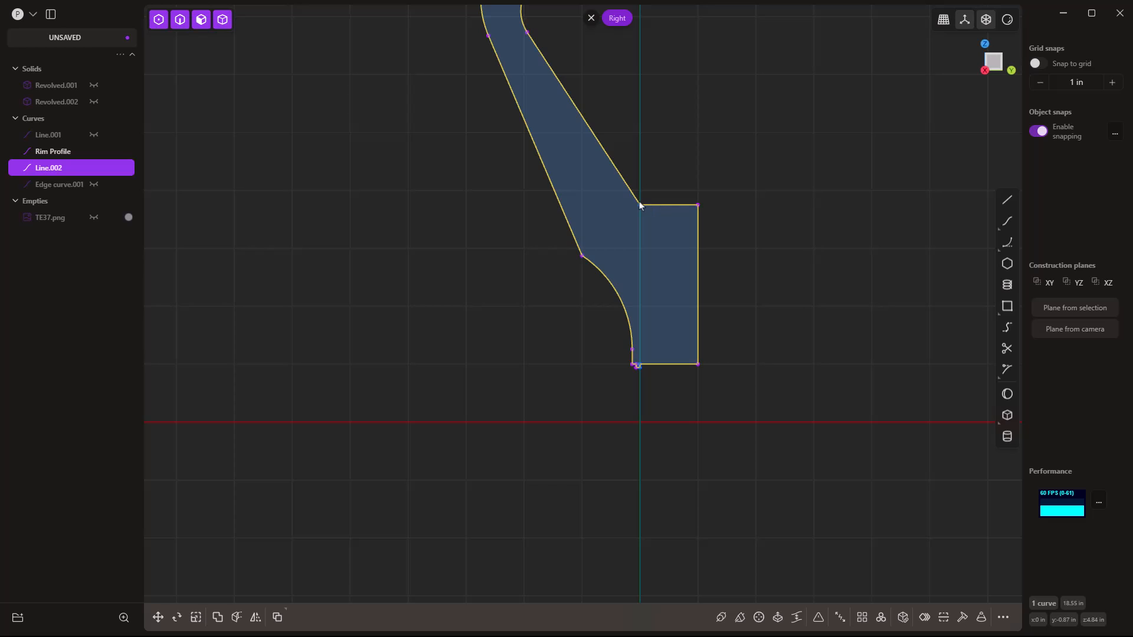
pyautogui.click(640, 205)
pyautogui.keyDown('shift'); pyautogui.click(699, 206); pyautogui.keyUp('shift')
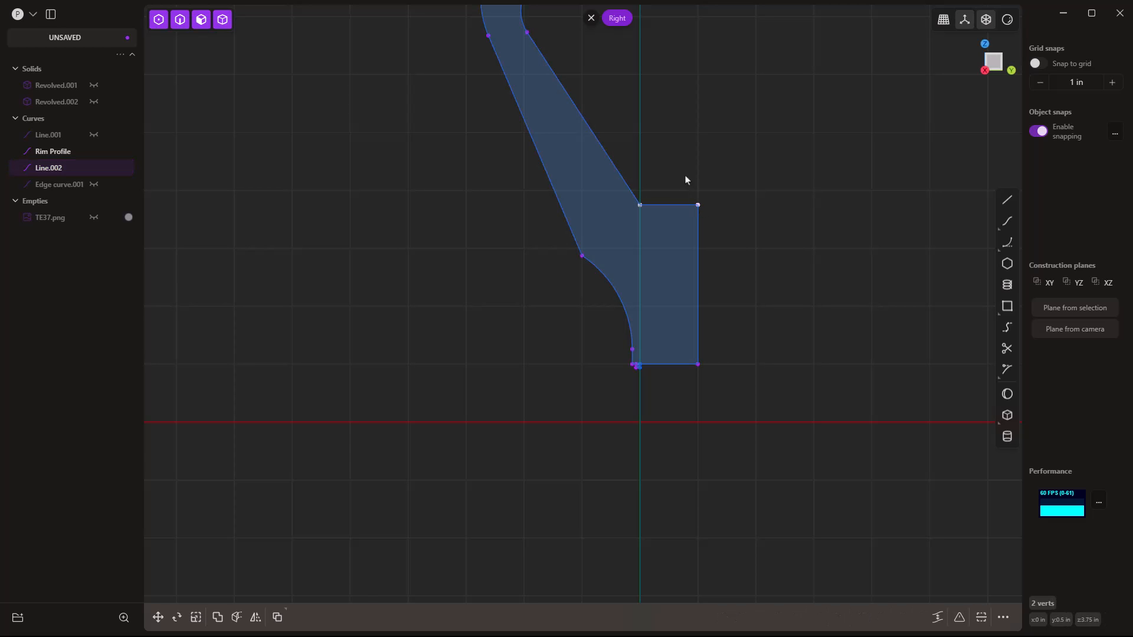
pyautogui.press('g')
pyautogui.press('z')
pyautogui.click(704, 195)
pyautogui.scroll(-2, 699, 238)
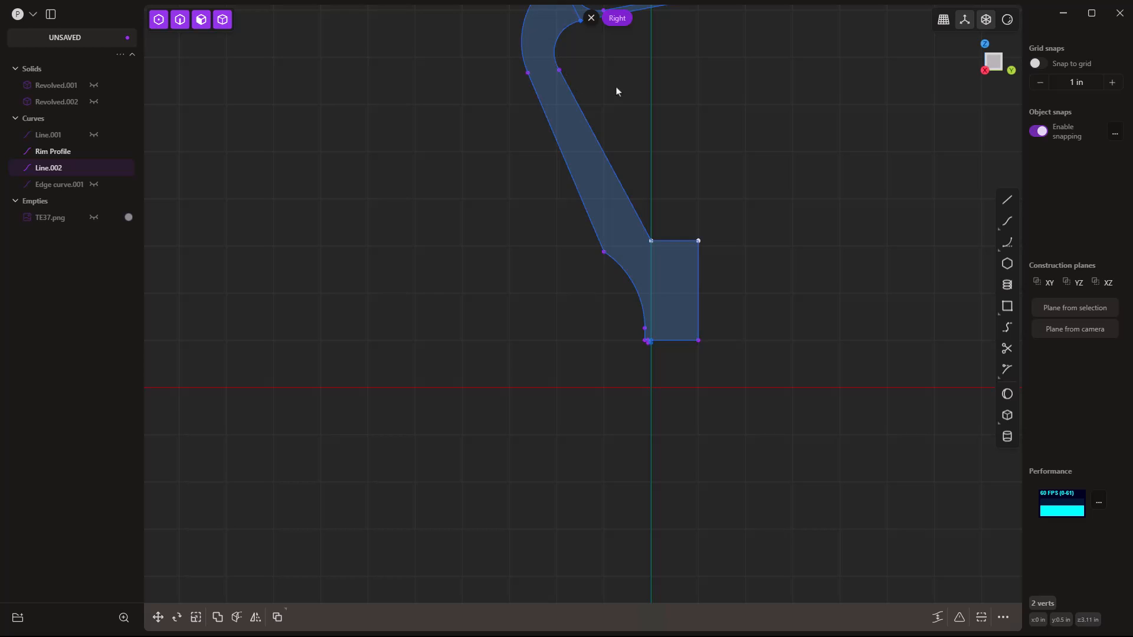
pyautogui.moveTo(627, 86); pyautogui.dragTo(605, 203, button='middle')
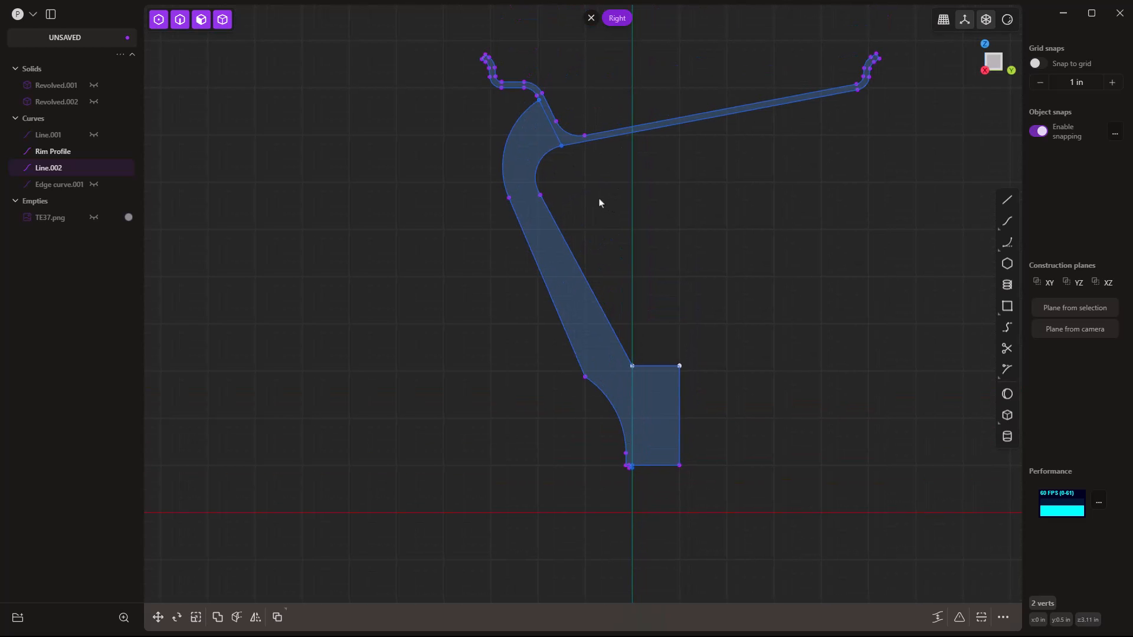
# Explode the Line.002 profile into separate curves and delete its inner arc.
pyautogui.click(558, 222)
pyautogui.press('e')
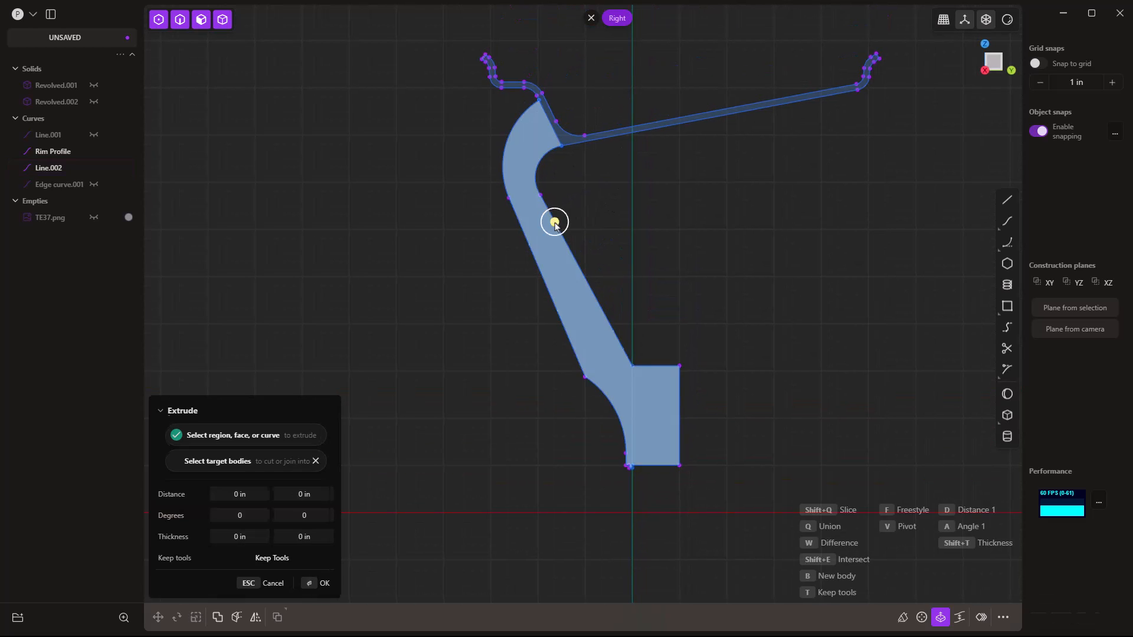
pyautogui.click(570, 255)
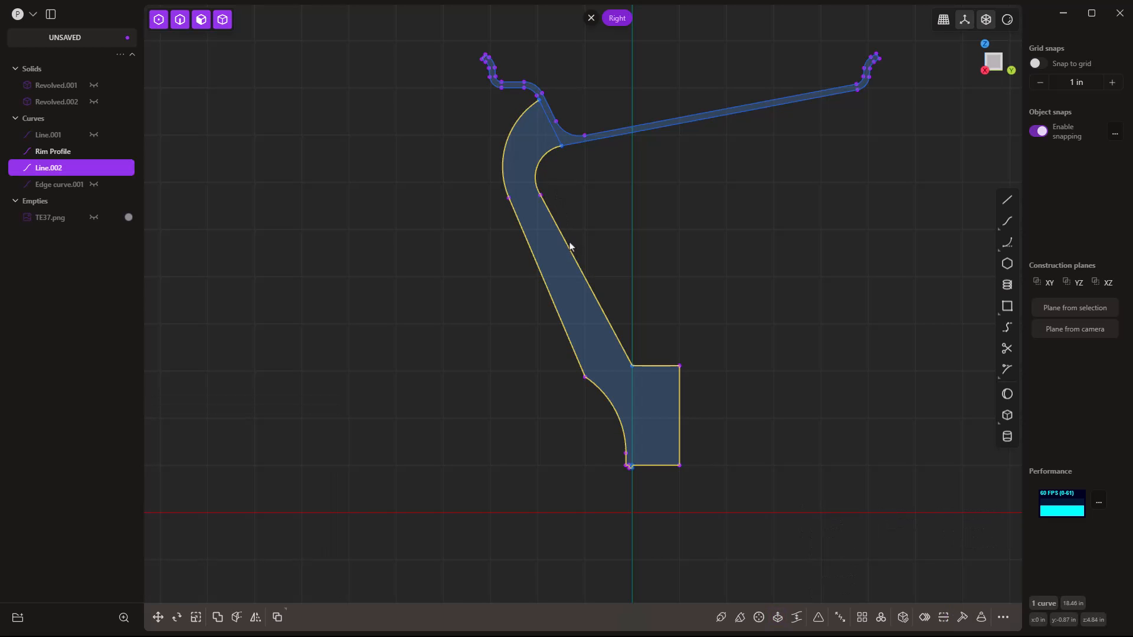
pyautogui.hotkey('alt', 'j')
pyautogui.click(564, 193)
pyautogui.click(549, 159)
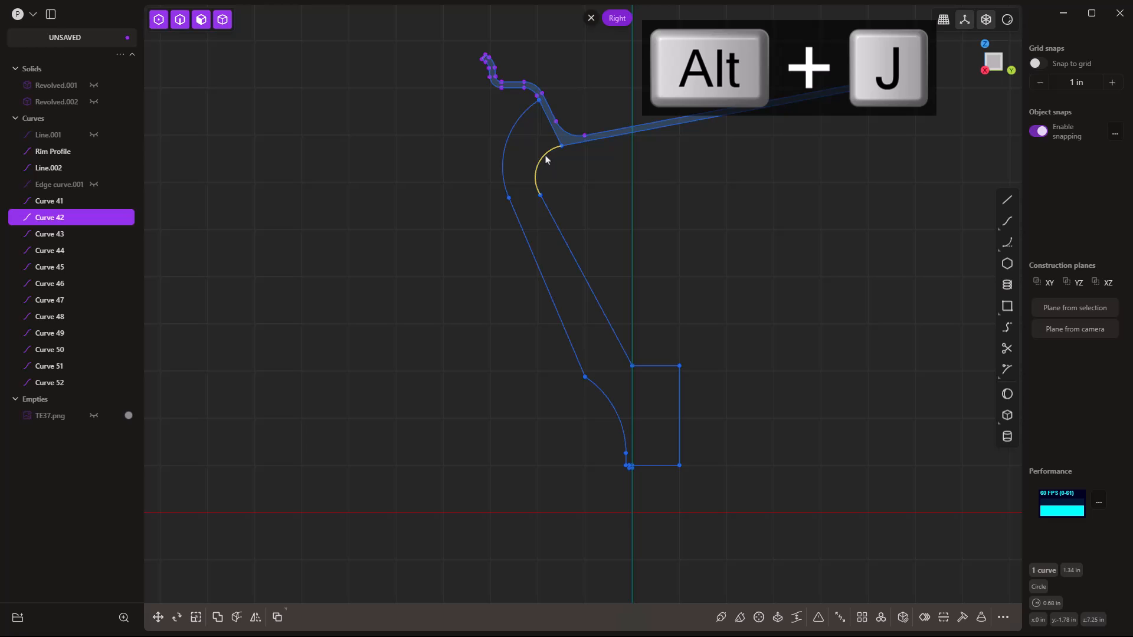
pyautogui.press('Delete')
# Draw a new arc from the rim-side endpoint to the top of the spoke line.
pyautogui.scroll(3, 532, 168)
pyautogui.click(1011, 243)
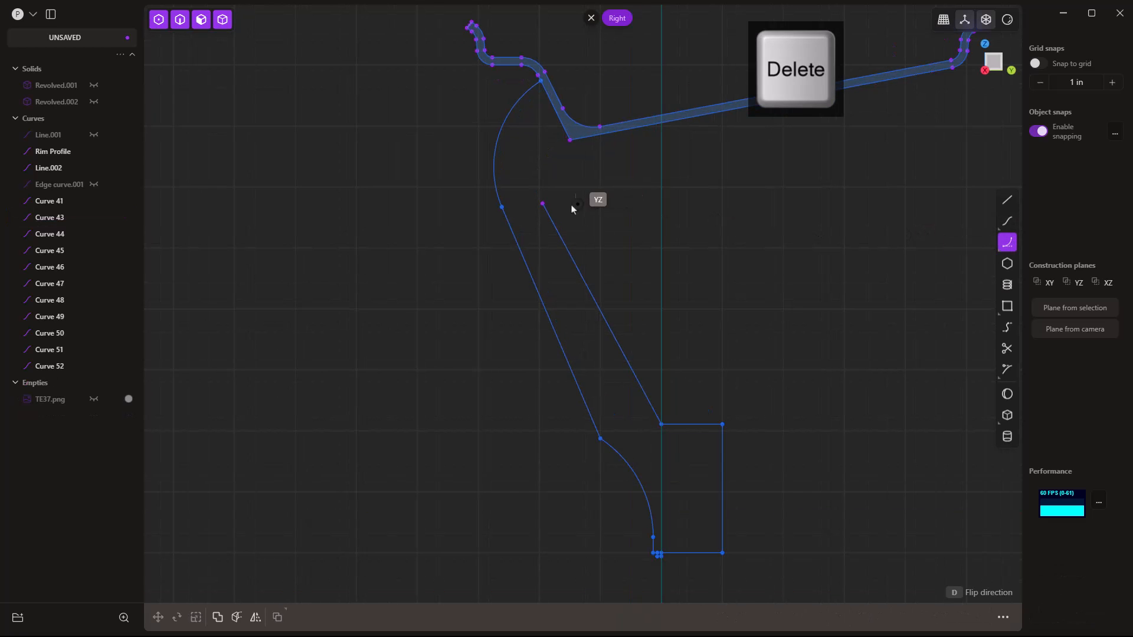
pyautogui.click(542, 203)
pyautogui.click(570, 141)
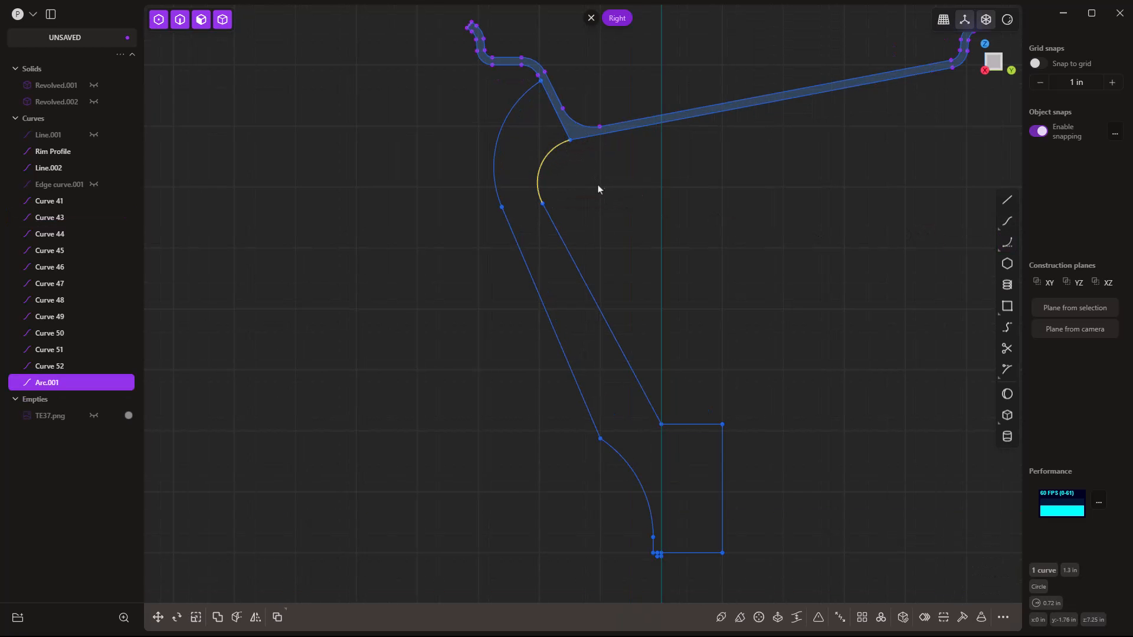
pyautogui.scroll(-3, 594, 192)
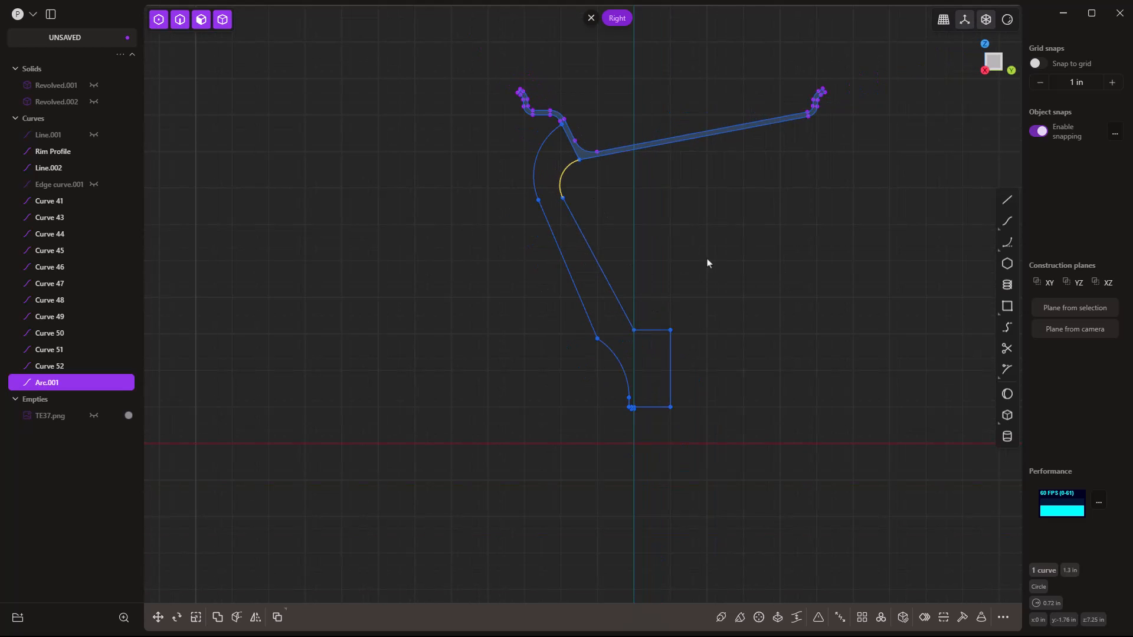
pyautogui.click(700, 240)
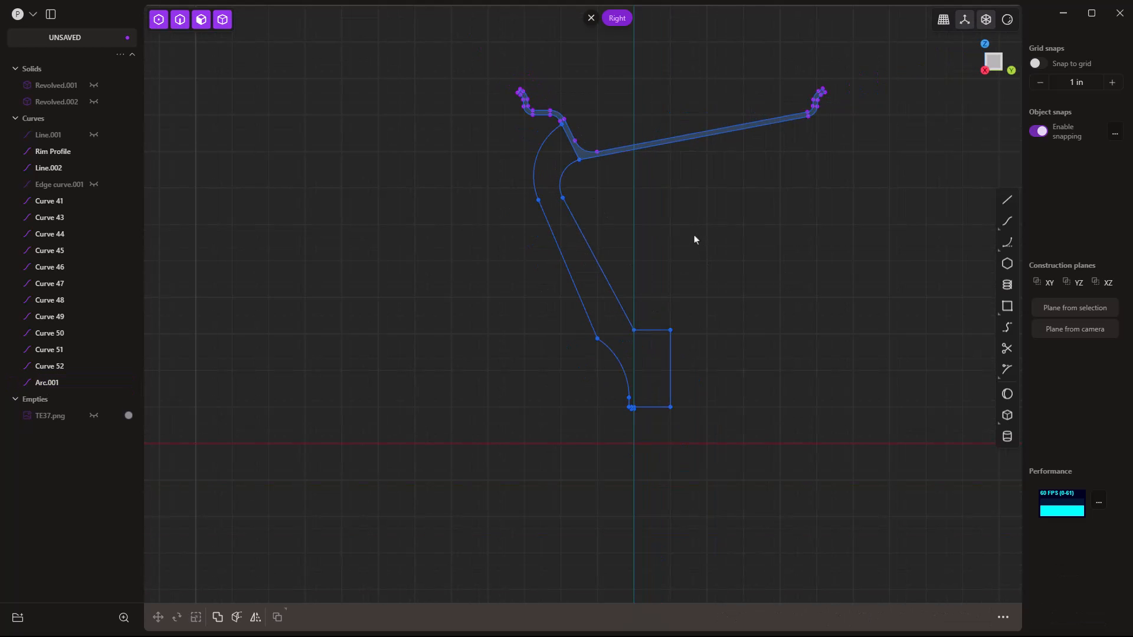
# Join all the hub profile curves into one closed outline.
pyautogui.scroll(2, 565, 183)
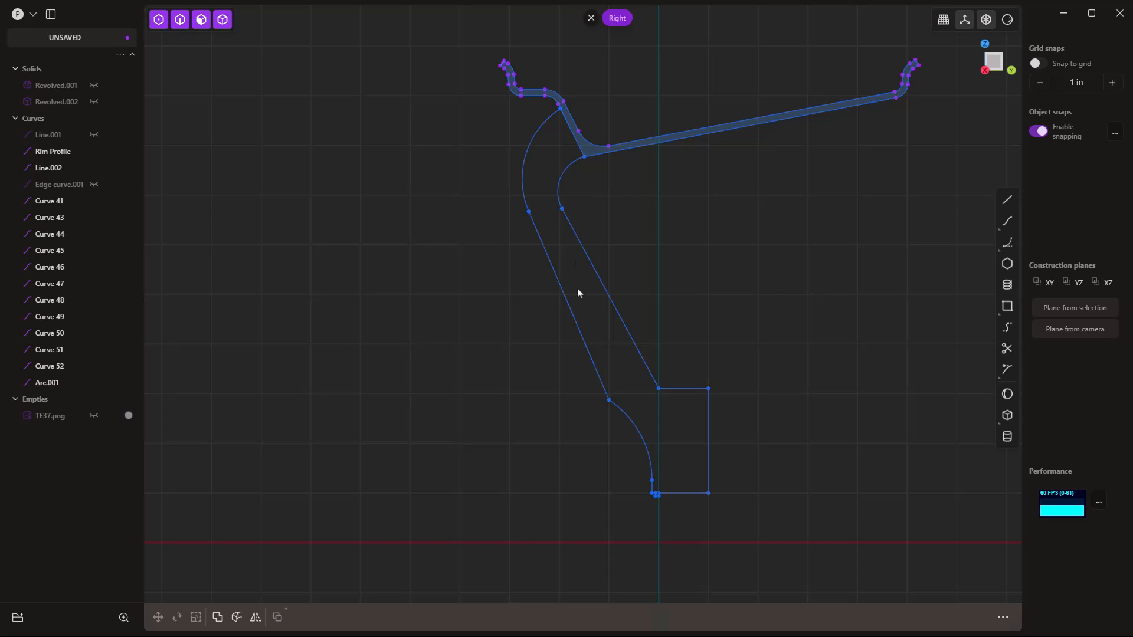
pyautogui.scroll(-2, 579, 289)
pyautogui.moveTo(732, 474); pyautogui.dragTo(479, 207)
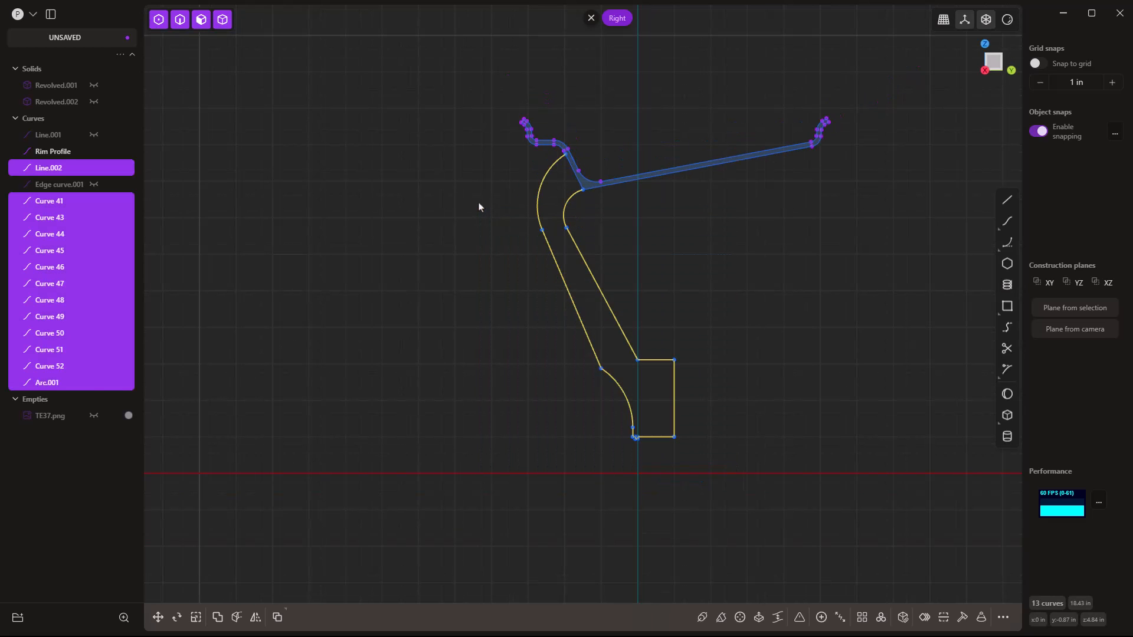
pyautogui.press('j')
pyautogui.scroll(2, 640, 231)
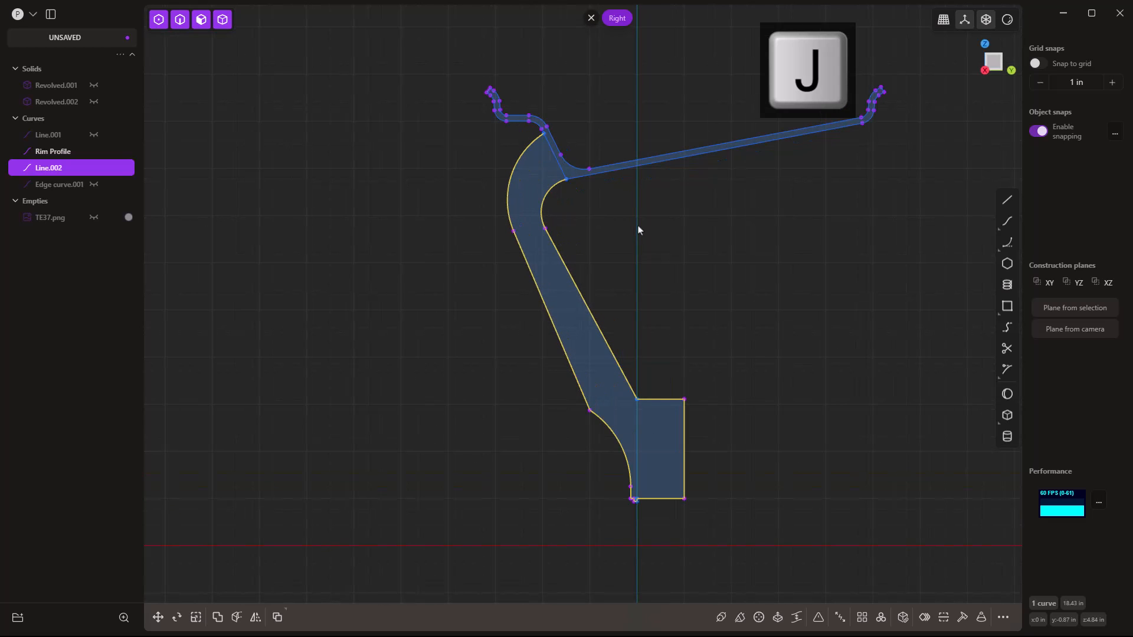
# Revolve the joined profile around the vertical axis into a new hub solid.
pyautogui.press('e')
pyautogui.moveTo(568, 304); pyautogui.dragTo(561, 367, button='middle')
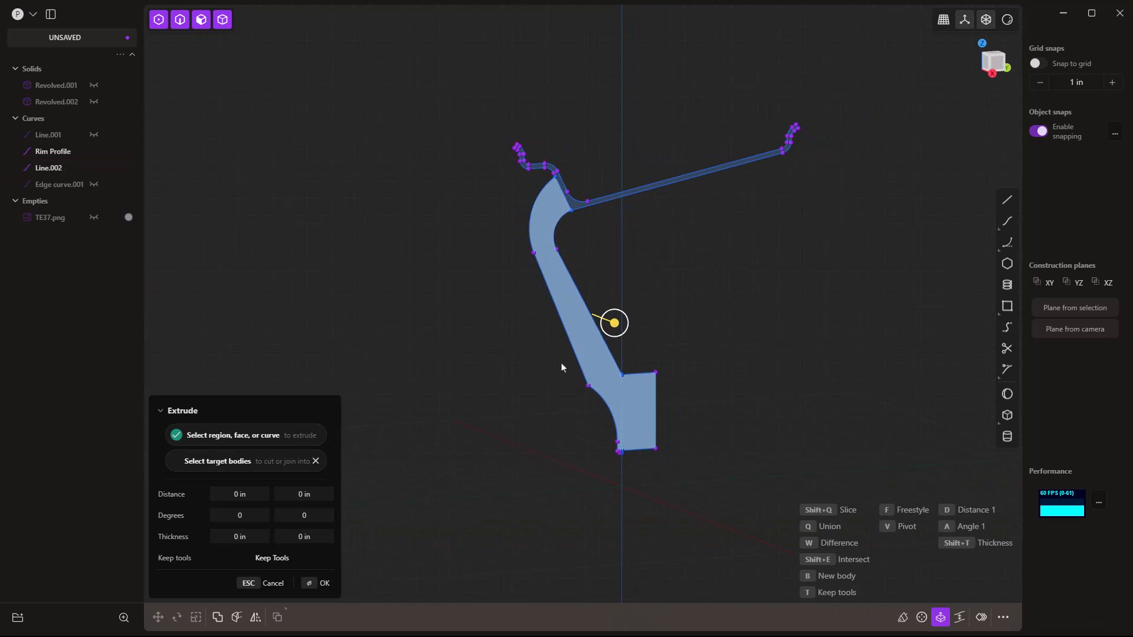
pyautogui.click(922, 617)
pyautogui.click(518, 494)
pyautogui.press('Return')
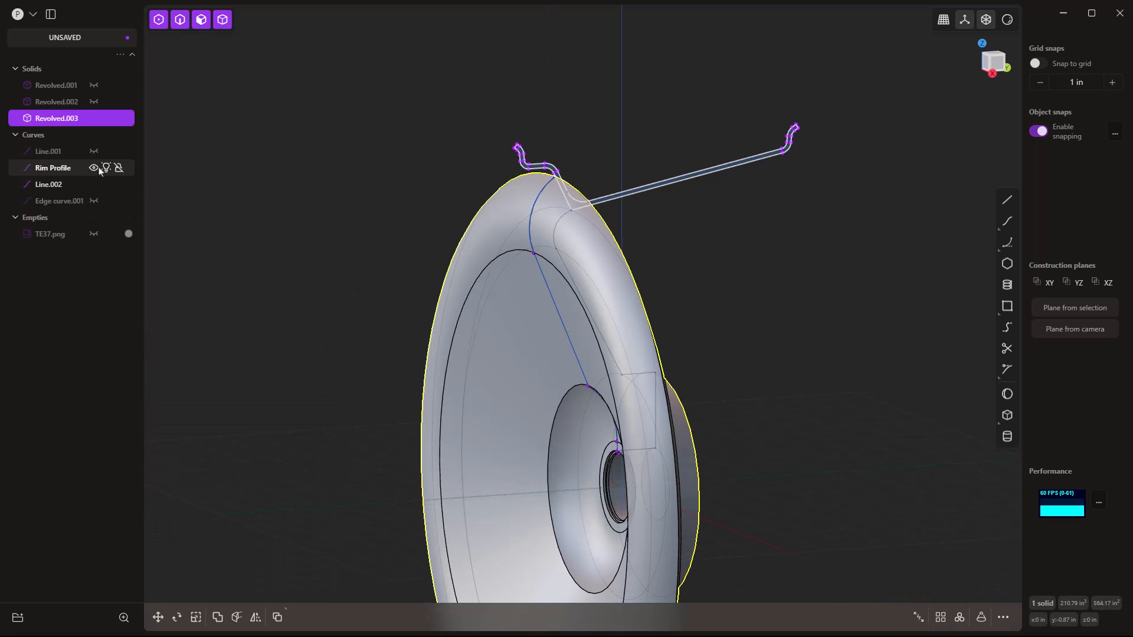
# Hide the Rim Profile and Line.002 curves and show the Edge curve.001 spoke surfaces.
pyautogui.click(94, 167)
pyautogui.click(93, 184)
pyautogui.click(93, 201)
pyautogui.scroll(-3, 277, 183)
# Extrude the spoke region 1.575 in and intersect it with the new hub body, then hide Edge curve.001.
pyautogui.click(586, 256)
pyautogui.press('e')
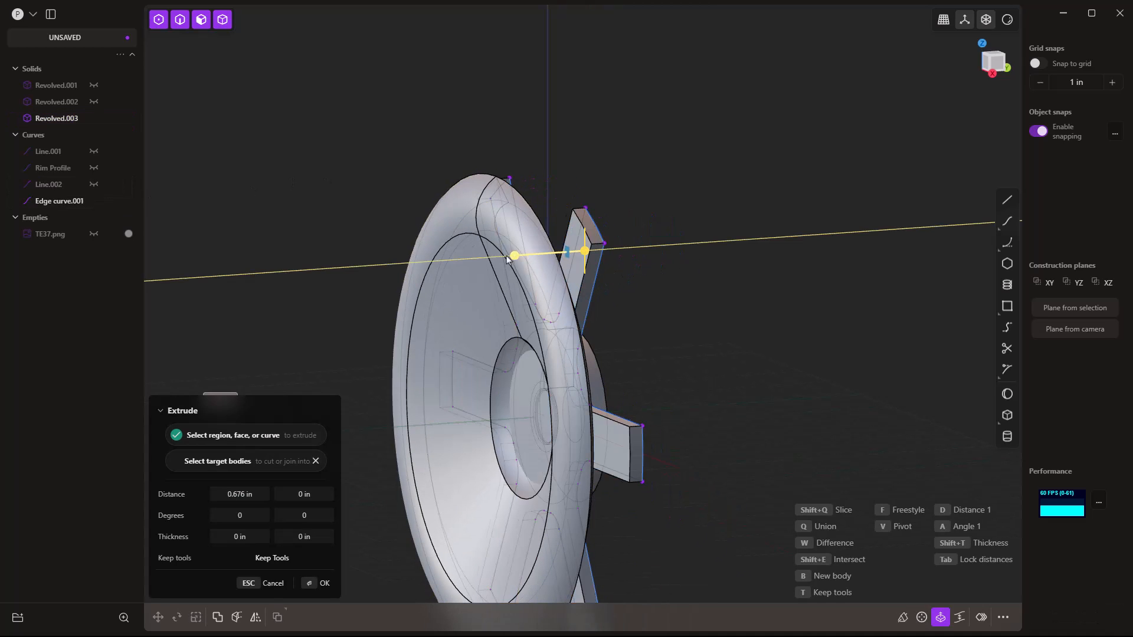
pyautogui.moveTo(325, 494); pyautogui.dragTo(350, 488)
pyautogui.hotkey('shift', 'e')
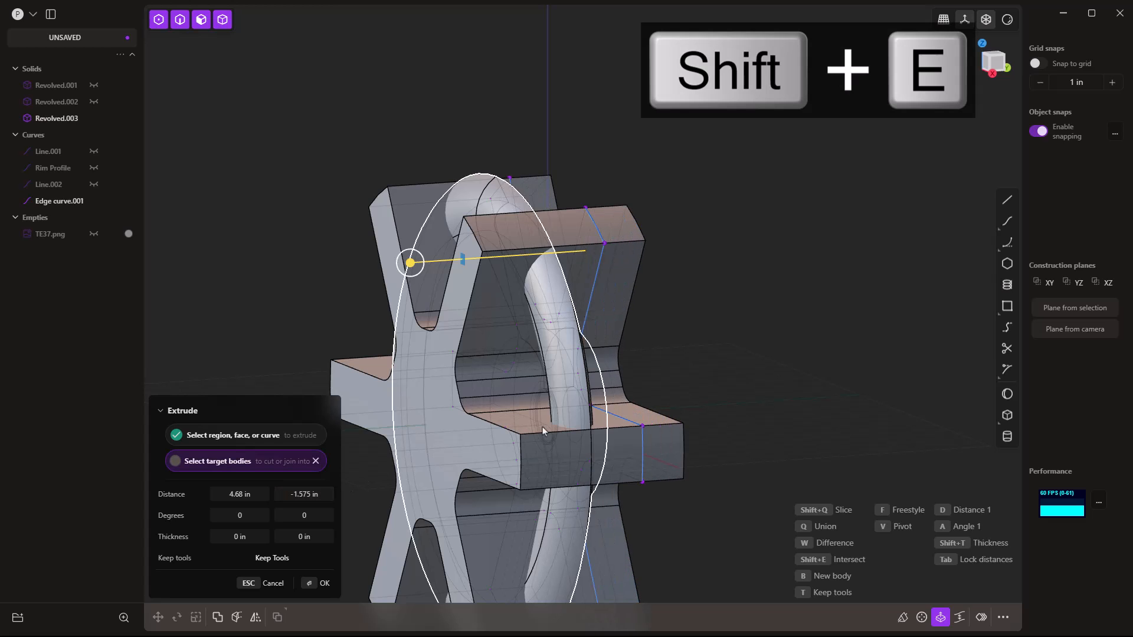
pyautogui.click(697, 279)
pyautogui.click(697, 279)
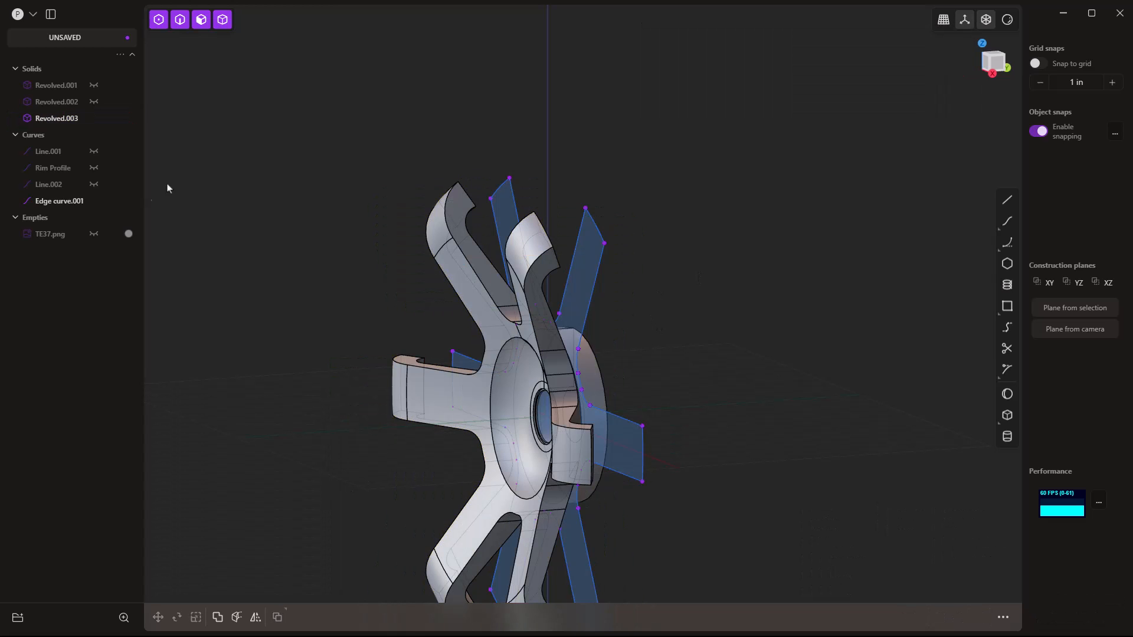
pyautogui.click(94, 202)
# Inspect the wheel, briefly showing the rim Revolved.002 and the old hub disc Revolved.001.
pyautogui.scroll(-2, 416, 261)
pyautogui.moveTo(525, 382); pyautogui.dragTo(556, 298, button='middle')
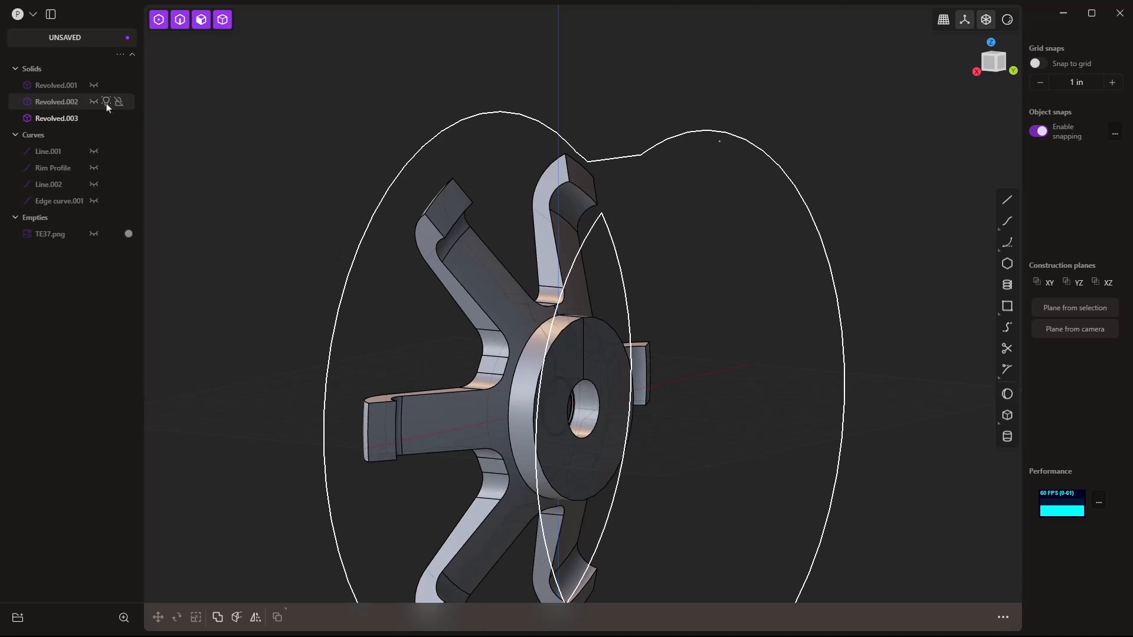
pyautogui.click(94, 102)
pyautogui.click(94, 102)
pyautogui.click(93, 86)
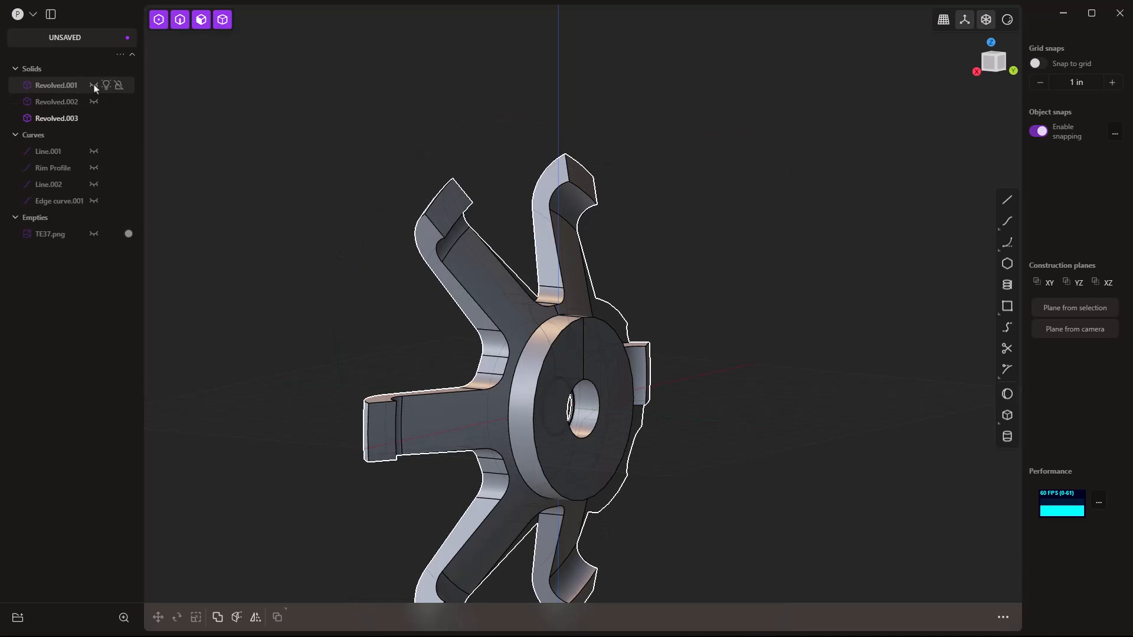
pyautogui.moveTo(248, 257); pyautogui.dragTo(218, 263, button='middle')
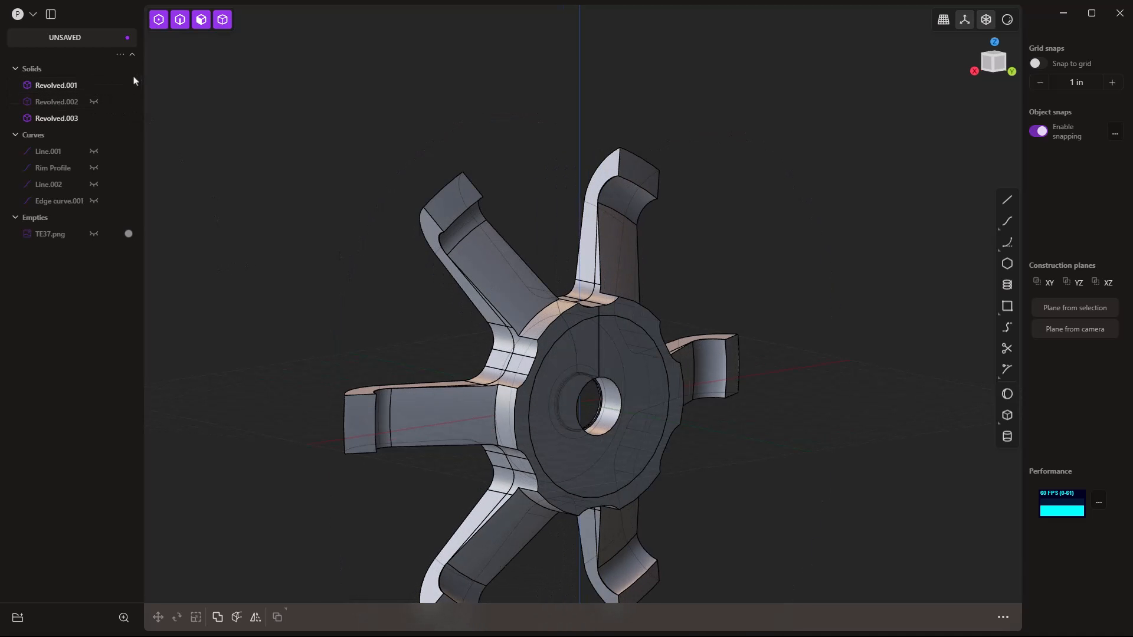
pyautogui.click(93, 85)
pyautogui.moveTo(252, 242); pyautogui.dragTo(448, 222, button='middle')
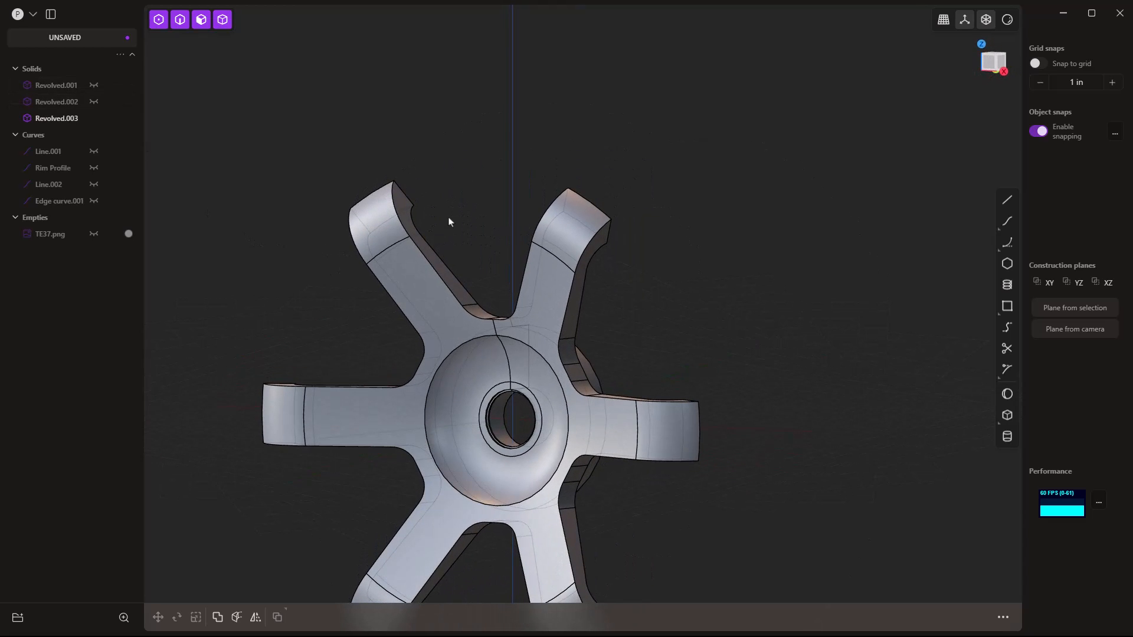
# Delete the old hub disc Revolved.001 and show the rim Revolved.002 again.
pyautogui.moveTo(117, 203)
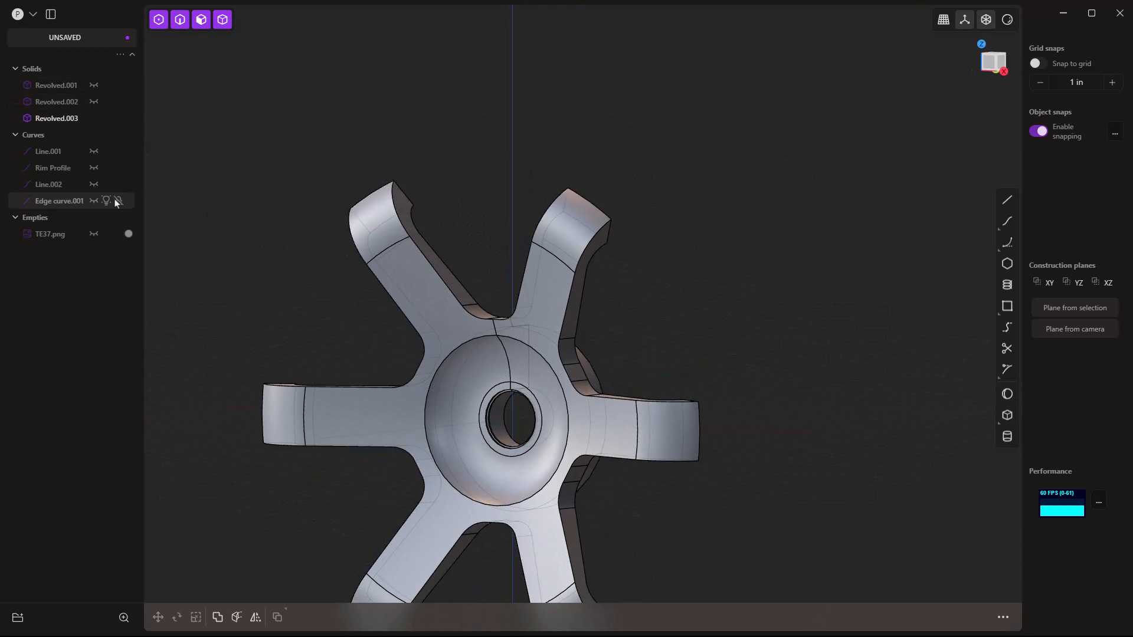
pyautogui.click(74, 203)
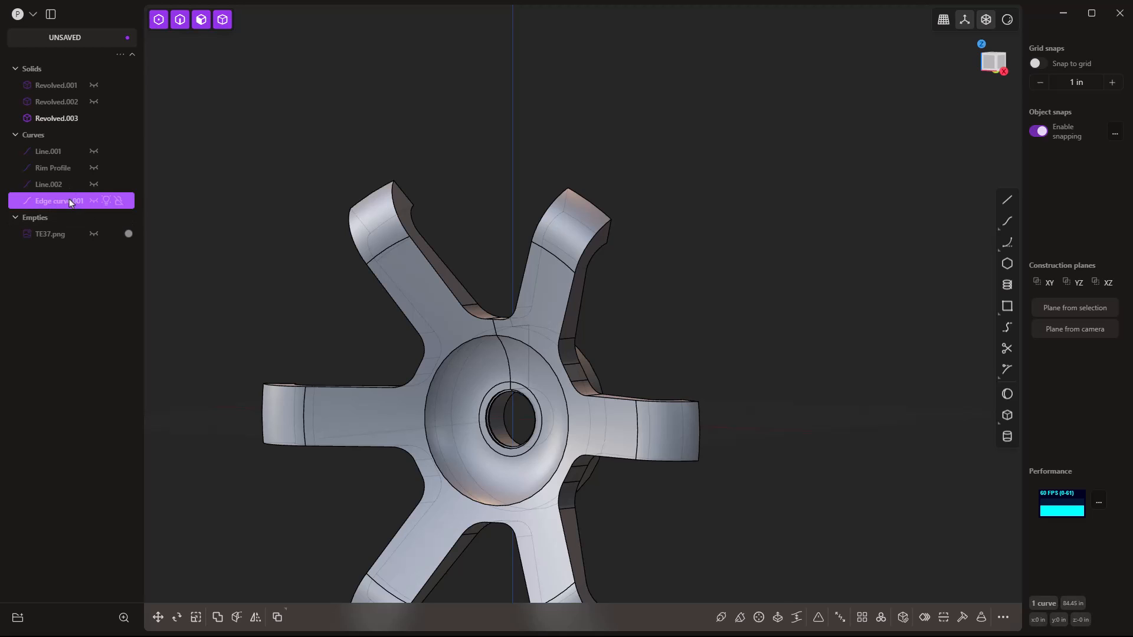
pyautogui.click(66, 87)
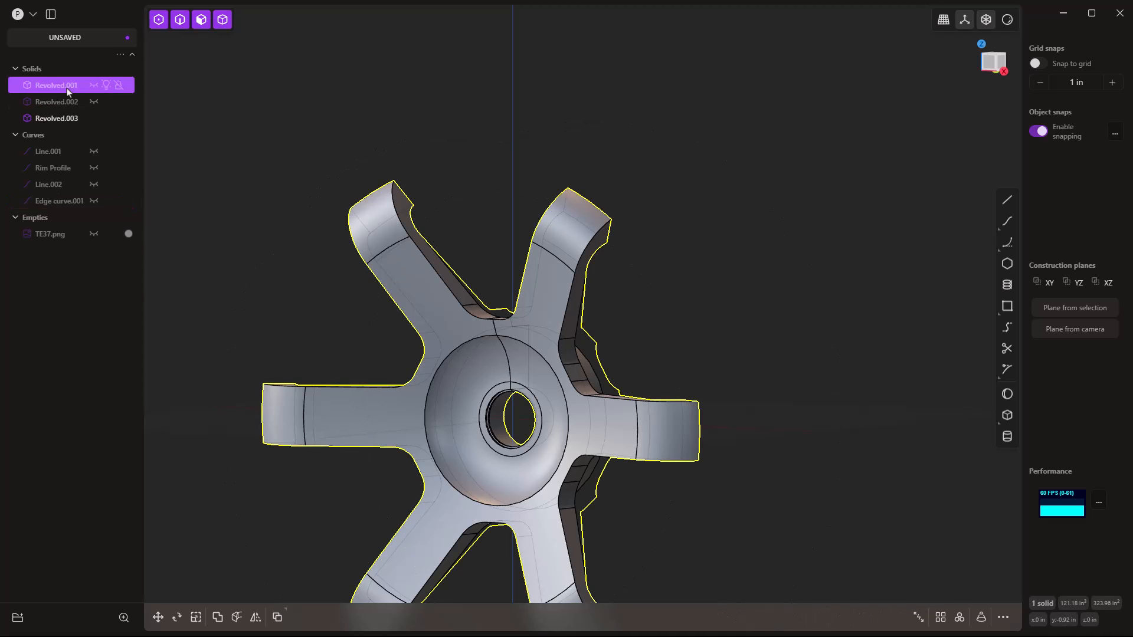
pyautogui.press('Delete')
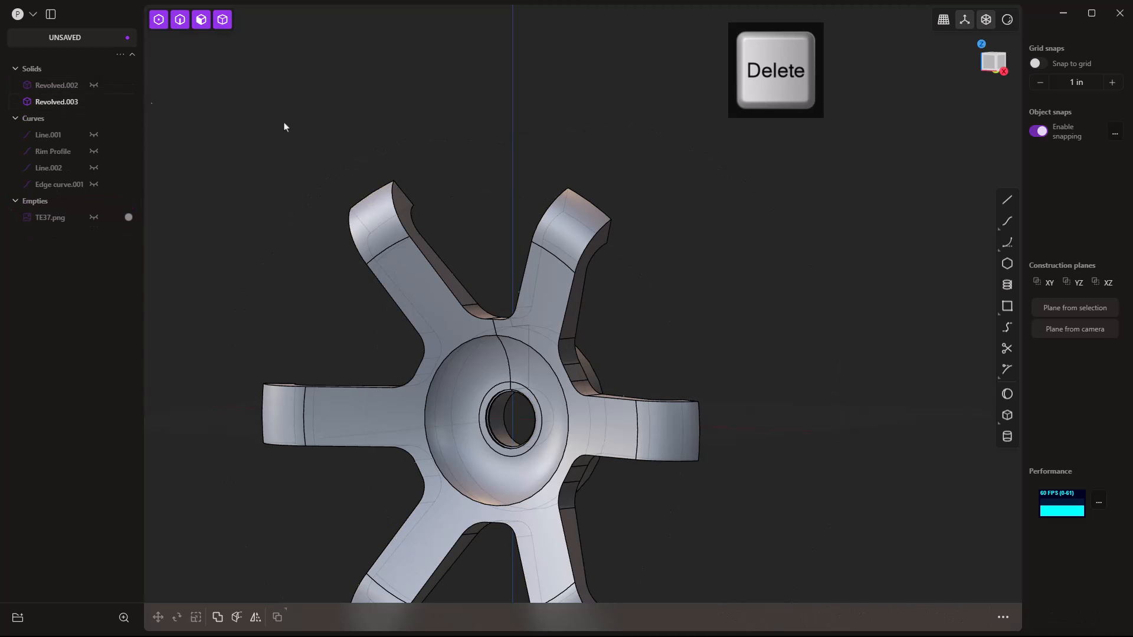
pyautogui.click(93, 86)
pyautogui.moveTo(742, 288); pyautogui.dragTo(550, 300, button='middle')
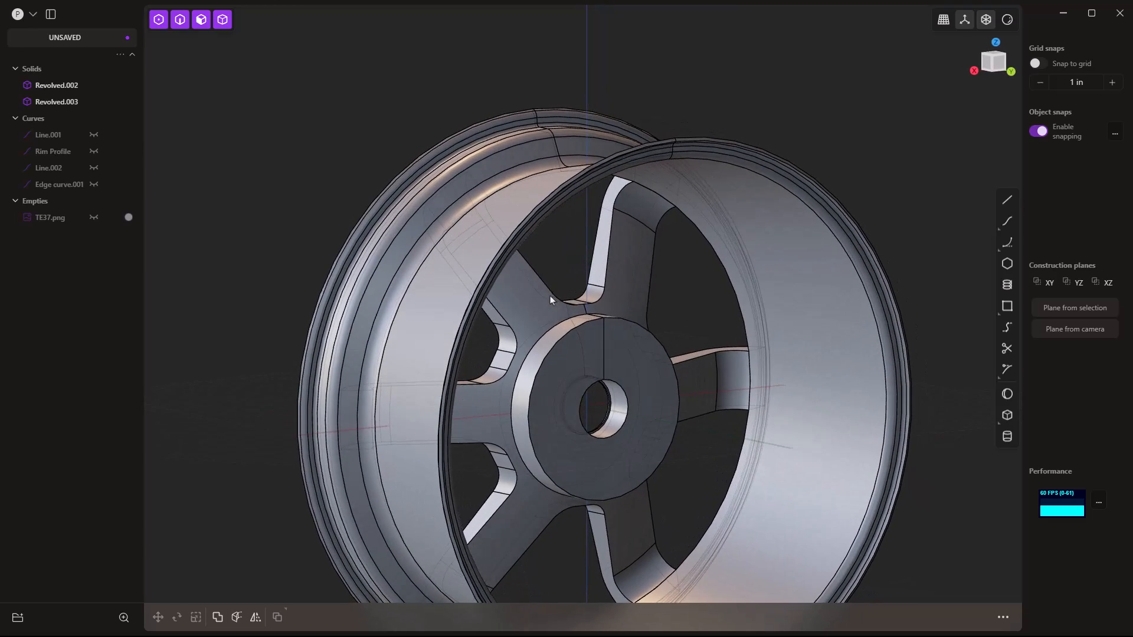
pyautogui.moveTo(599, 362); pyautogui.dragTo(918, 263, button='middle')
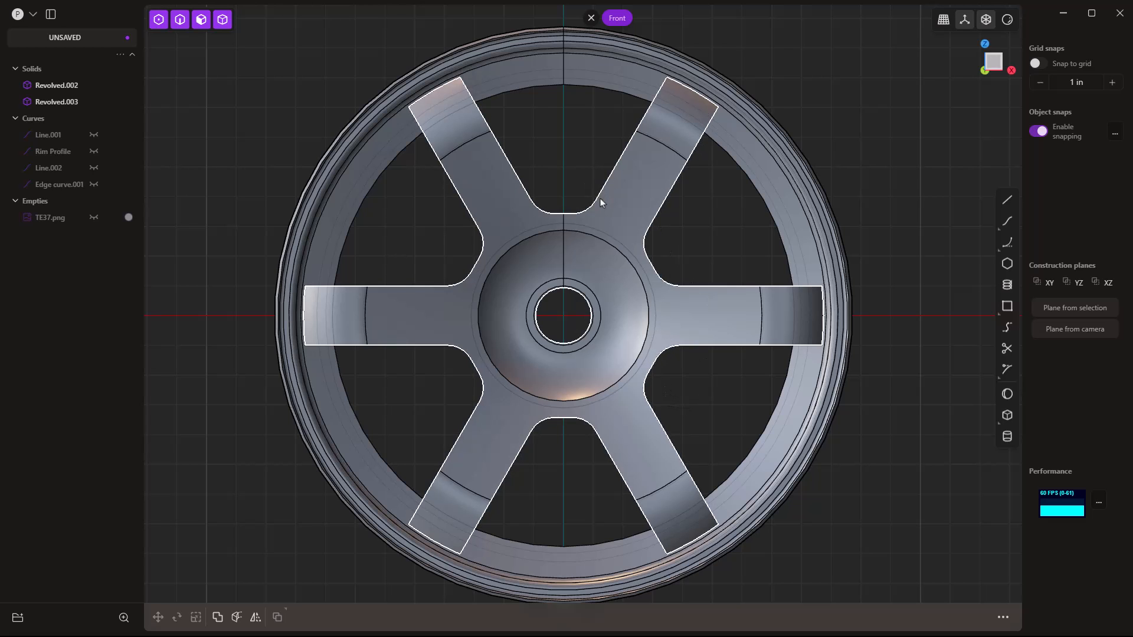
pyautogui.moveTo(630, 217); pyautogui.dragTo(427, 239, button='middle')
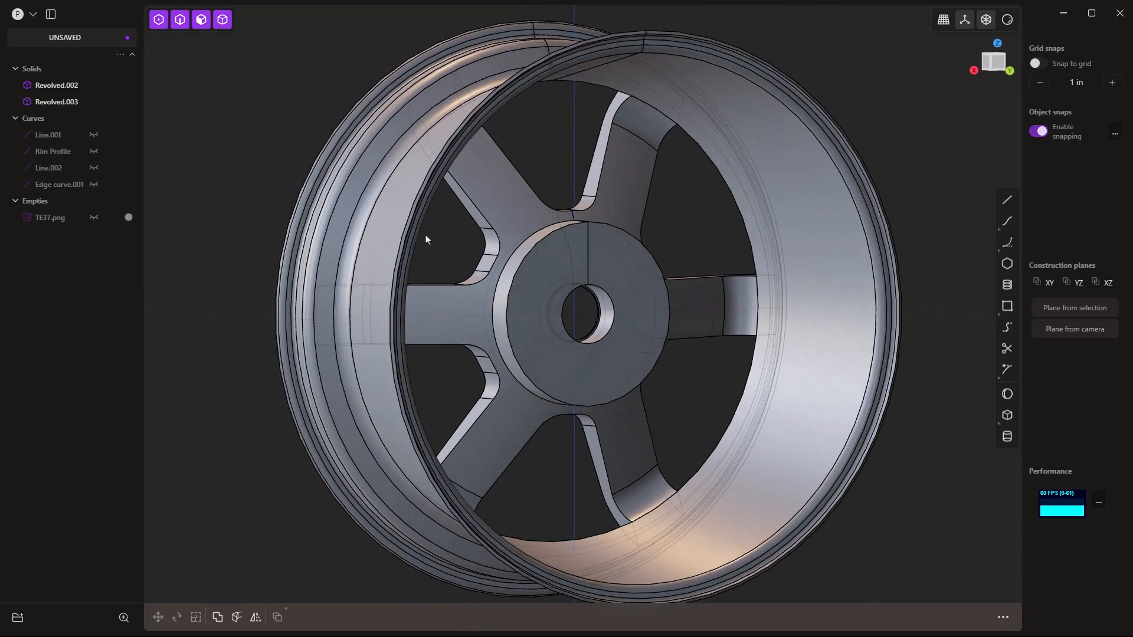
# On the hub's flat front face, draw a 4.5 guide circle centred on the hub.
pyautogui.click(551, 262)
pyautogui.click(554, 255)
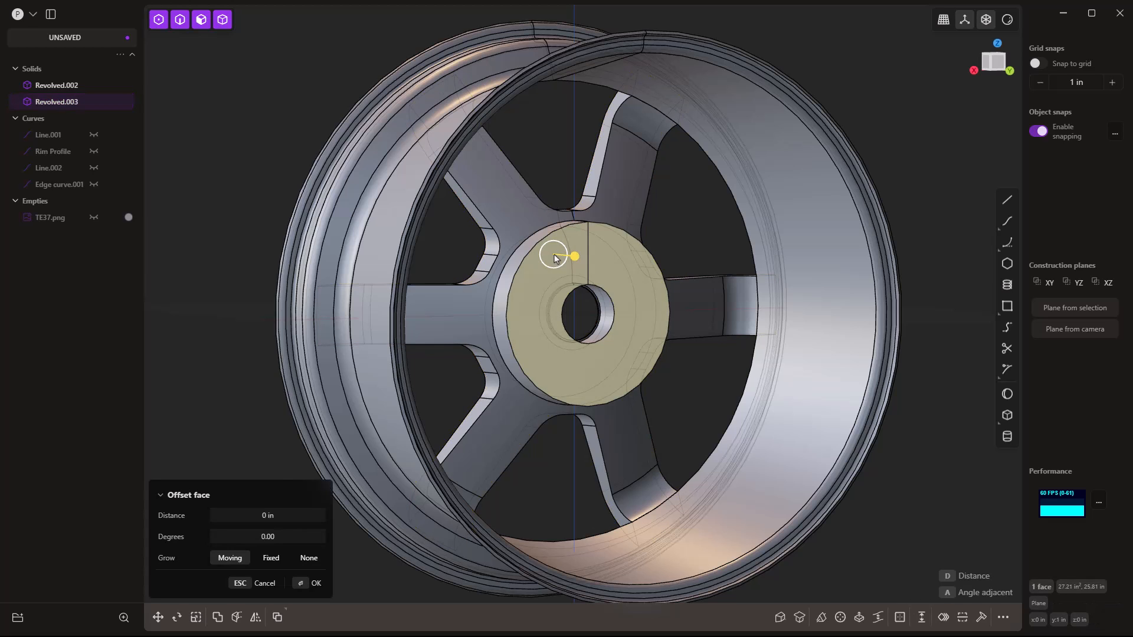
pyautogui.press('space')
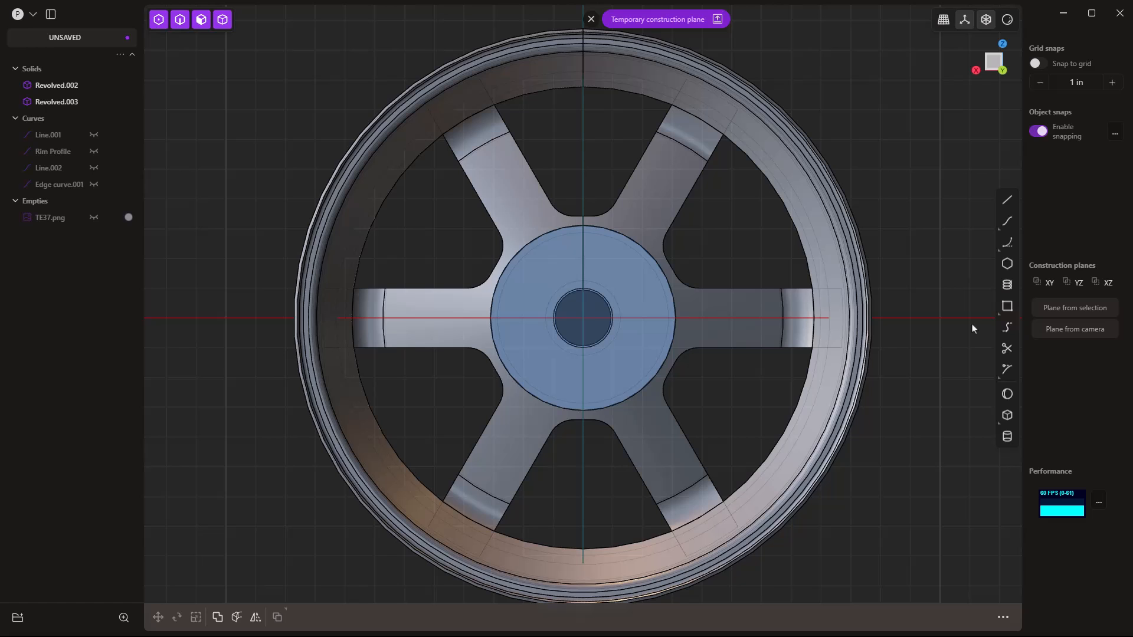
pyautogui.hotkey('shift', 'c')
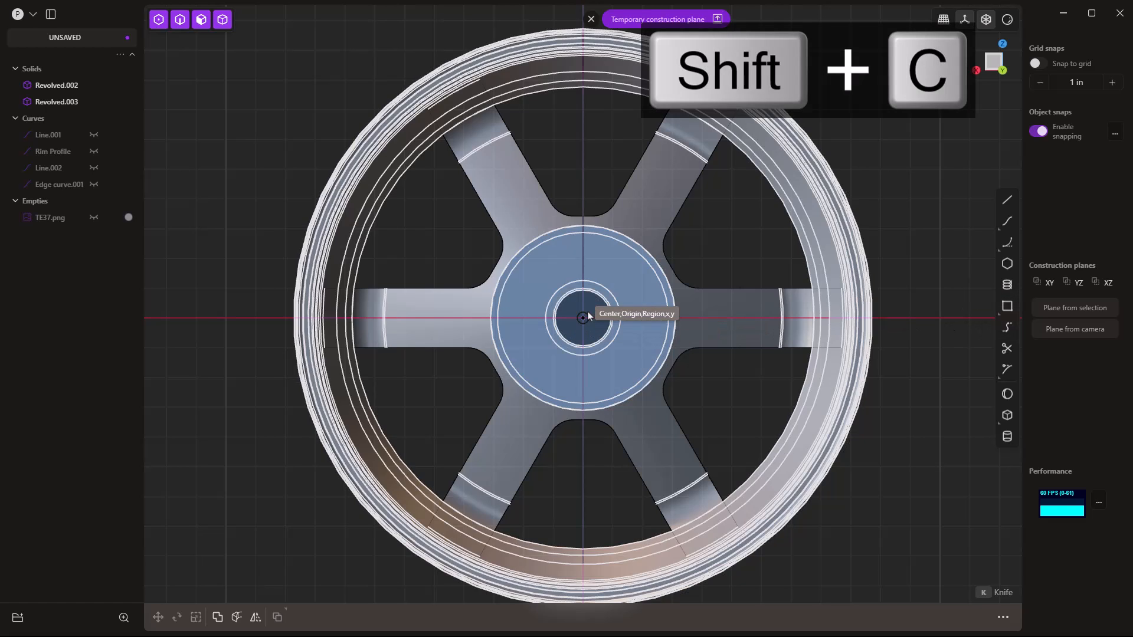
pyautogui.click(582, 318)
pyautogui.press('Tab')
pyautogui.write('4.5')
pyautogui.press('Return')
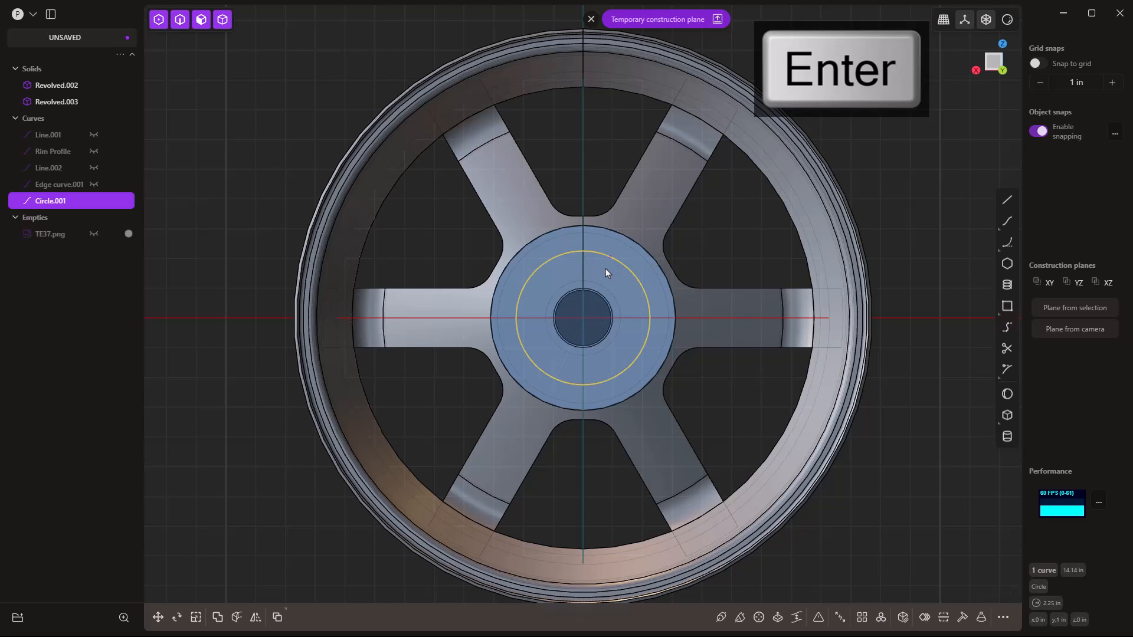
# Draw a 19 mm lug circle on the guide circle.
pyautogui.hotkey('shift', 'c')
pyautogui.scroll(2, 583, 251)
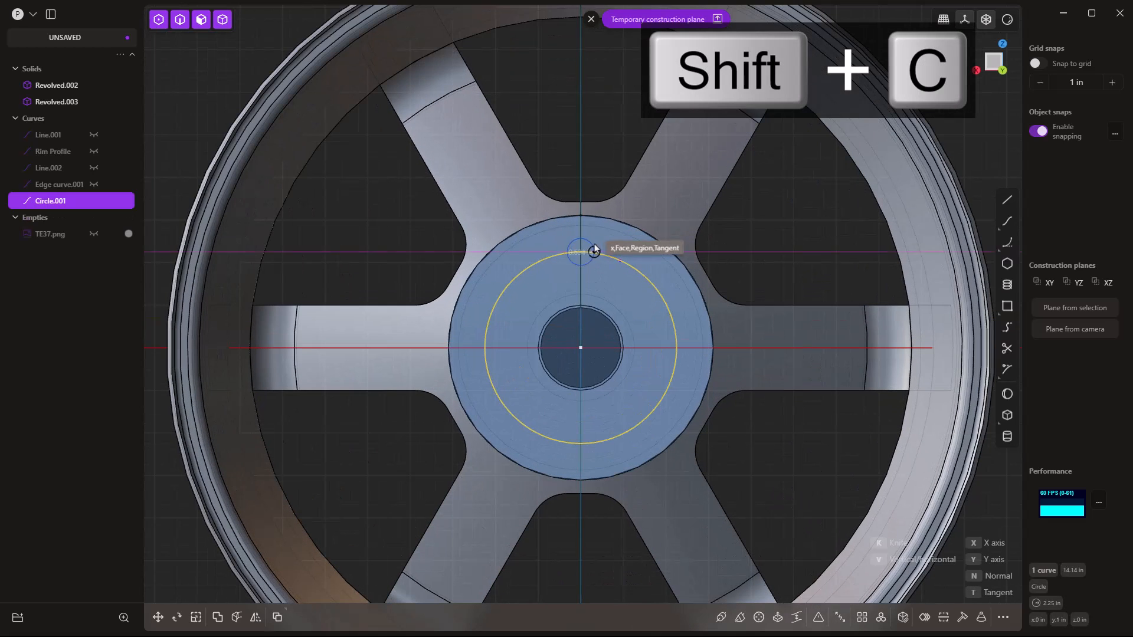
pyautogui.press('Tab')
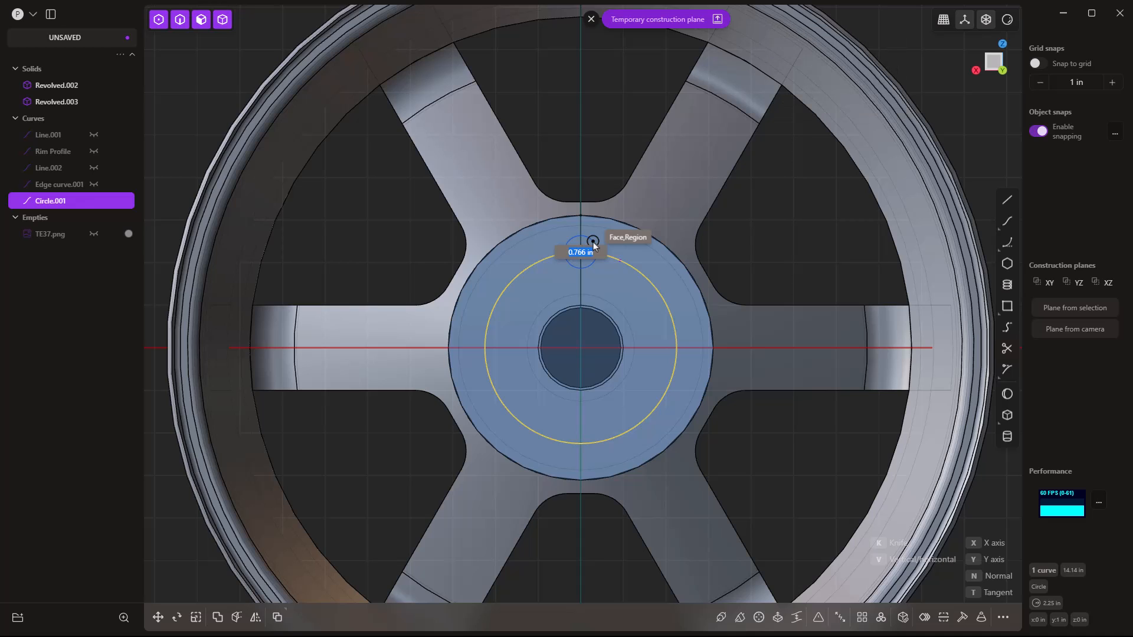
pyautogui.write('19mm')
pyautogui.press('Return')
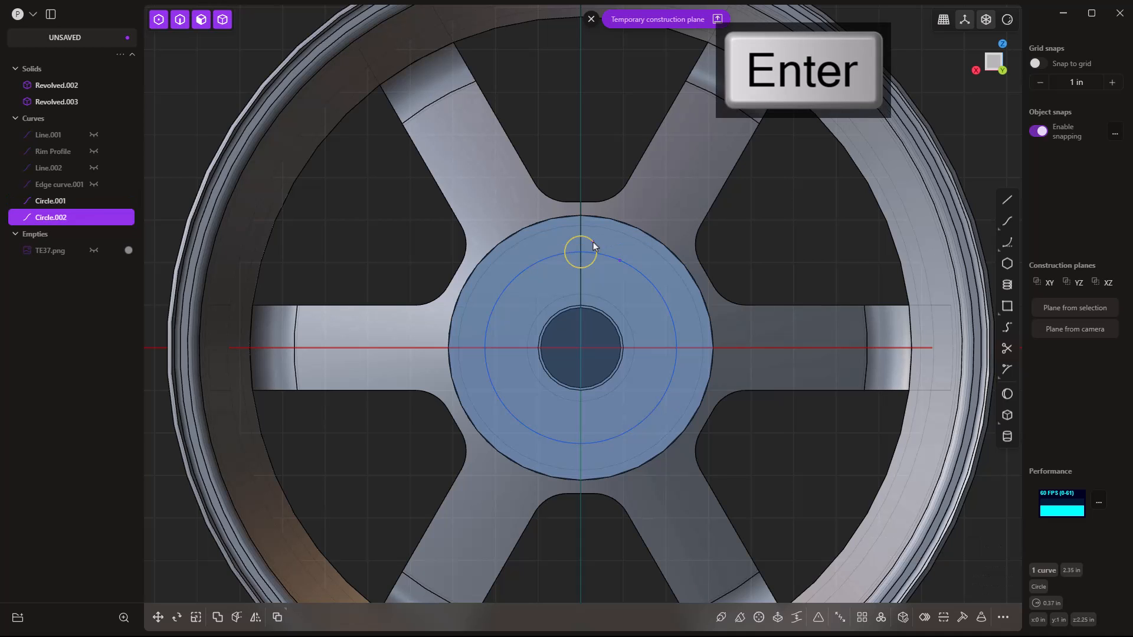
# Delete the 4.5 guide circle, dismiss the construction plane, and select Circle.002.
pyautogui.click(629, 263)
pyautogui.press('Delete')
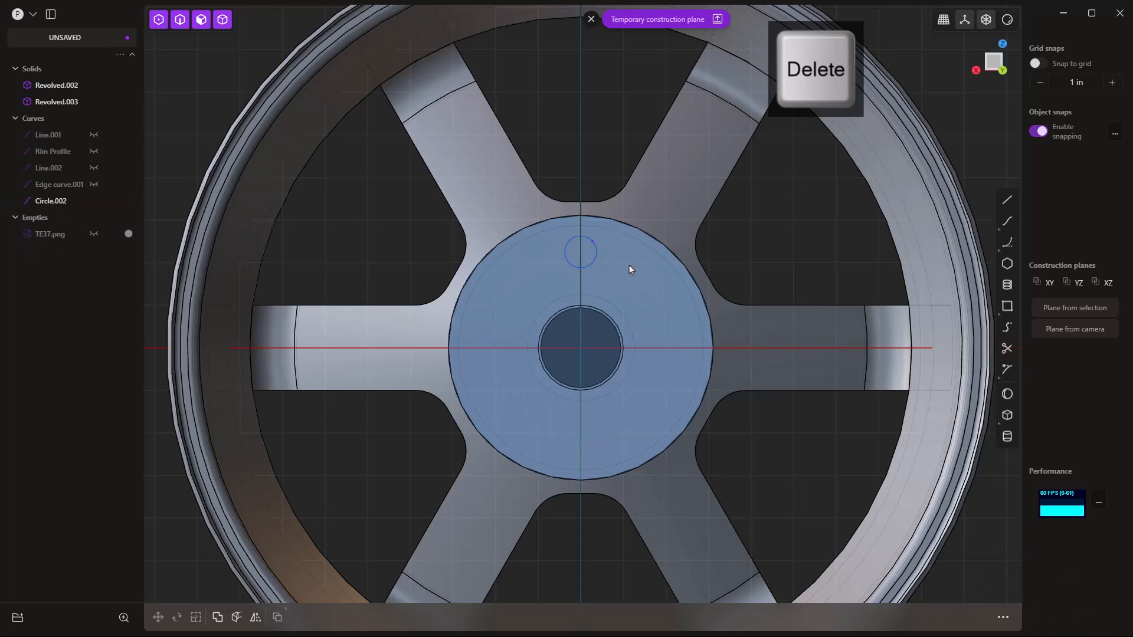
pyautogui.moveTo(526, 309); pyautogui.dragTo(577, 299, button='middle')
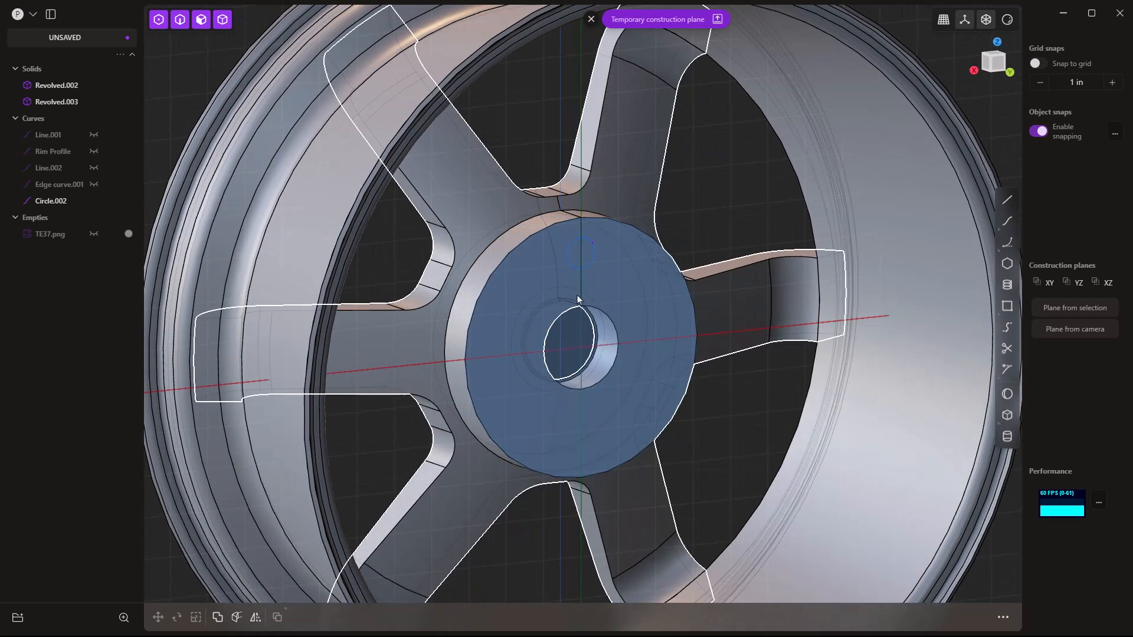
pyautogui.click(580, 257)
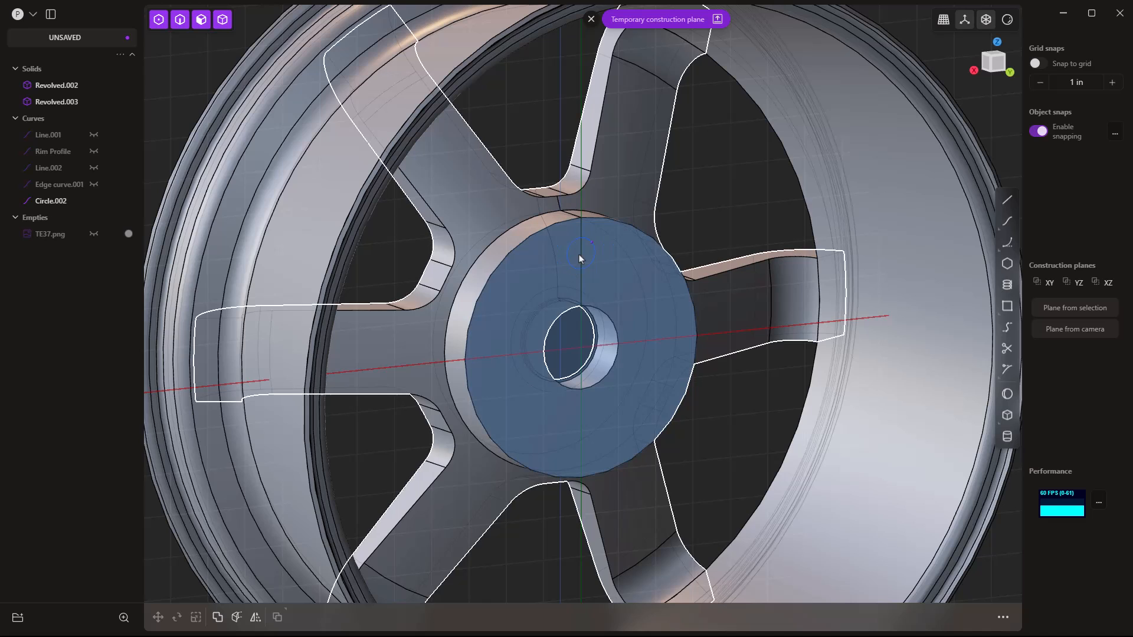
pyautogui.click(590, 19)
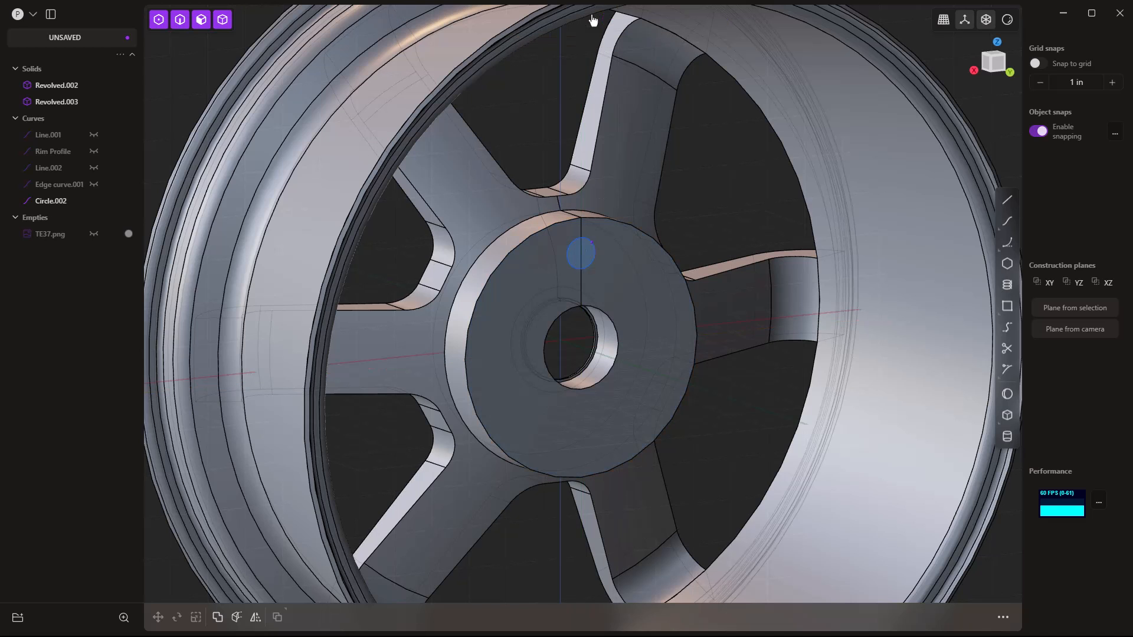
pyautogui.click(594, 260)
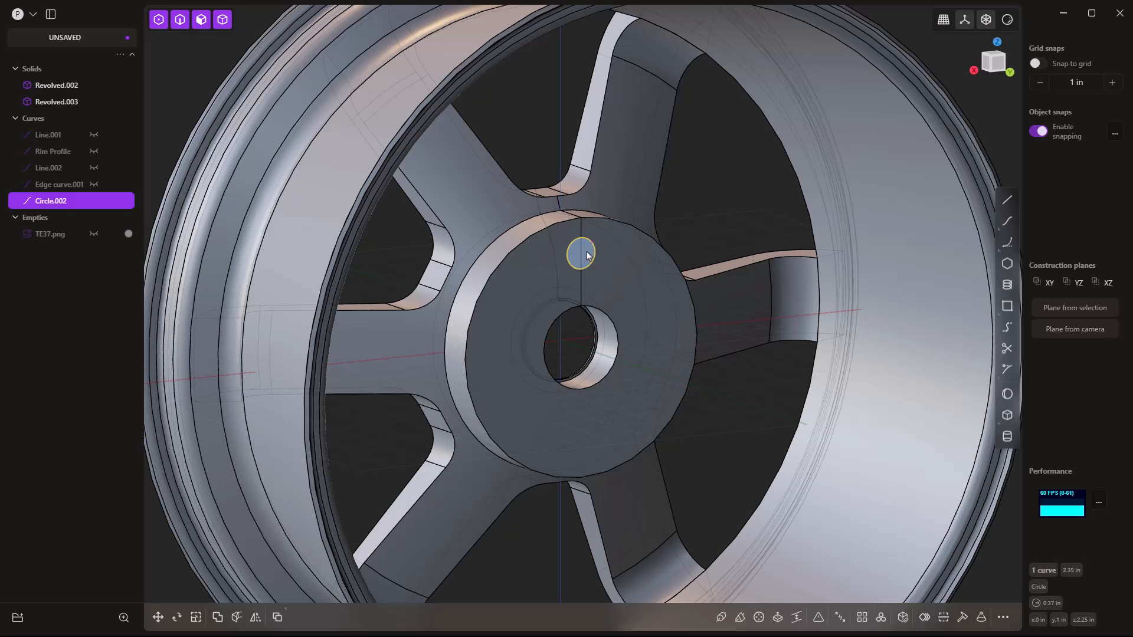
# Extrude the lug circle about 3.566 in into a cylinder.
pyautogui.press('x')
pyautogui.moveTo(618, 267); pyautogui.dragTo(539, 233)
pyautogui.moveTo(538, 234); pyautogui.dragTo(540, 274, button='right')
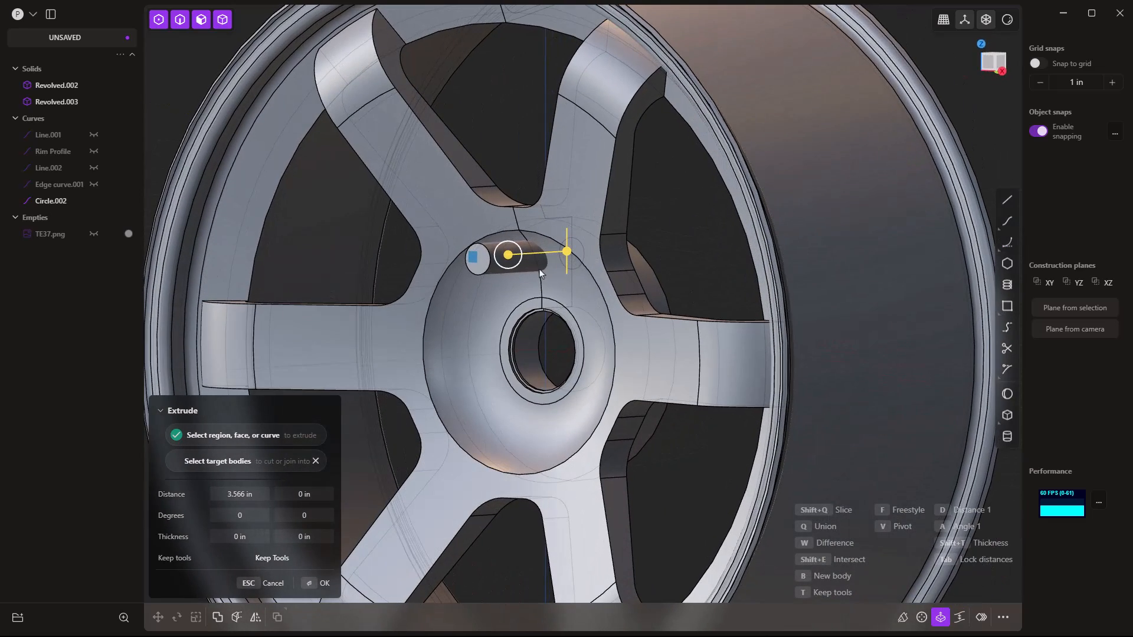
pyautogui.press('Return')
pyautogui.press('Escape')
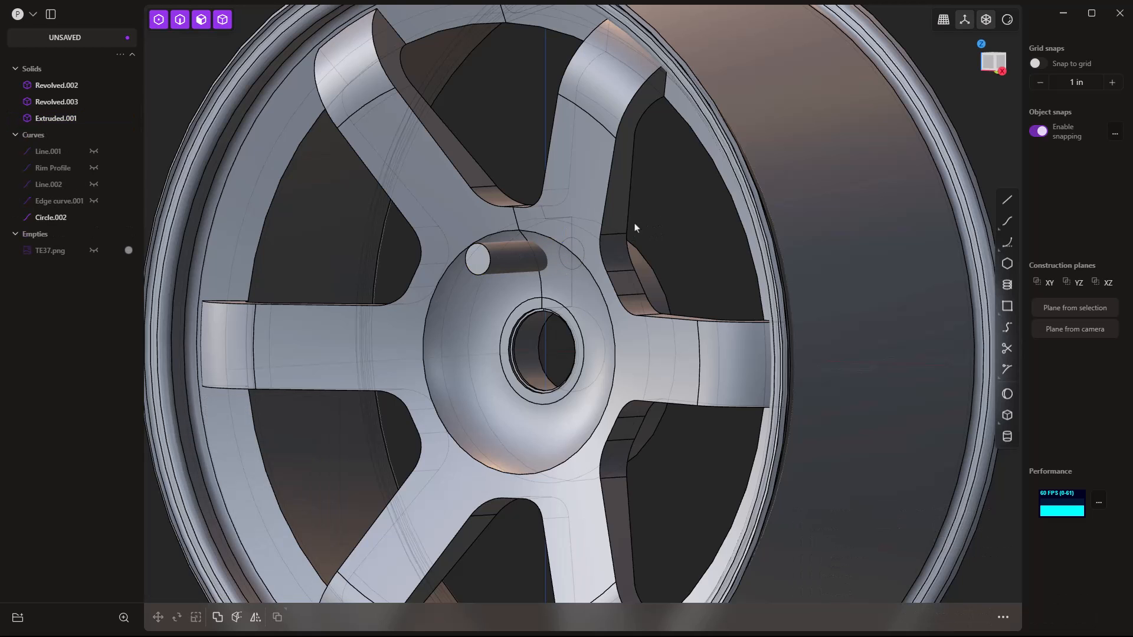
# Hide the spokes solid Revolved.003 and select the cylinder Extruded.001.
pyautogui.click(588, 207)
pyautogui.press('h')
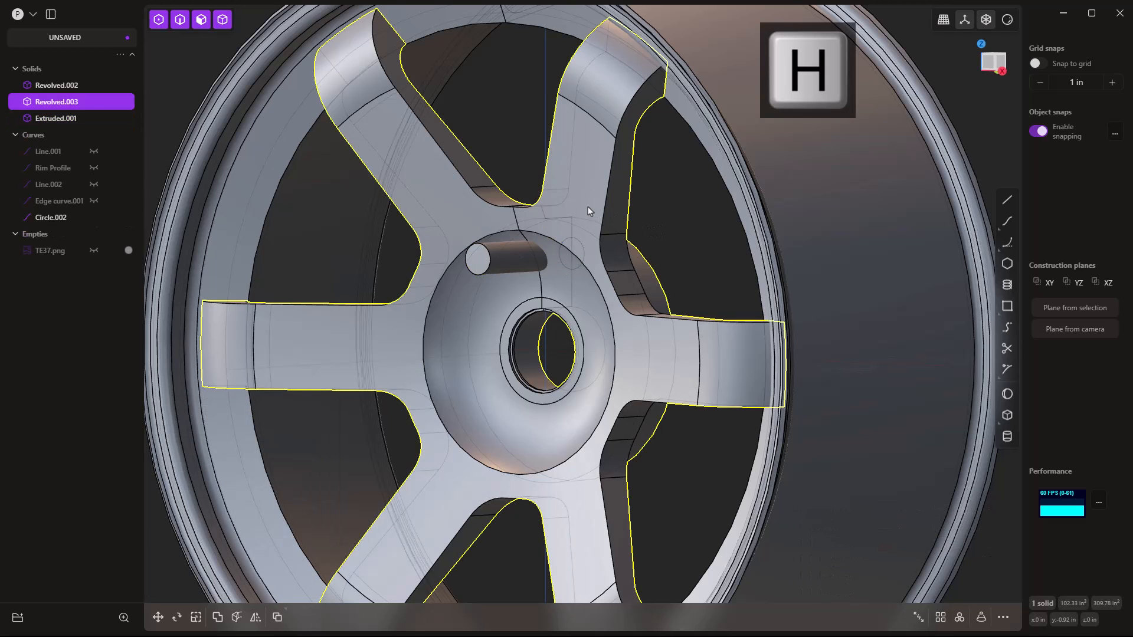
pyautogui.moveTo(700, 238); pyautogui.dragTo(512, 257, button='right')
pyautogui.click(512, 258)
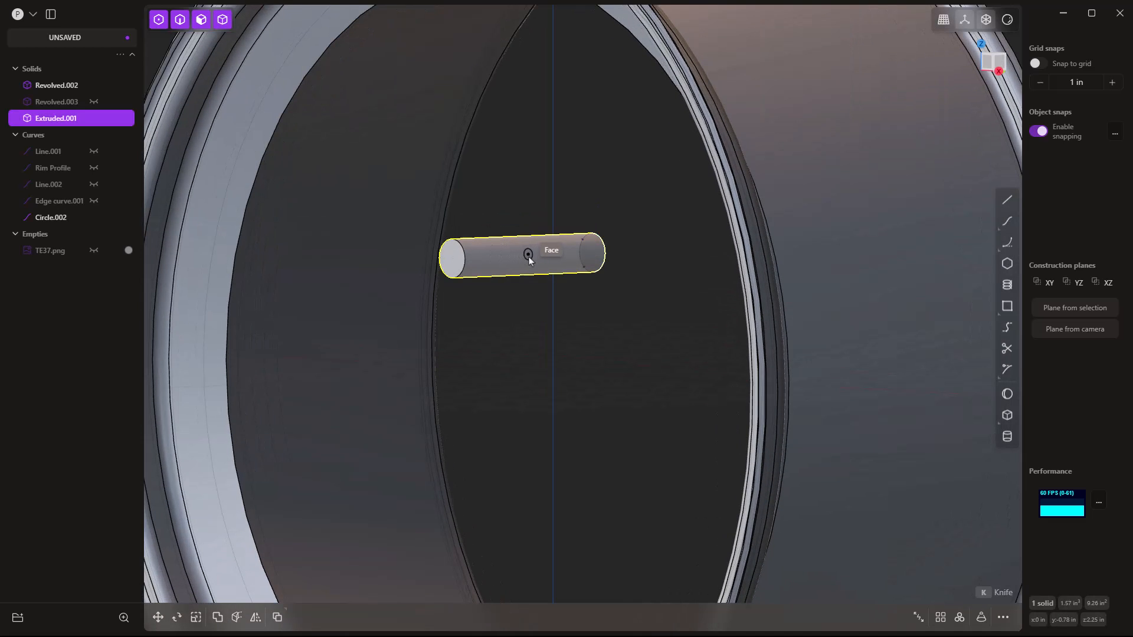
pyautogui.moveTo(525, 264)
pyautogui.mouseDown(button='right')
pyautogui.moveTo(485, 272)
pyautogui.moveTo(507, 266)
pyautogui.mouseUp(button='right')
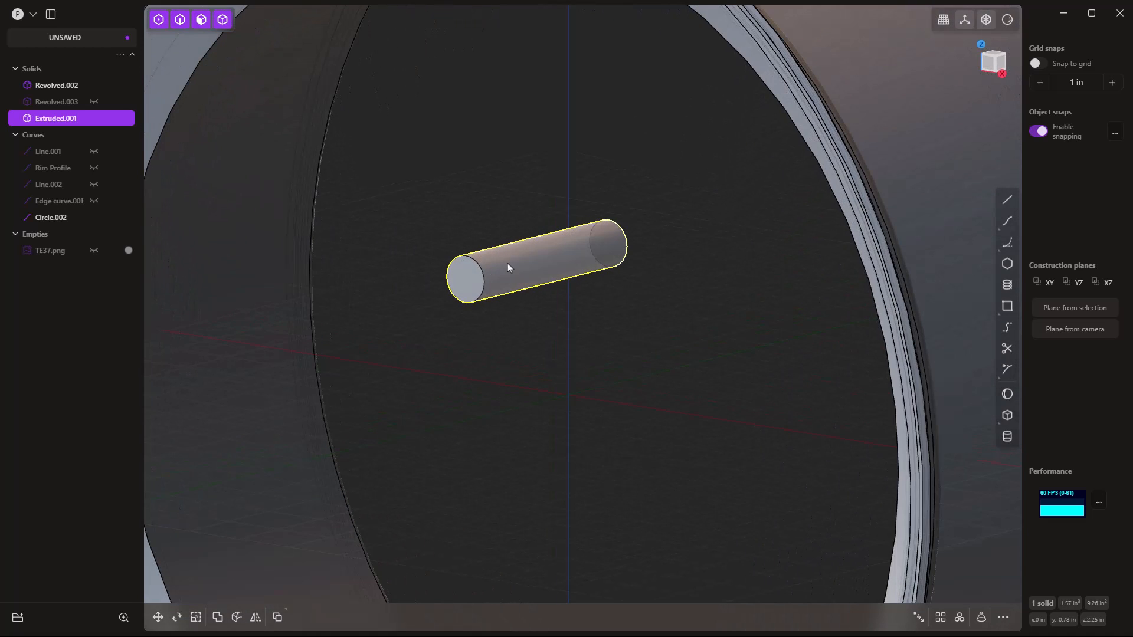
# Loop-cut the cylinder and thicken its near section to a 0.5 in radius.
pyautogui.hotkey('ctrl', 'r')
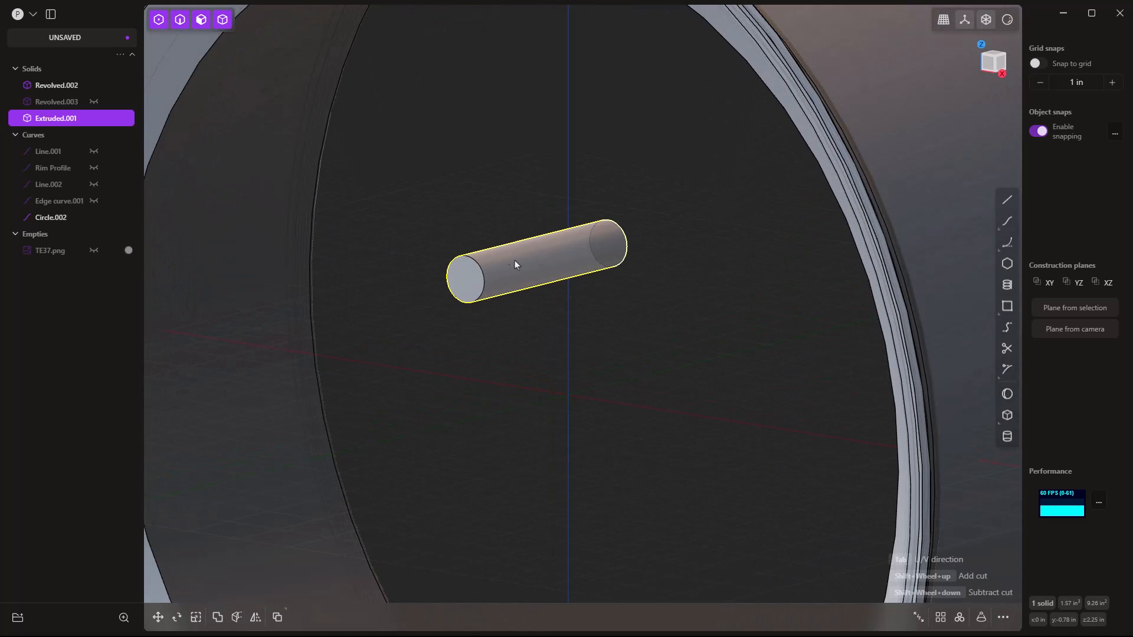
pyautogui.hotkey('ctrl', 'r')
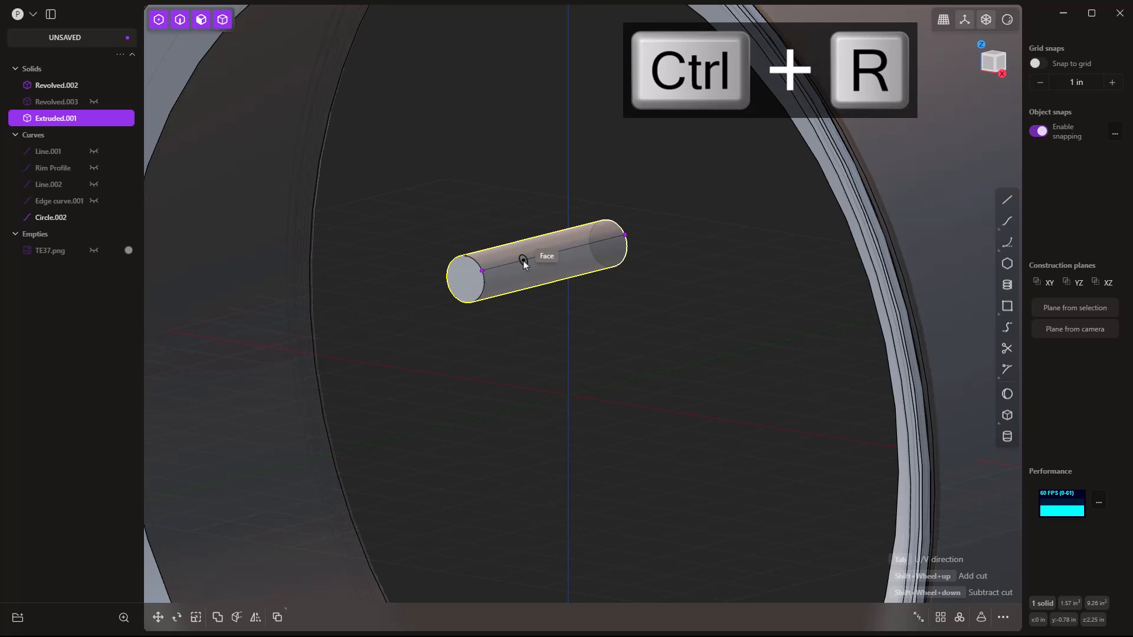
pyautogui.press('Tab')
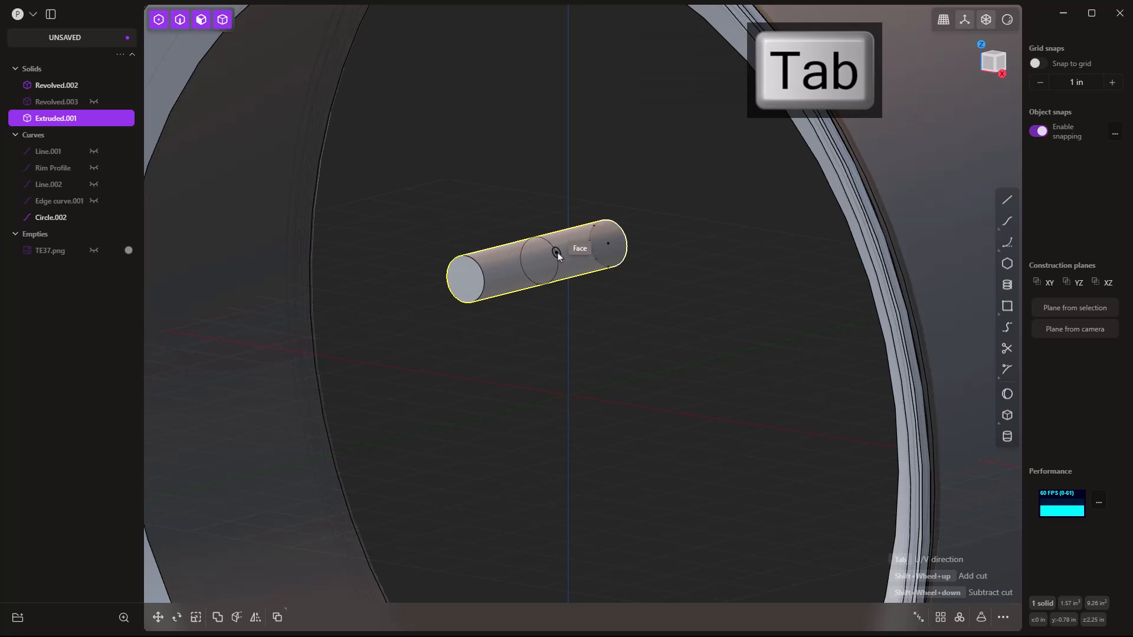
pyautogui.click(560, 256)
pyautogui.click(526, 254)
pyautogui.moveTo(544, 224); pyautogui.dragTo(547, 218)
pyautogui.rightClick(588, 182)
pyautogui.scroll(-2, 588, 183)
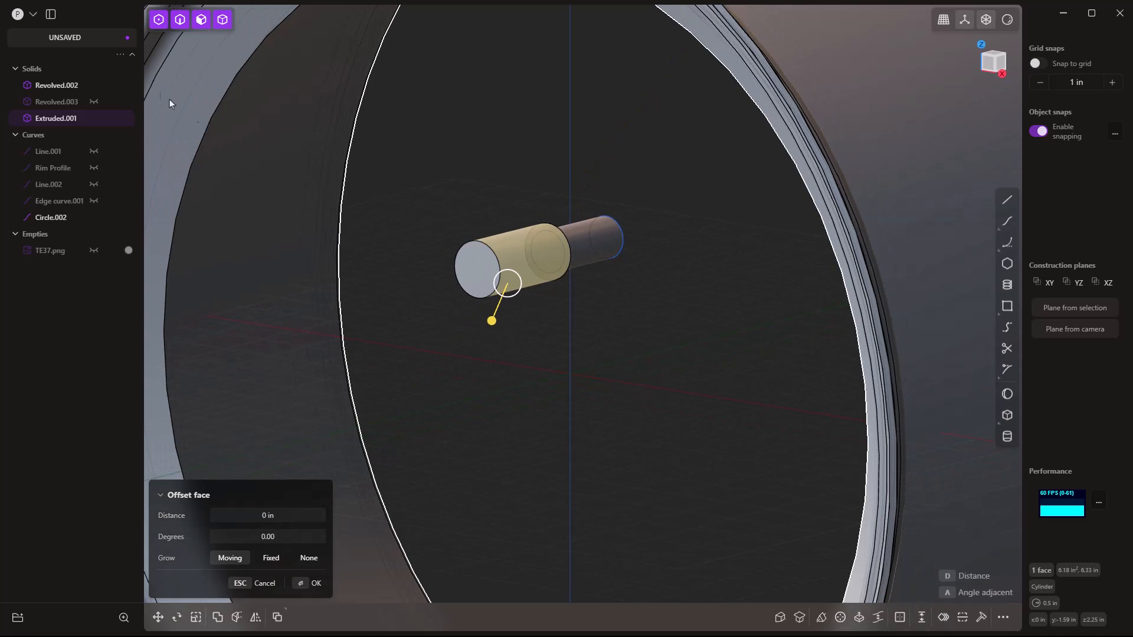
# Show the spoke body Revolved.003 again and select the cylinder Extruded.001.
pyautogui.click(94, 102)
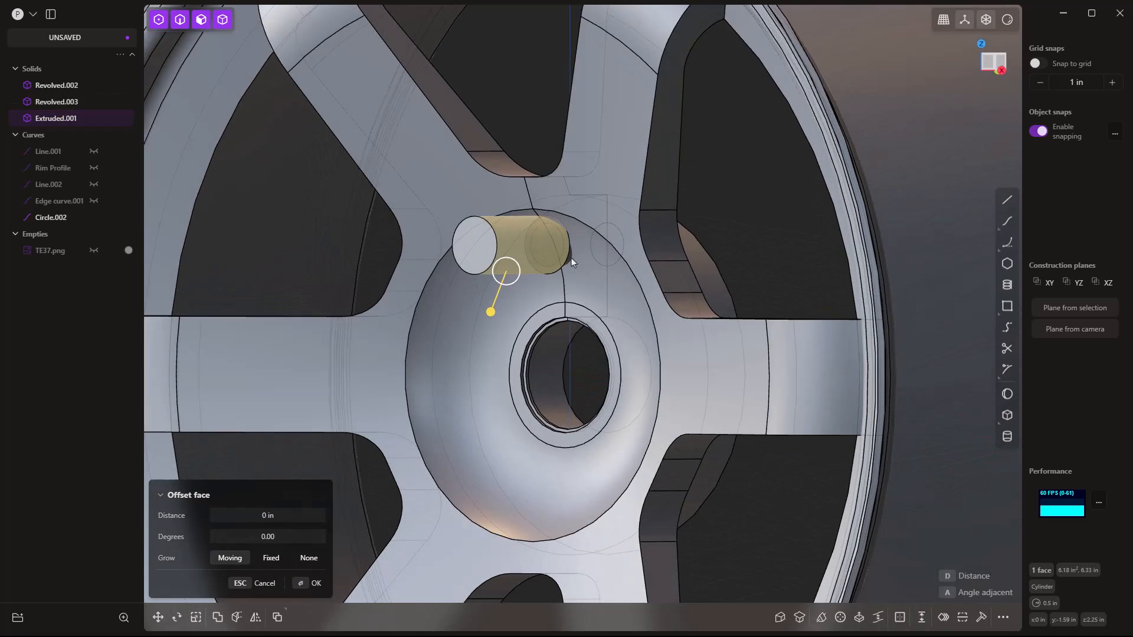
pyautogui.moveTo(571, 257); pyautogui.dragTo(544, 234, button='middle')
pyautogui.press('Escape')
pyautogui.scroll(4, 591, 248)
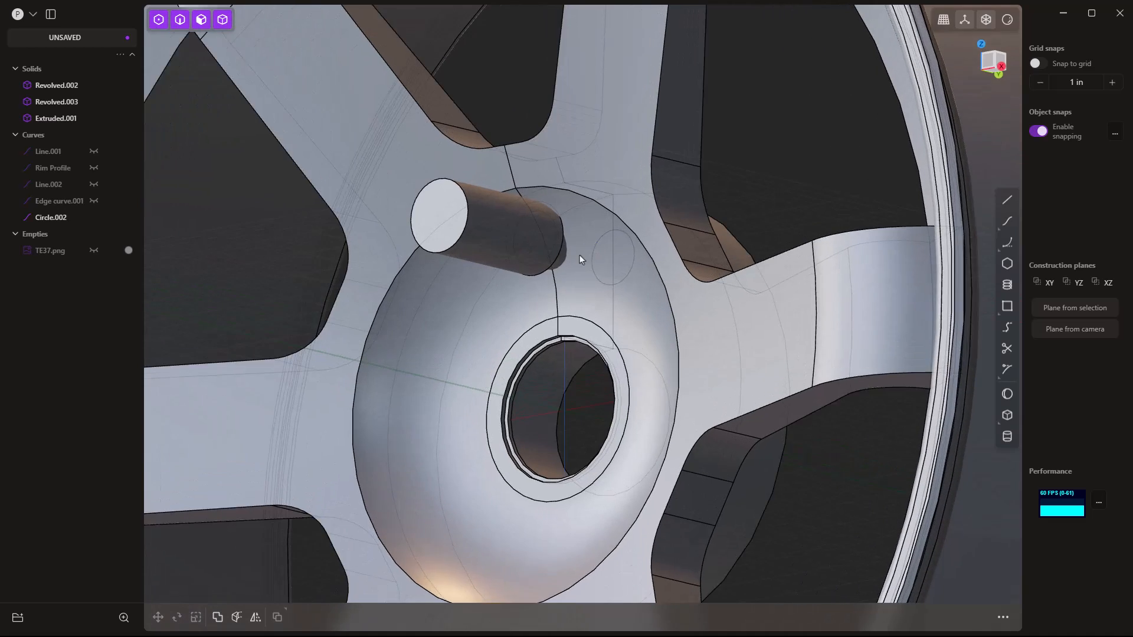
pyautogui.click(478, 223)
pyautogui.moveTo(480, 226); pyautogui.dragTo(476, 261, button='middle')
# Move the cylinder 0.191 in along Y on the hub.
pyautogui.press('g')
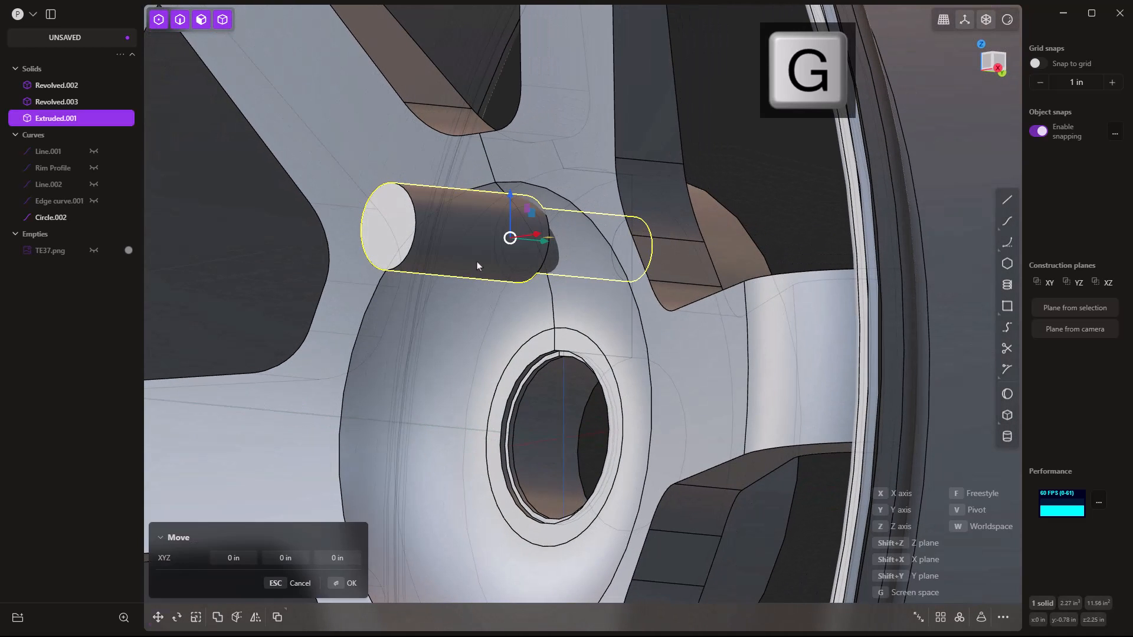
pyautogui.press('y')
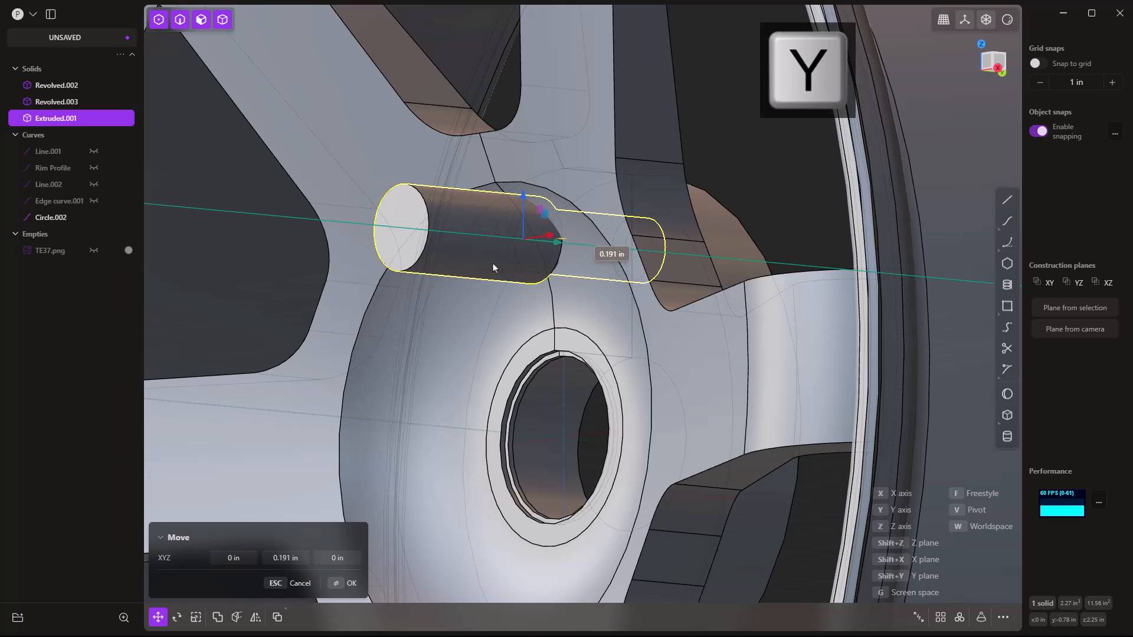
pyautogui.click(695, 172)
pyautogui.moveTo(695, 172); pyautogui.dragTo(757, 105, button='middle')
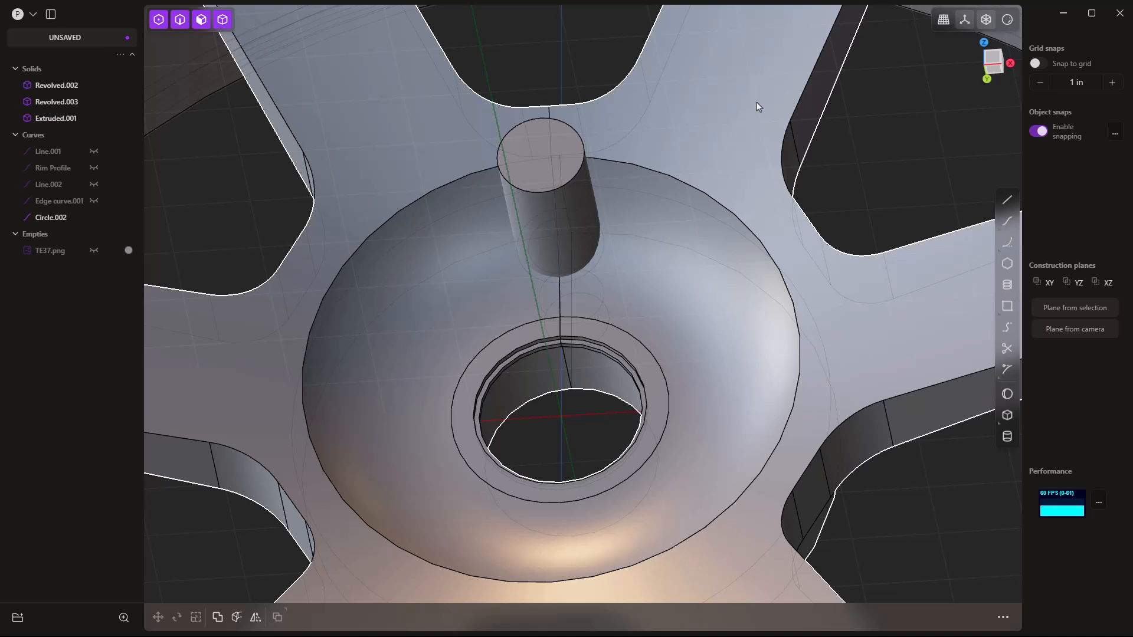
pyautogui.scroll(-5, 590, 141)
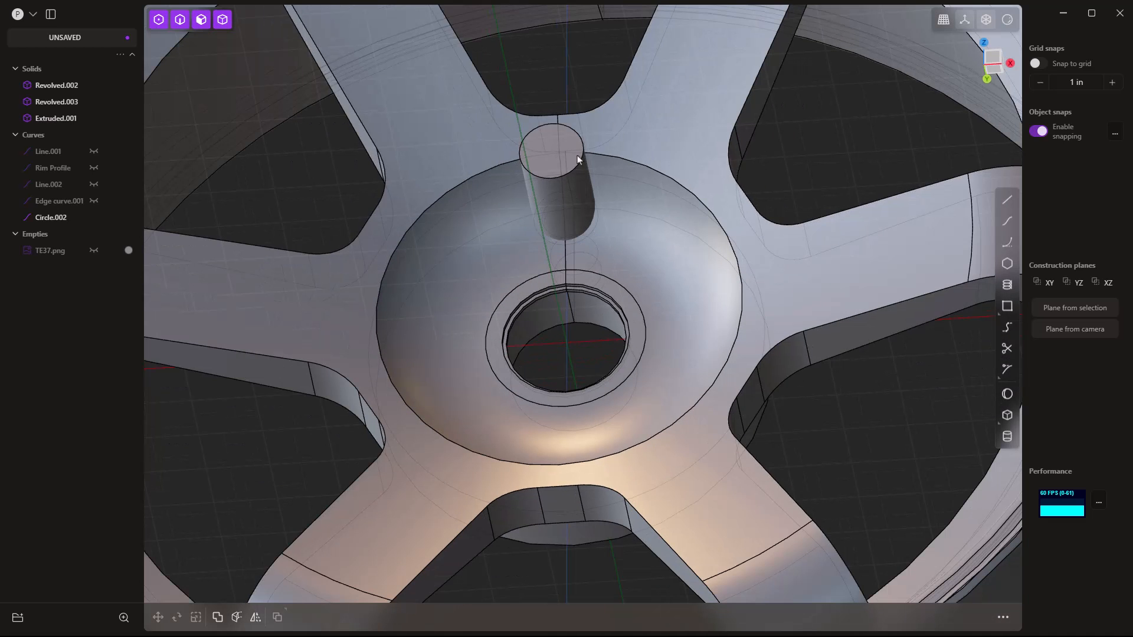
pyautogui.click(577, 159)
# Radial-array the bolt cylinder six times around the hub centre.
pyautogui.click(573, 157)
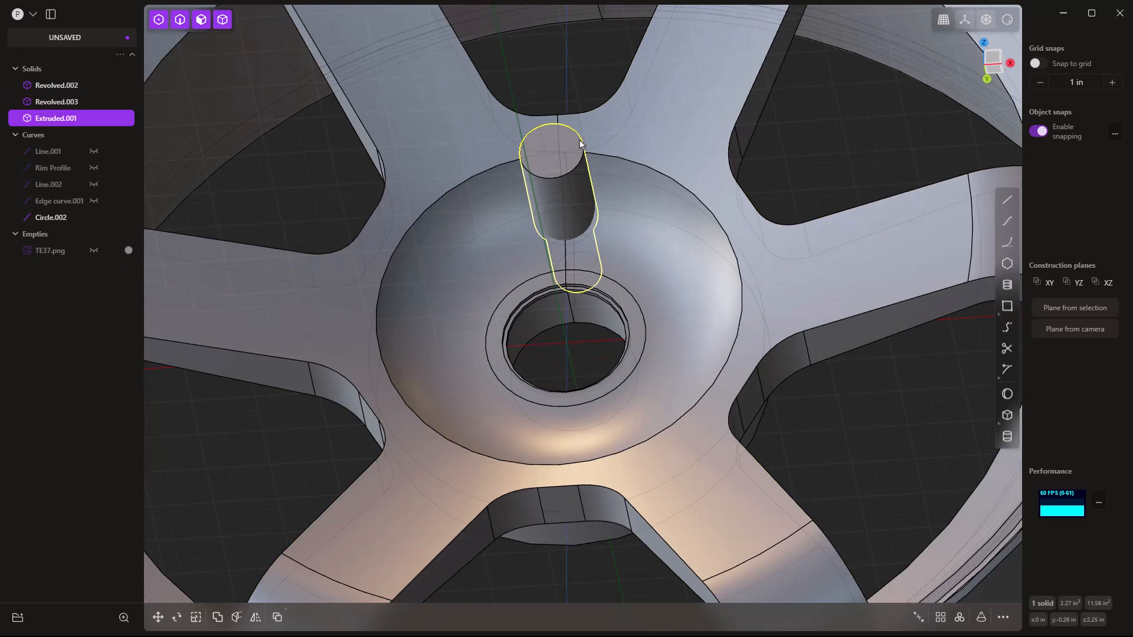
pyautogui.click(959, 617)
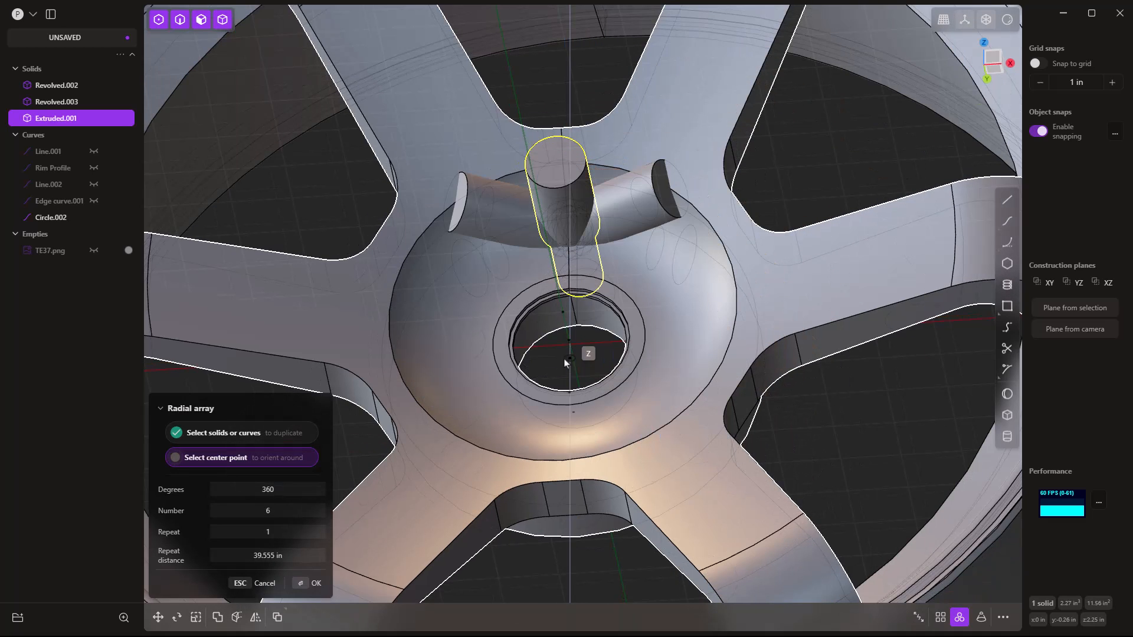
pyautogui.click(564, 342)
pyautogui.press('Return')
pyautogui.moveTo(554, 350); pyautogui.dragTo(528, 358, button='middle')
# Subtract the lug cylinders from the spoke body with a Boolean difference.
pyautogui.click(785, 280)
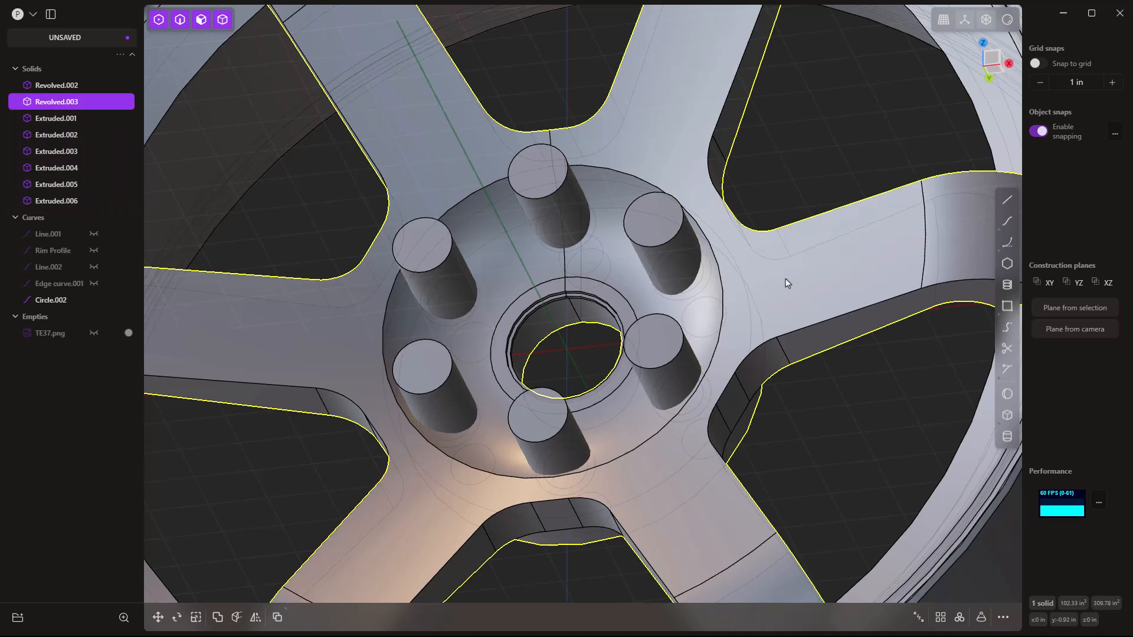
pyautogui.scroll(-3, 786, 283)
pyautogui.press('q')
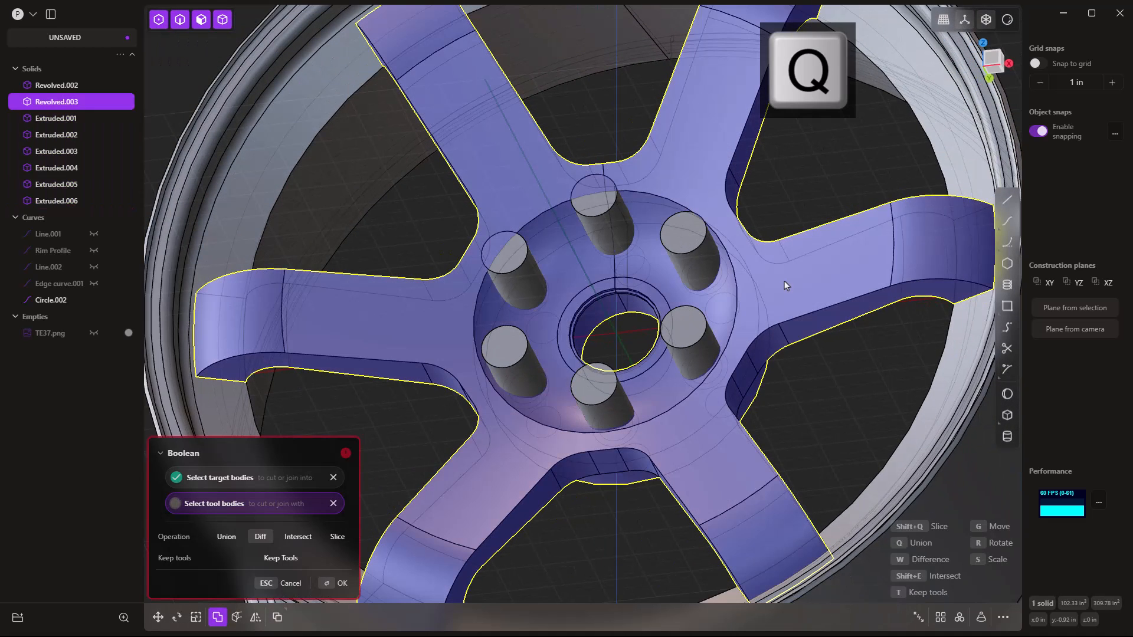
pyautogui.press('w')
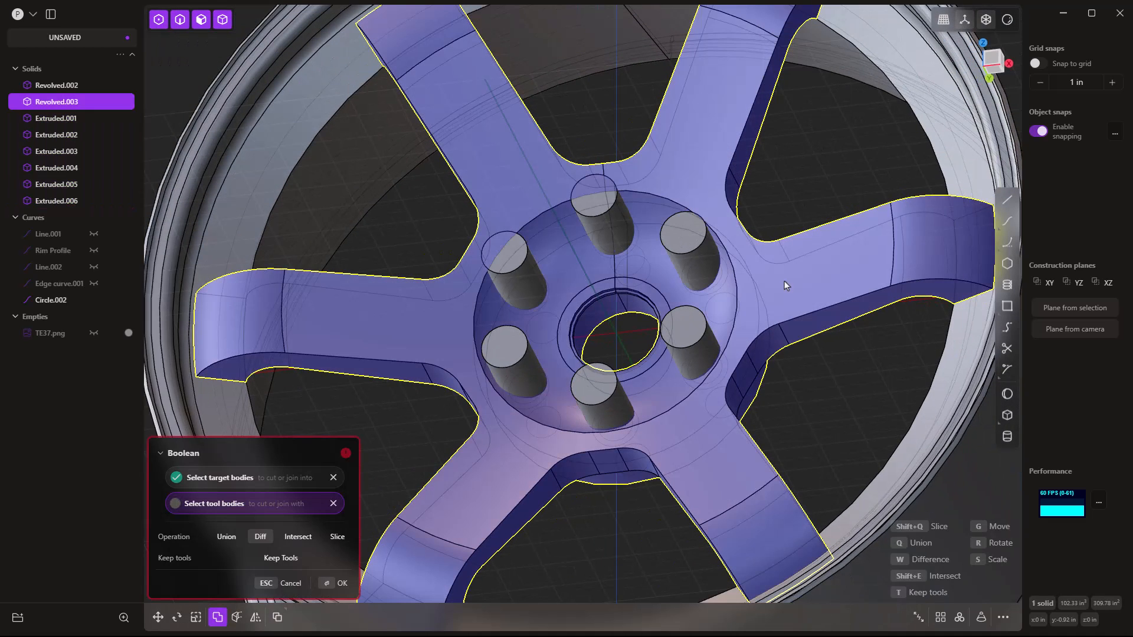
pyautogui.click(699, 261)
pyautogui.keyDown('shift'); pyautogui.click(599, 218); pyautogui.keyUp('shift')
pyautogui.keyDown('shift'); pyautogui.click(531, 271); pyautogui.keyUp('shift')
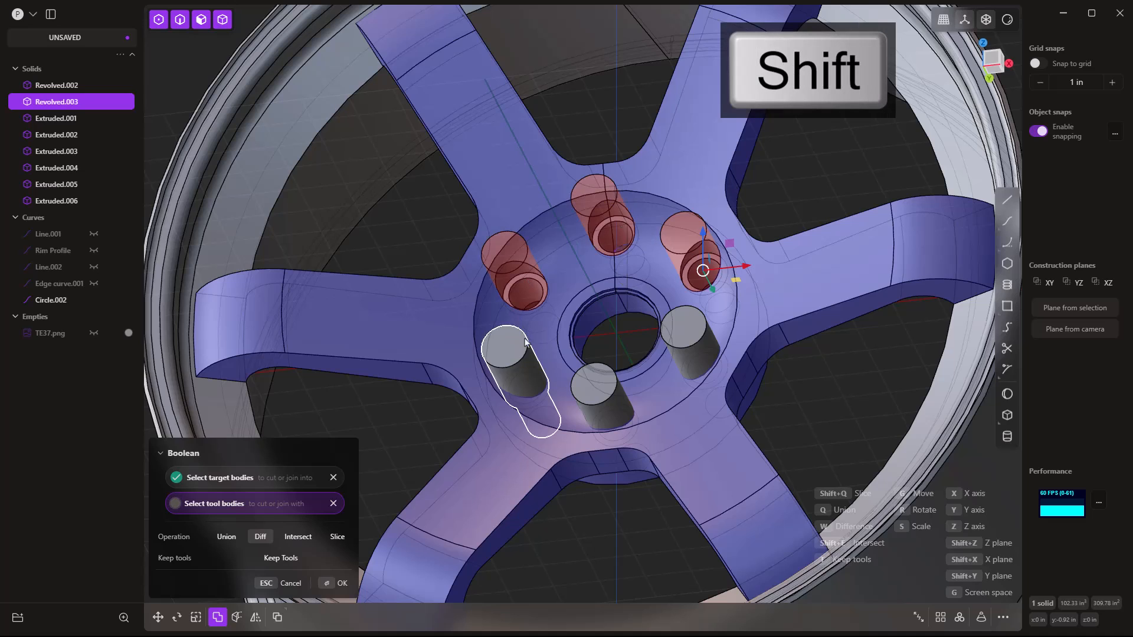
pyautogui.keyDown('shift'); pyautogui.click(694, 357); pyautogui.keyUp('shift')
pyautogui.rightClick(826, 399)
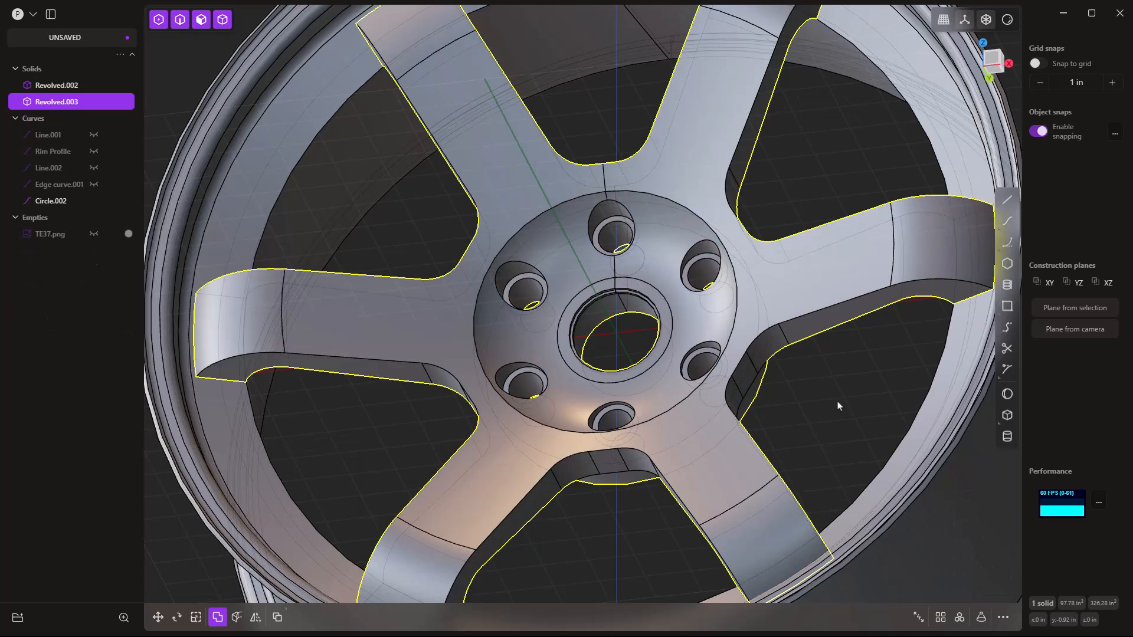
pyautogui.scroll(-2, 809, 372)
pyautogui.click(825, 383)
pyautogui.moveTo(825, 388); pyautogui.dragTo(550, 260, button='middle')
# Delete the Circle.002 curve.
pyautogui.click(61, 202)
pyautogui.press('Delete')
pyautogui.scroll(-2, 773, 316)
pyautogui.moveTo(591, 342); pyautogui.dragTo(746, 339, button='middle')
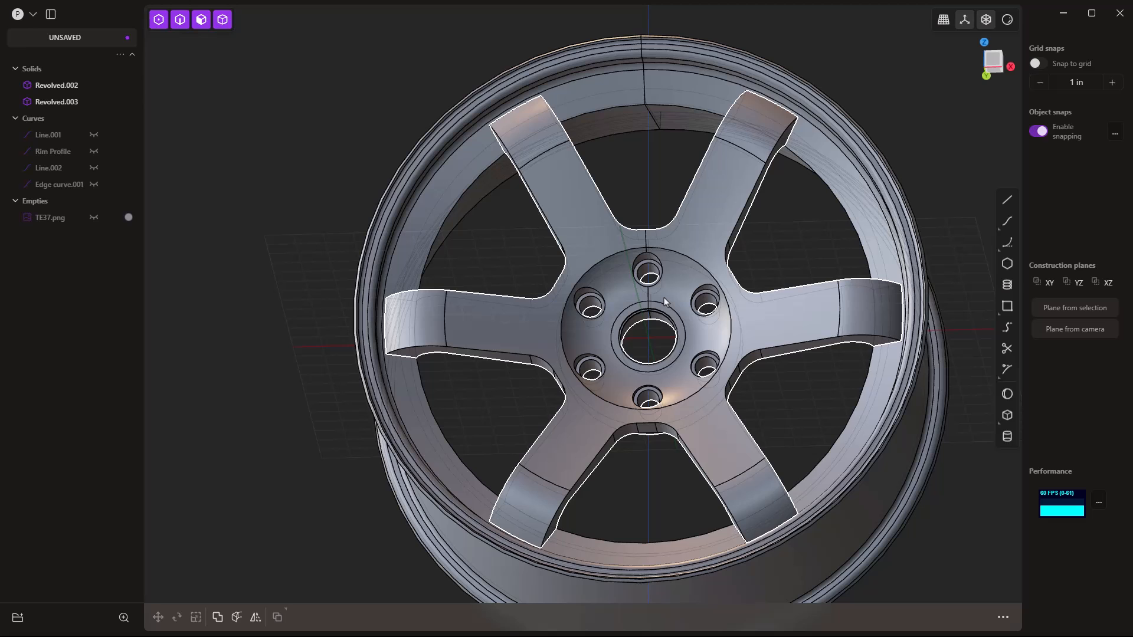
# Undo back to a single cylinder and radial-array it 5 times around the hub centre.
pyautogui.scroll(3, 668, 311)
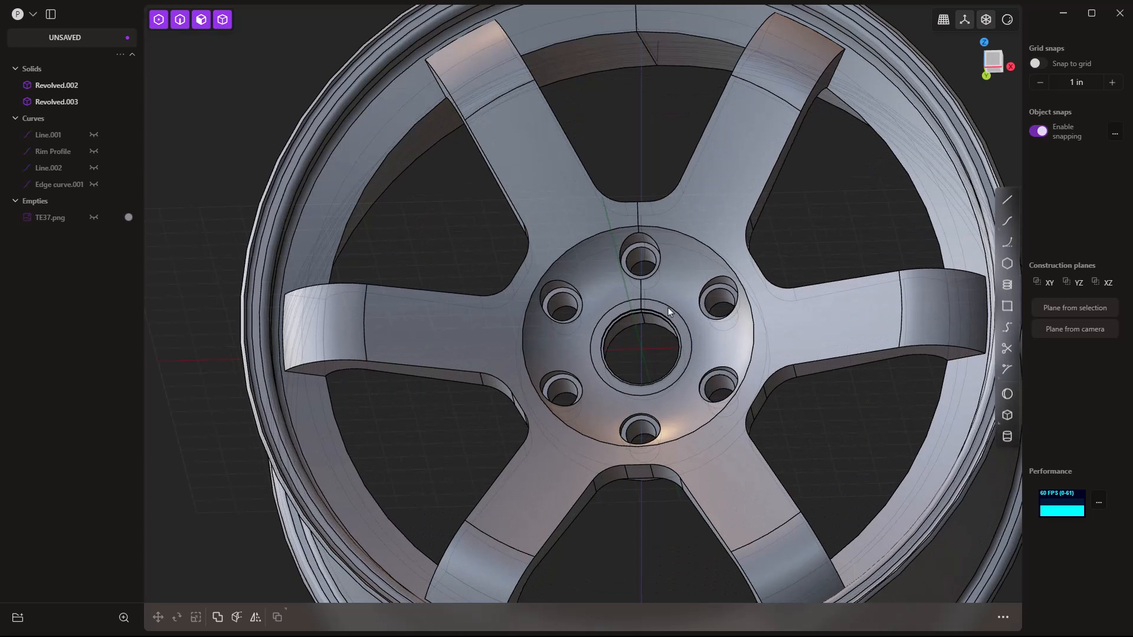
pyautogui.hotkey('ctrl', 'z')
pyautogui.hotkey('ctrl', 'z')
pyautogui.hotkey('ctrl', 'z')
pyautogui.hotkey('ctrl', 'z')
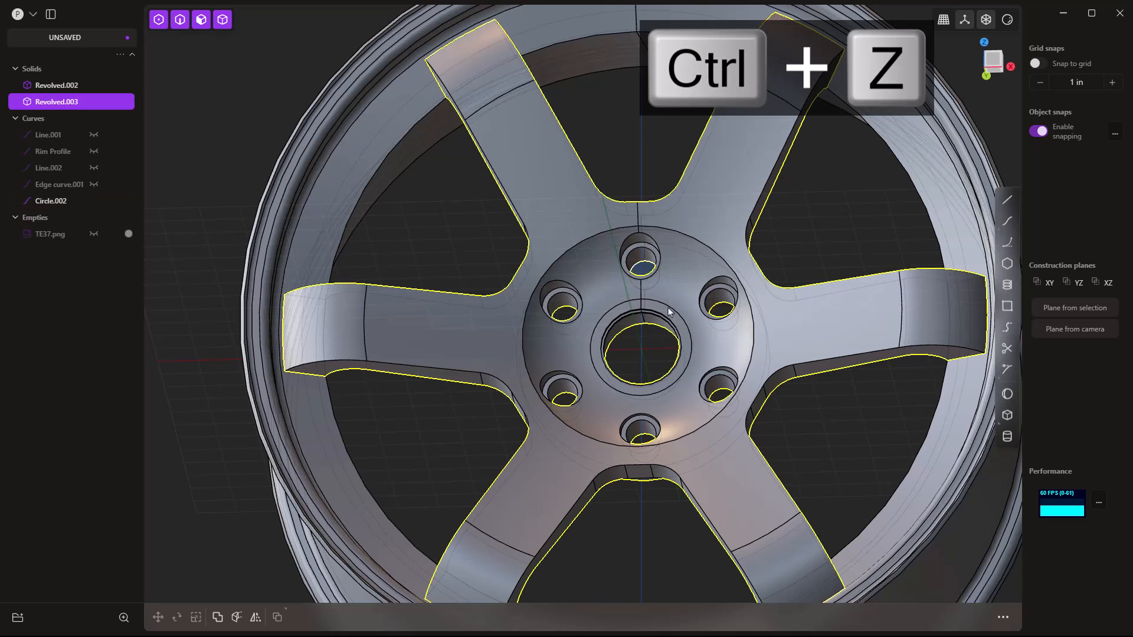
pyautogui.hotkey('ctrl', 'z')
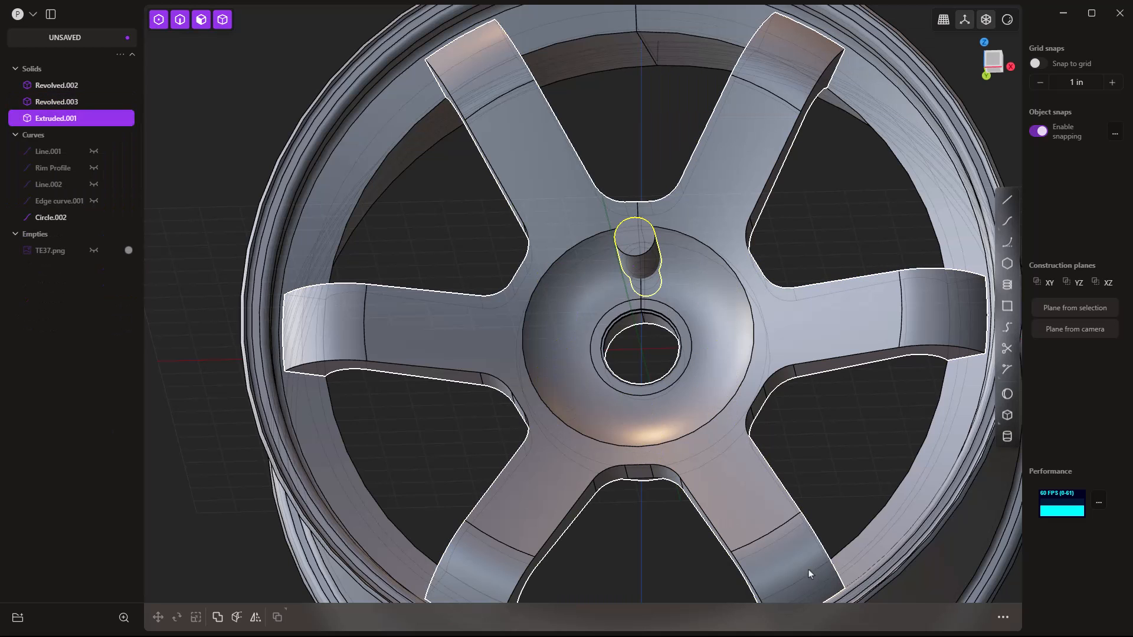
pyautogui.click(840, 238)
pyautogui.click(640, 250)
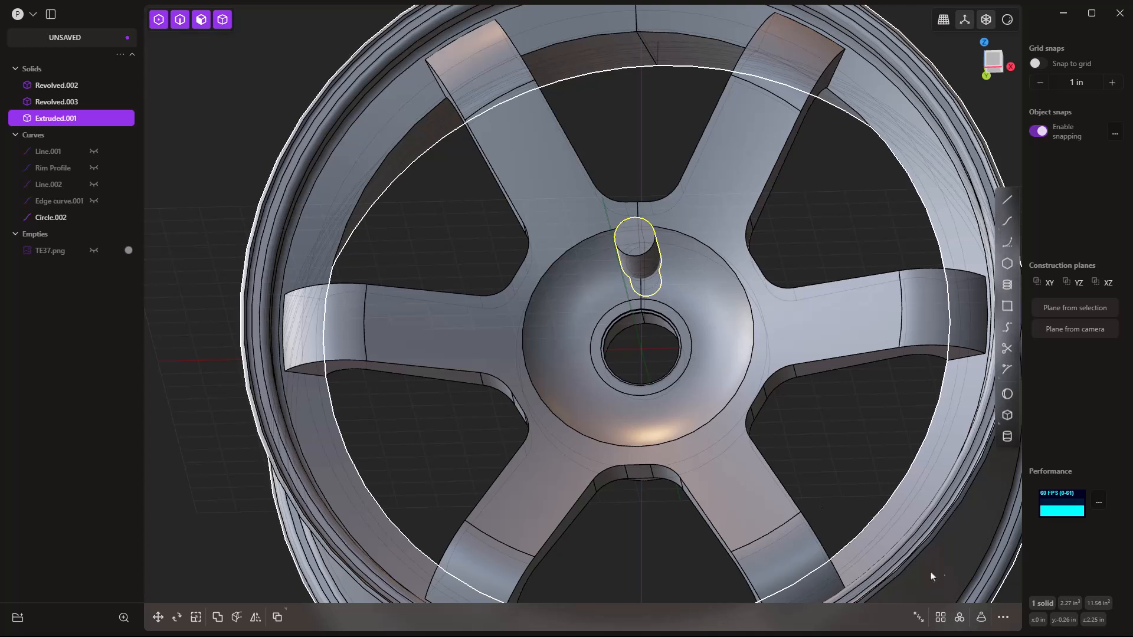
pyautogui.click(959, 616)
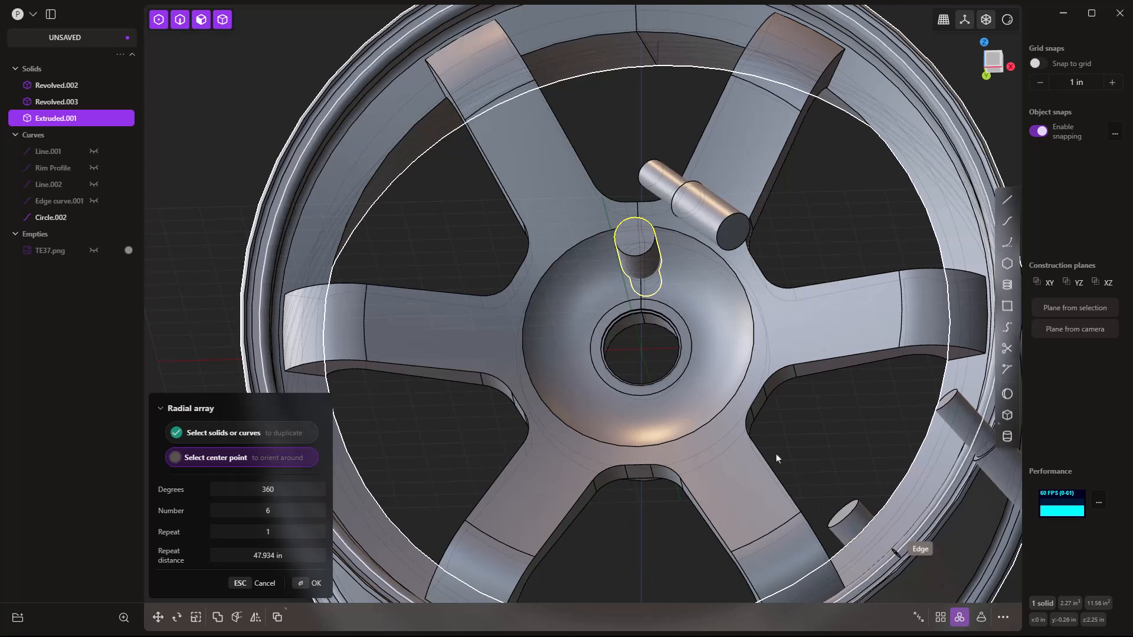
pyautogui.click(648, 340)
pyautogui.moveTo(296, 514); pyautogui.dragTo(285, 513)
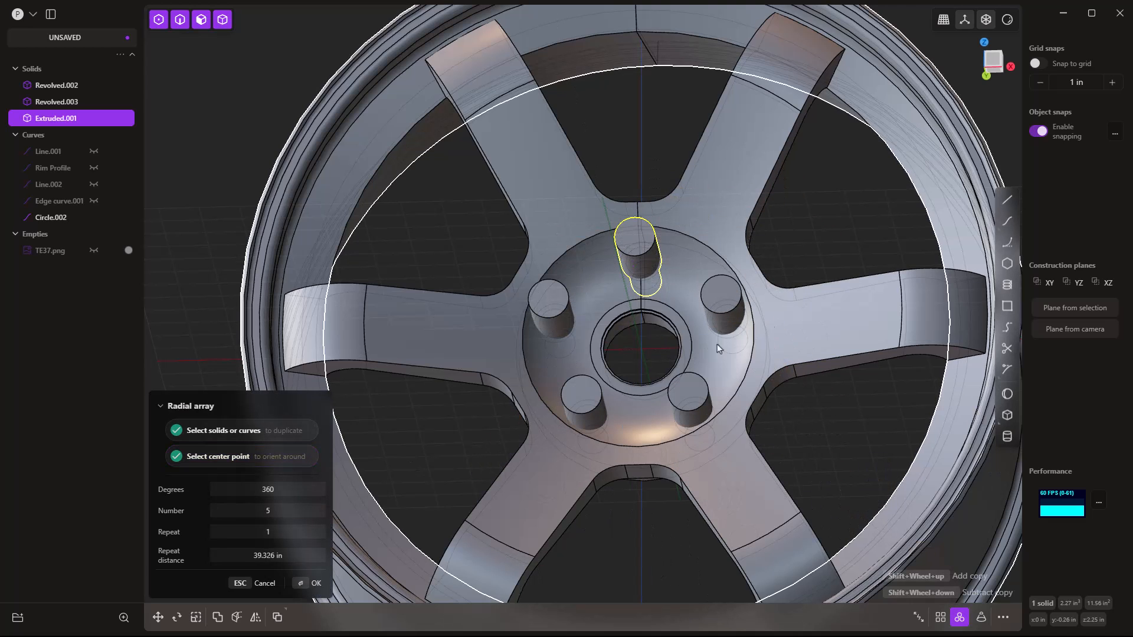
pyautogui.rightClick(820, 223)
# Subtract the five bolt cylinders from the spoke body with a Boolean difference.
pyautogui.click(741, 187)
pyautogui.press('q')
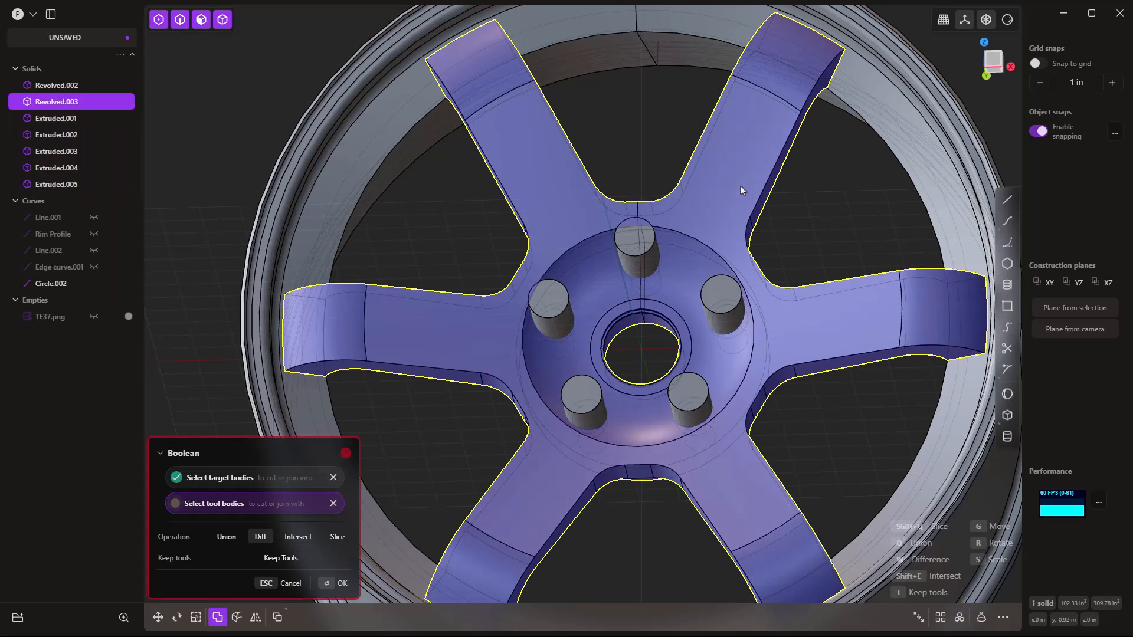
pyautogui.click(626, 253)
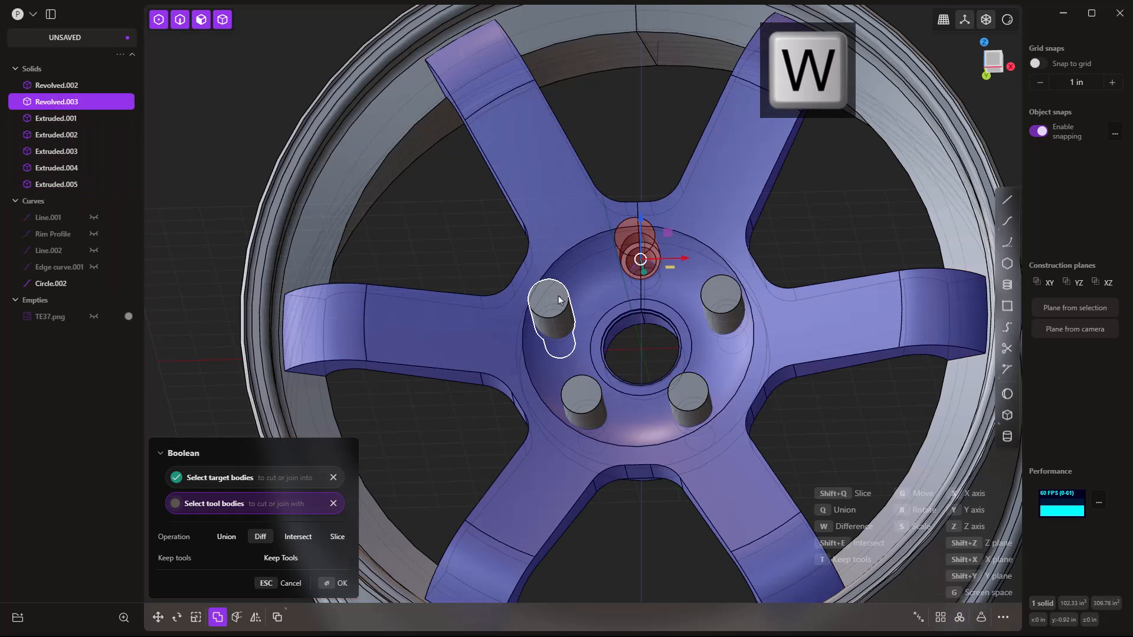
pyautogui.click(599, 389)
pyautogui.keyDown('shift'); pyautogui.click(689, 392); pyautogui.keyUp('shift')
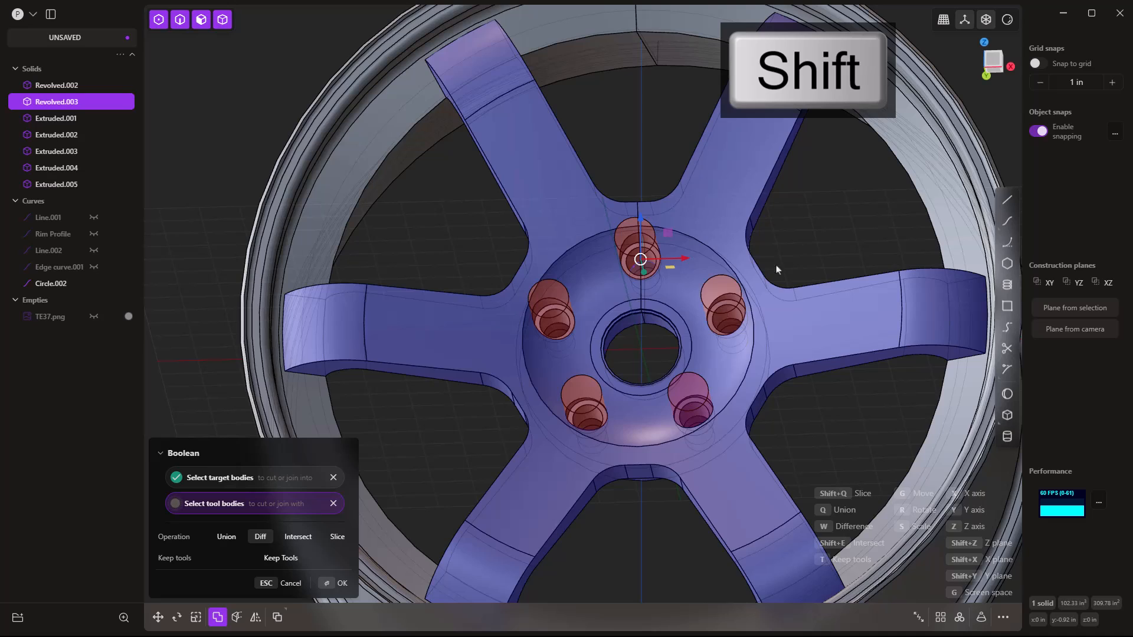
pyautogui.press('Return')
# Delete the Circle.002 curve.
pyautogui.click(82, 206)
pyautogui.press('Delete')
pyautogui.moveTo(562, 265); pyautogui.dragTo(489, 282, button='middle')
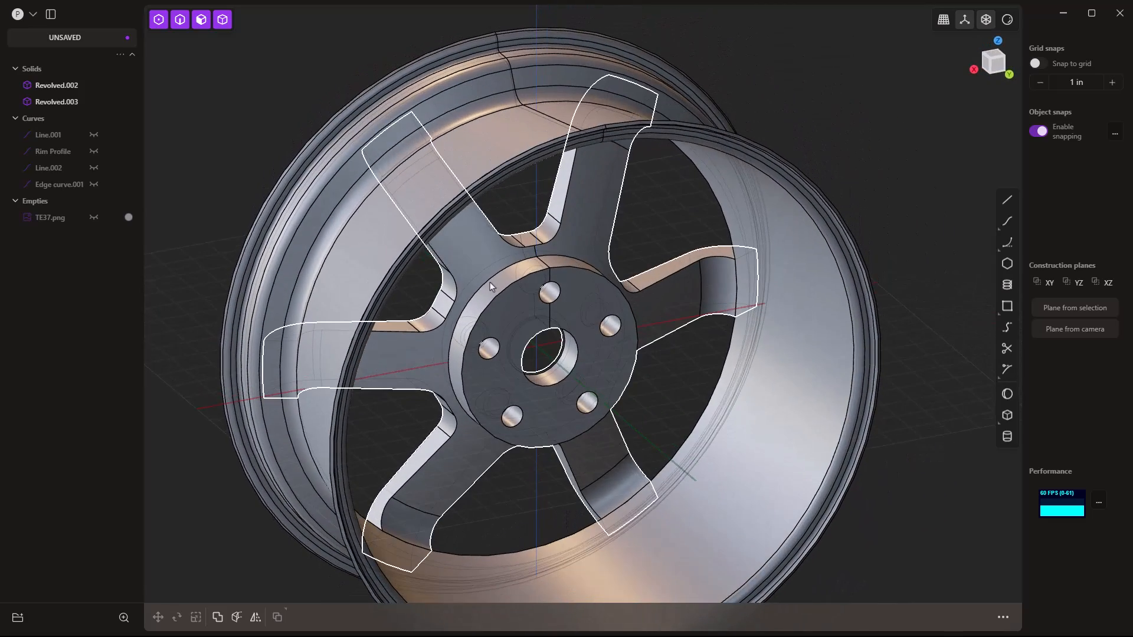
# Offset the back hub face inward by -0.25 using fixed growth.
pyautogui.click(576, 288)
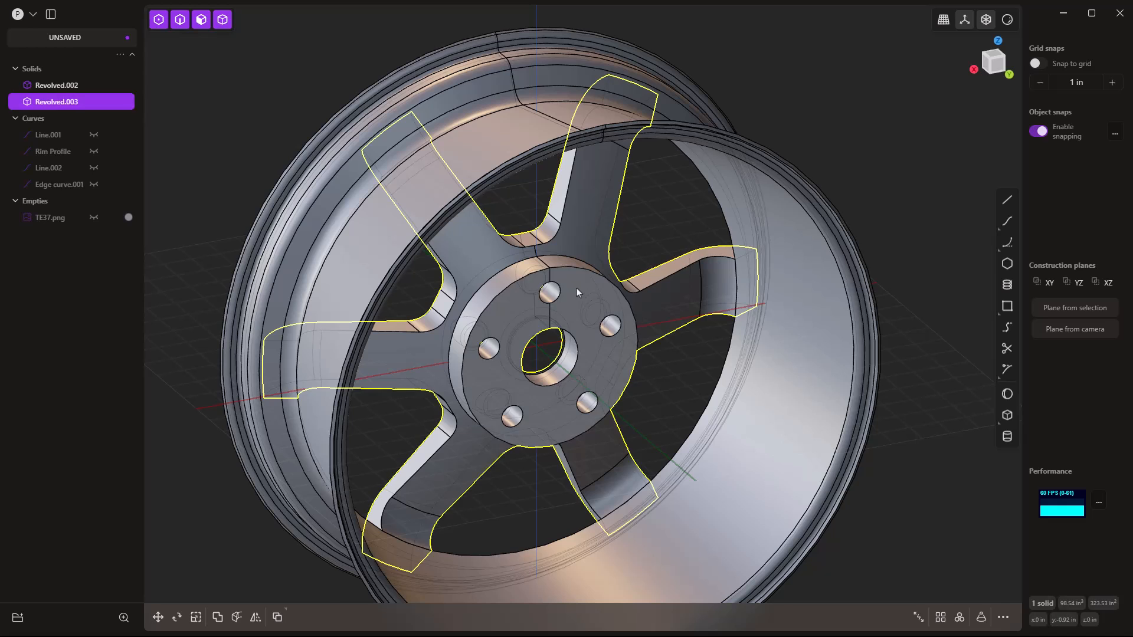
pyautogui.press('o')
pyautogui.moveTo(597, 305); pyautogui.dragTo(593, 301)
pyautogui.click(272, 560)
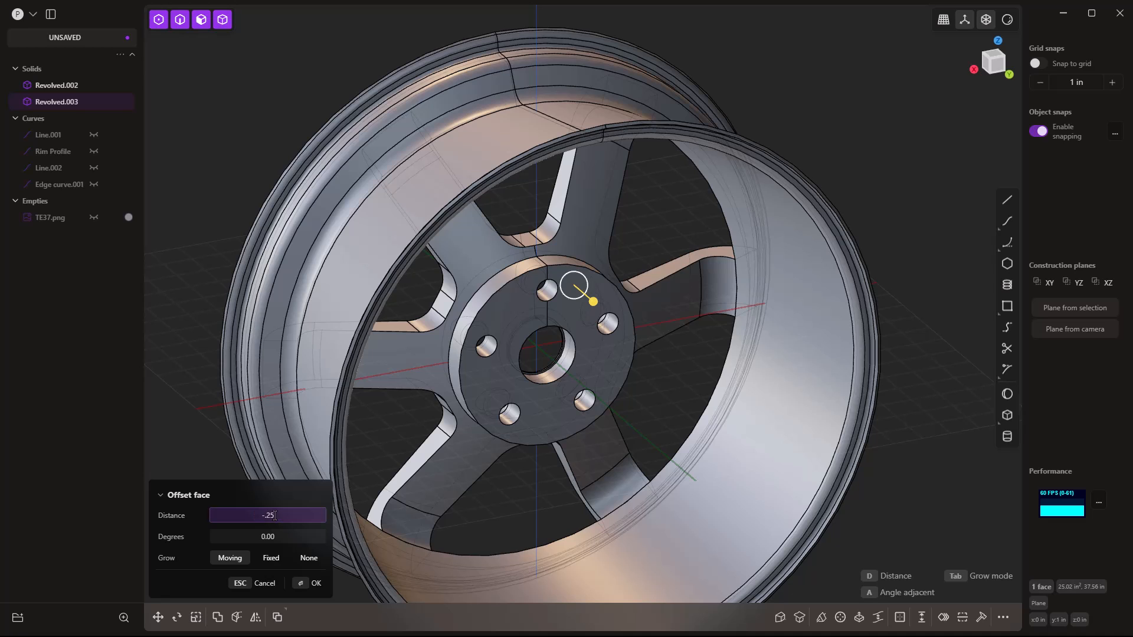
pyautogui.press('Return')
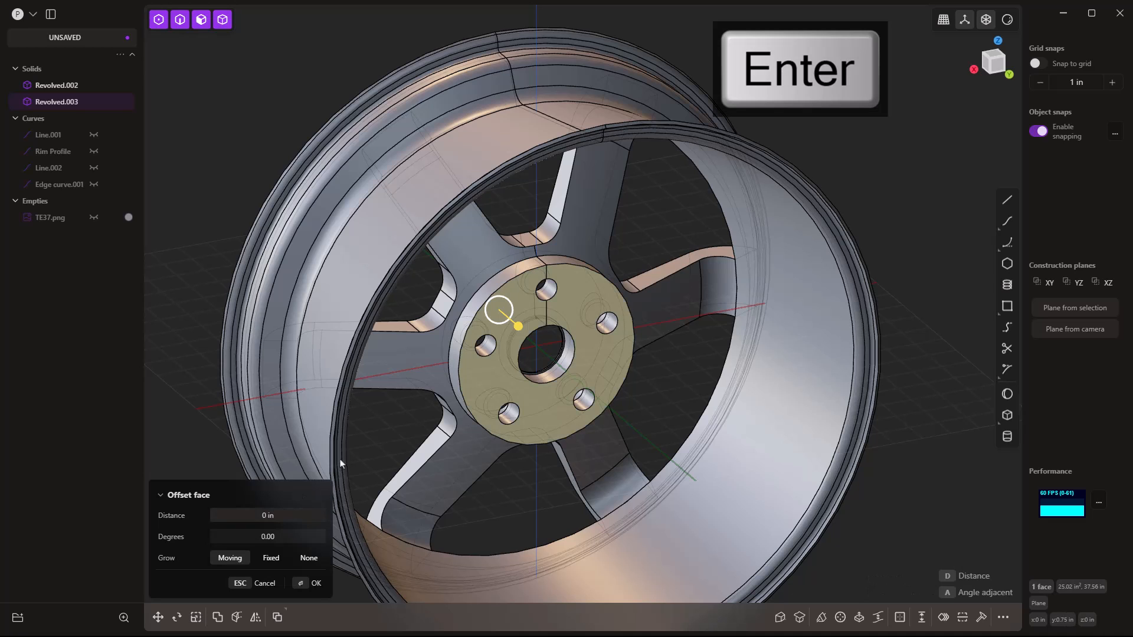
pyautogui.moveTo(361, 407); pyautogui.dragTo(603, 364, button='middle')
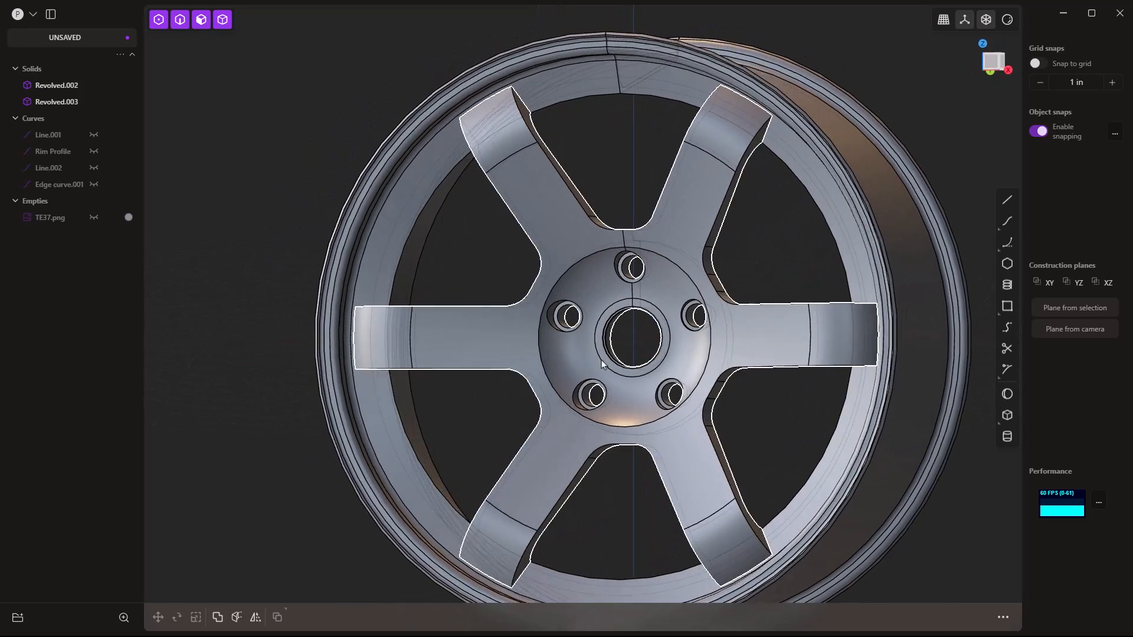
pyautogui.scroll(-3, 603, 364)
# Union the spoke body into the rim body Revolved.002.
pyautogui.click(763, 202)
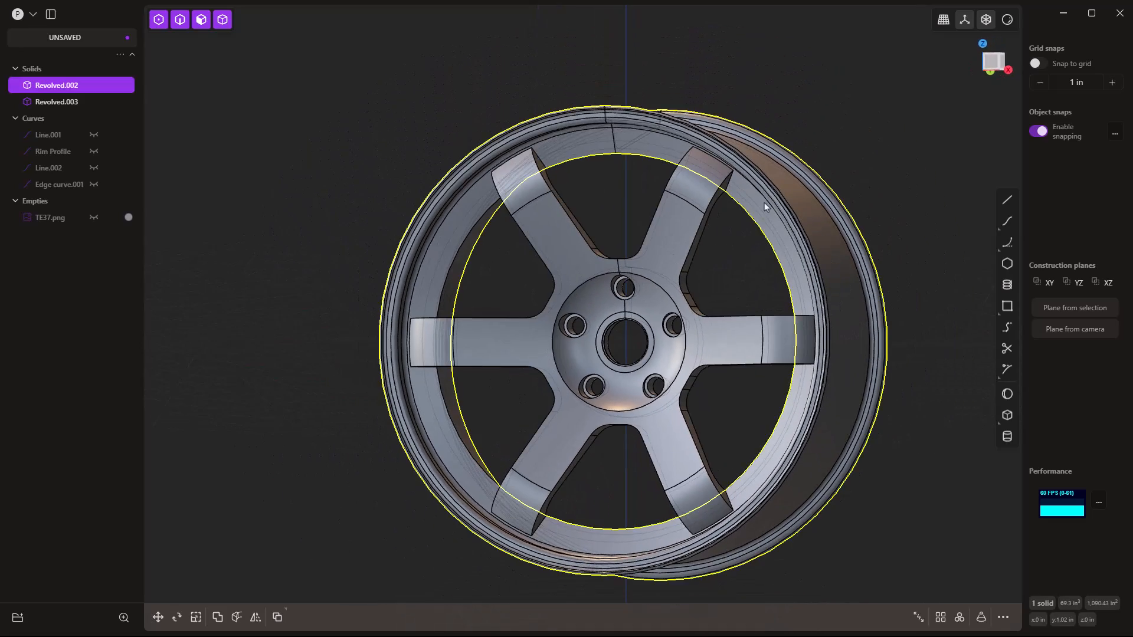
pyautogui.press('q')
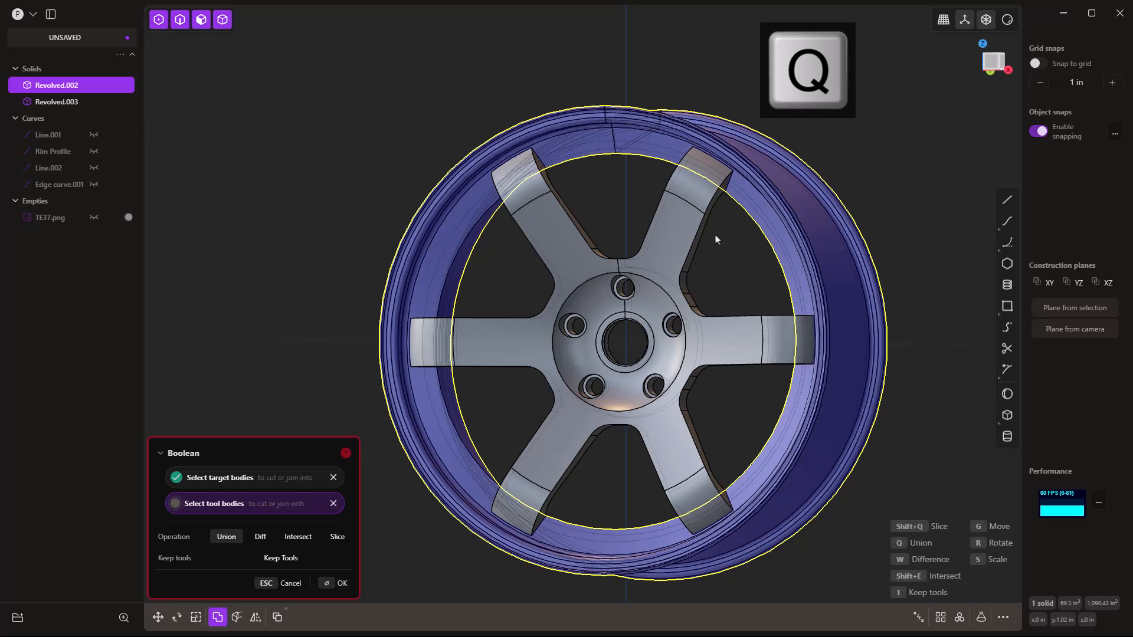
pyautogui.click(669, 256)
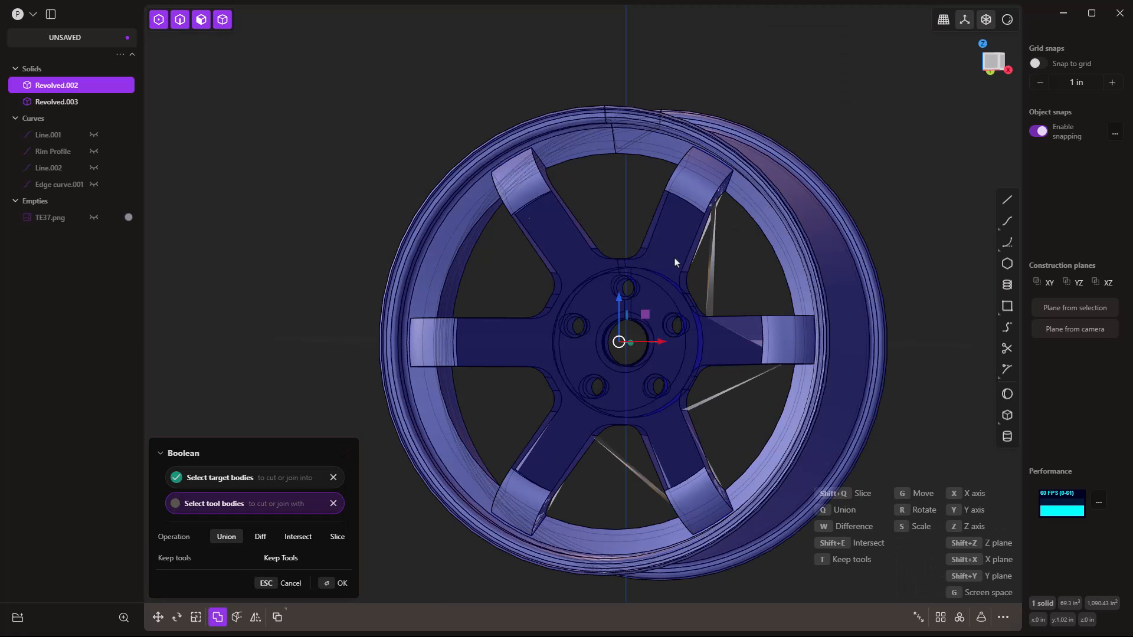
pyautogui.rightClick(403, 147)
pyautogui.click(399, 144)
pyautogui.moveTo(675, 331); pyautogui.dragTo(735, 157, button='middle')
# Fillet a spoke's top edge at the rim with 1 in for both distances.
pyautogui.scroll(5, 734, 154)
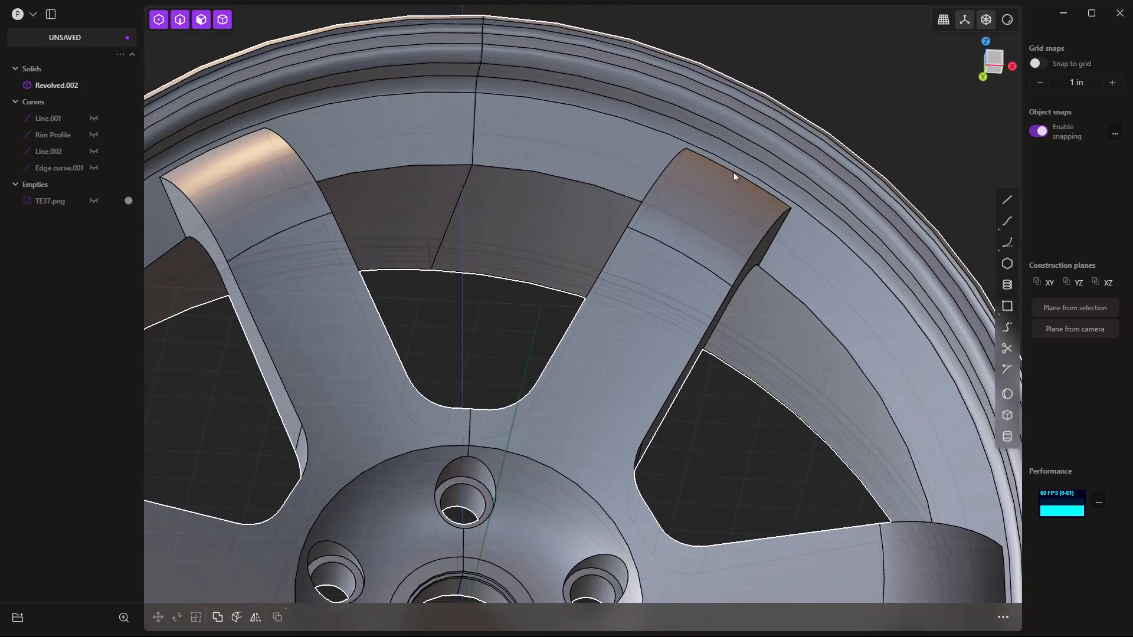
pyautogui.click(733, 174)
pyautogui.press('b')
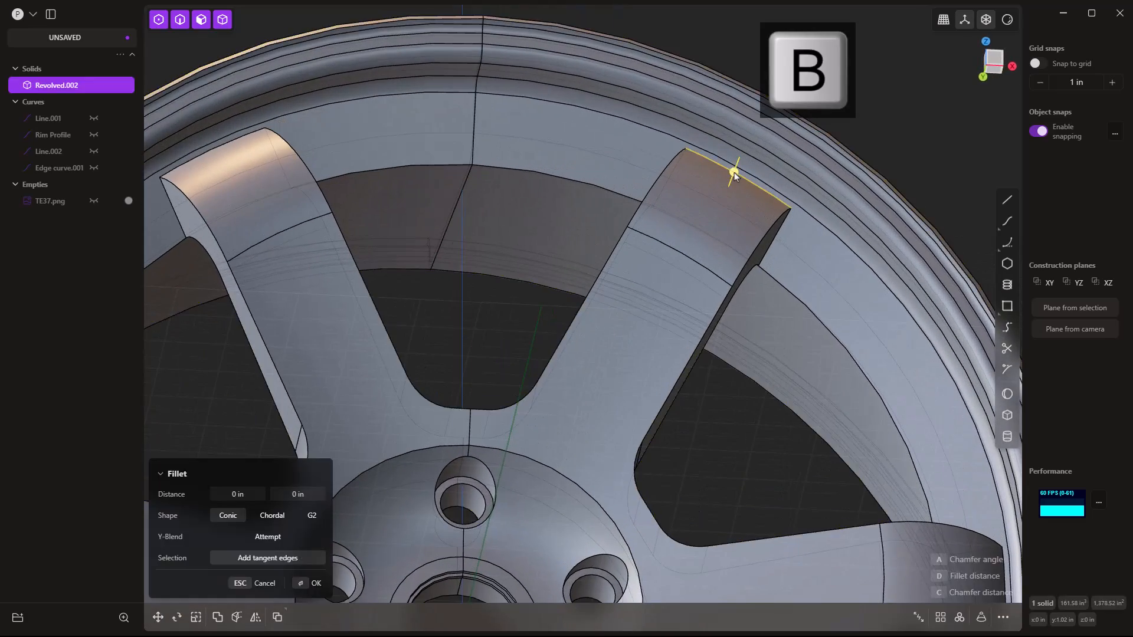
pyautogui.click(735, 167)
pyautogui.moveTo(739, 156); pyautogui.dragTo(743, 140)
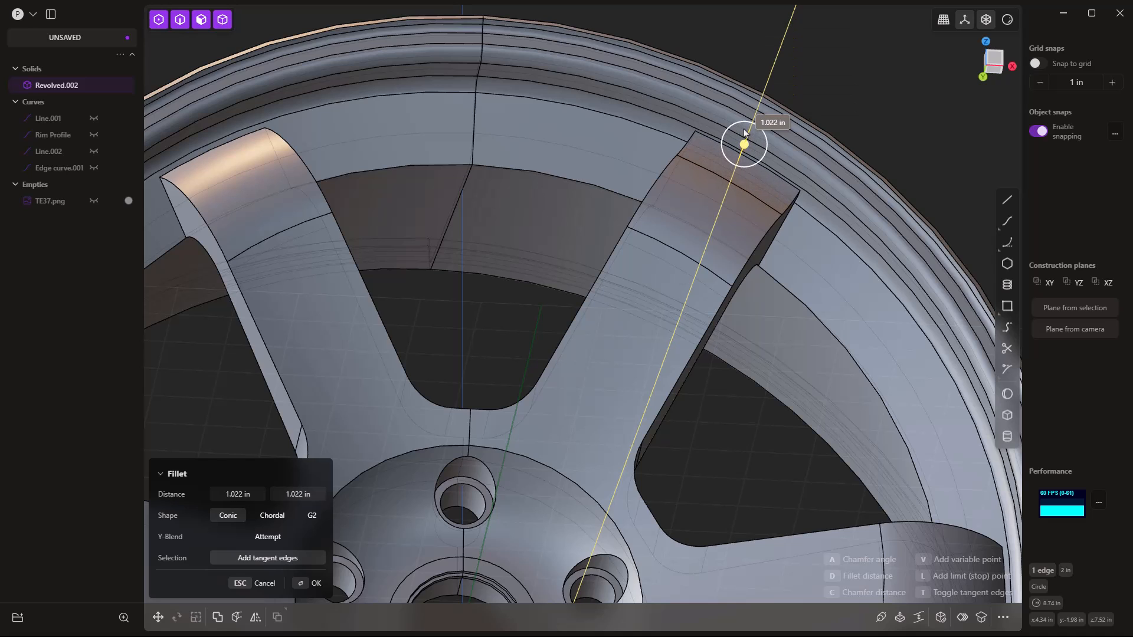
pyautogui.click(241, 495)
pyautogui.write('1')
pyautogui.press('Tab')
pyautogui.write('1')
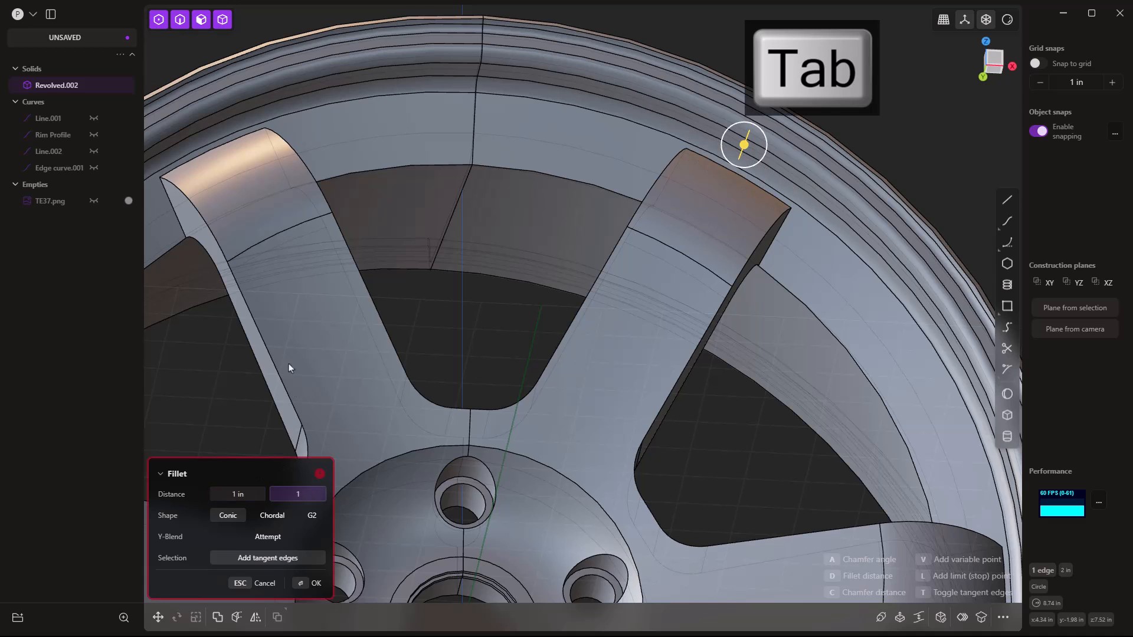
pyautogui.press('Return')
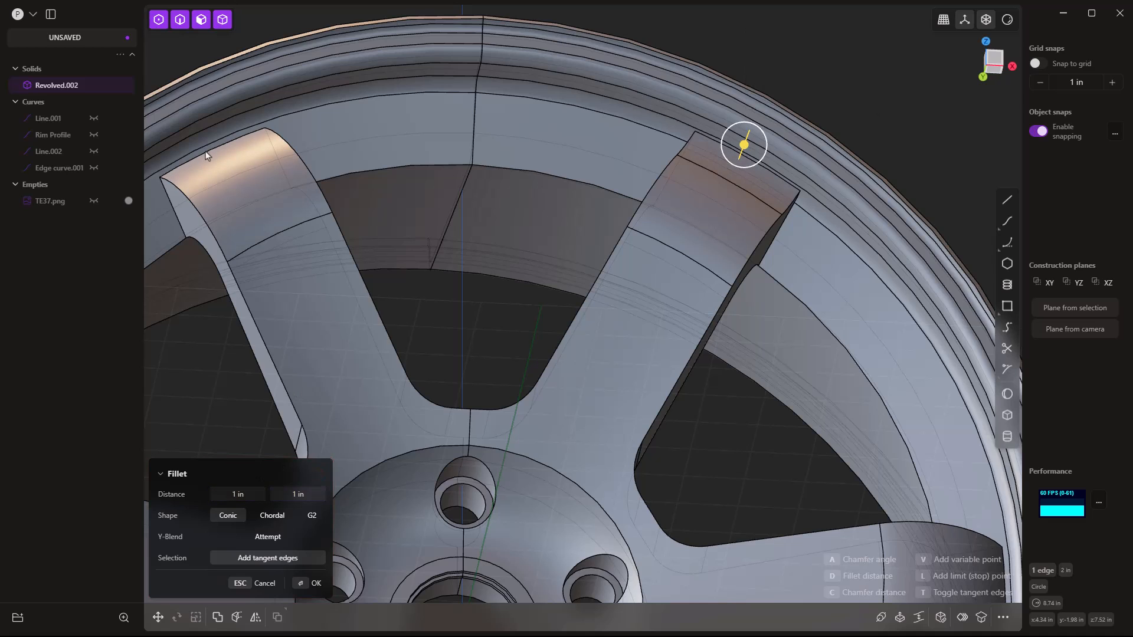
# Add the left spoke's top edge to the fillet and confirm the 1 in rounding.
pyautogui.keyDown('ctrl'); pyautogui.click(206, 156); pyautogui.keyUp('ctrl')
pyautogui.keyDown('ctrl'); pyautogui.scroll(-6, 319, 151); pyautogui.keyUp('ctrl')
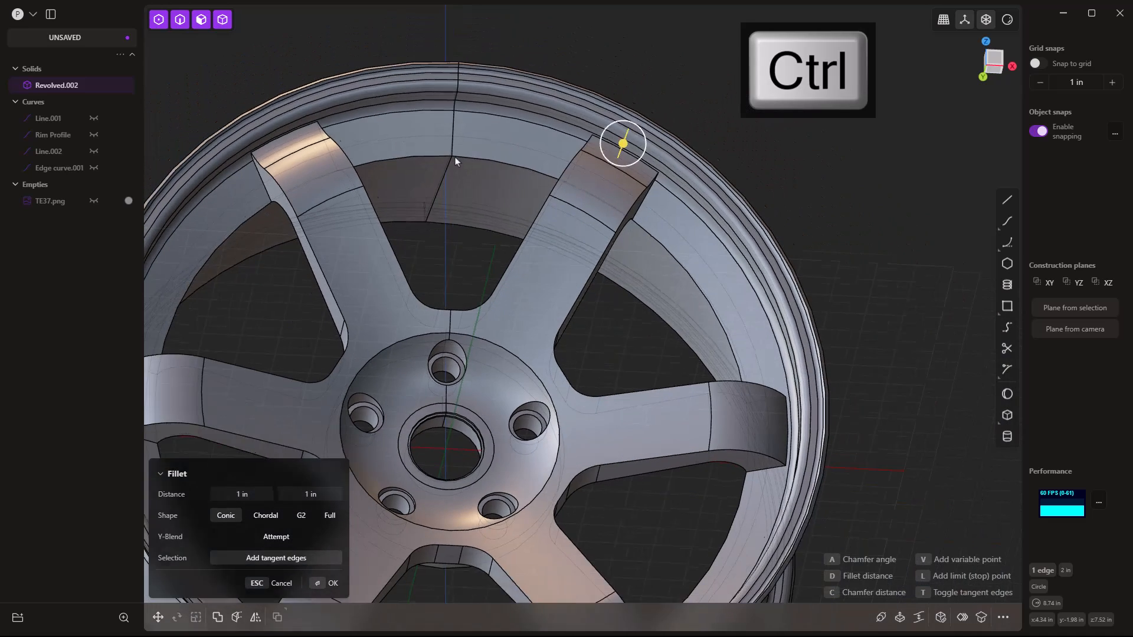
pyautogui.moveTo(741, 401); pyautogui.dragTo(622, 430, button='middle')
pyautogui.moveTo(566, 464); pyautogui.dragTo(443, 414, button='middle')
pyautogui.scroll(-5, 444, 414)
pyautogui.moveTo(487, 347); pyautogui.dragTo(512, 152, button='middle')
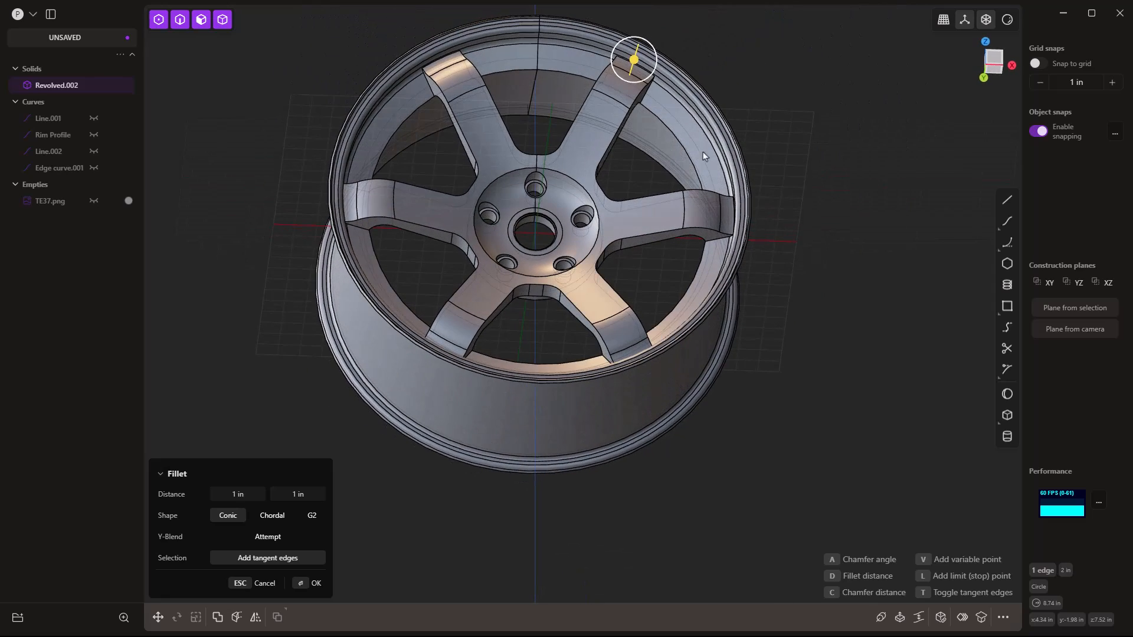
pyautogui.rightClick(780, 130)
pyautogui.moveTo(710, 129); pyautogui.dragTo(731, 126, button='middle')
pyautogui.scroll(6, 630, 89)
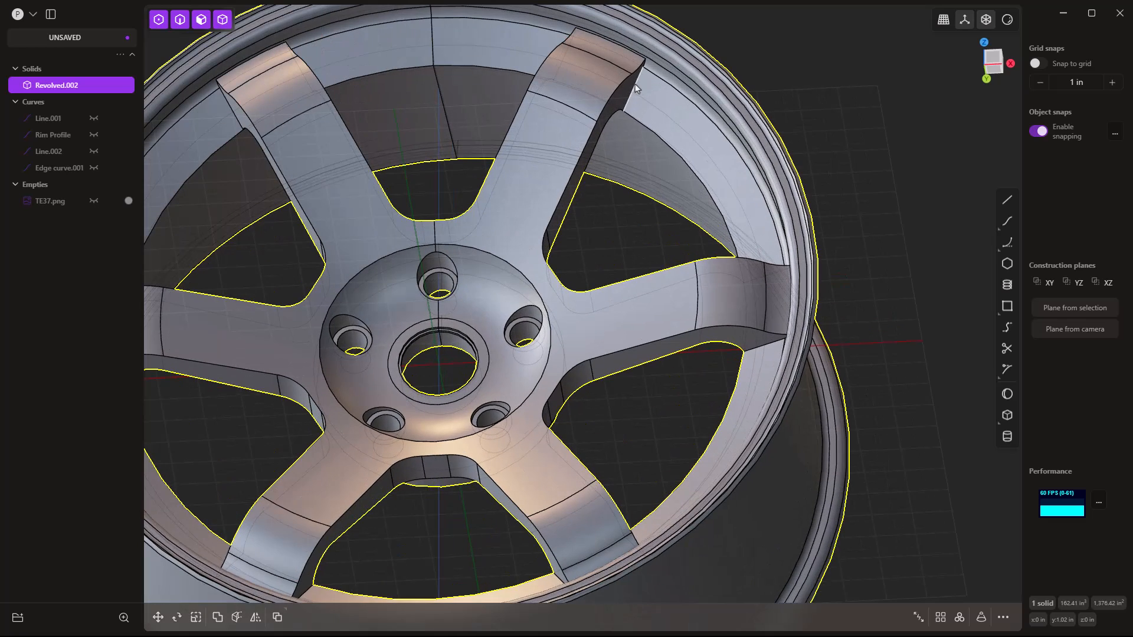
# Round the spoke–rim junction edges with a 0.589 in fillet, using X-Ray to reach hidden edges.
pyautogui.click(636, 87)
pyautogui.press('f')
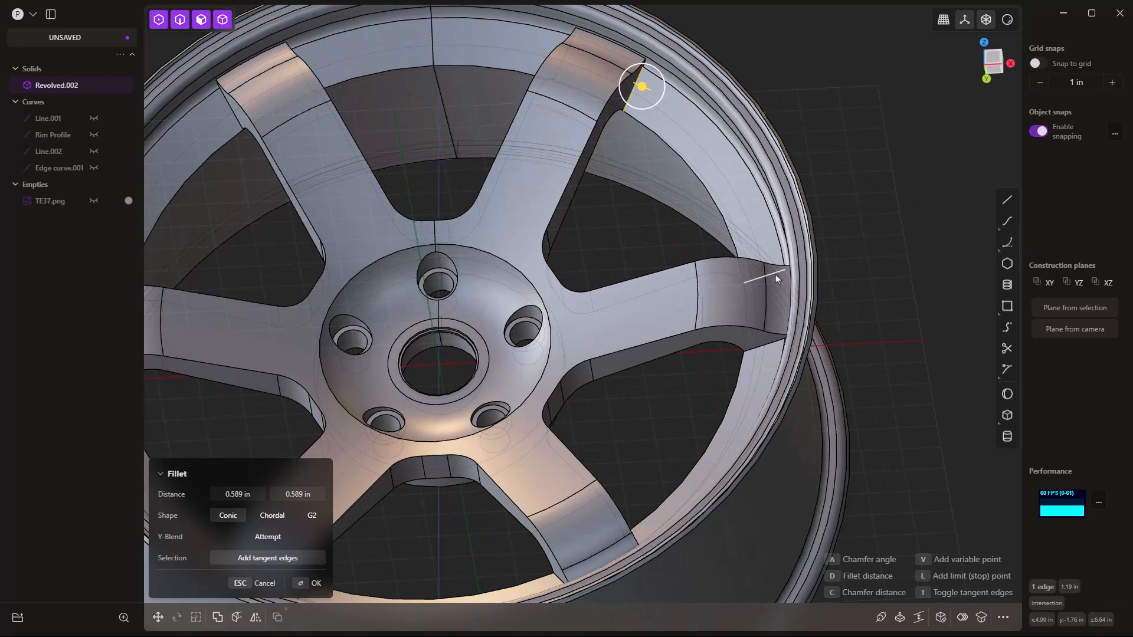
pyautogui.press('ctrl')
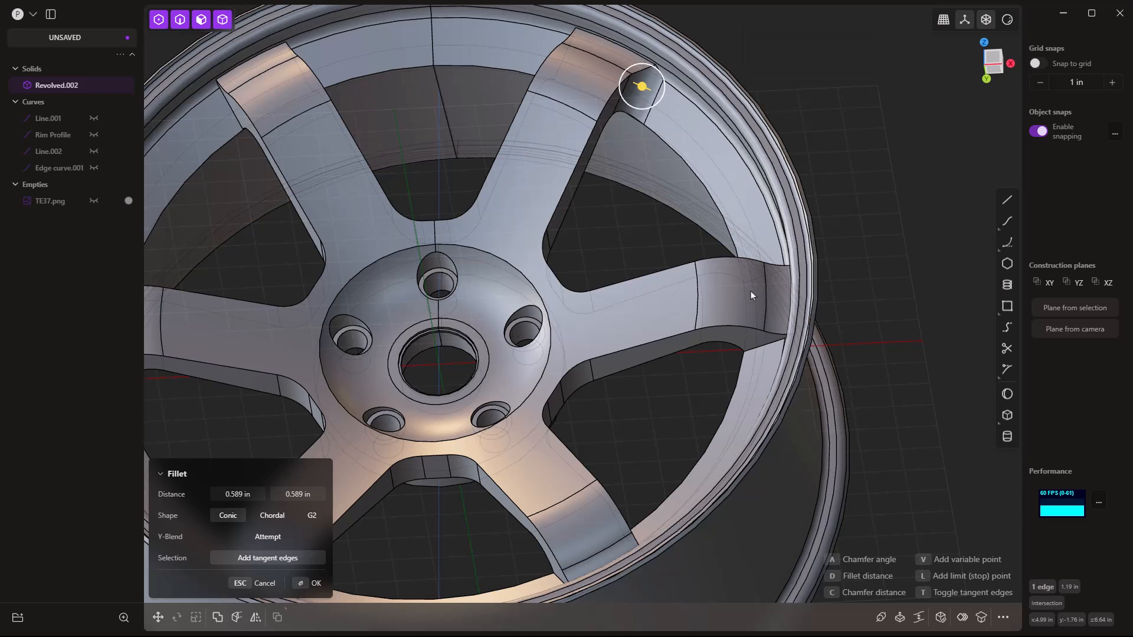
pyautogui.moveTo(741, 313); pyautogui.dragTo(767, 460, button='middle')
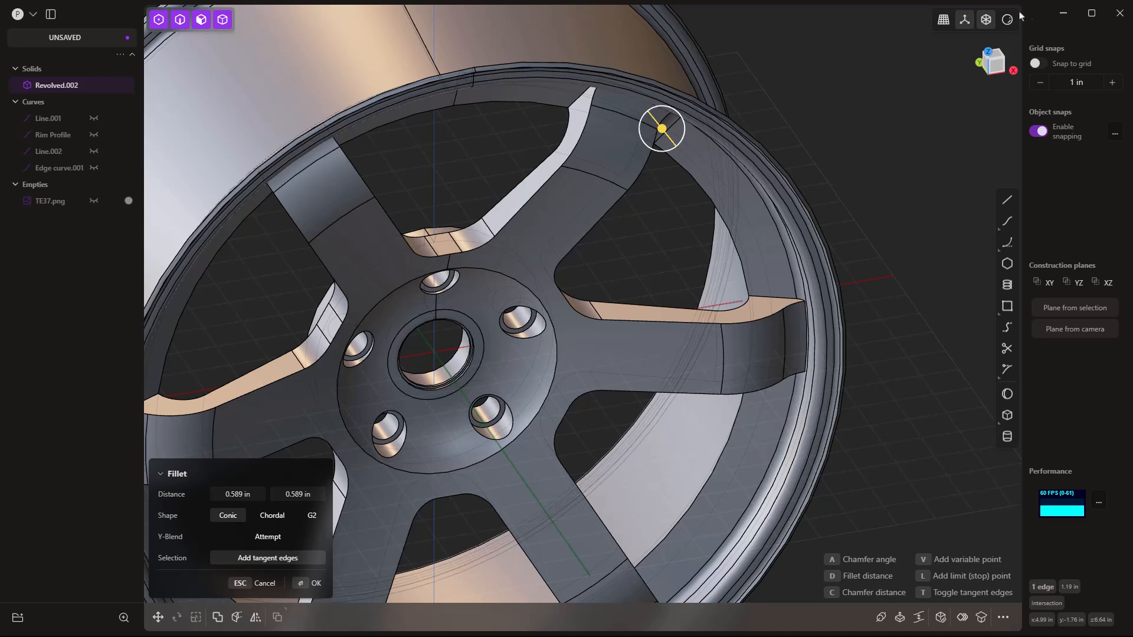
pyautogui.click(984, 21)
pyautogui.moveTo(760, 418)
pyautogui.mouseDown(button='middle')
pyautogui.moveTo(766, 294)
pyautogui.moveTo(767, 388)
pyautogui.moveTo(655, 463)
pyautogui.moveTo(653, 536)
pyautogui.moveTo(690, 347)
pyautogui.moveTo(669, 422)
pyautogui.moveTo(762, 368)
pyautogui.mouseUp(button='middle')
pyautogui.moveTo(534, 466); pyautogui.dragTo(372, 345, button='middle')
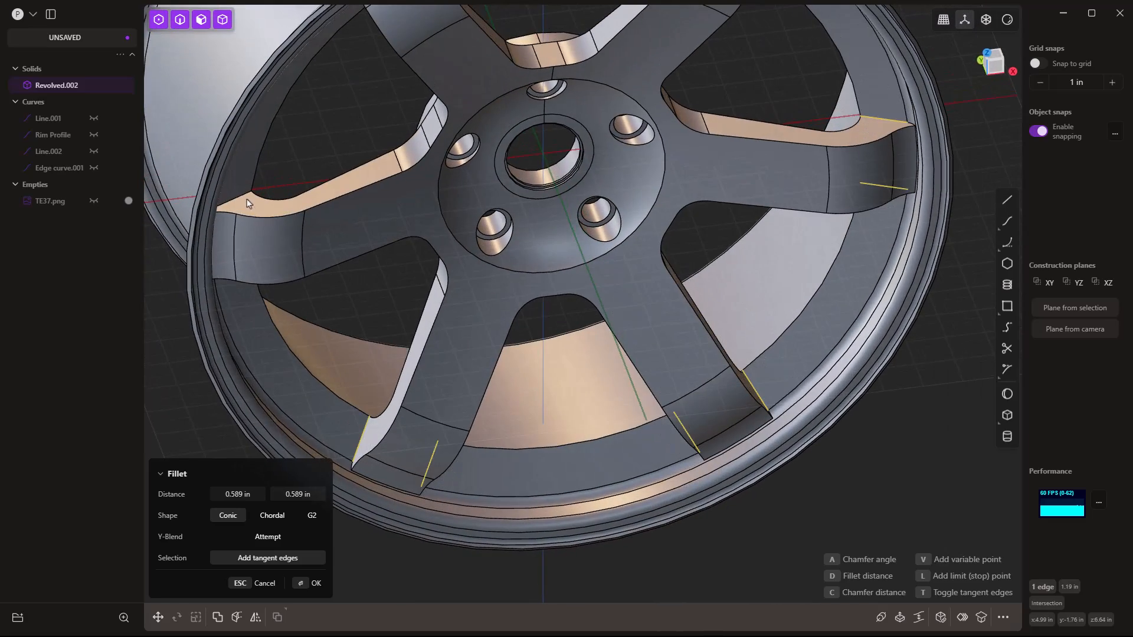
pyautogui.moveTo(328, 291); pyautogui.dragTo(584, 76, button='middle')
pyautogui.scroll(-4, 580, 177)
pyautogui.moveTo(582, 243); pyautogui.dragTo(791, 179, button='middle')
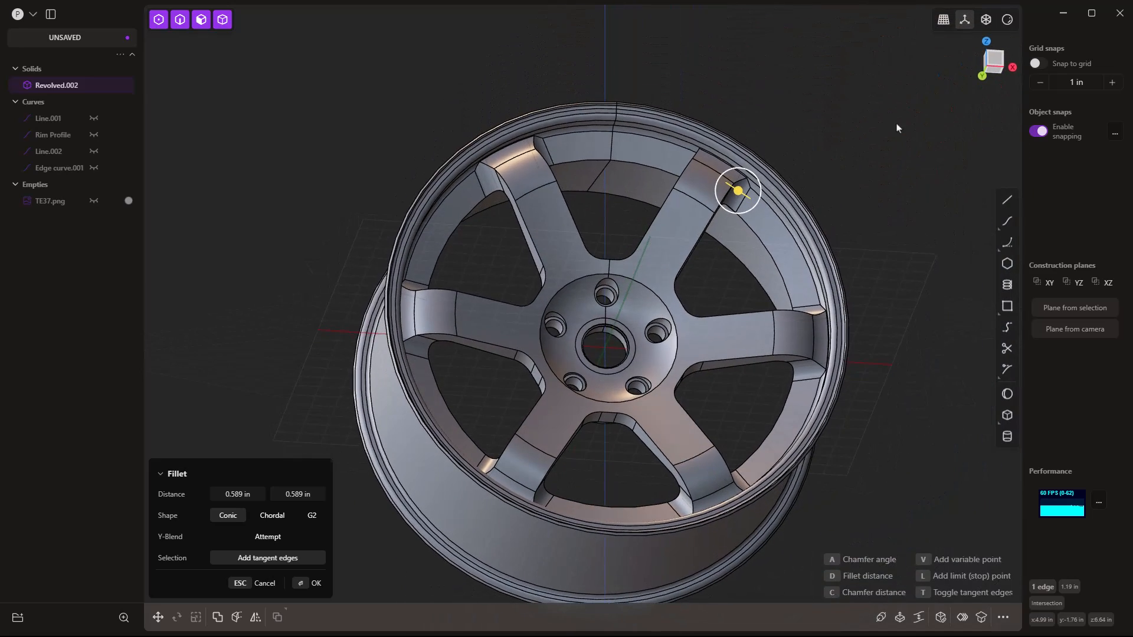
pyautogui.rightClick(896, 128)
pyautogui.scroll(4, 656, 289)
# Fillet the hub's outer circular edge at about 0.064 in, adding the left, lower-left and lower spoke edges.
pyautogui.click(653, 292)
pyautogui.press('b')
pyautogui.moveTo(653, 292); pyautogui.dragTo(651, 293)
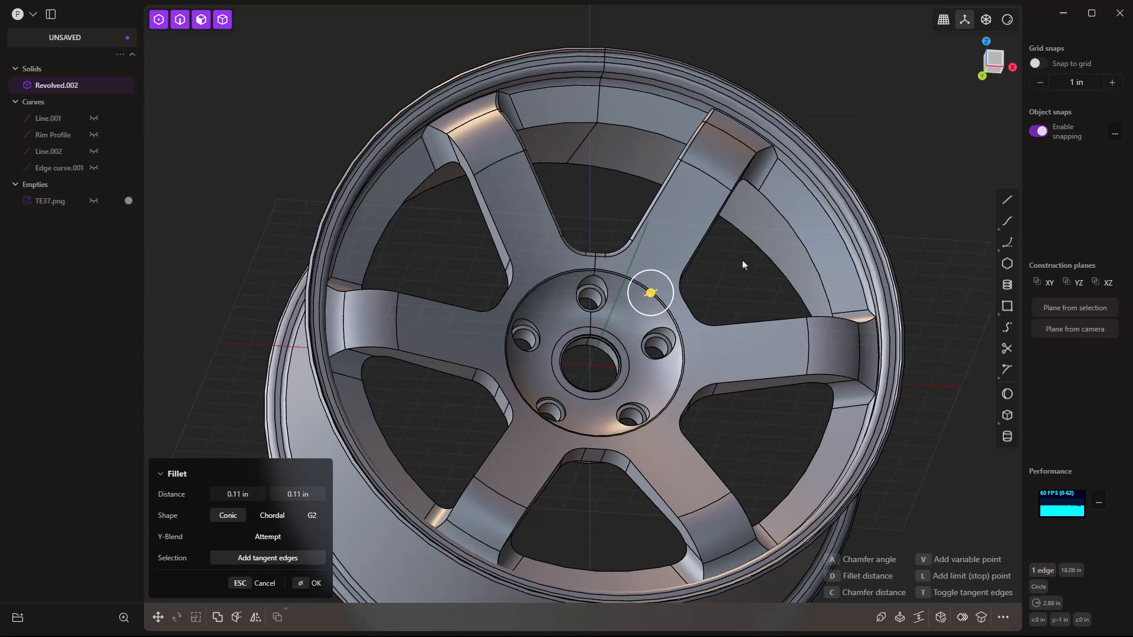
pyautogui.scroll(8, 673, 287)
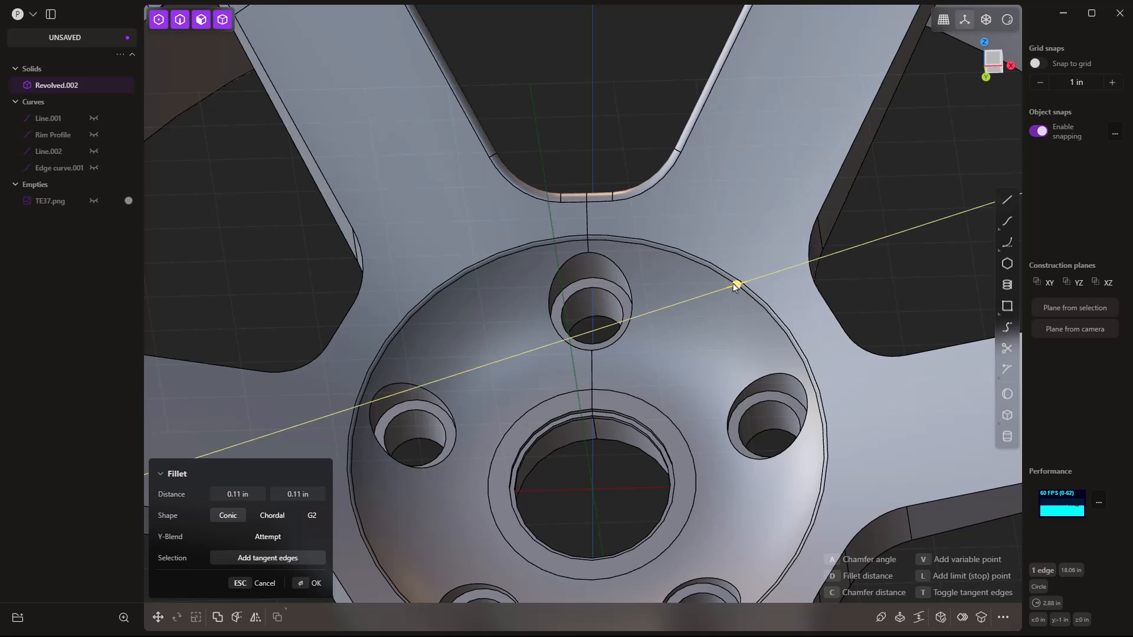
pyautogui.moveTo(735, 286); pyautogui.dragTo(737, 284)
pyautogui.press('shift')
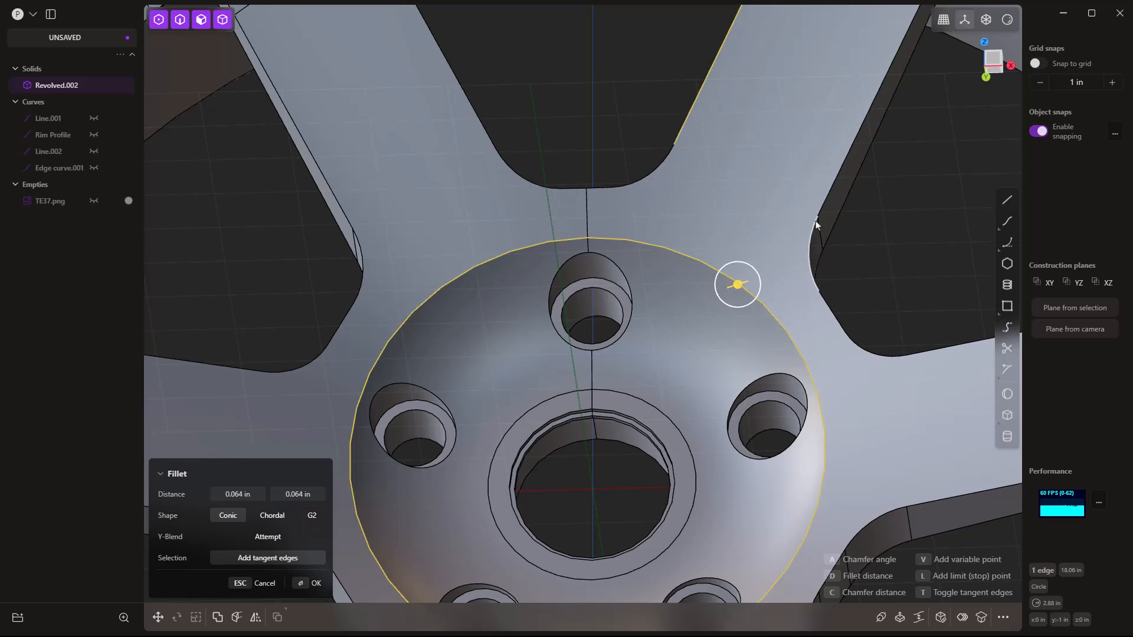
pyautogui.keyDown('ctrl'); pyautogui.click(348, 232); pyautogui.keyUp('ctrl')
pyautogui.scroll(-5, 540, 166)
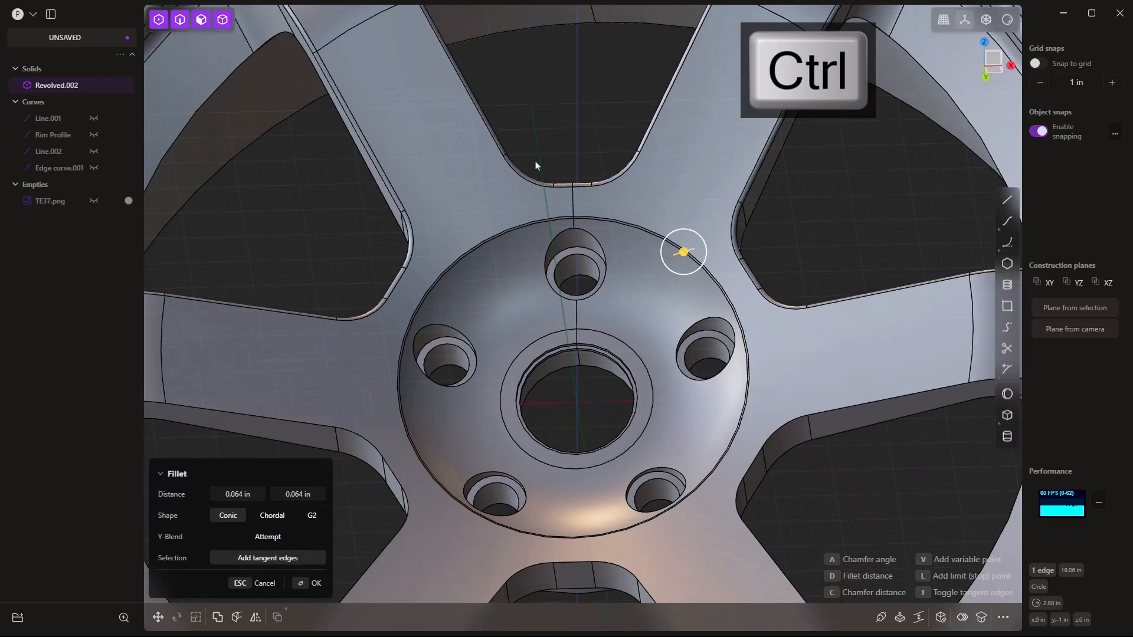
pyautogui.keyDown('ctrl'); pyautogui.click(390, 384); pyautogui.keyUp('ctrl')
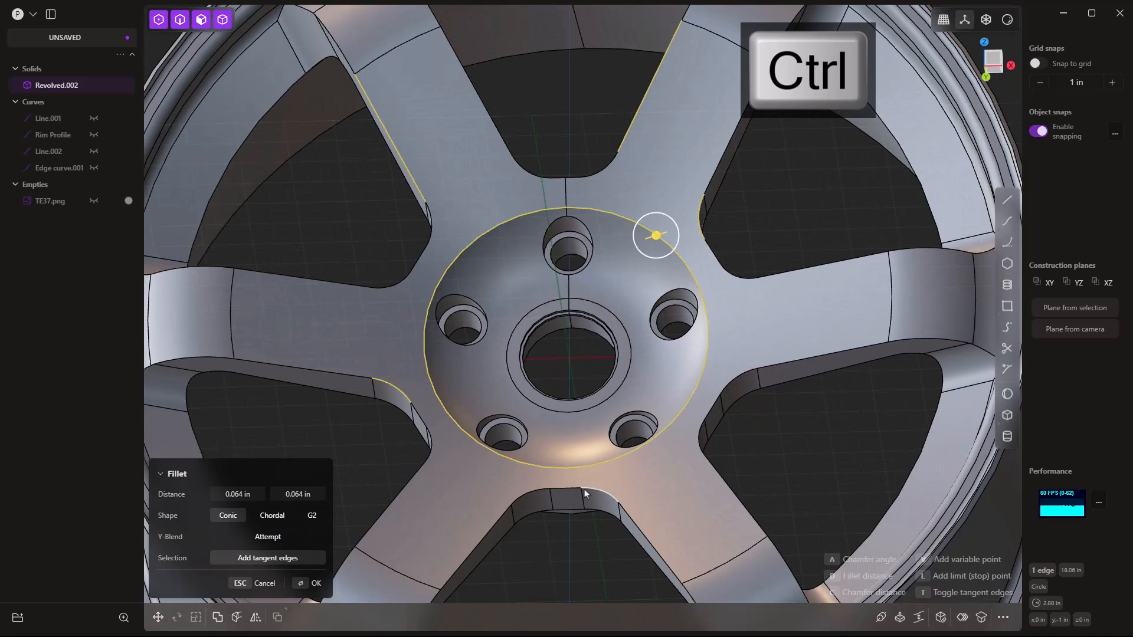
pyautogui.keyDown('ctrl'); pyautogui.click(592, 489); pyautogui.keyUp('ctrl')
pyautogui.scroll(-3, 776, 338)
pyautogui.moveTo(776, 385); pyautogui.dragTo(628, 365, button='middle')
# Confirm the 0.064 in hub fillet, then round the hub's back circular edge at 0.388 in.
pyautogui.rightClick(795, 160)
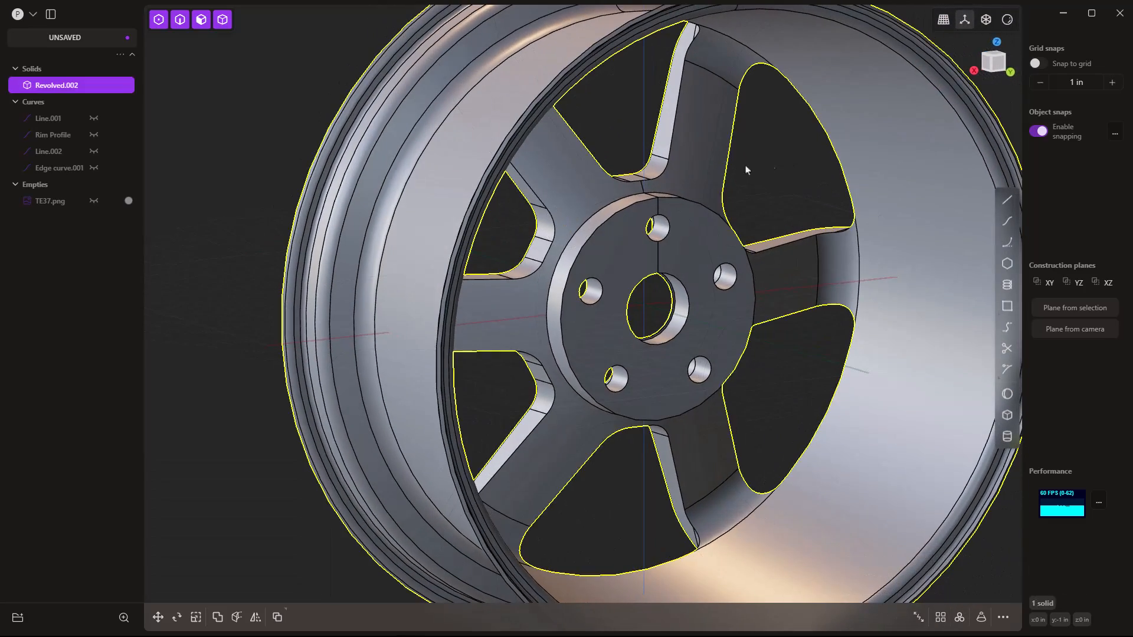
pyautogui.click(605, 206)
pyautogui.press('b')
pyautogui.moveTo(606, 207); pyautogui.dragTo(607, 200)
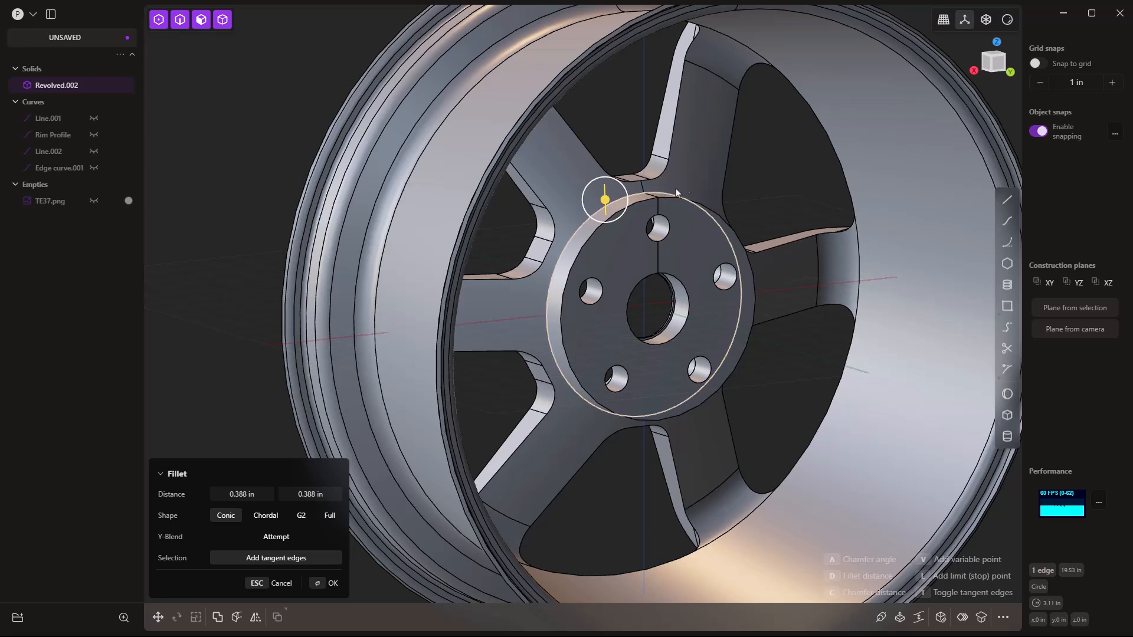
pyautogui.rightClick(755, 187)
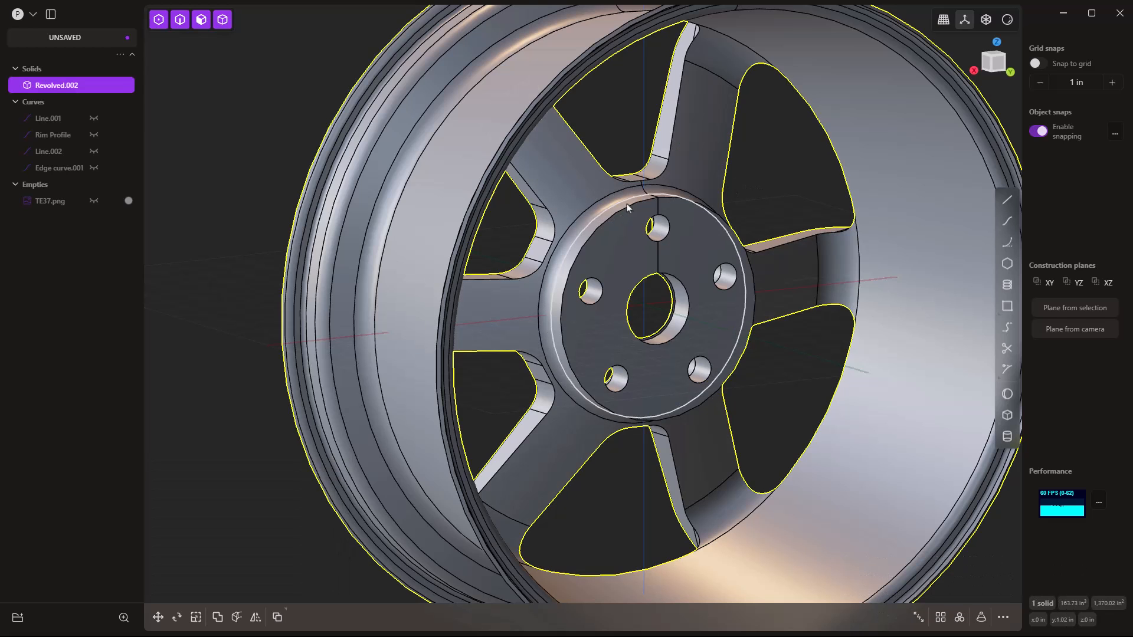
# Round the next hub edge with a 0.128 in fillet.
pyautogui.click(629, 211)
pyautogui.moveTo(627, 209); pyautogui.dragTo(630, 207)
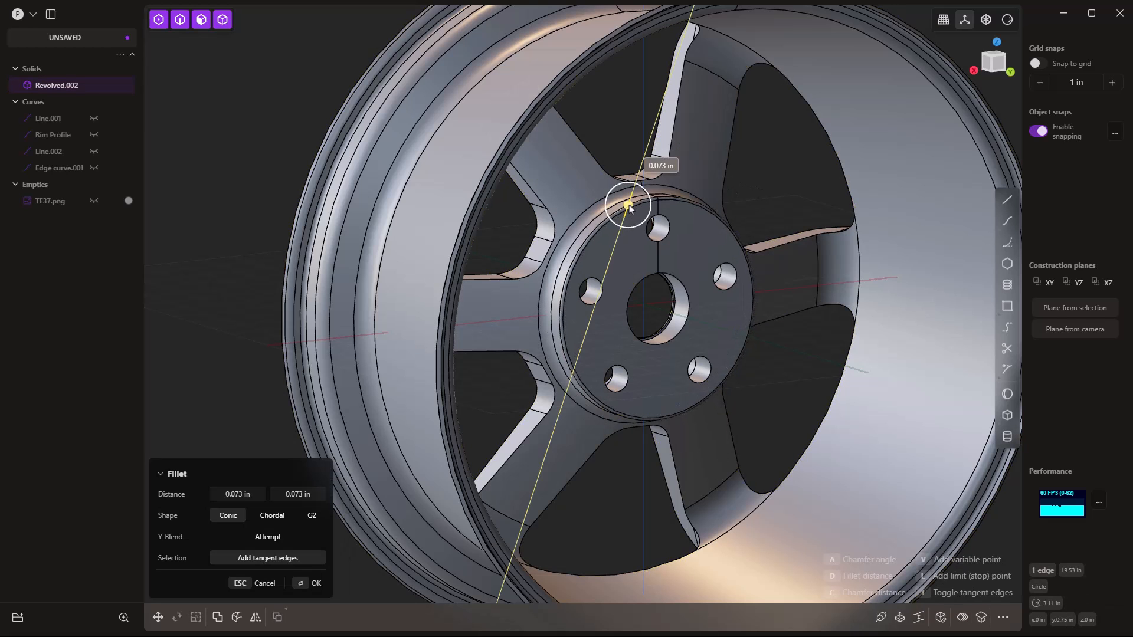
pyautogui.rightClick(791, 159)
pyautogui.scroll(-2, 784, 163)
pyautogui.moveTo(781, 251); pyautogui.dragTo(1002, 233, button='middle')
pyautogui.scroll(-3, 731, 384)
pyautogui.moveTo(730, 384); pyautogui.dragTo(778, 357, button='middle')
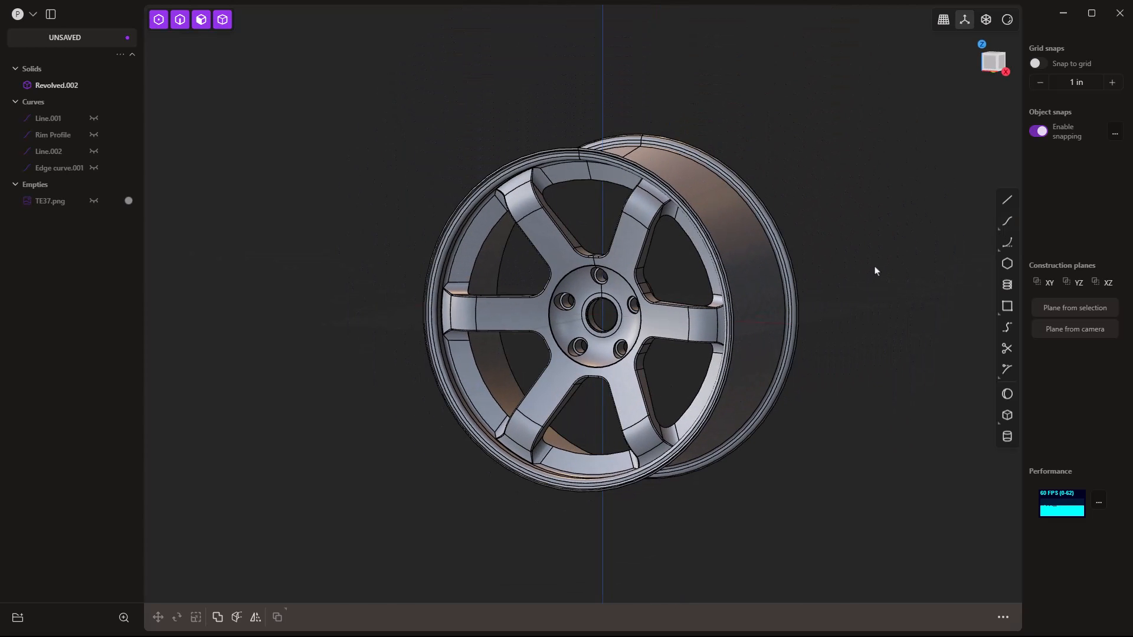
# Switch the projection, hide edge lines and apply the matte pinkish-white matcap.
pyautogui.press('5')
pyautogui.moveTo(928, 285); pyautogui.dragTo(910, 241, button='middle')
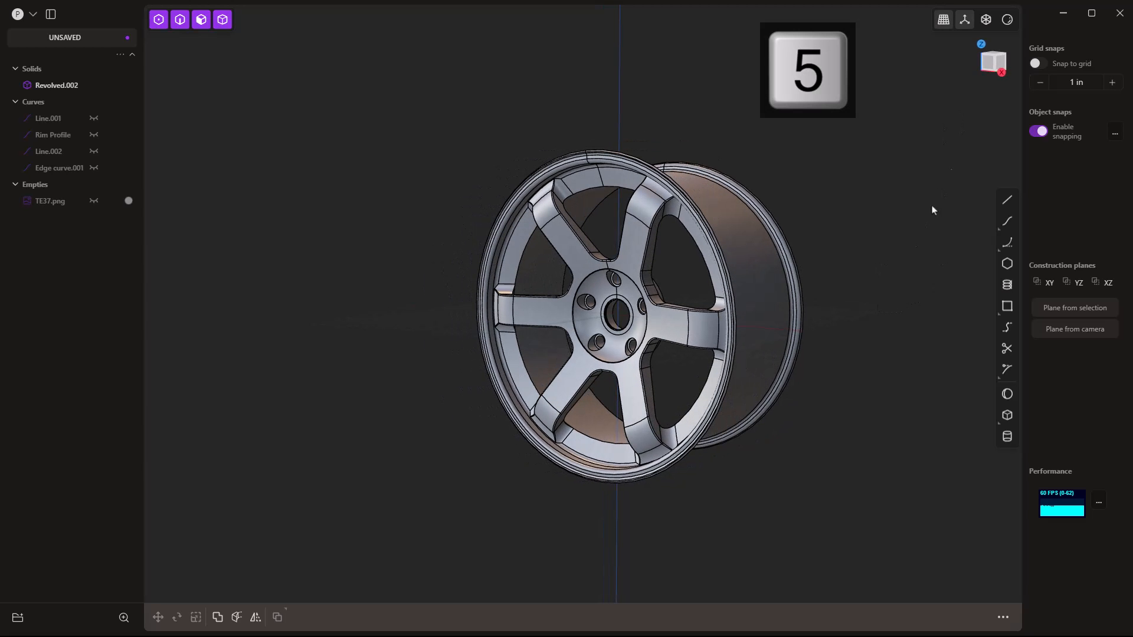
pyautogui.click(1007, 20)
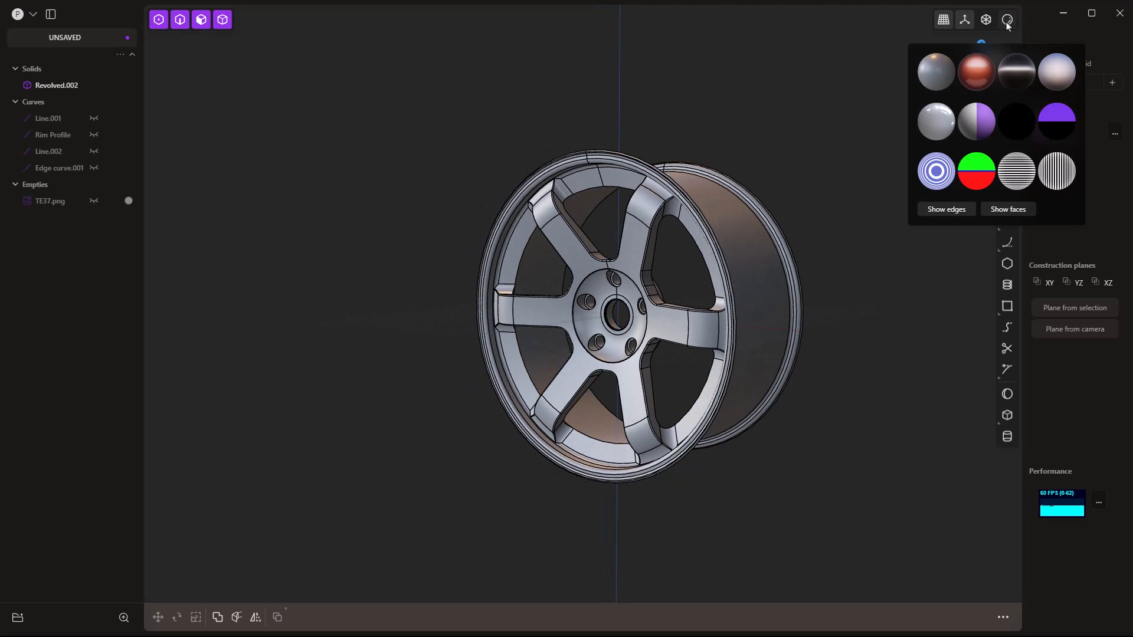
pyautogui.click(966, 210)
pyautogui.click(1056, 70)
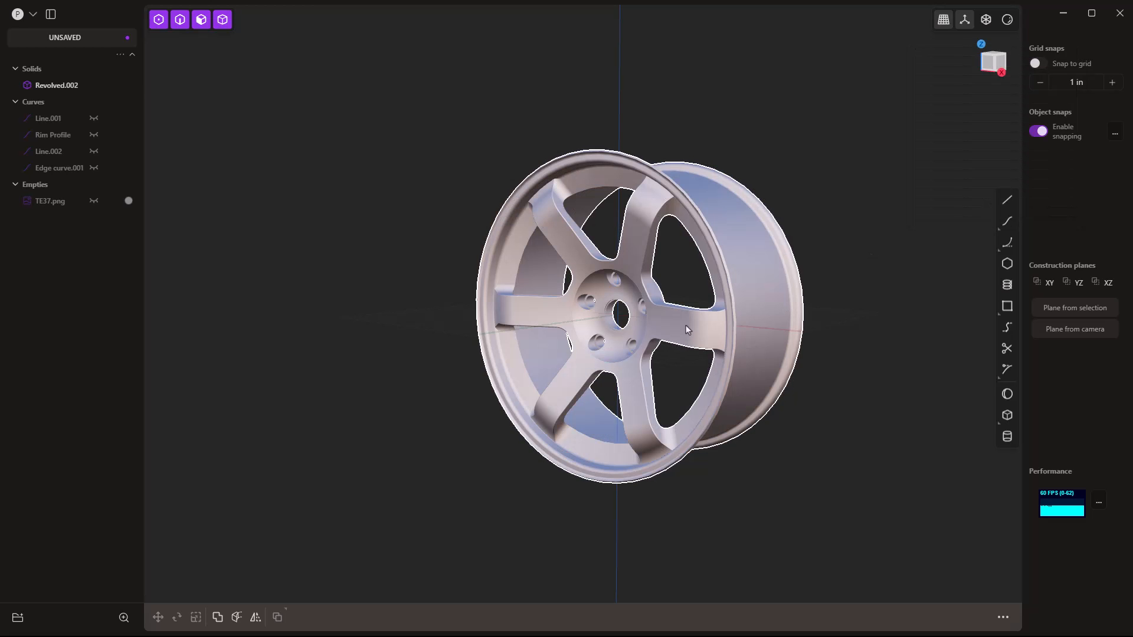
# Turn off the grid and axis overlays for a clean shaded wheel.
pyautogui.scroll(5, 686, 326)
pyautogui.moveTo(687, 326); pyautogui.dragTo(828, 372, button='middle')
pyautogui.click(964, 21)
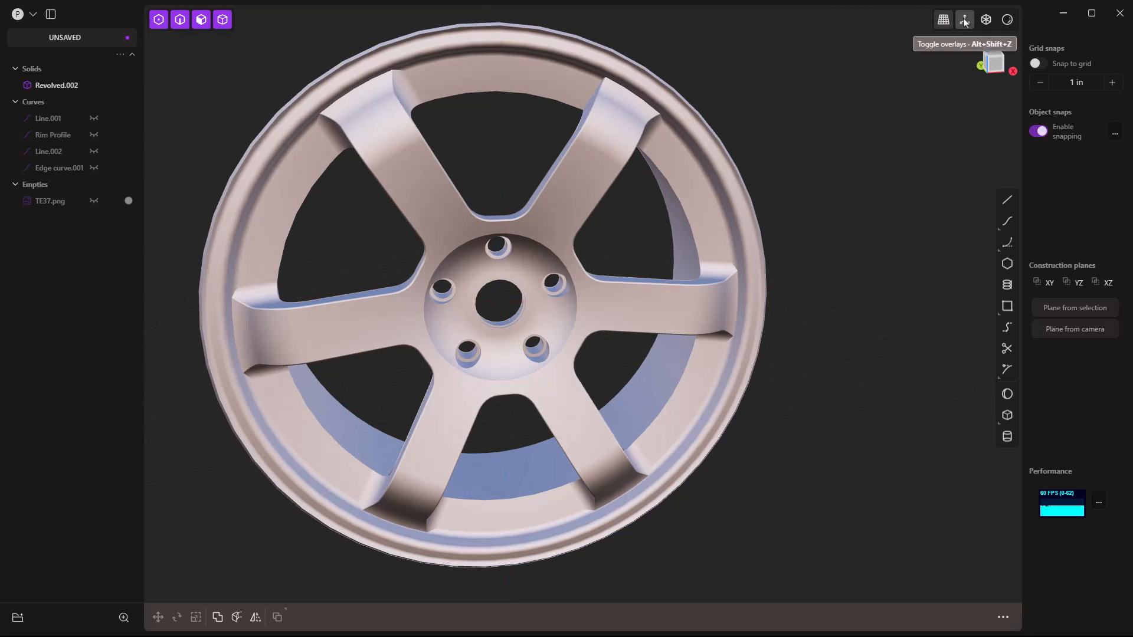
pyautogui.moveTo(839, 286); pyautogui.dragTo(583, 260, button='middle')
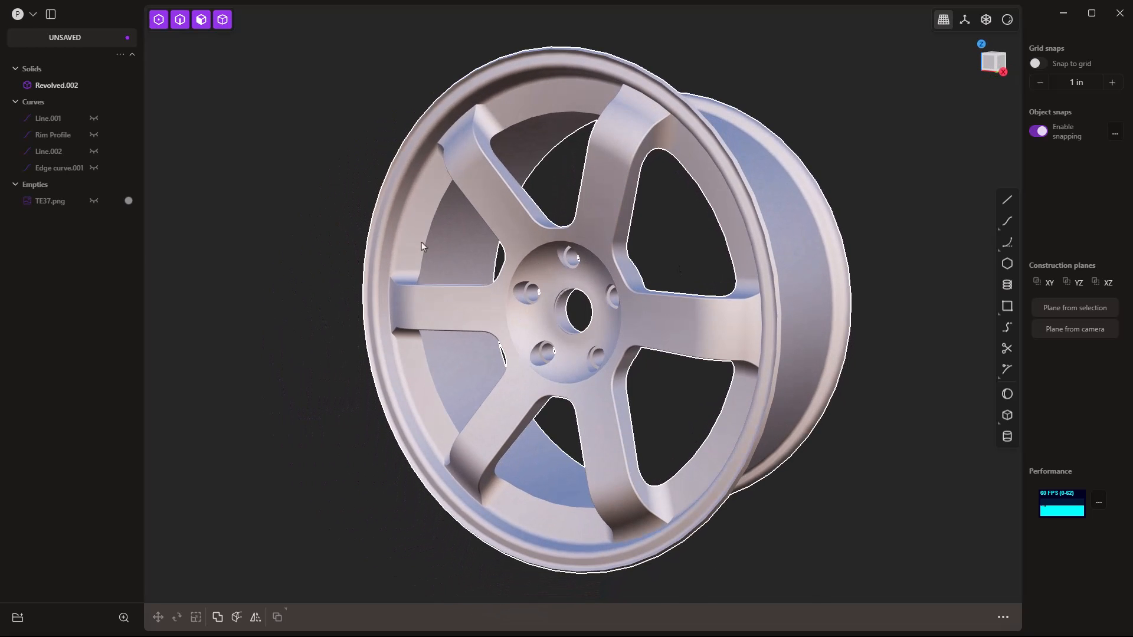